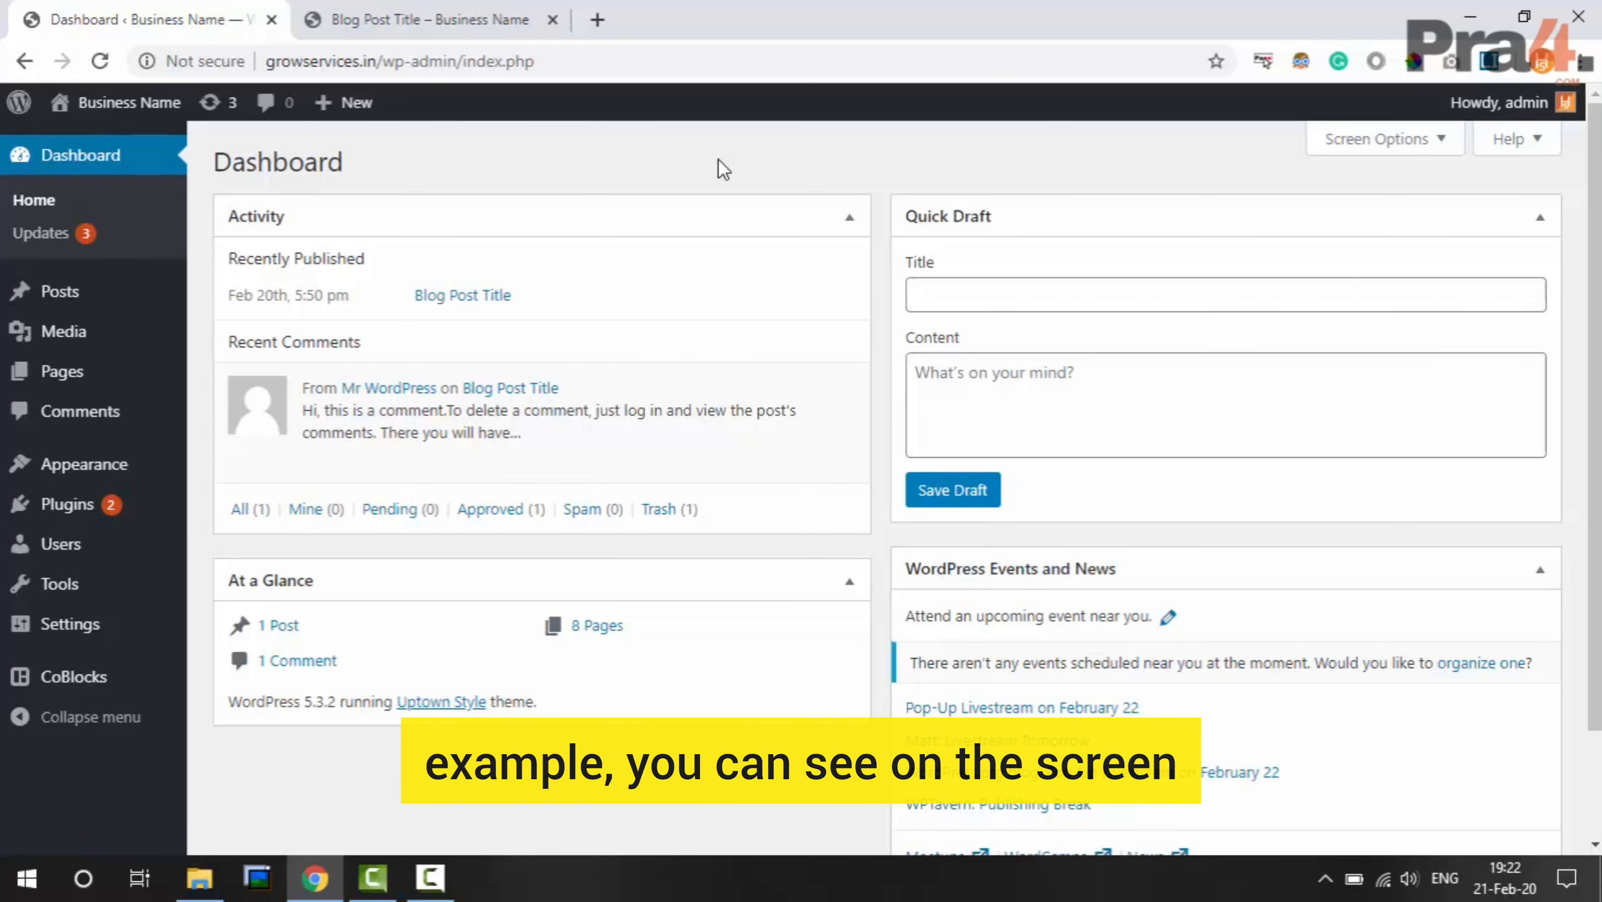
Examine the published blog post's layout, including the hero image, paragraphs, list, quote, headings and image gallery
{"action": "left_click", "coordinate": [406, 14]}
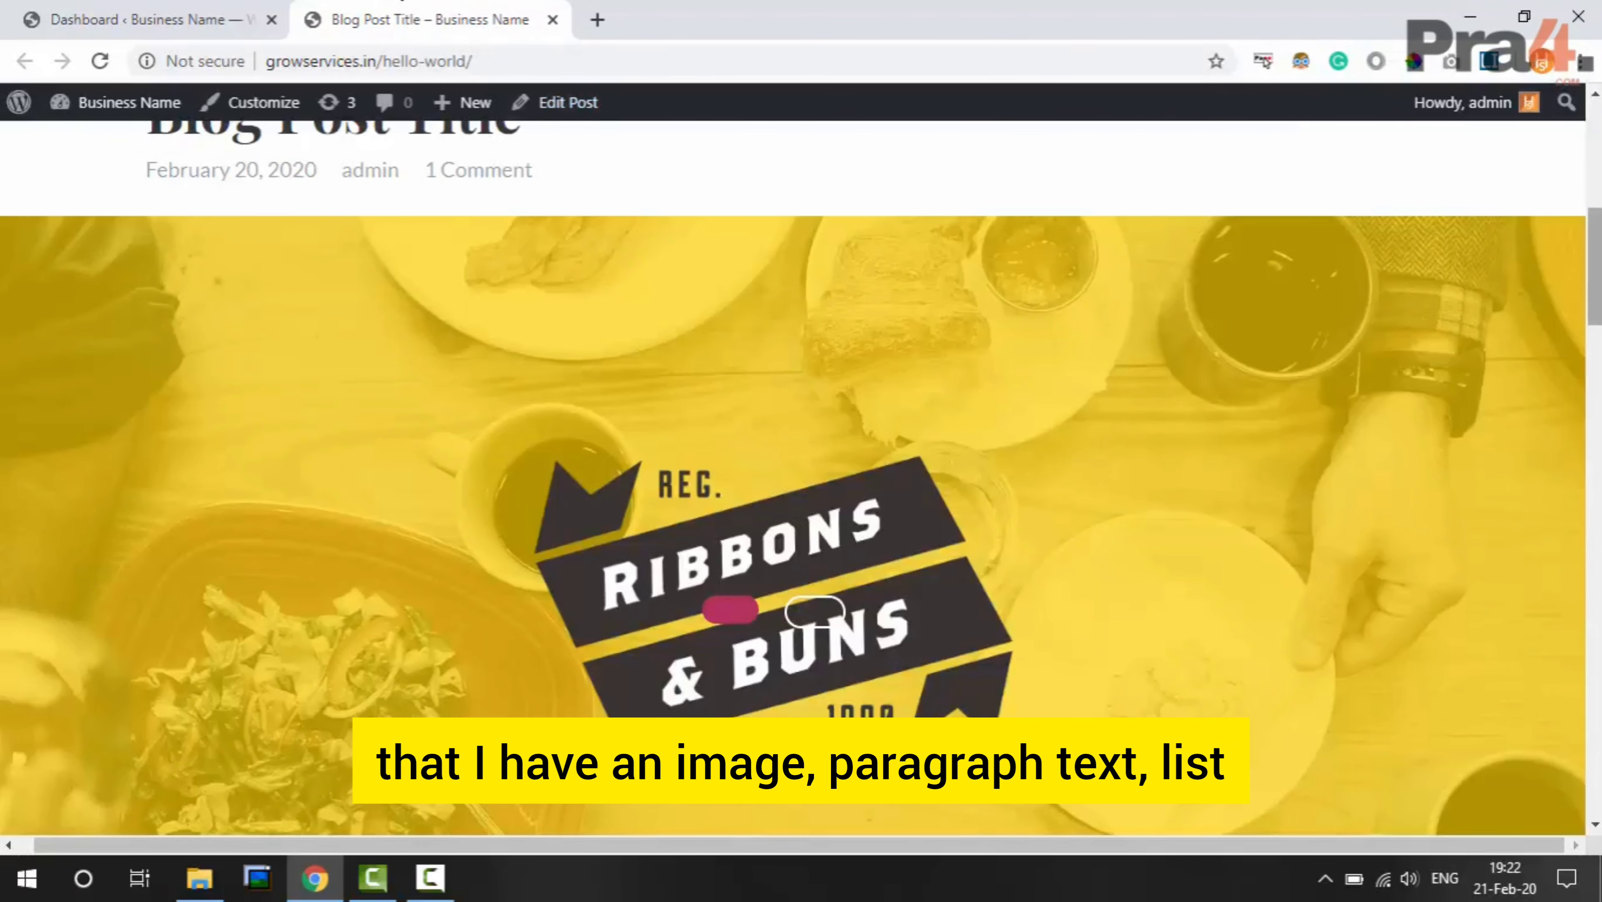
{"action": "scroll", "coordinate": [616, 296], "scroll_direction": "down", "scroll_amount": 10}
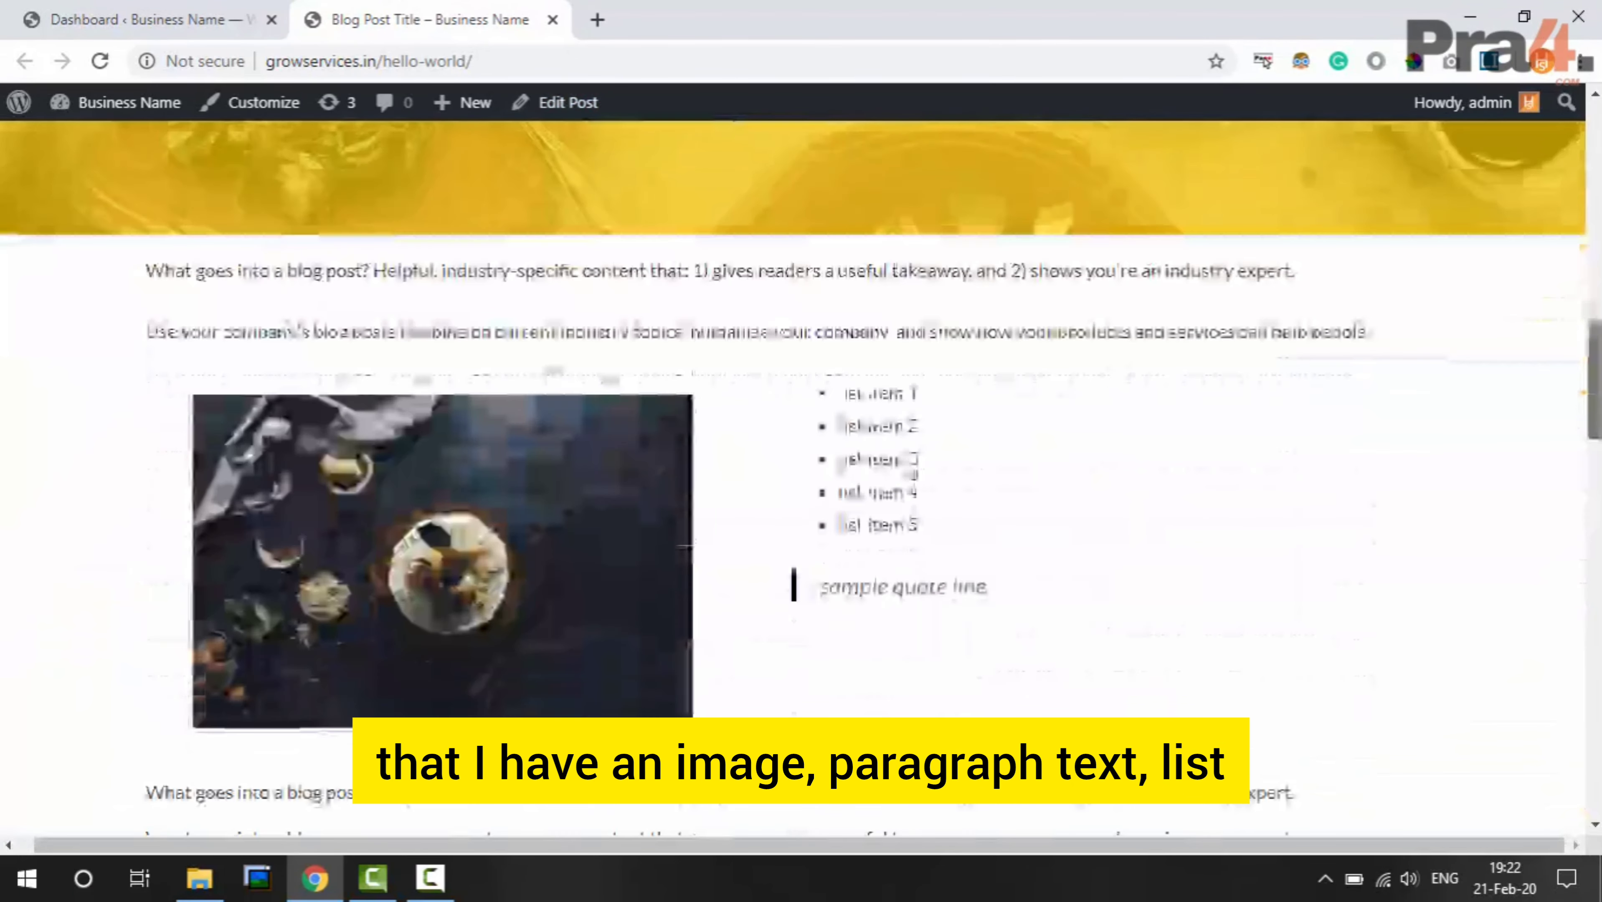
{"action": "left_click_drag", "start_coordinate": [492, 272], "coordinate": [687, 303]}
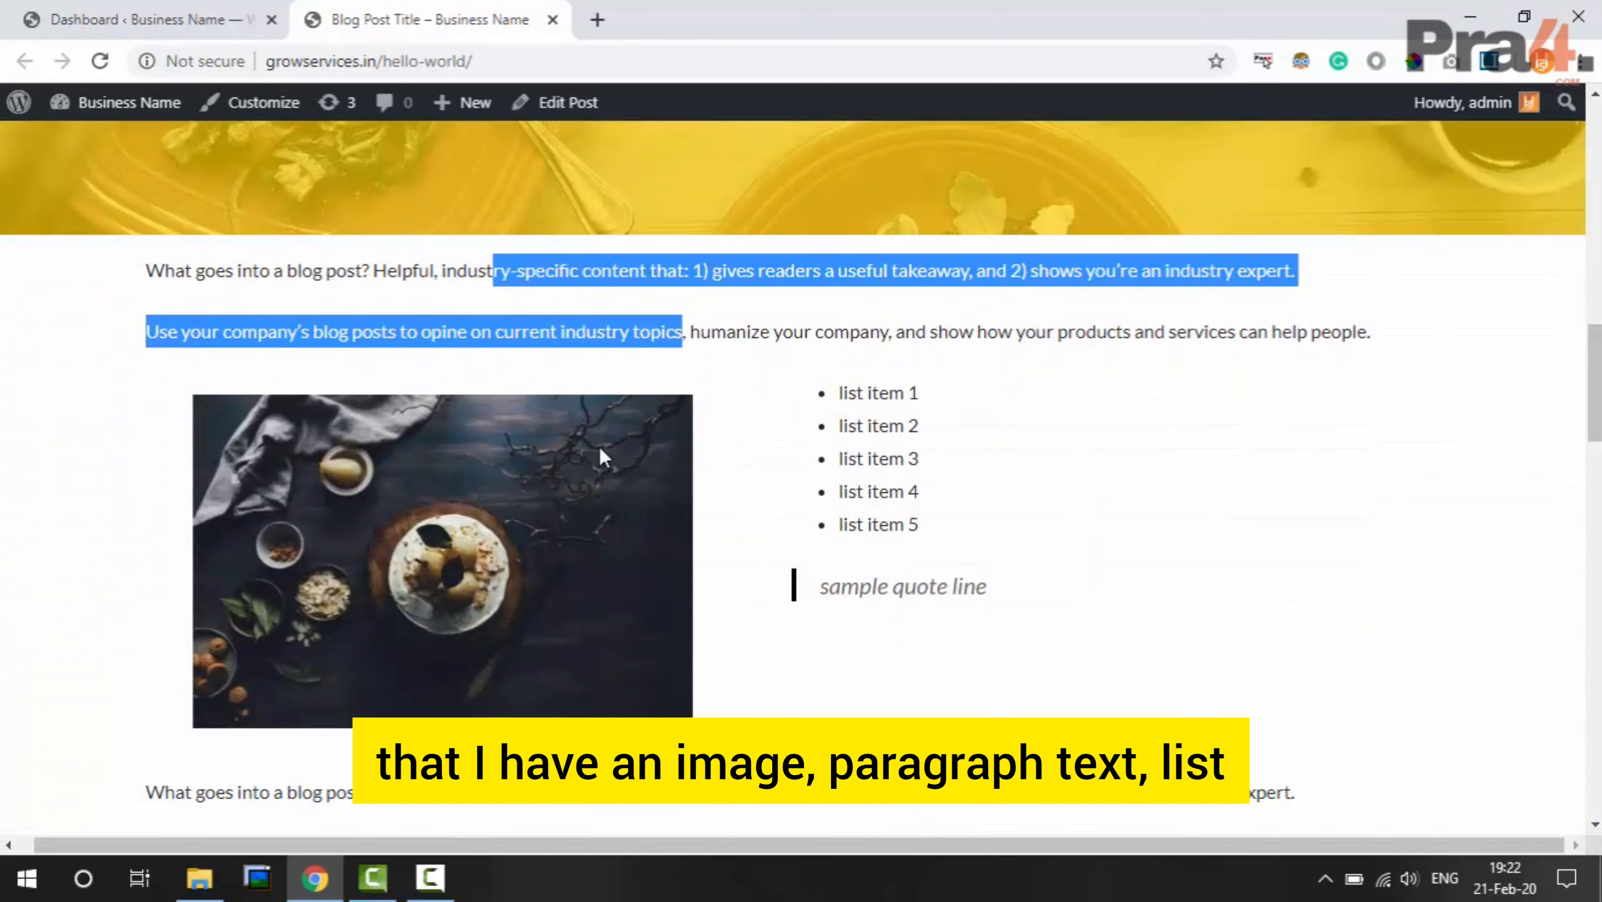
{"action": "scroll", "coordinate": [1466, 511], "scroll_direction": "down", "scroll_amount": 2}
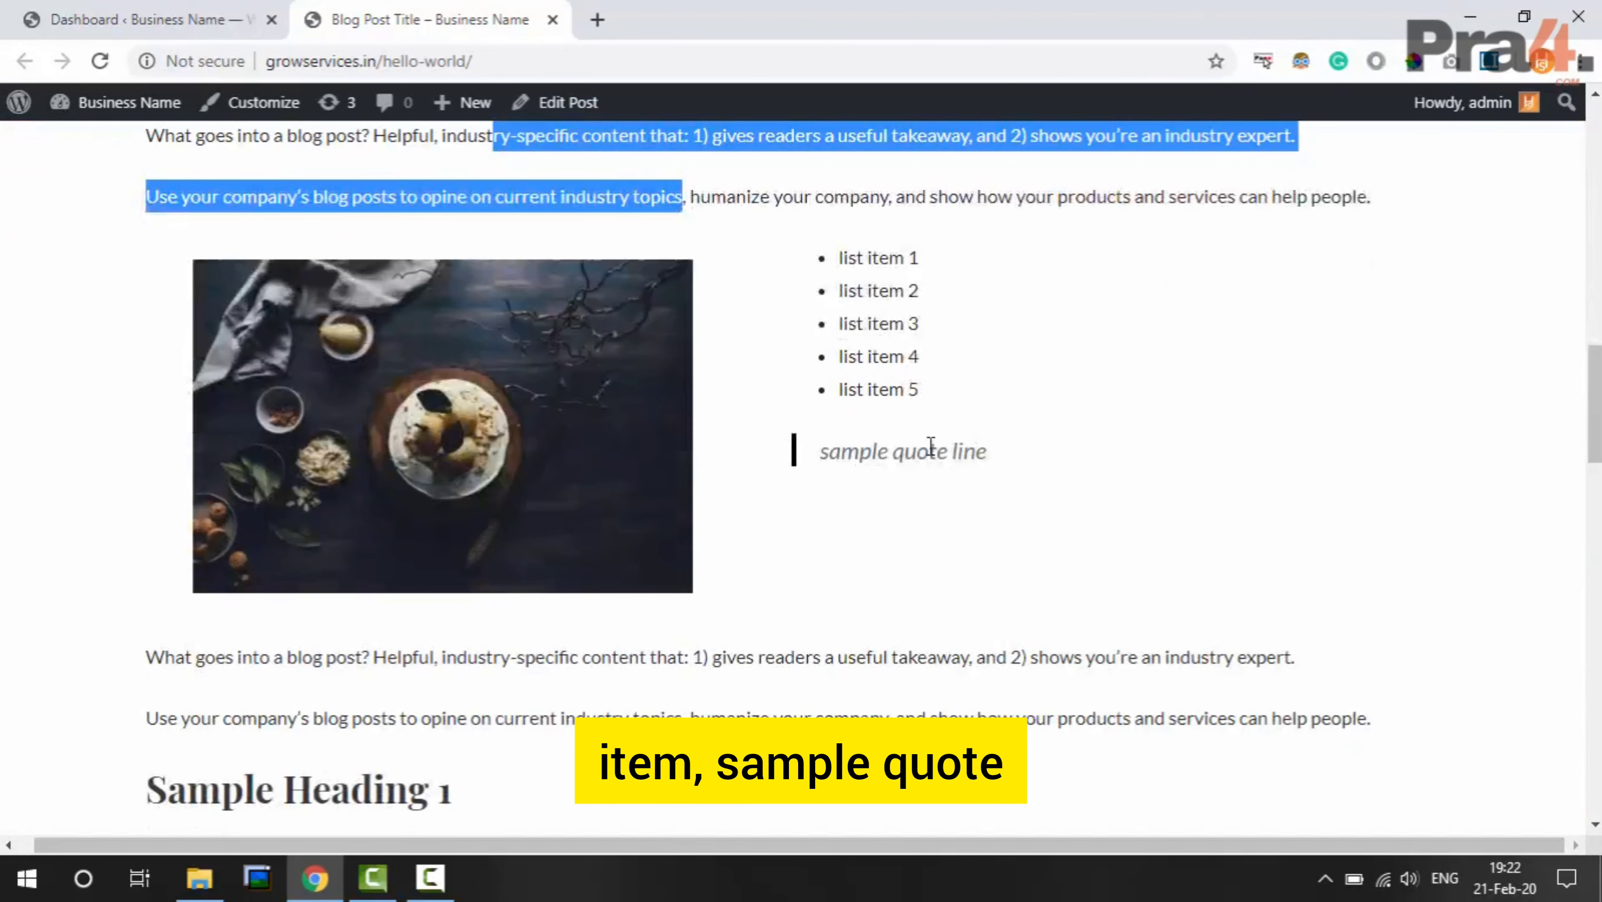
{"action": "scroll", "coordinate": [801, 480], "scroll_direction": "down", "scroll_amount": 11}
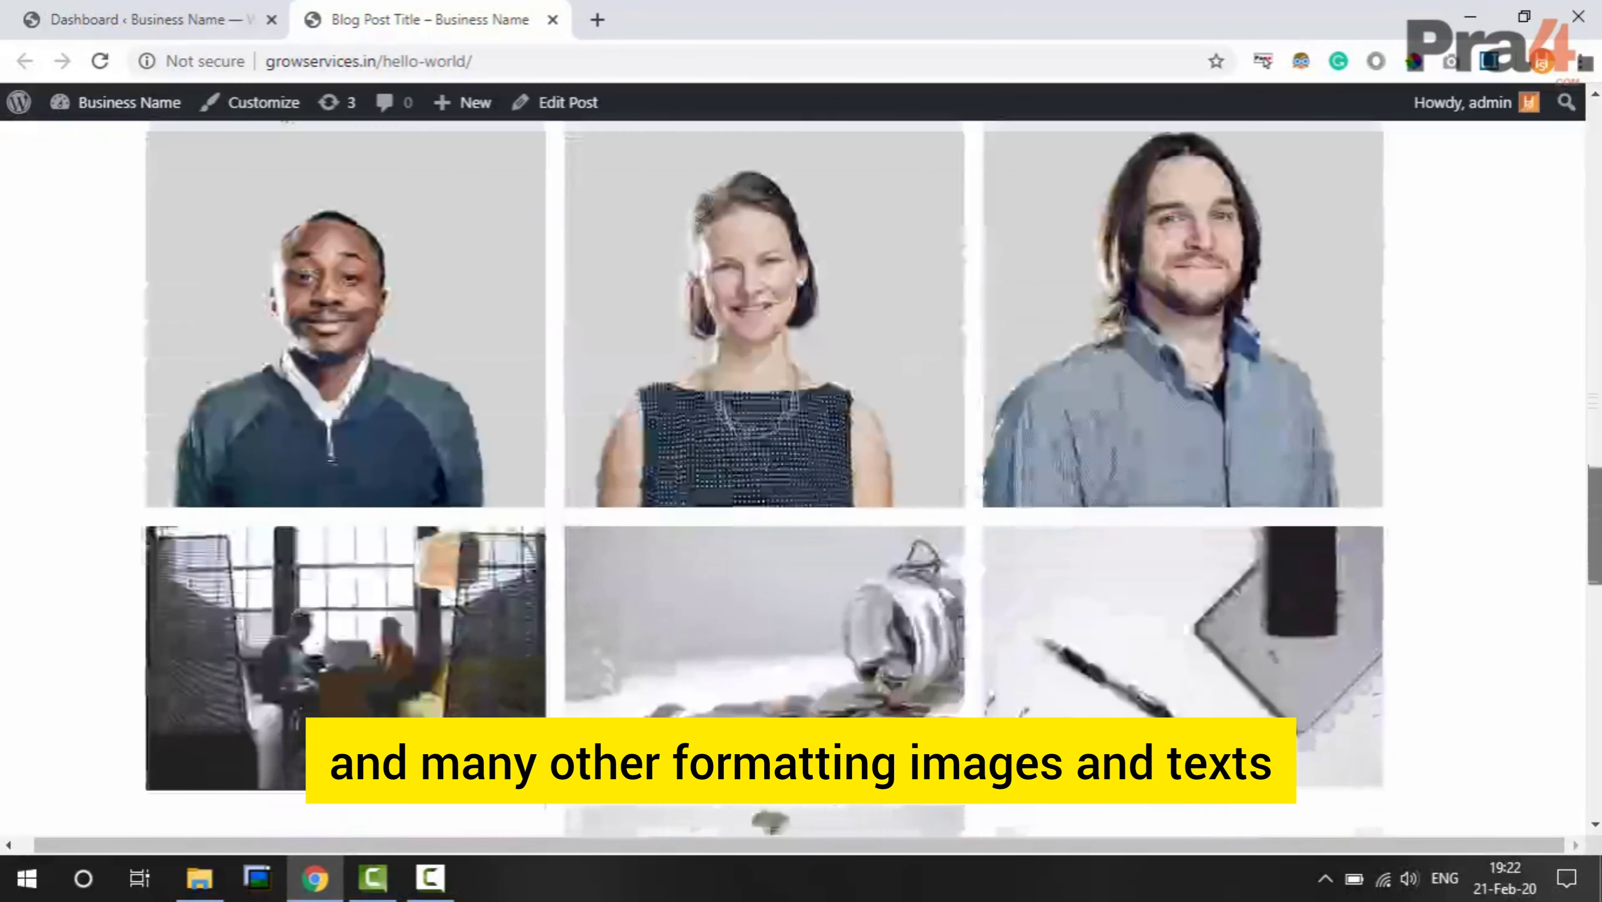
{"action": "left_click_drag", "start_coordinate": [1596, 526], "coordinate": [1595, 311]}
{"action": "left_click", "coordinate": [1249, 265]}
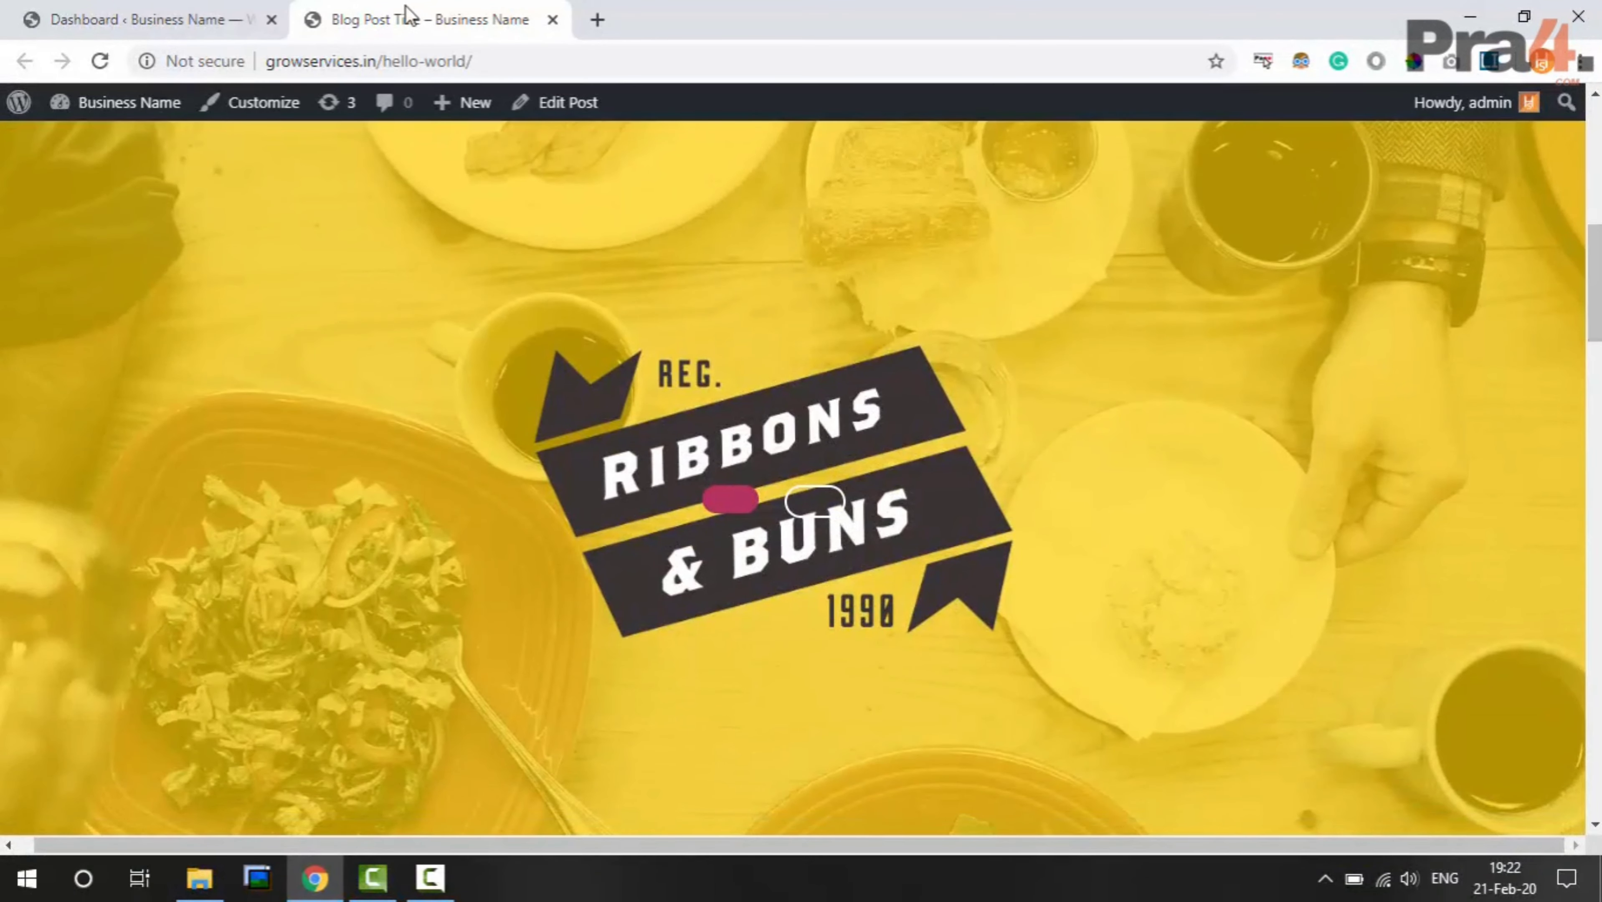
{"action": "right_click", "coordinate": [554, 112]}
{"action": "left_click", "coordinate": [571, 125]}
{"action": "left_click_drag", "start_coordinate": [719, 10], "coordinate": [404, 10]}
Open the existing "Blog Post Title" post for editing from the list of all posts and close the duplicate editor tab
{"action": "left_click", "coordinate": [71, 8]}
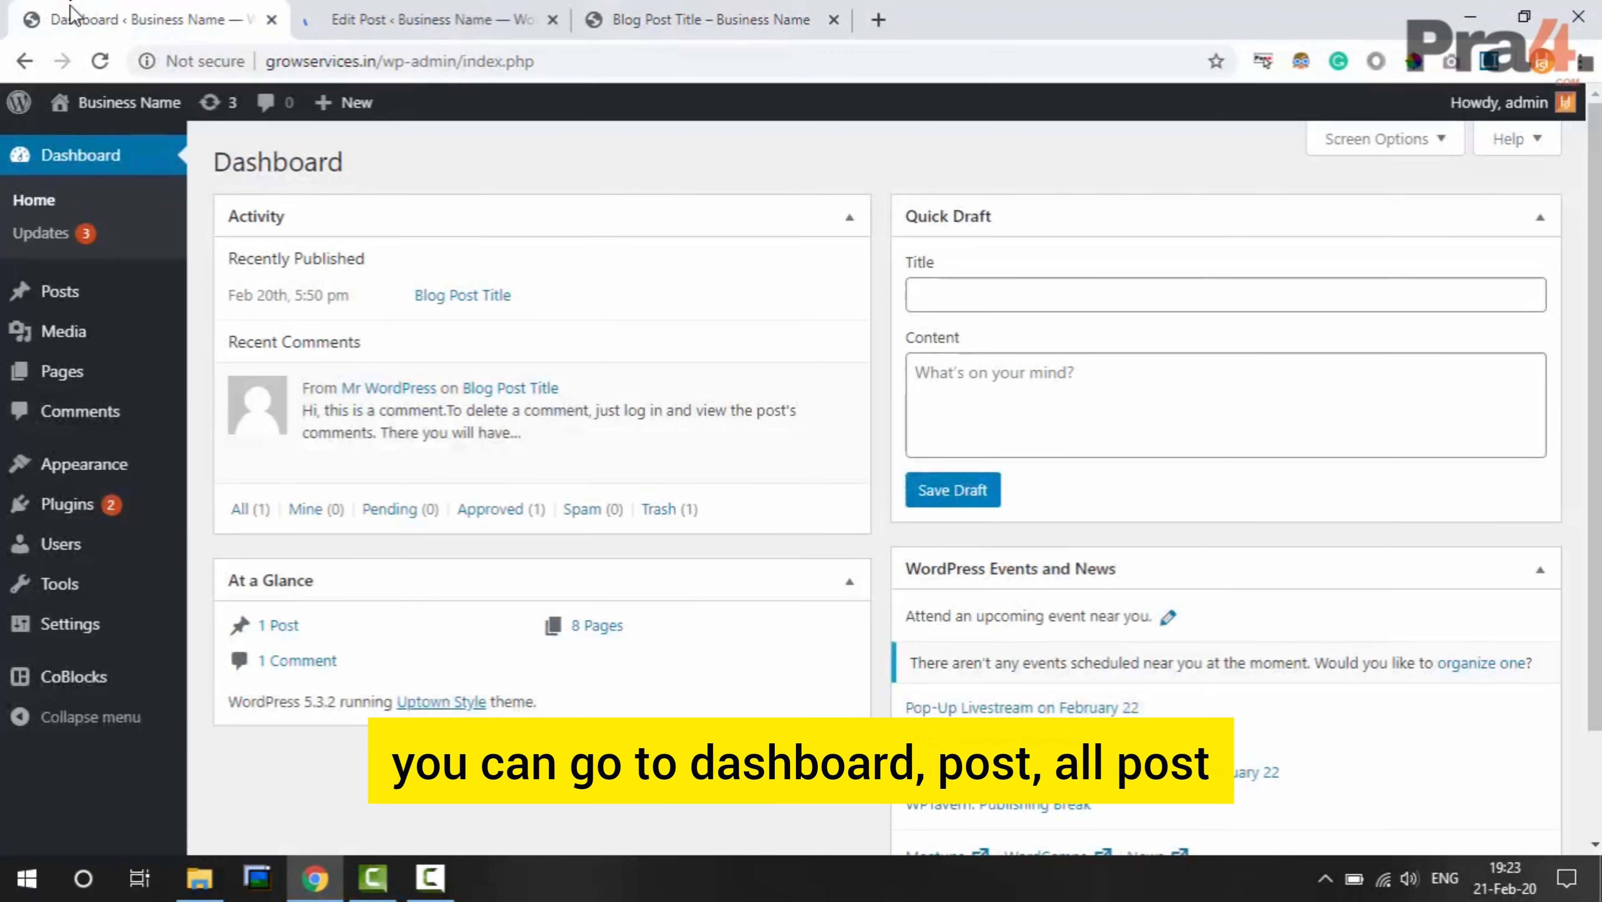
{"action": "mouse_move", "coordinate": [92, 296]}
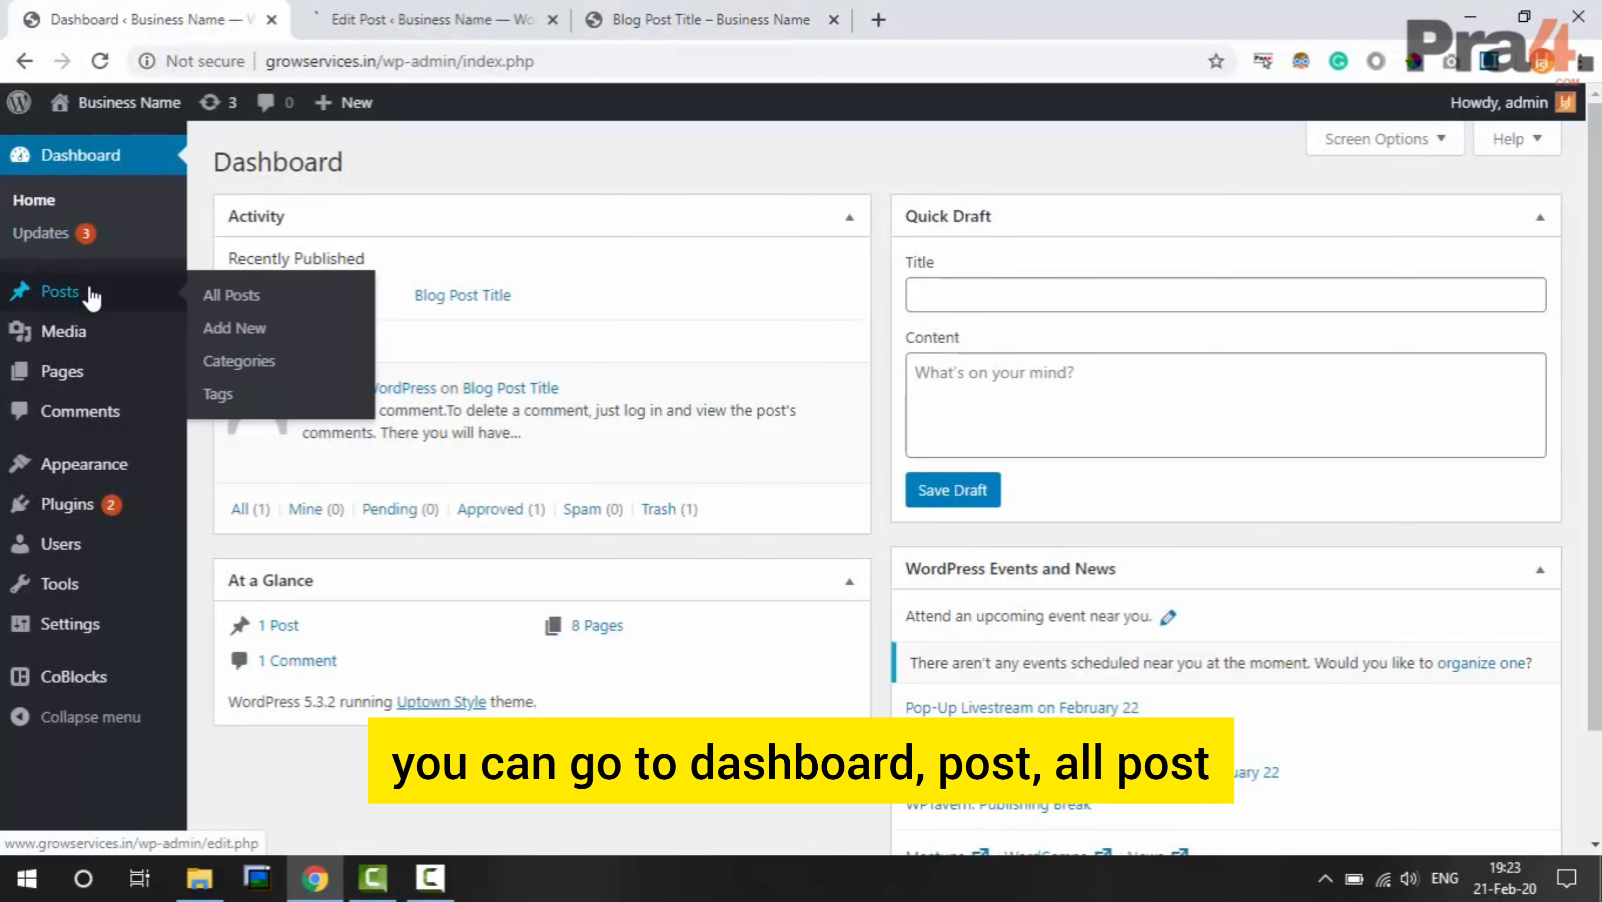
{"action": "left_click", "coordinate": [224, 298]}
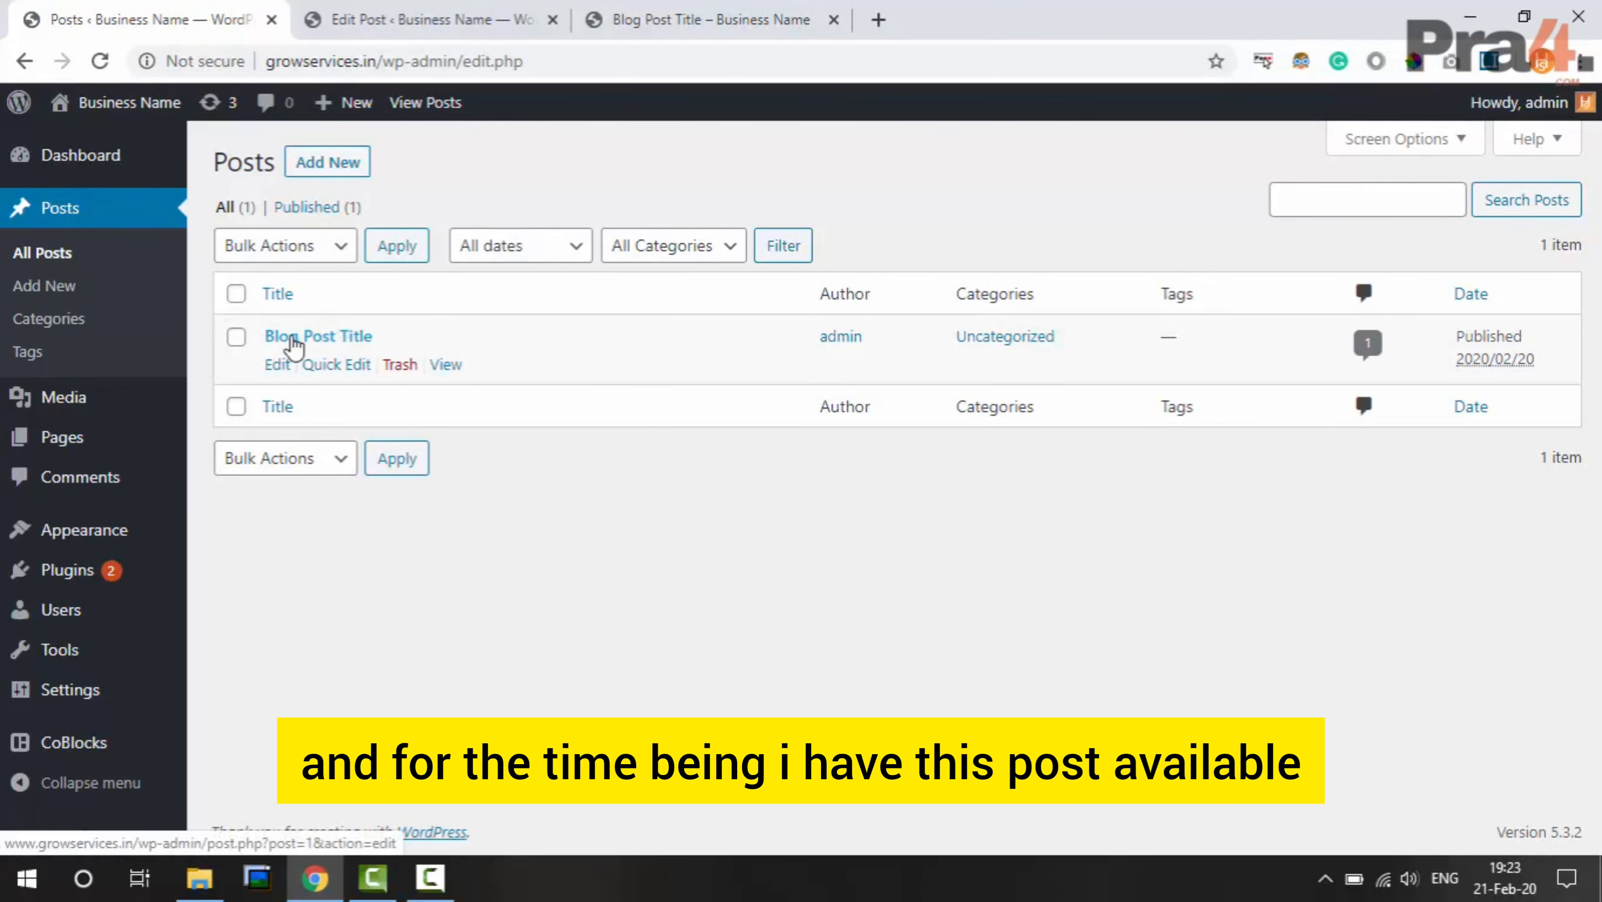
{"action": "left_click", "coordinate": [308, 344]}
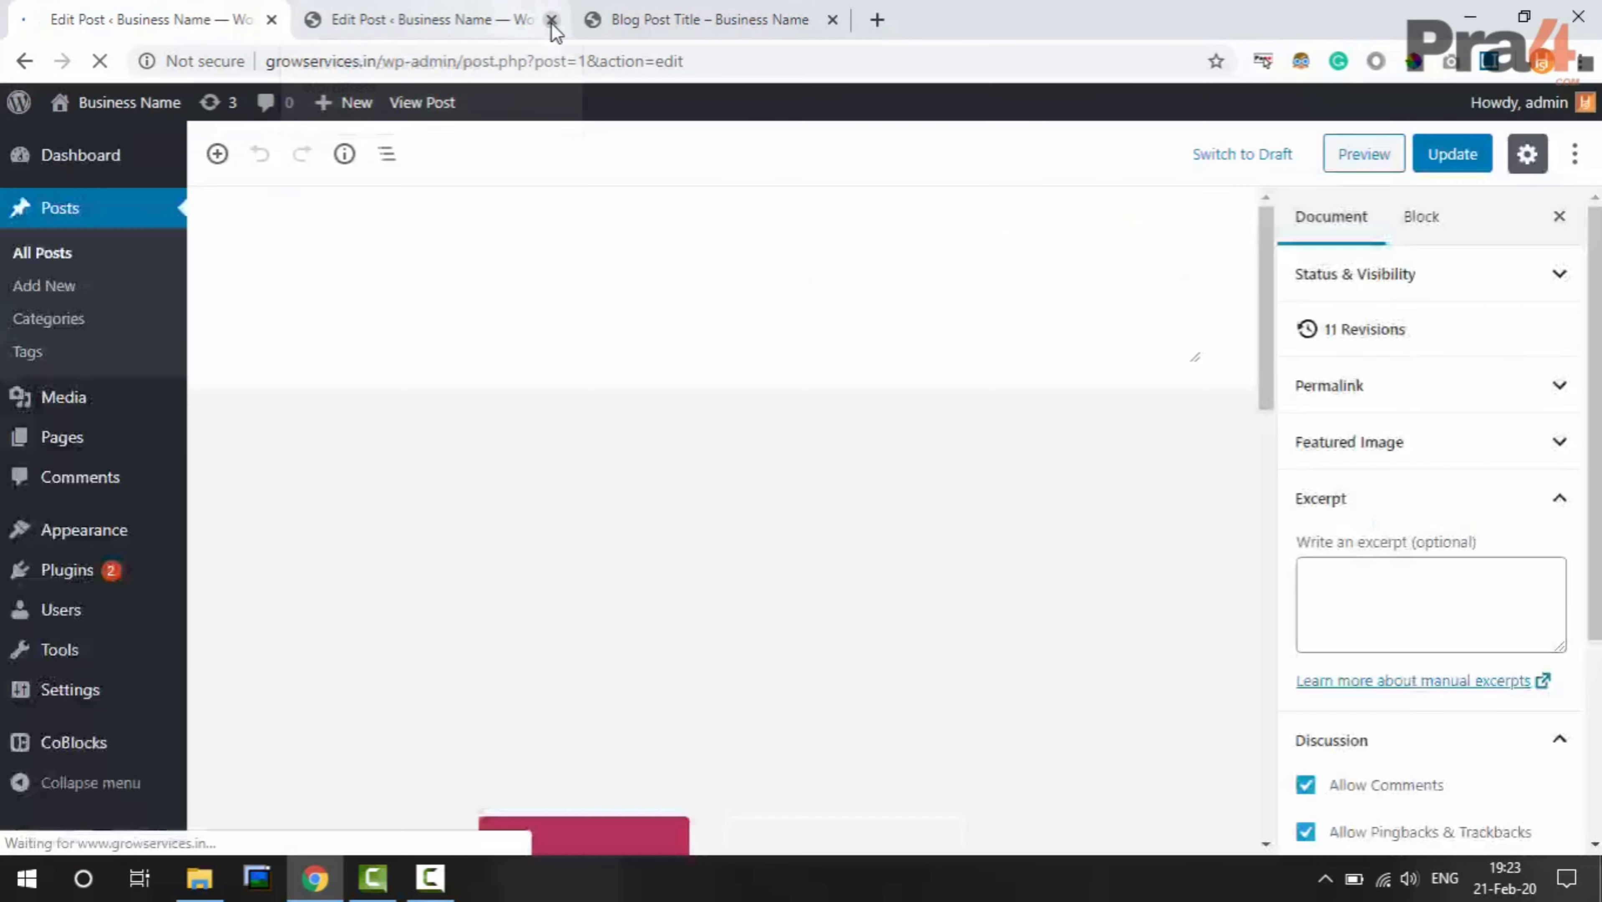
{"action": "left_click", "coordinate": [552, 19]}
{"action": "left_click", "coordinate": [429, 16]}
{"action": "left_click", "coordinate": [204, 8]}
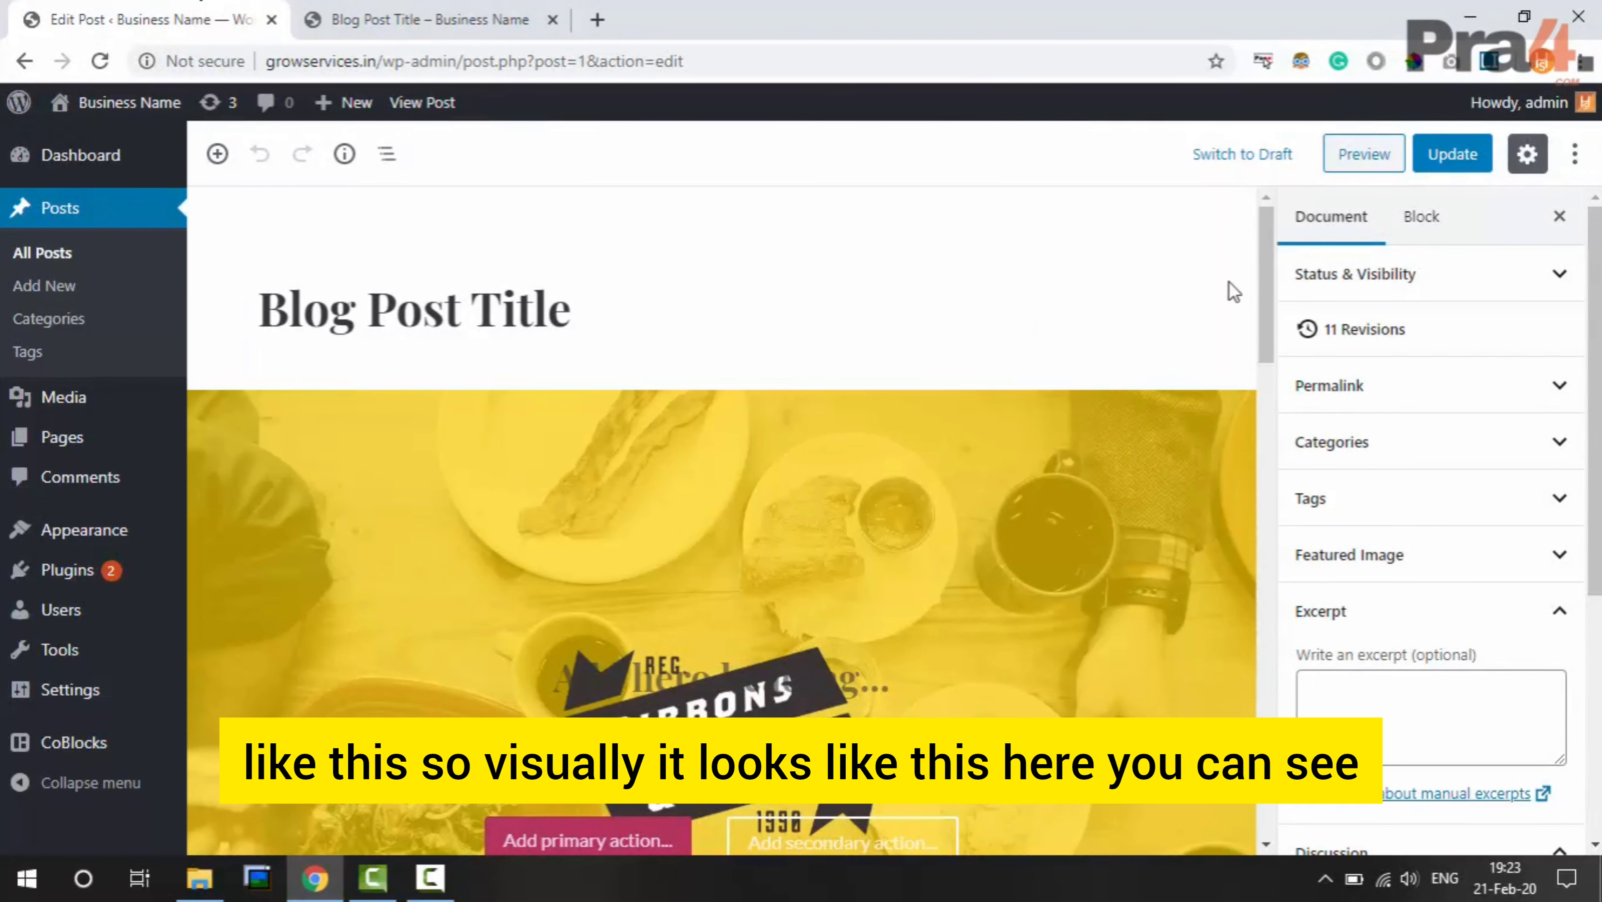
Compare the post's content in the editor with its sections on the published page
{"action": "mouse_move", "coordinate": [1268, 241]}
{"action": "left_mouse_down"}
{"action": "mouse_move", "coordinate": [1270, 721]}
{"action": "mouse_move", "coordinate": [1260, 240]}
{"action": "left_mouse_up"}
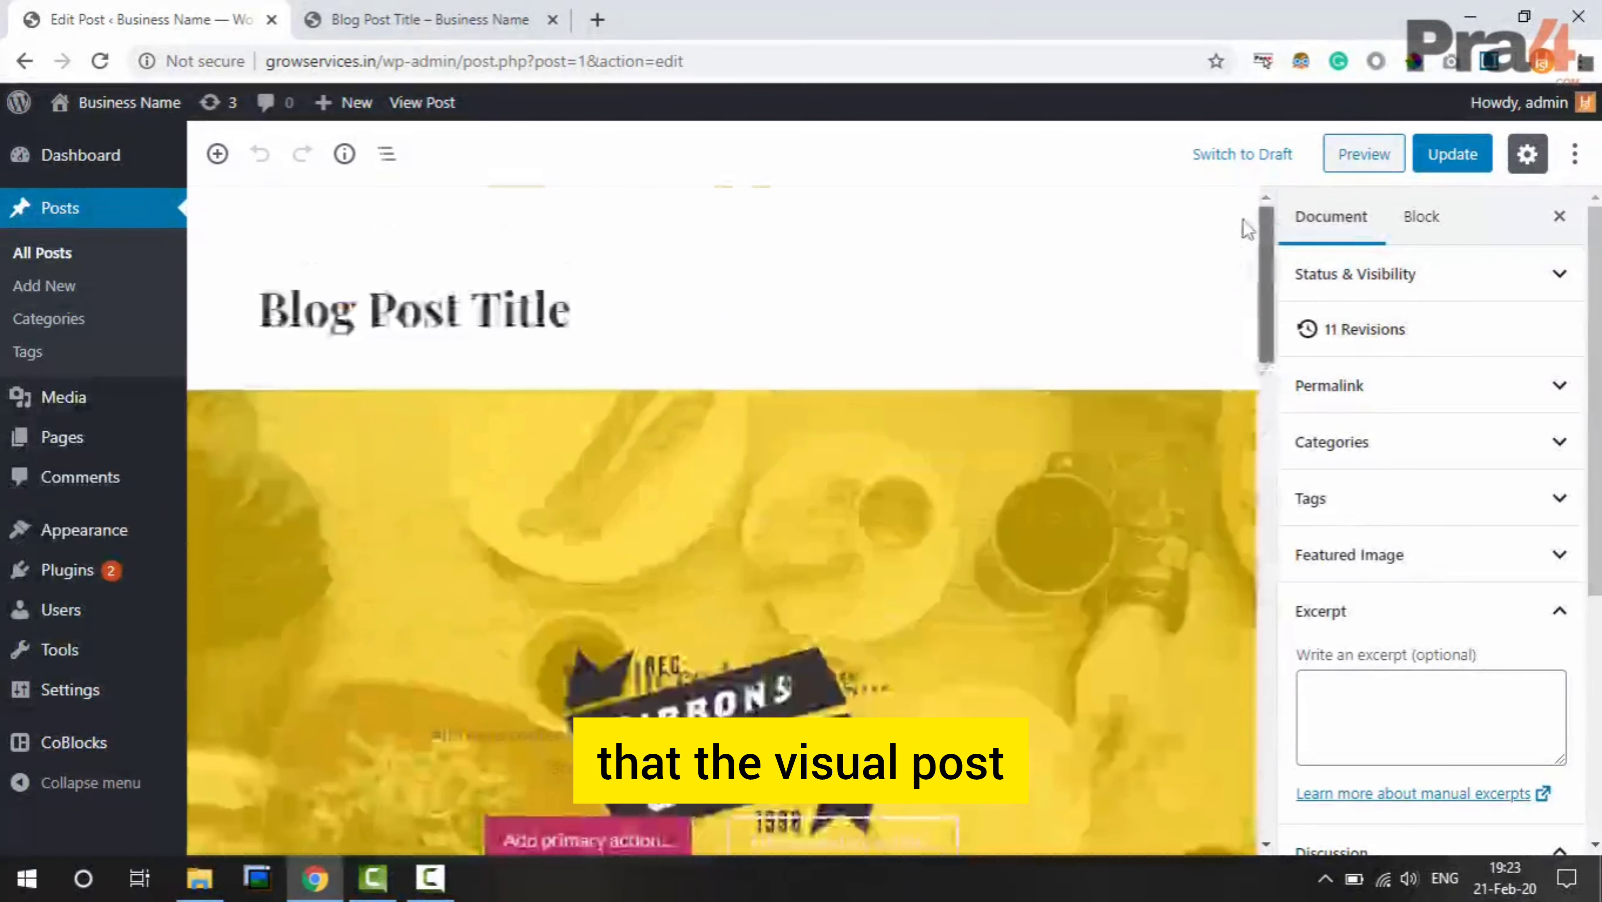
{"action": "left_click", "coordinate": [461, 5]}
{"action": "scroll", "coordinate": [843, 373], "scroll_direction": "down", "scroll_amount": 10}
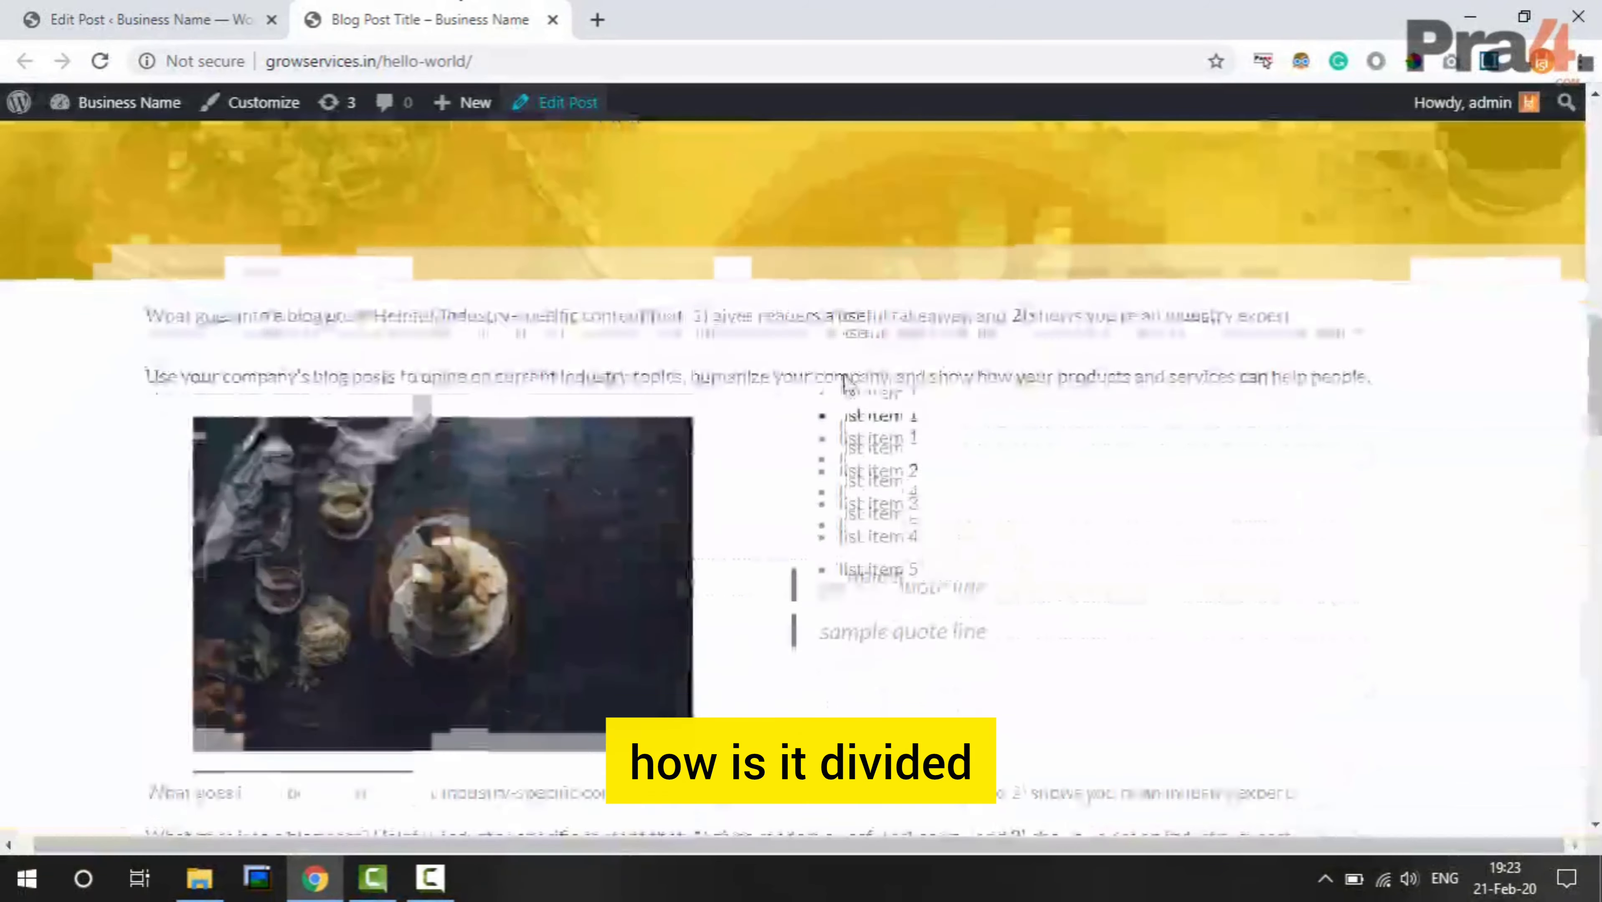
{"action": "scroll", "coordinate": [843, 386], "scroll_direction": "up", "scroll_amount": 15}
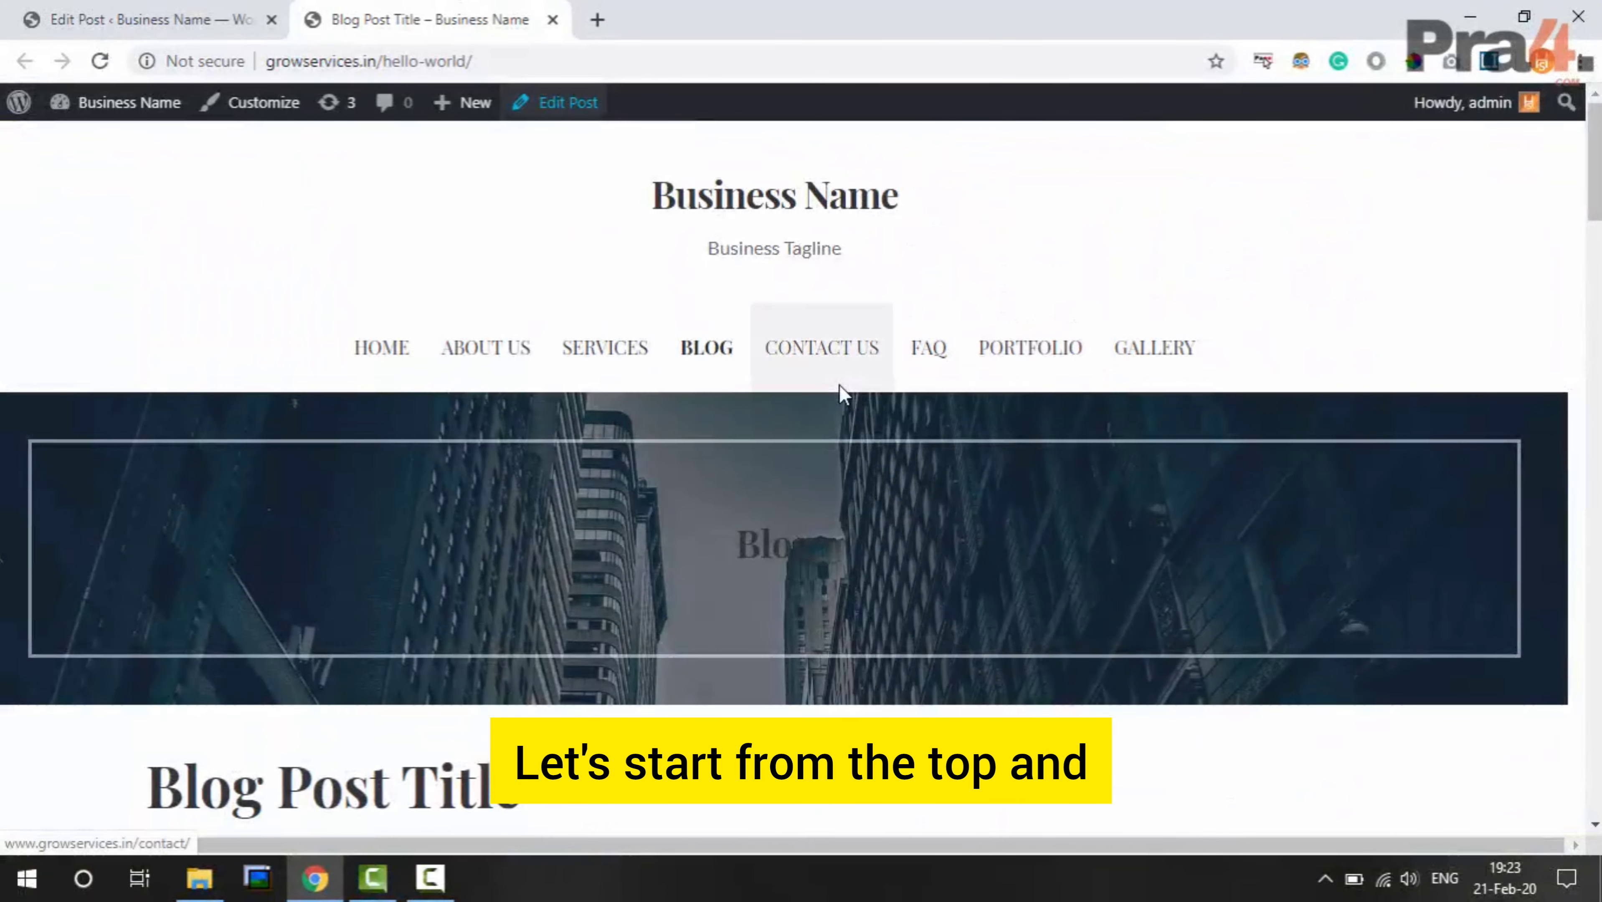
{"action": "scroll", "coordinate": [841, 397], "scroll_direction": "down", "scroll_amount": 8}
{"action": "scroll", "coordinate": [842, 397], "scroll_direction": "up", "scroll_amount": 8}
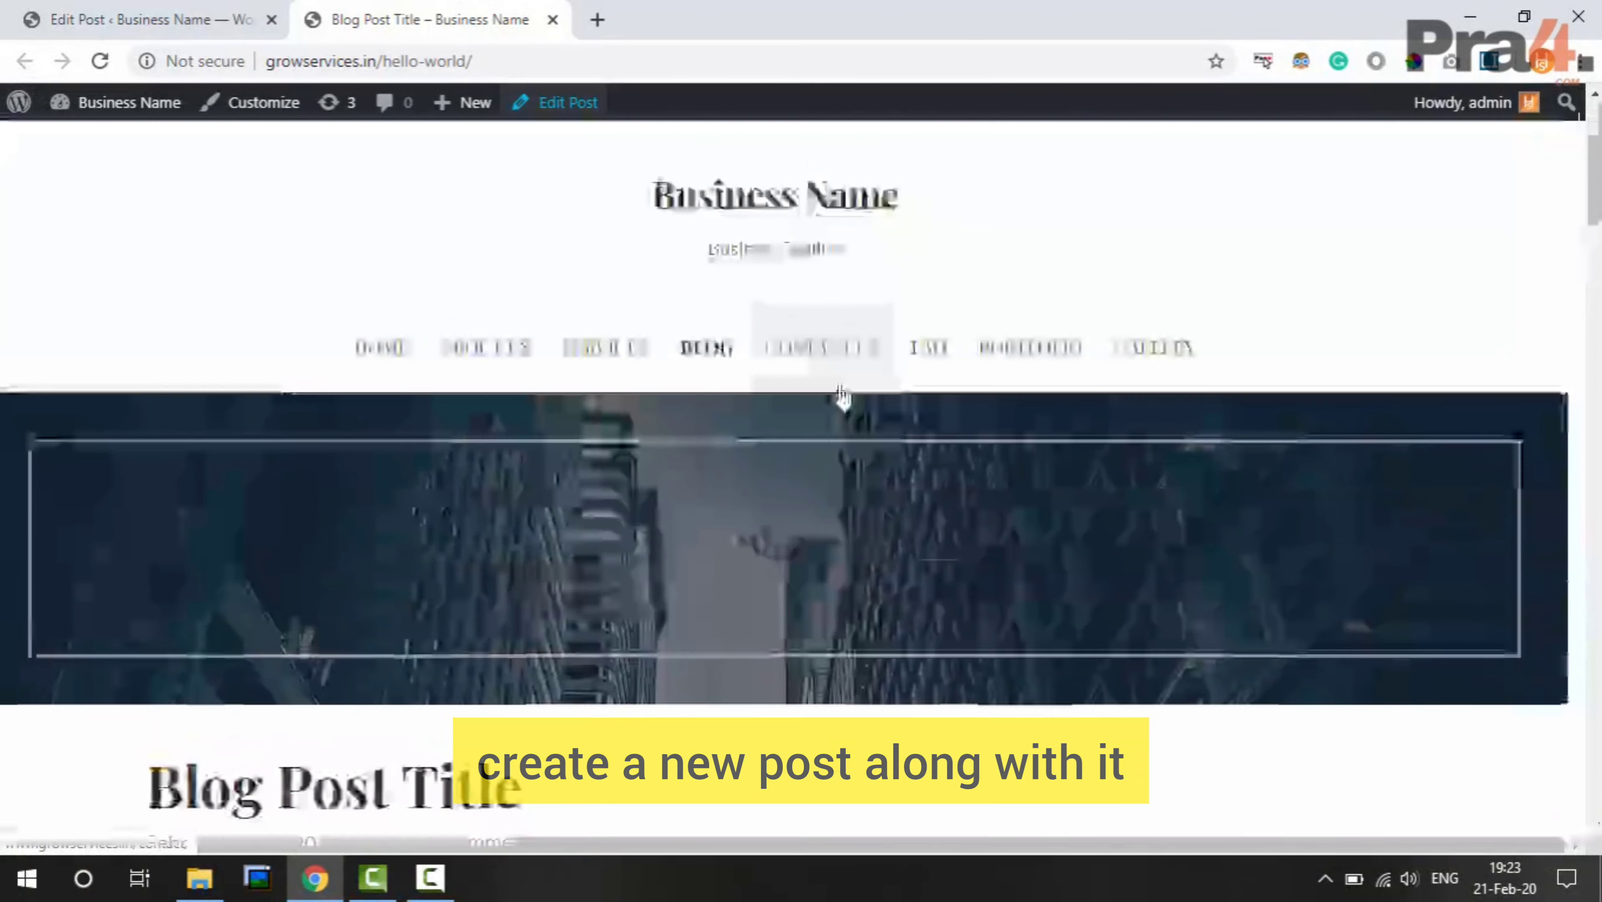
Open the form for adding a new post in a separate browser tab and switch to it
{"action": "left_click", "coordinate": [130, 20]}
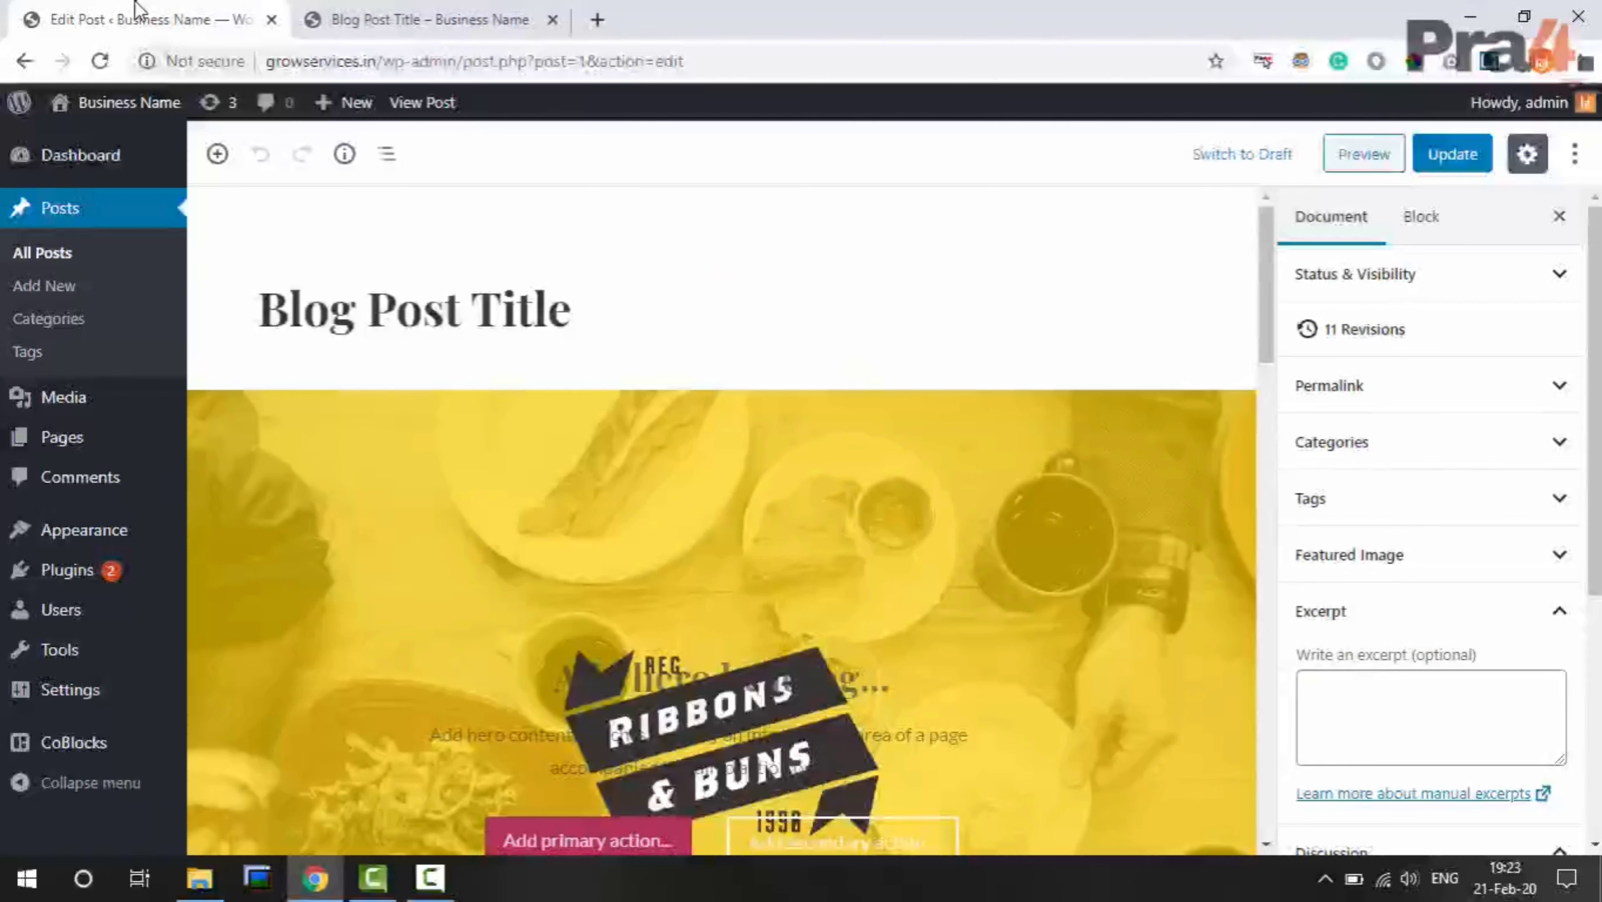
{"action": "right_click", "coordinate": [64, 287]}
{"action": "left_click", "coordinate": [101, 297]}
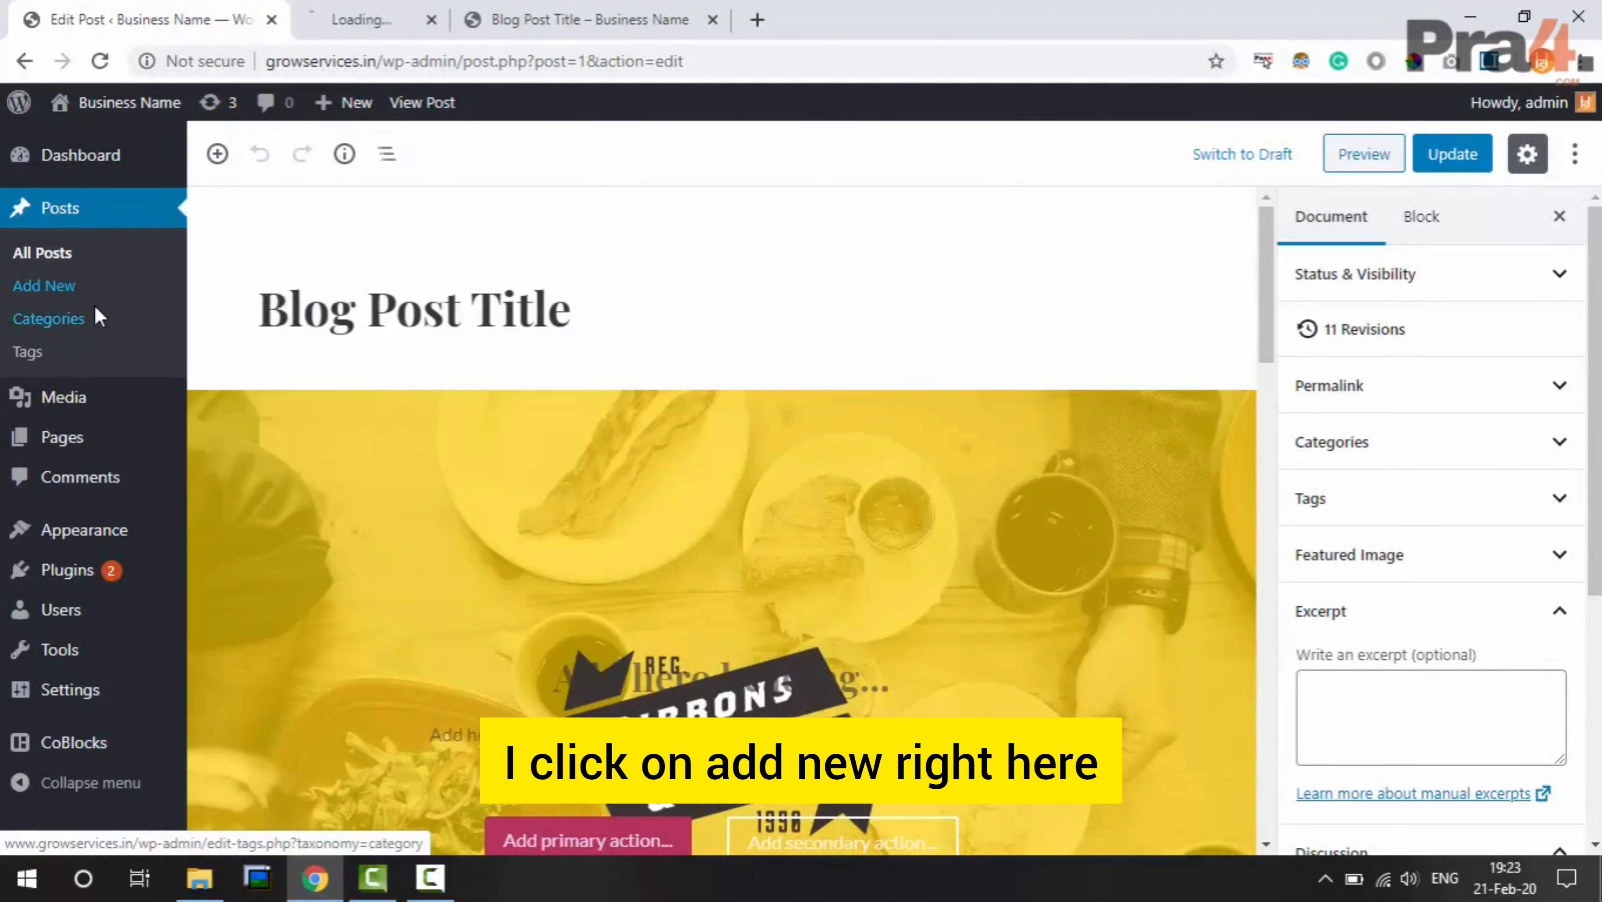
{"action": "left_click", "coordinate": [416, 9]}
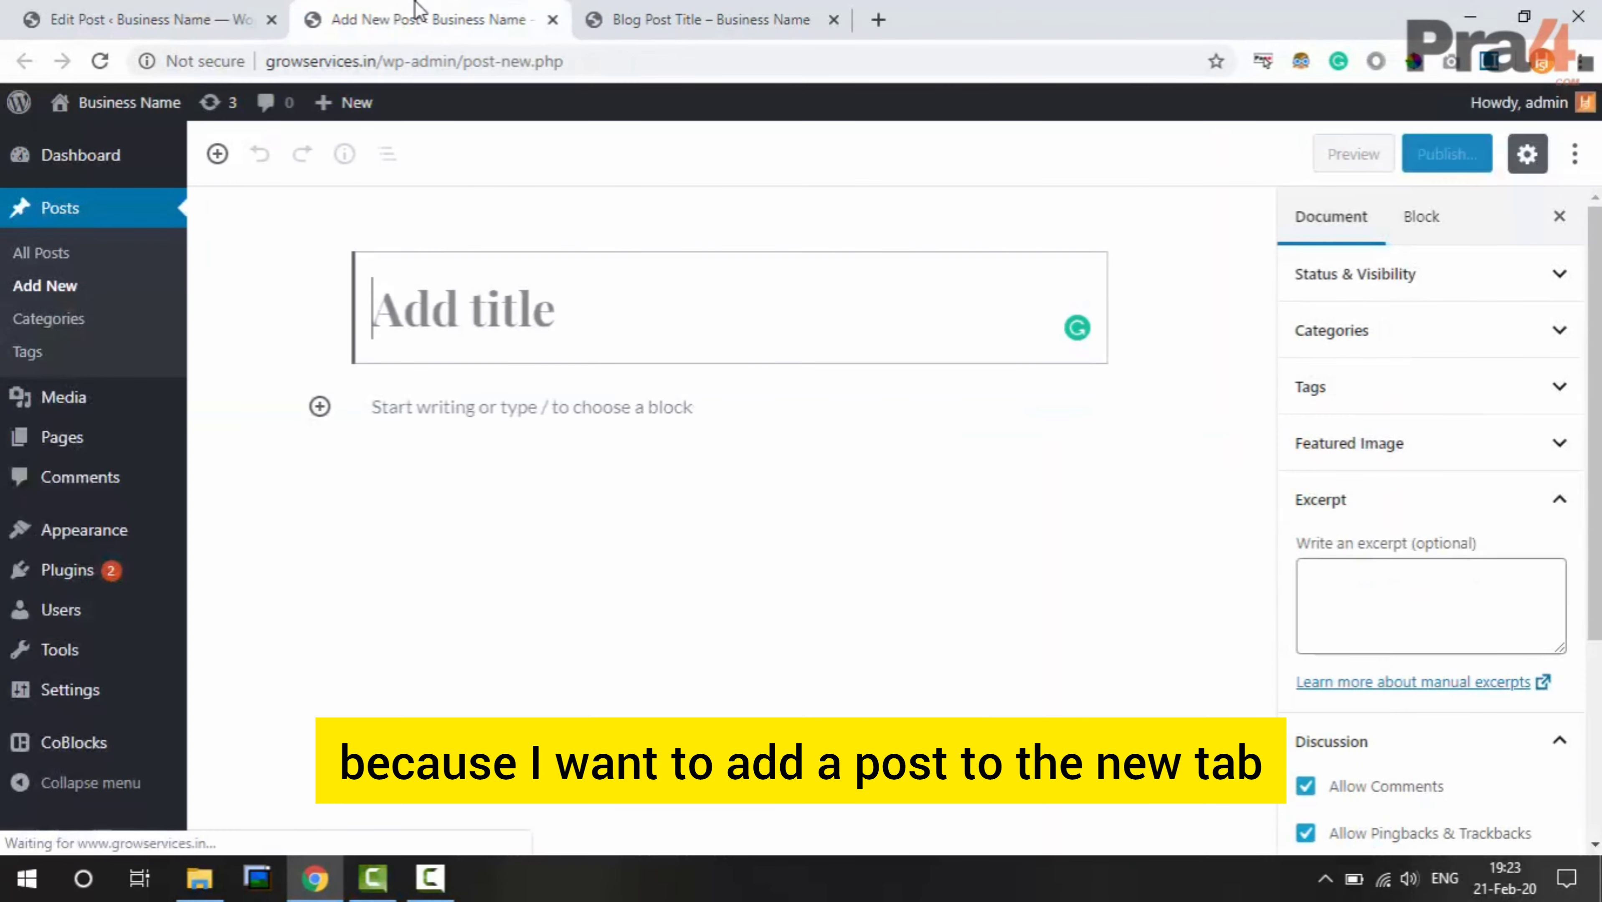
Copy the heading "Blog Post Title" from the published blog post
{"action": "left_click", "coordinate": [692, 9]}
{"action": "scroll", "coordinate": [529, 476], "scroll_direction": "down", "scroll_amount": 4}
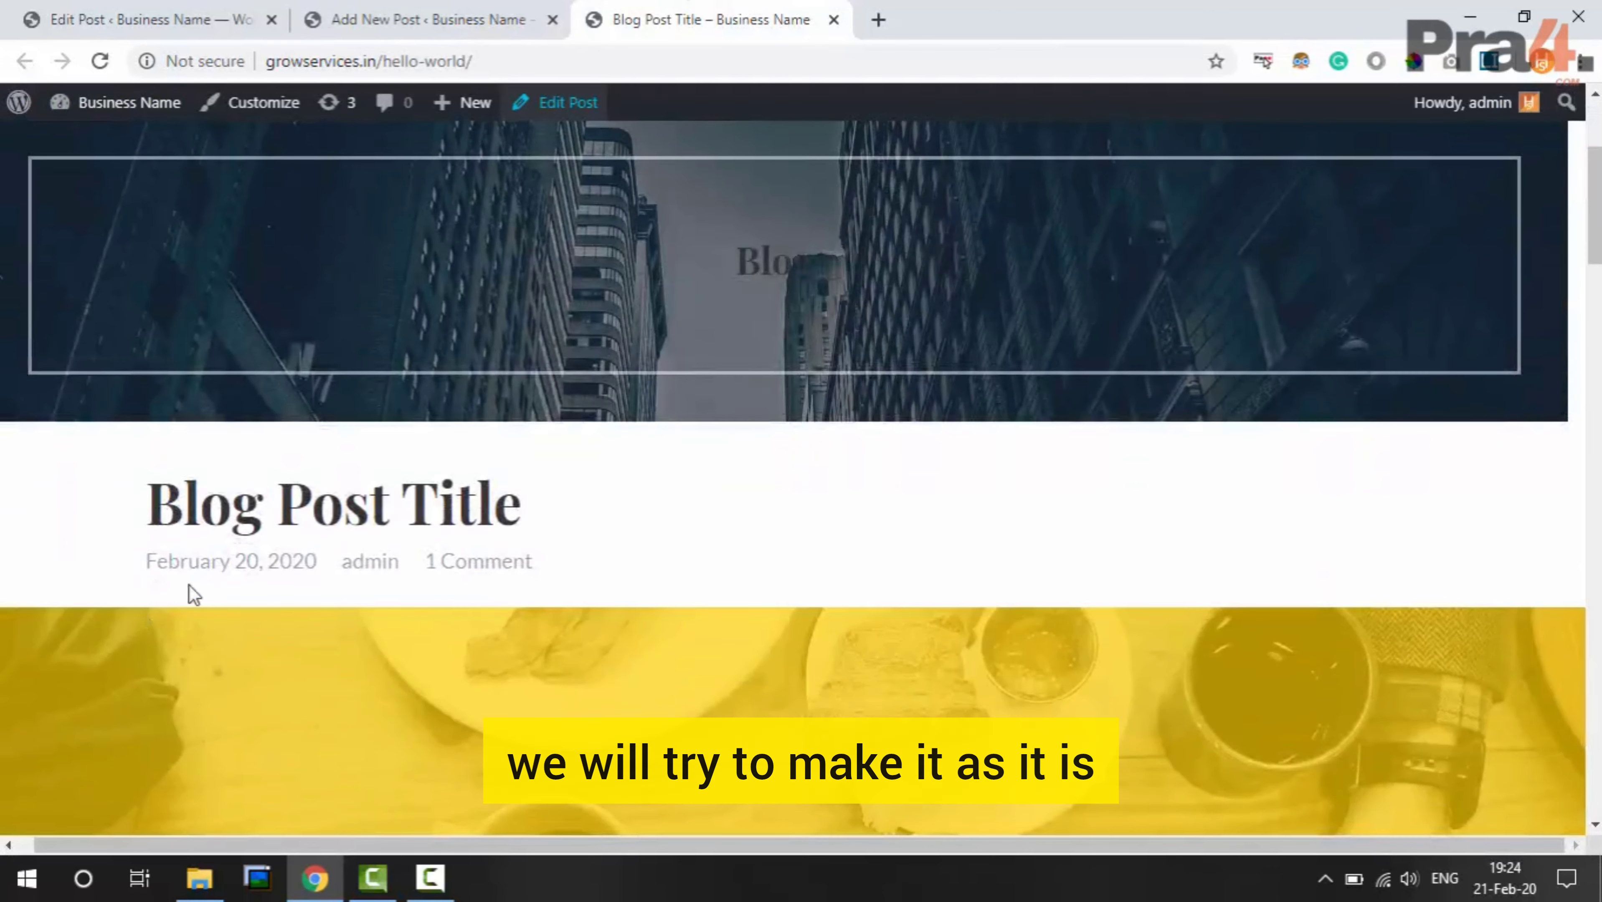
{"action": "left_click_drag", "start_coordinate": [158, 506], "coordinate": [478, 505]}
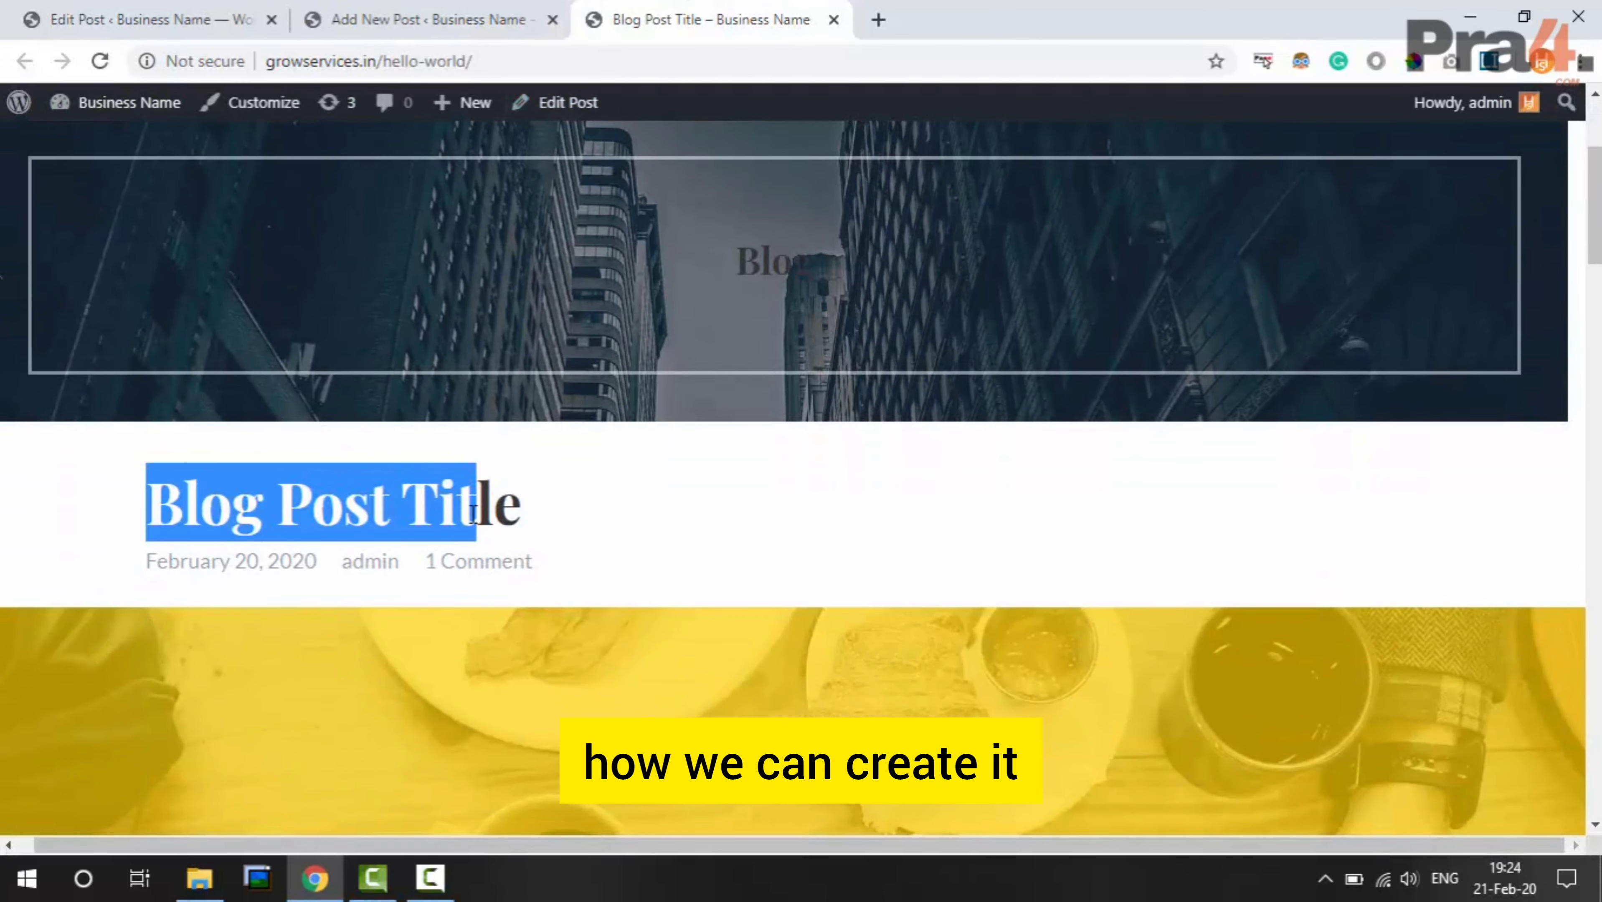
{"action": "left_click", "coordinate": [601, 421]}
{"action": "scroll", "coordinate": [797, 372], "scroll_direction": "down", "scroll_amount": 1}
{"action": "scroll", "coordinate": [797, 373], "scroll_direction": "down", "scroll_amount": 2}
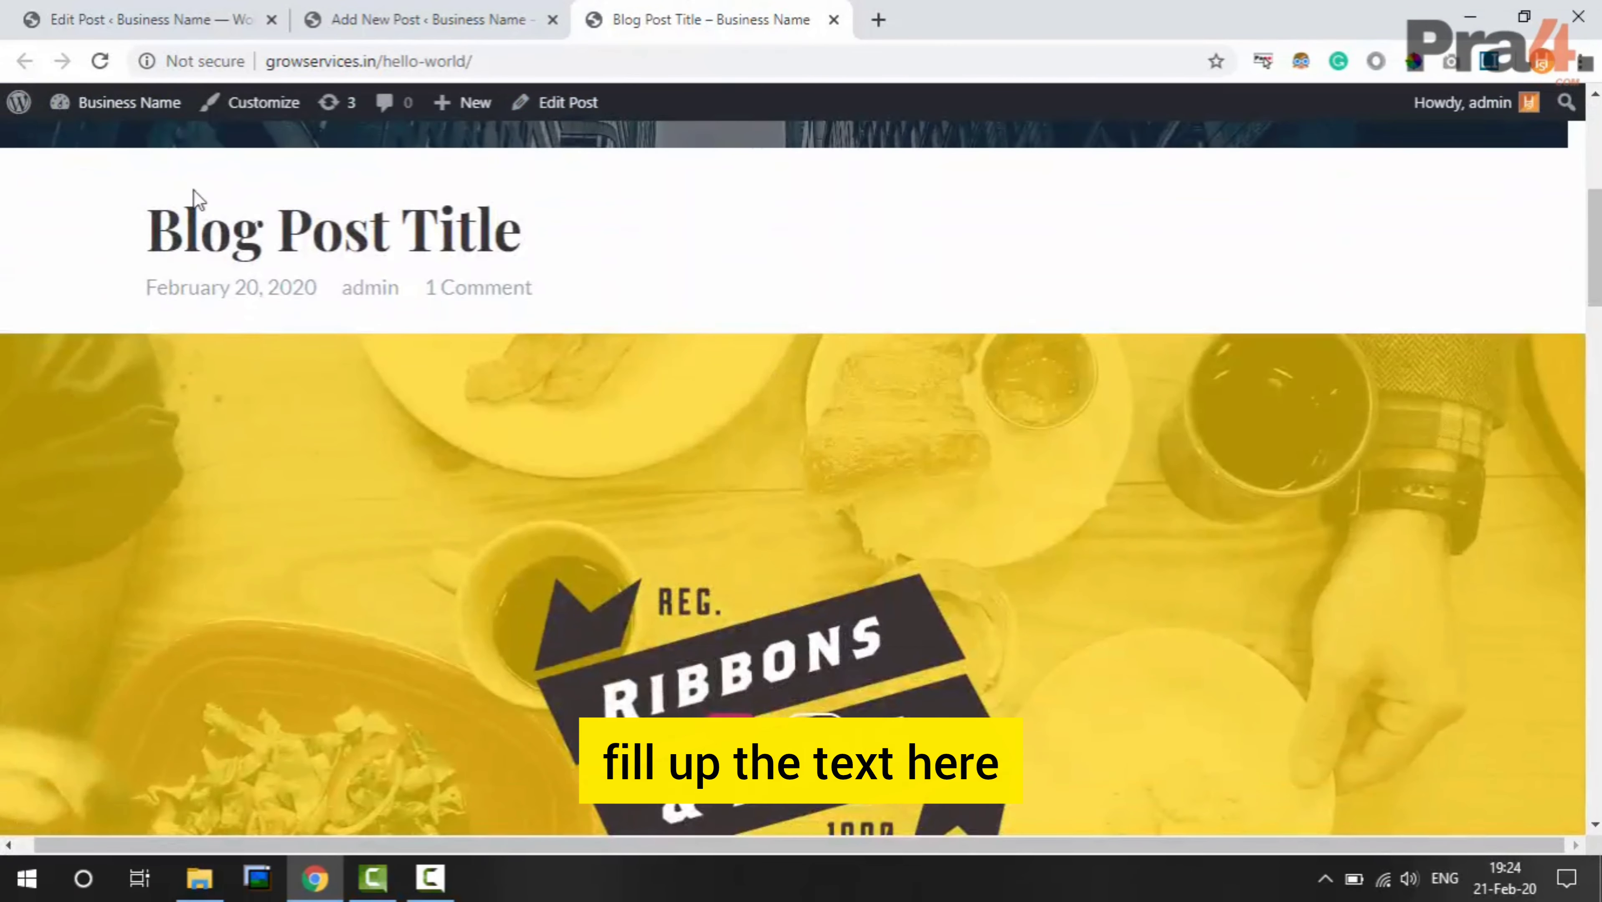
{"action": "left_click_drag", "start_coordinate": [149, 237], "coordinate": [458, 236]}
{"action": "left_click", "coordinate": [315, 228]}
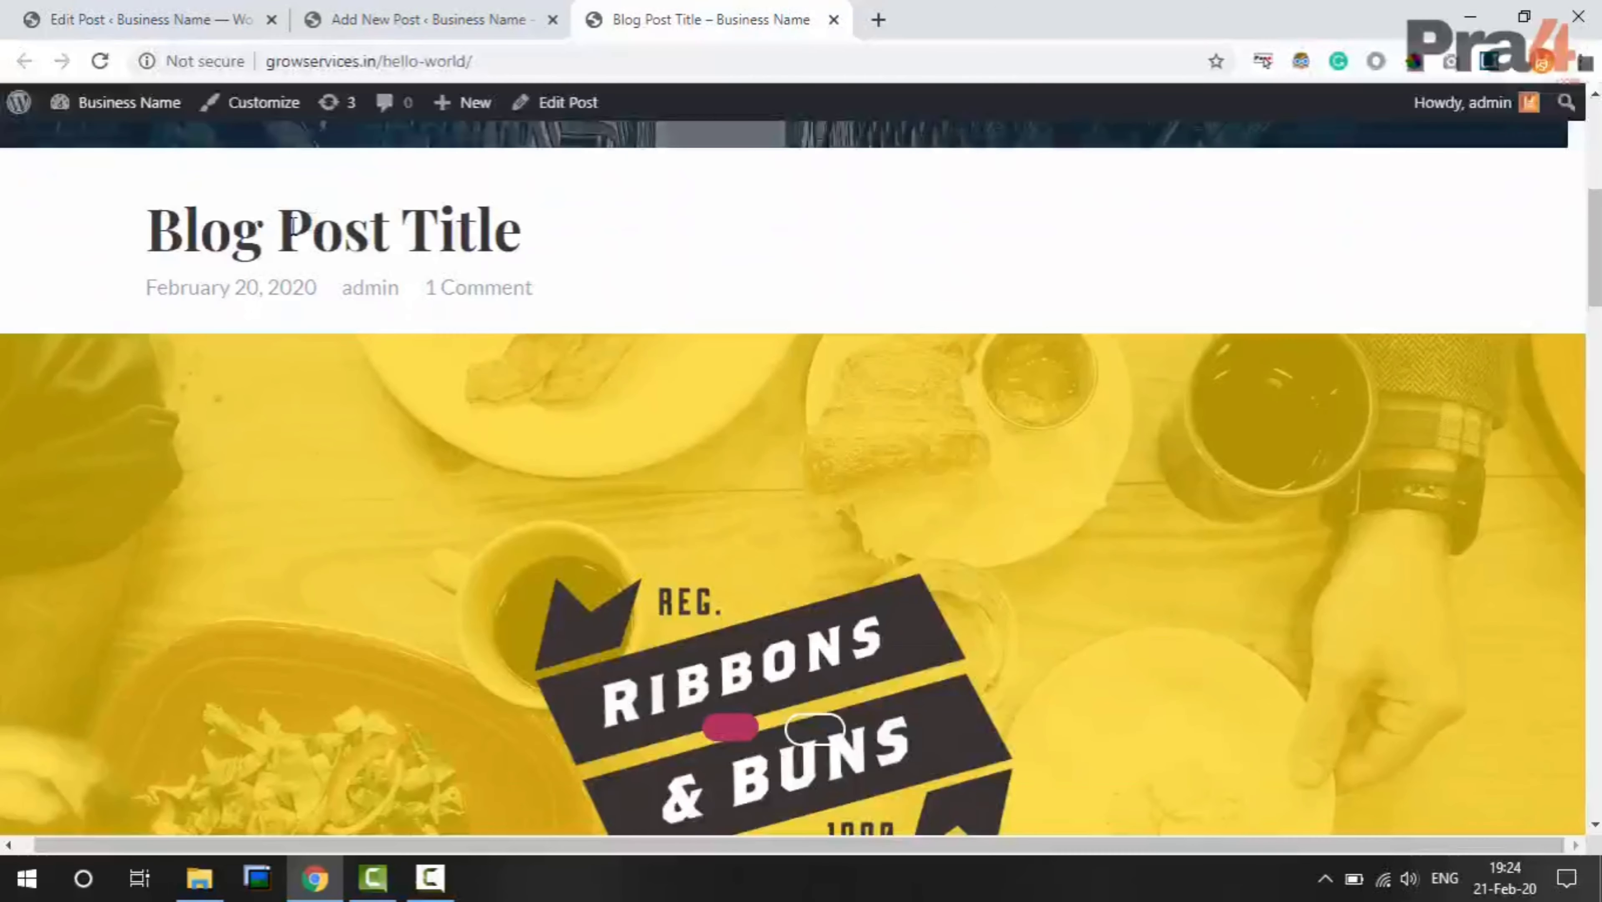
{"action": "left_click_drag", "start_coordinate": [149, 230], "coordinate": [530, 227]}
{"action": "key", "text": "ctrl+c"}
Paste "Blog Post Title" as the title of the new post
{"action": "left_click", "coordinate": [493, 17]}
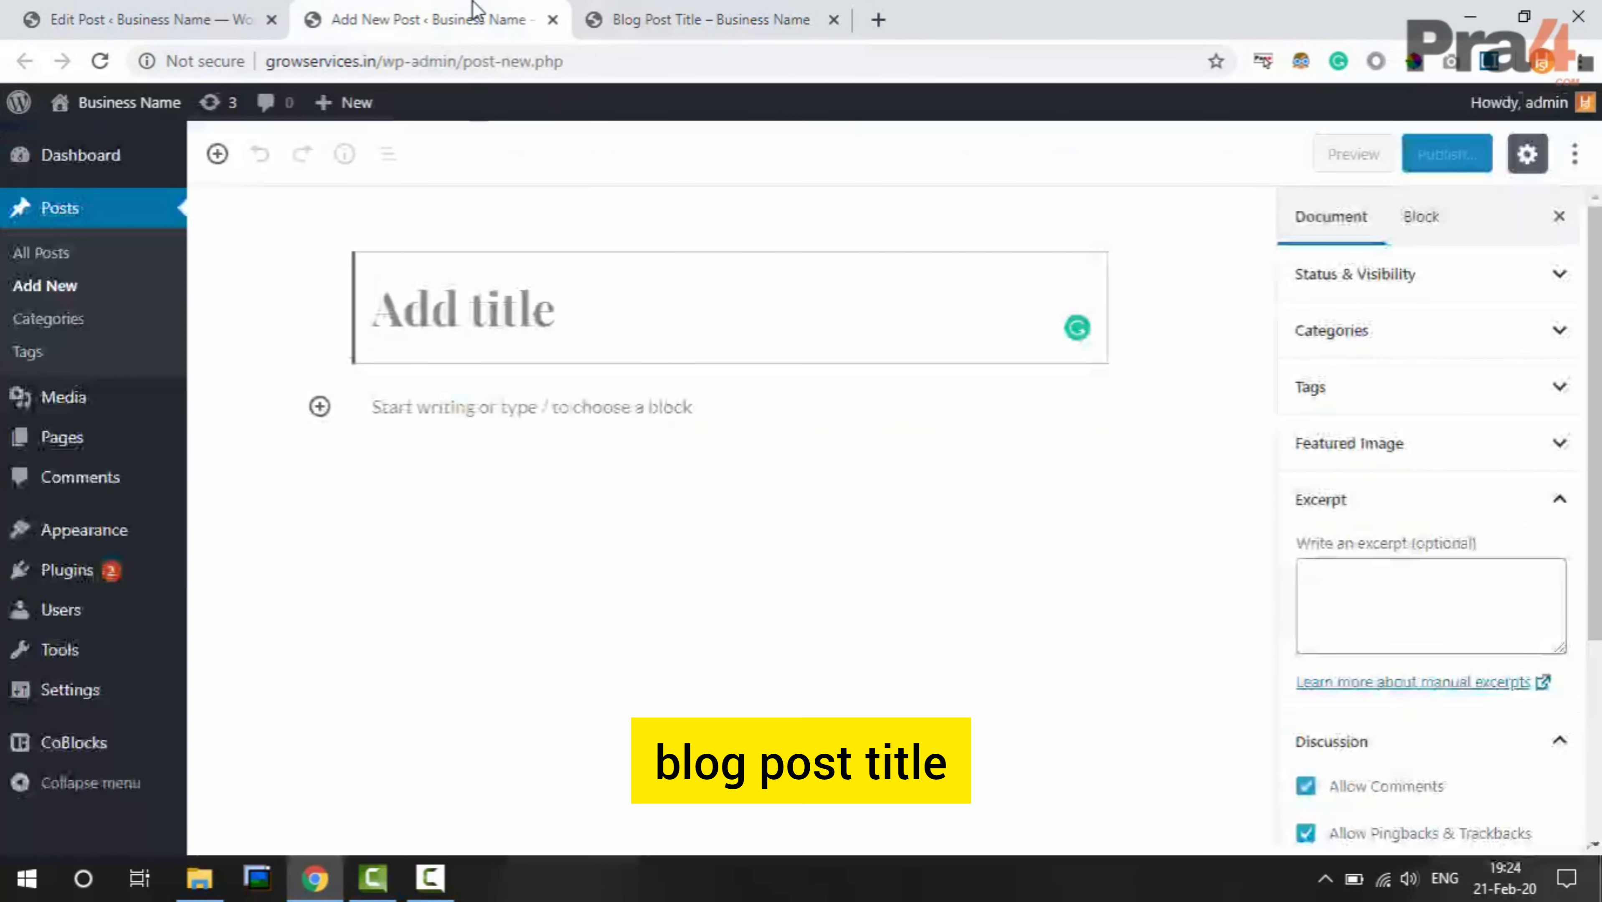
{"action": "right_click", "coordinate": [496, 310]}
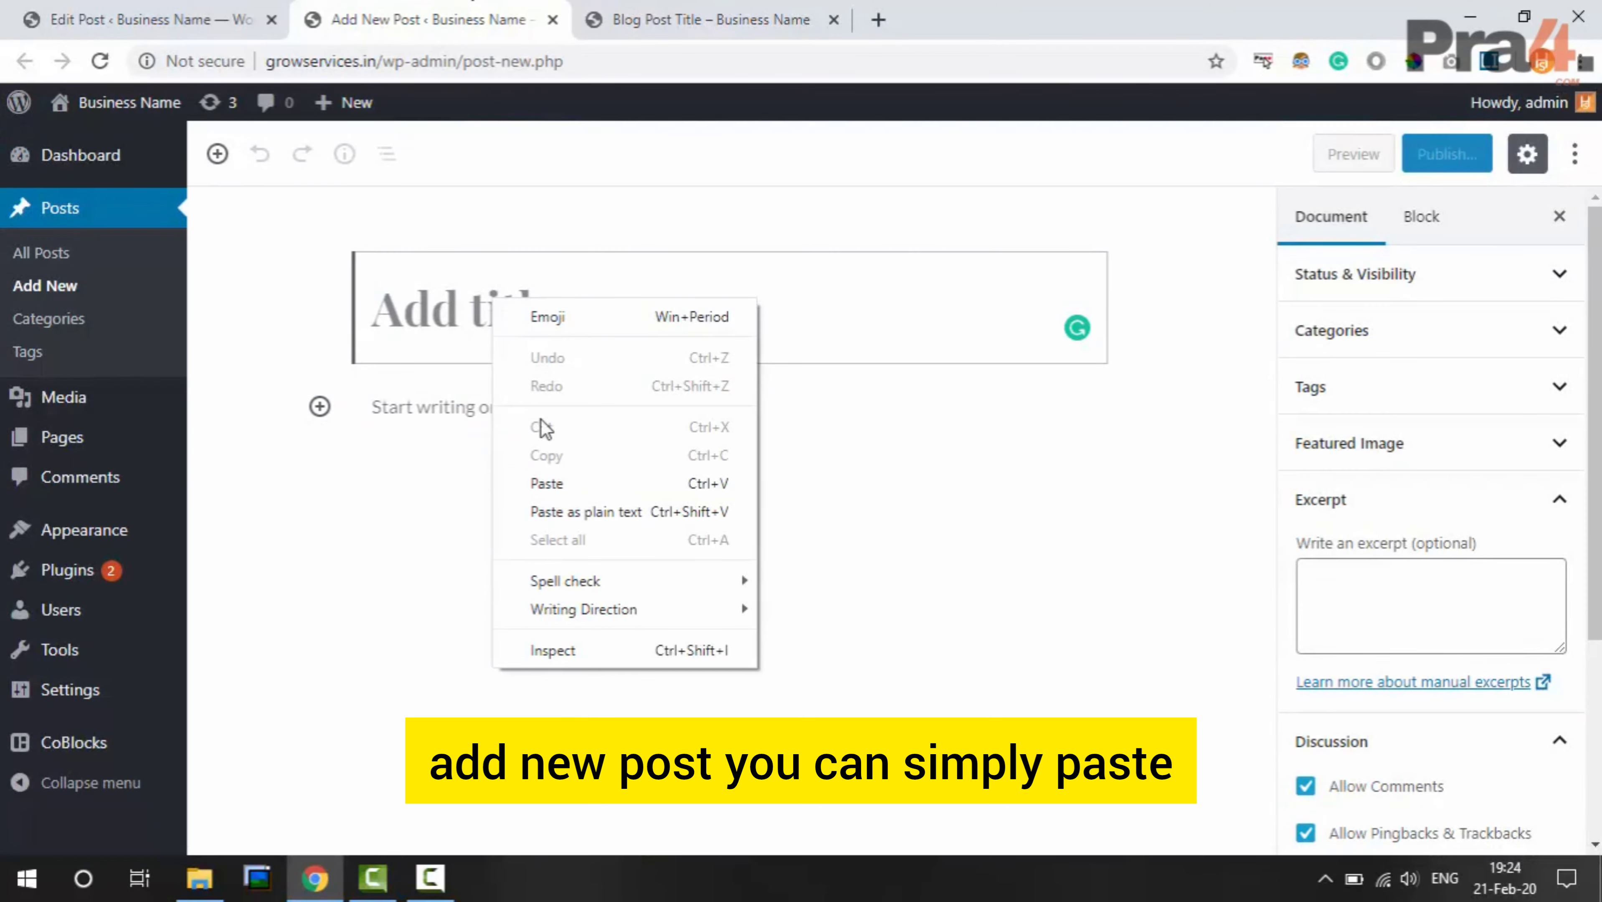
{"action": "left_click", "coordinate": [603, 484]}
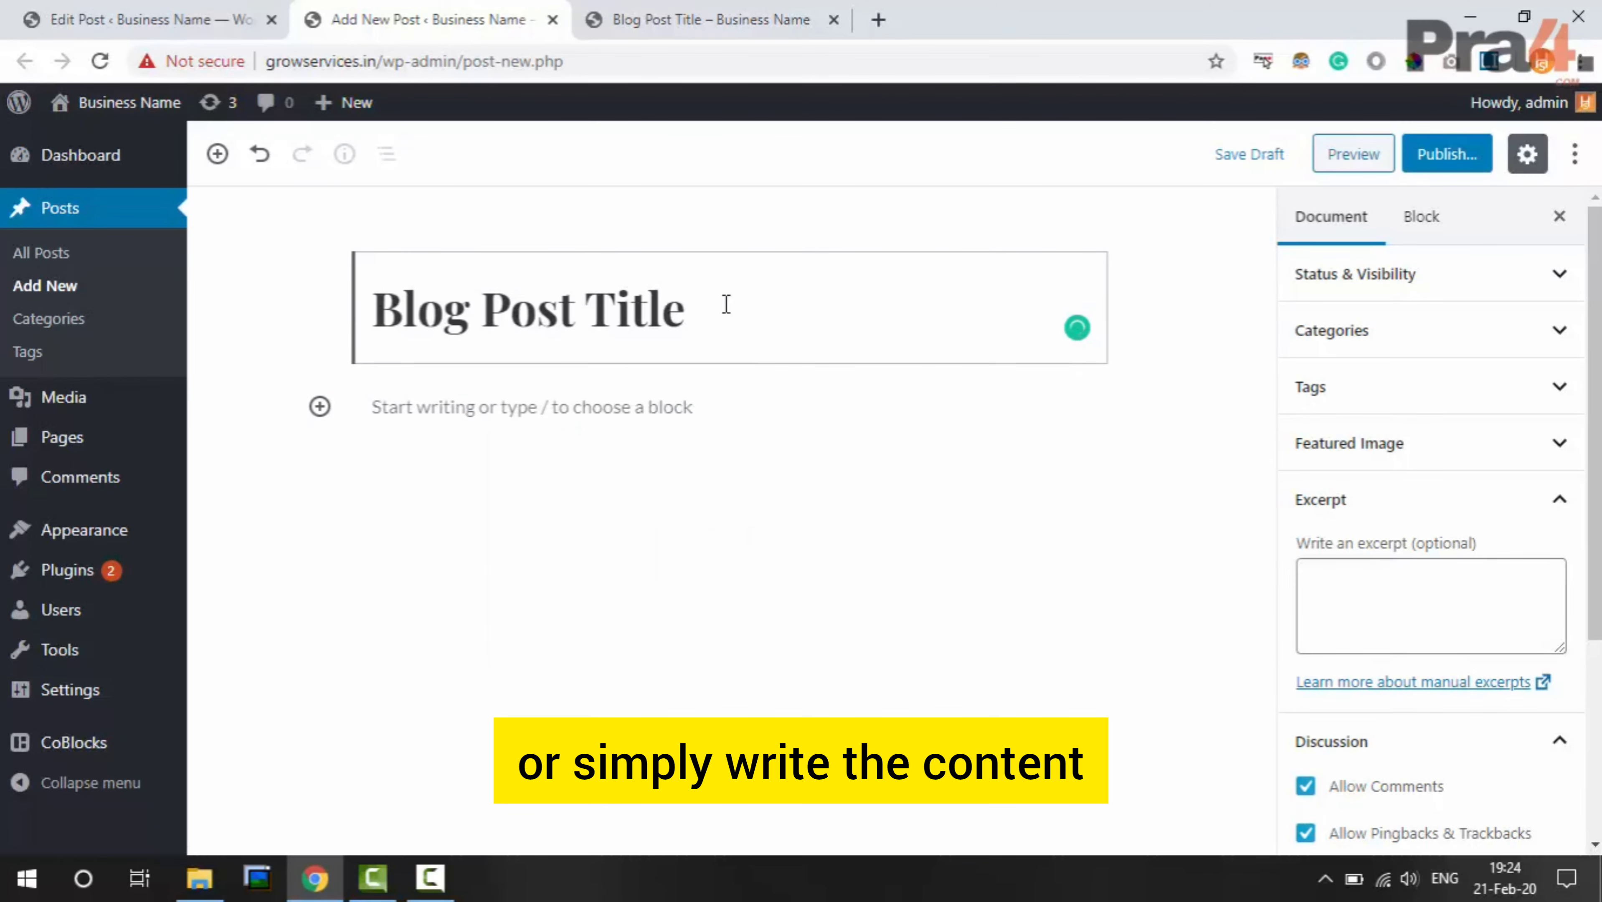
Copy the two introductory paragraphs below the hero image in the published blog post
{"action": "left_click", "coordinate": [691, 16]}
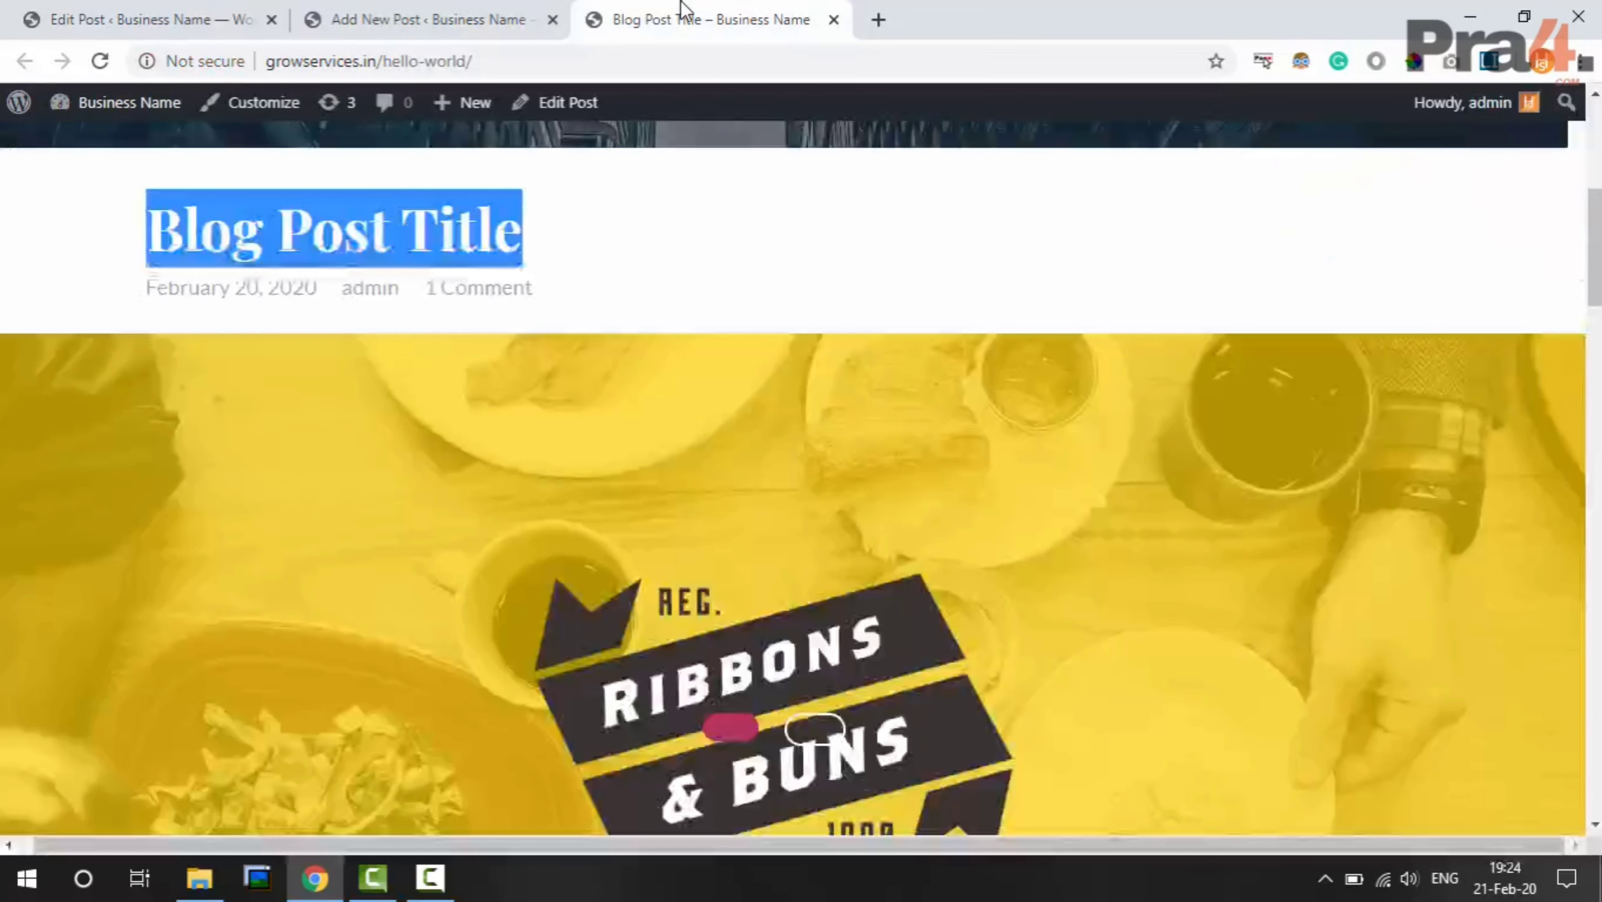
{"action": "scroll", "coordinate": [739, 455], "scroll_direction": "down", "scroll_amount": 2}
{"action": "scroll", "coordinate": [739, 454], "scroll_direction": "down", "scroll_amount": 2}
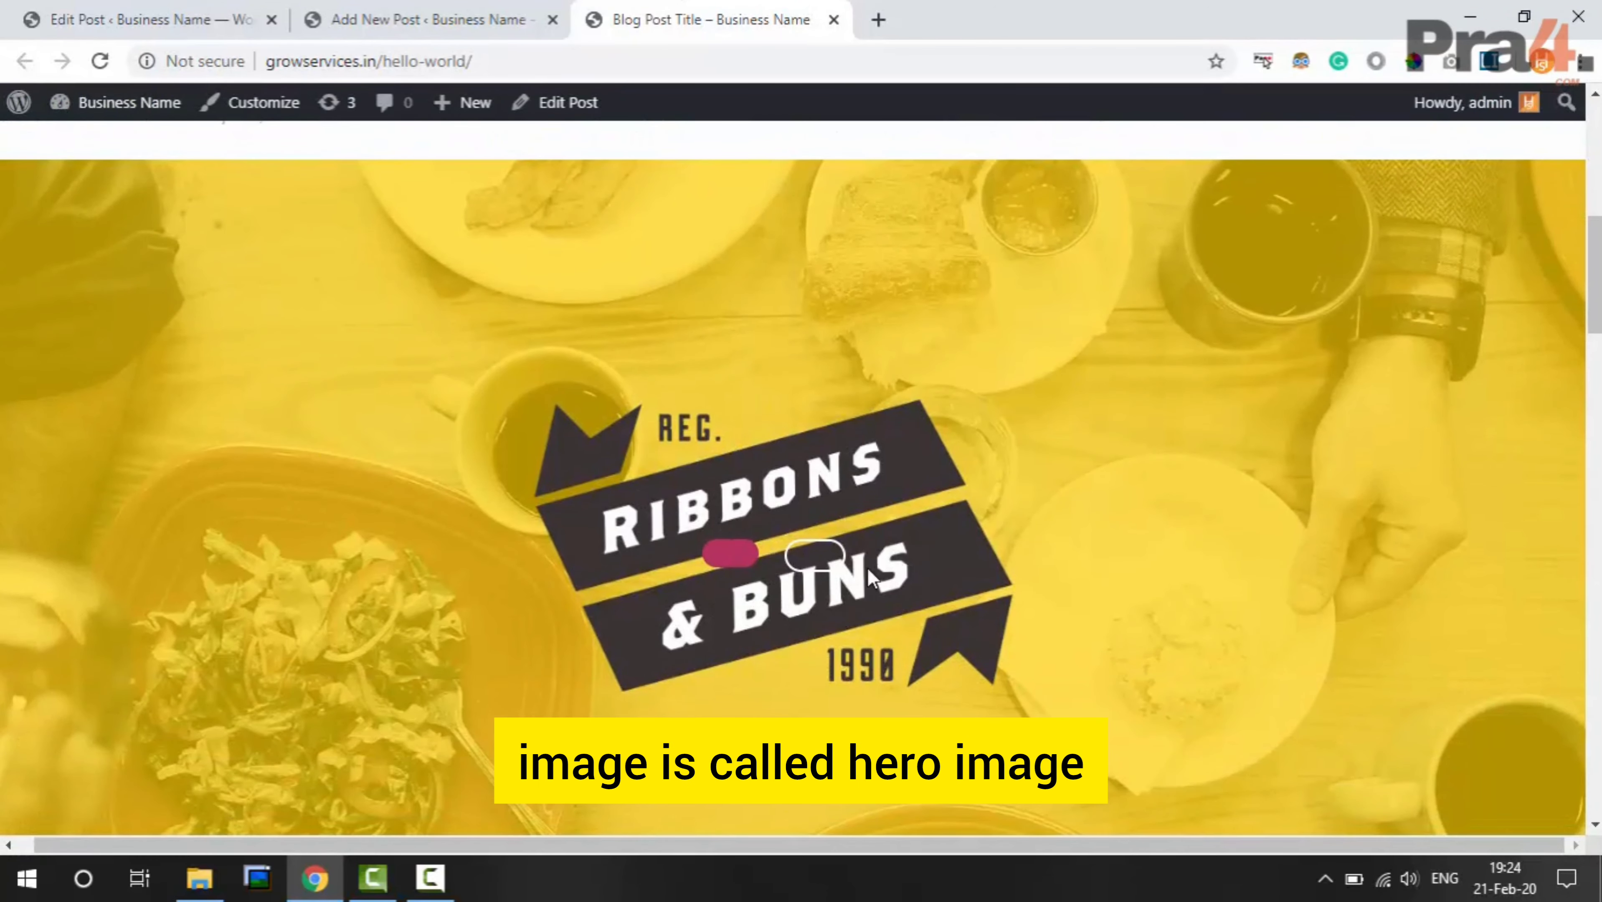
{"action": "scroll", "coordinate": [562, 500], "scroll_direction": "up", "scroll_amount": 1}
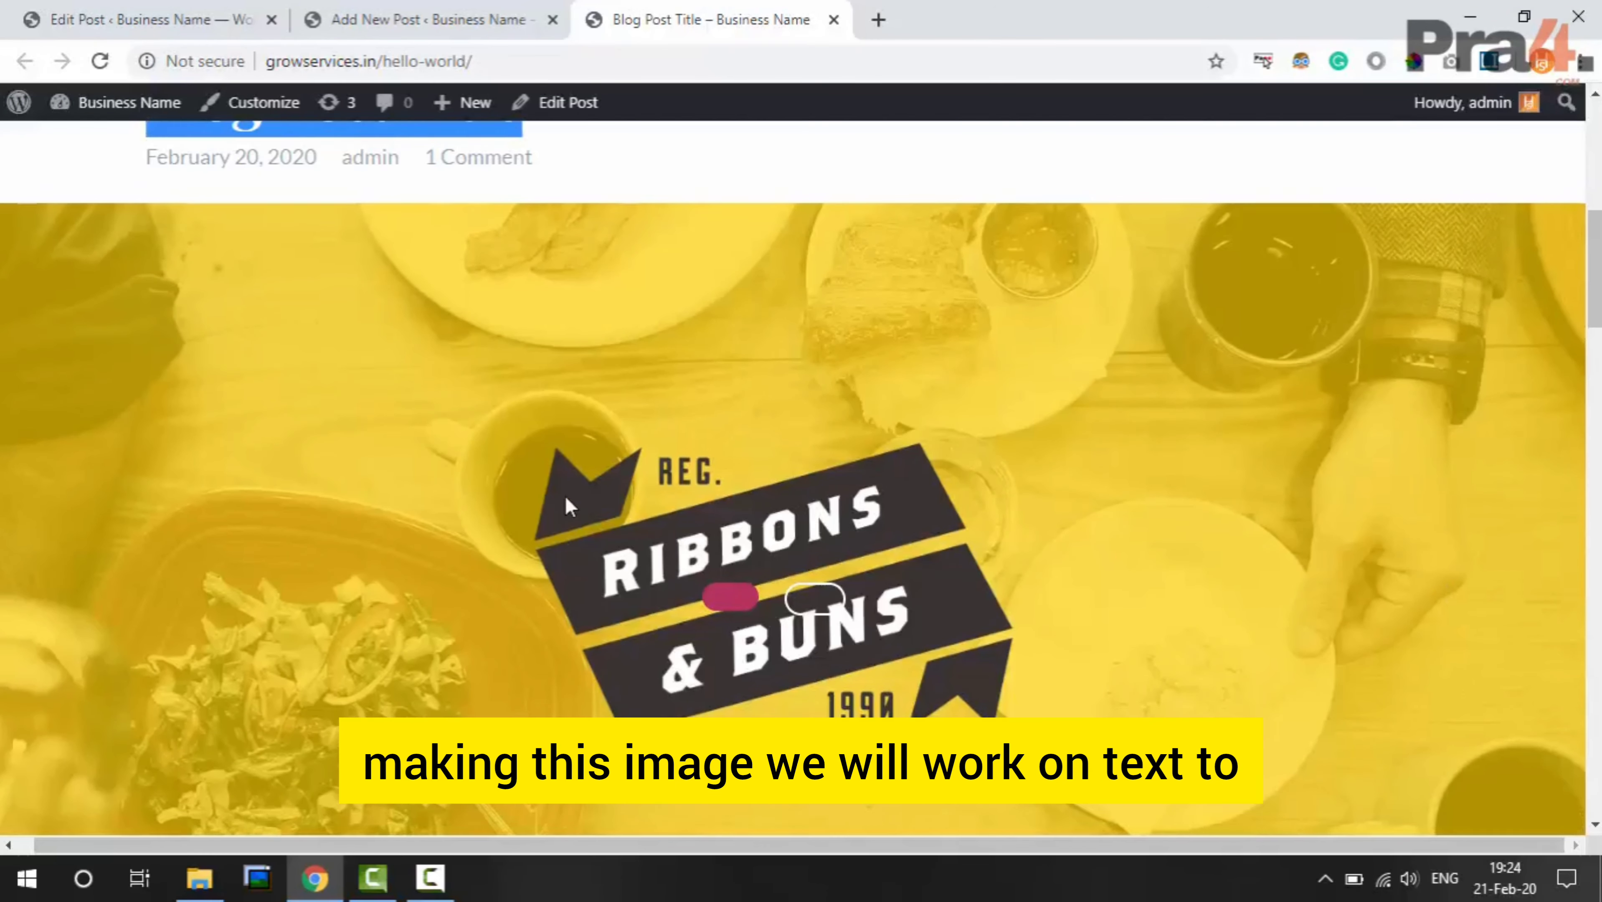
{"action": "scroll", "coordinate": [816, 499], "scroll_direction": "down", "scroll_amount": 5}
{"action": "scroll", "coordinate": [806, 504], "scroll_direction": "down", "scroll_amount": 4}
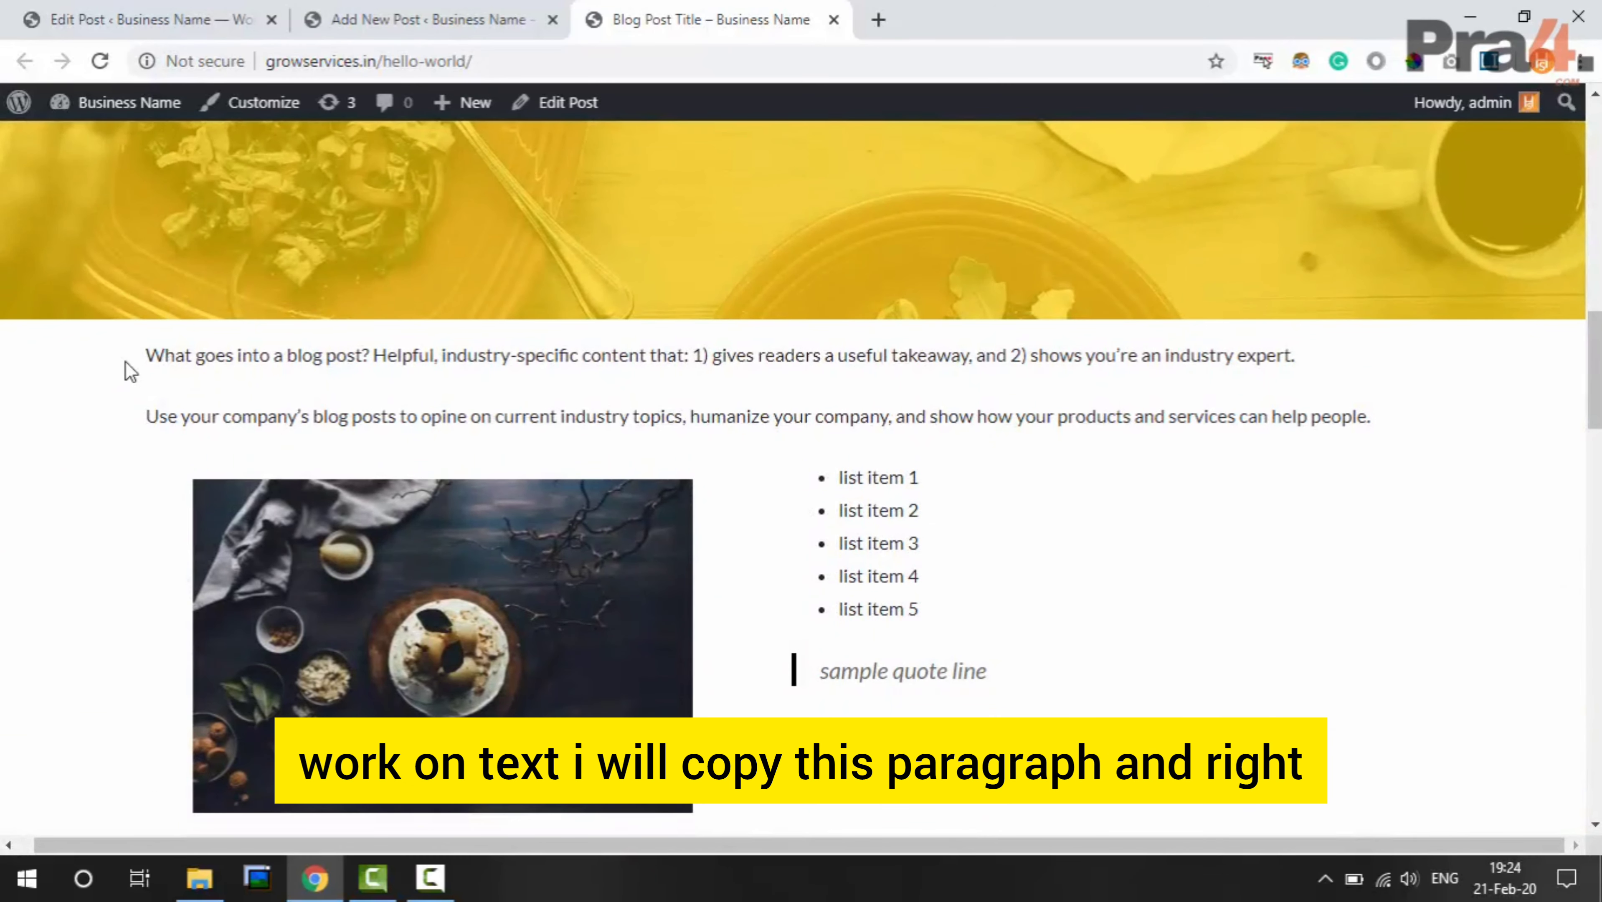
{"action": "left_click_drag", "start_coordinate": [145, 355], "coordinate": [1478, 423]}
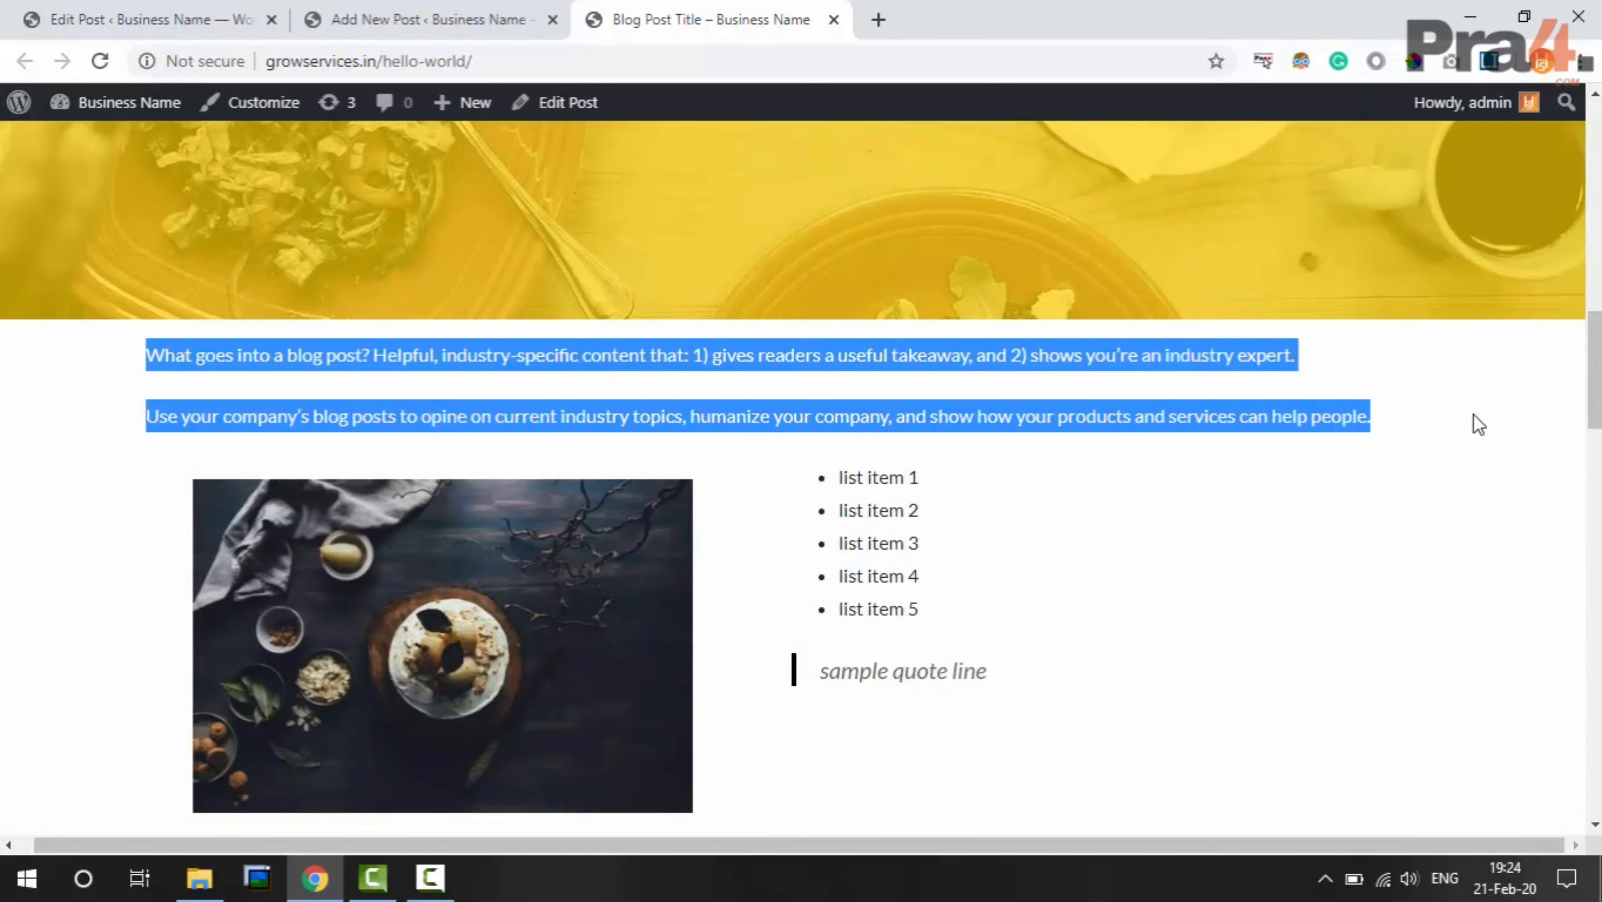
{"action": "right_click", "coordinate": [1195, 405]}
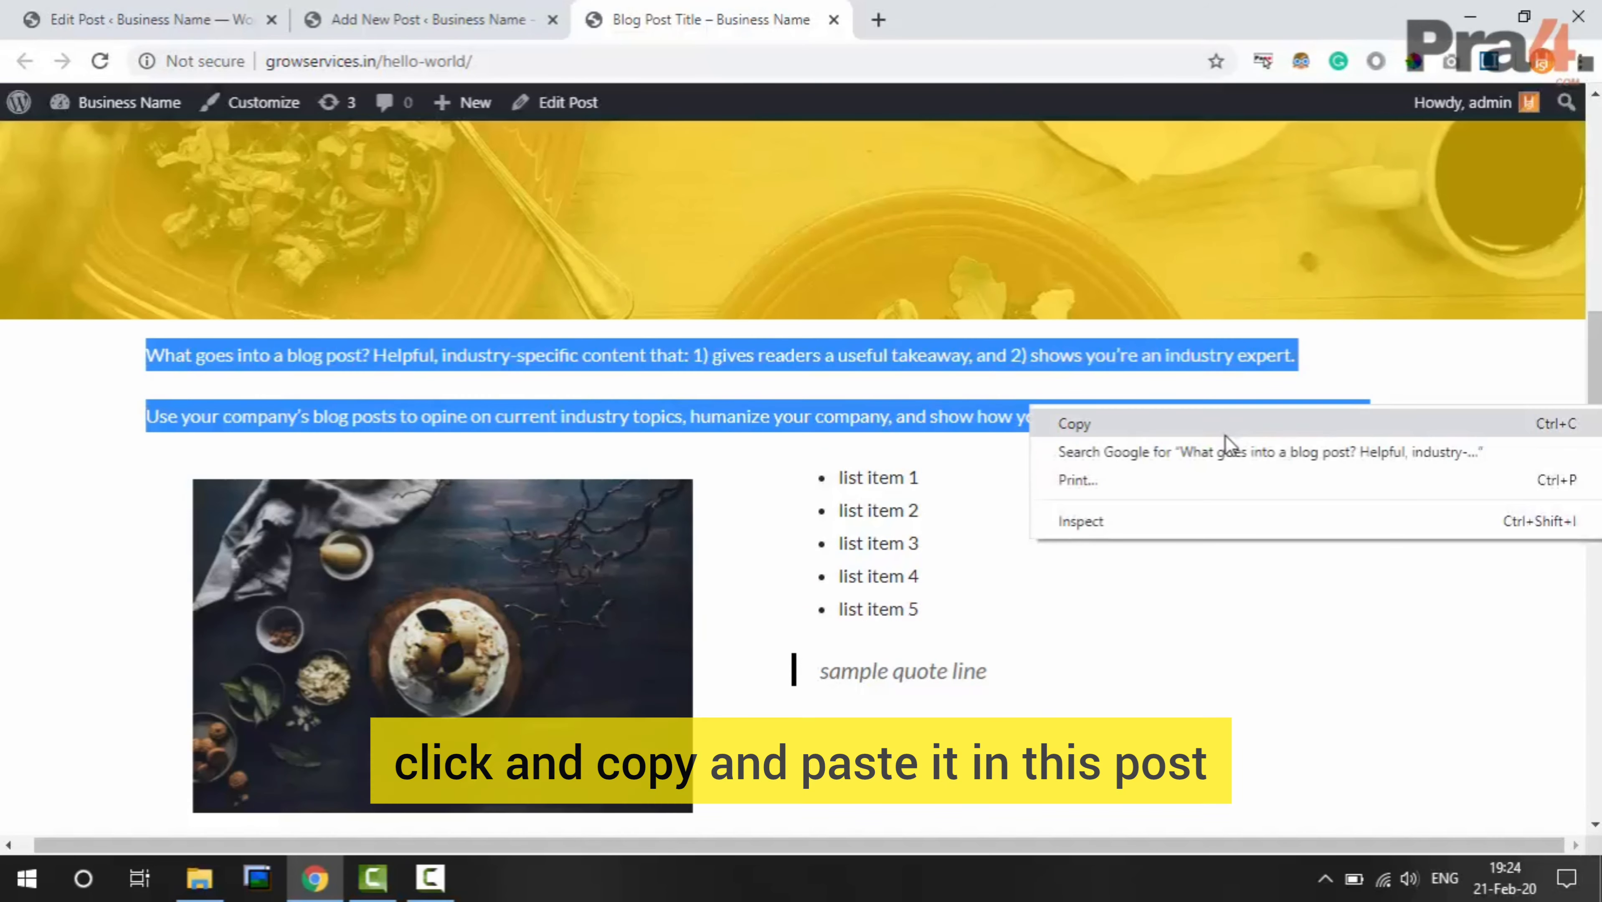
{"action": "left_click", "coordinate": [1225, 422]}
Paste the copied paragraphs into the new post's body below the title and select the first paragraph block
{"action": "left_click", "coordinate": [455, 18]}
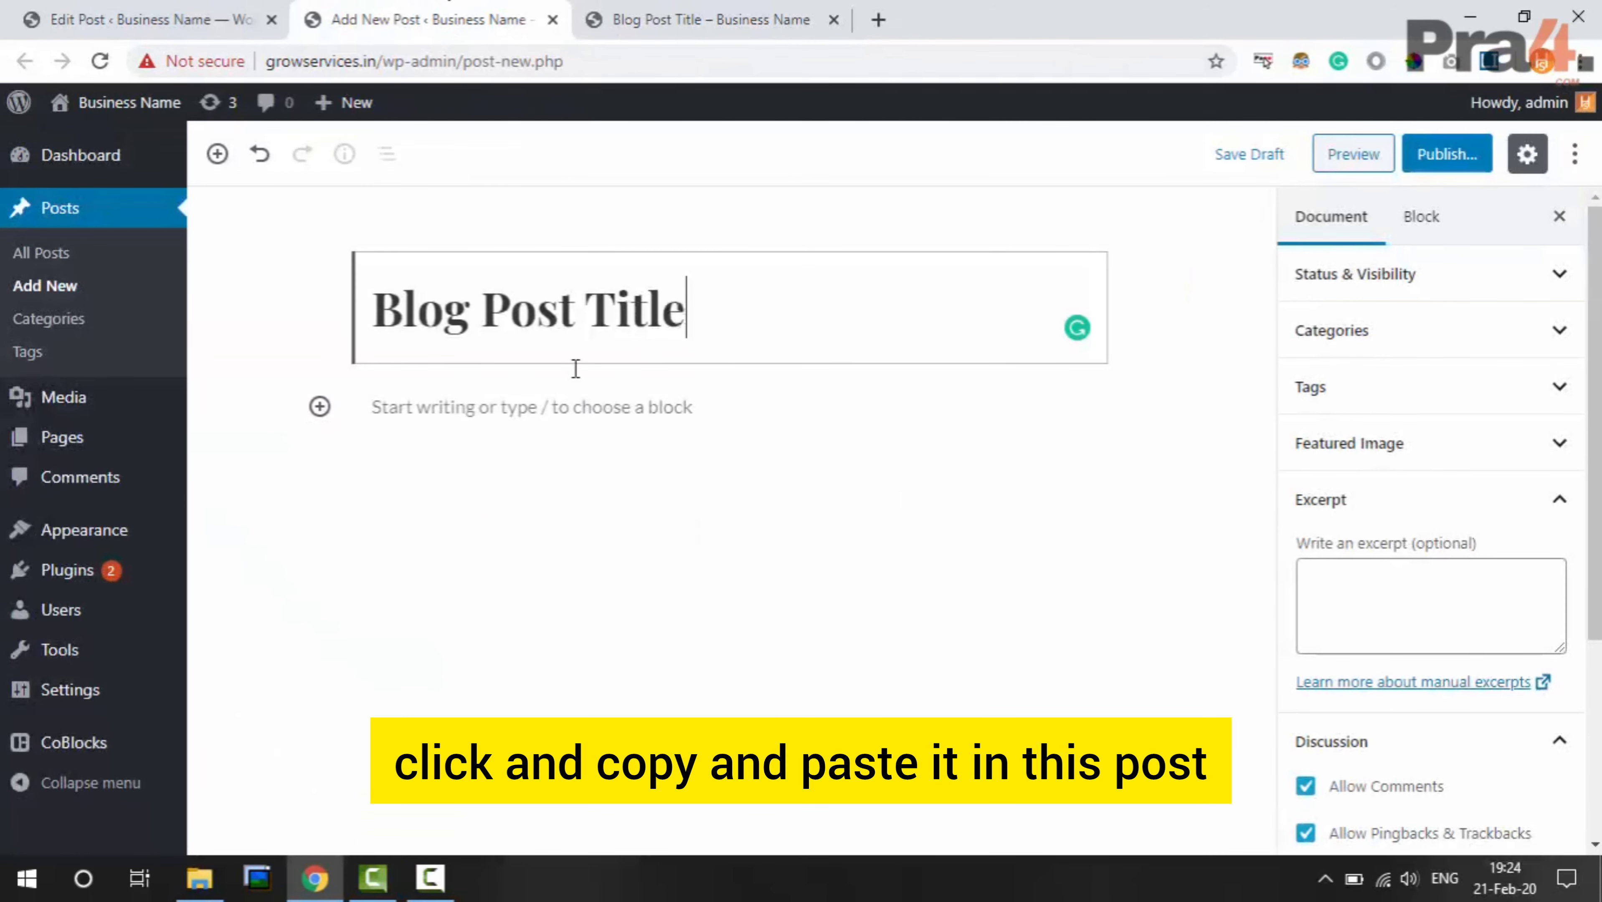
{"action": "right_click", "coordinate": [605, 407]}
{"action": "left_click", "coordinate": [532, 390]}
{"action": "right_click", "coordinate": [543, 392]}
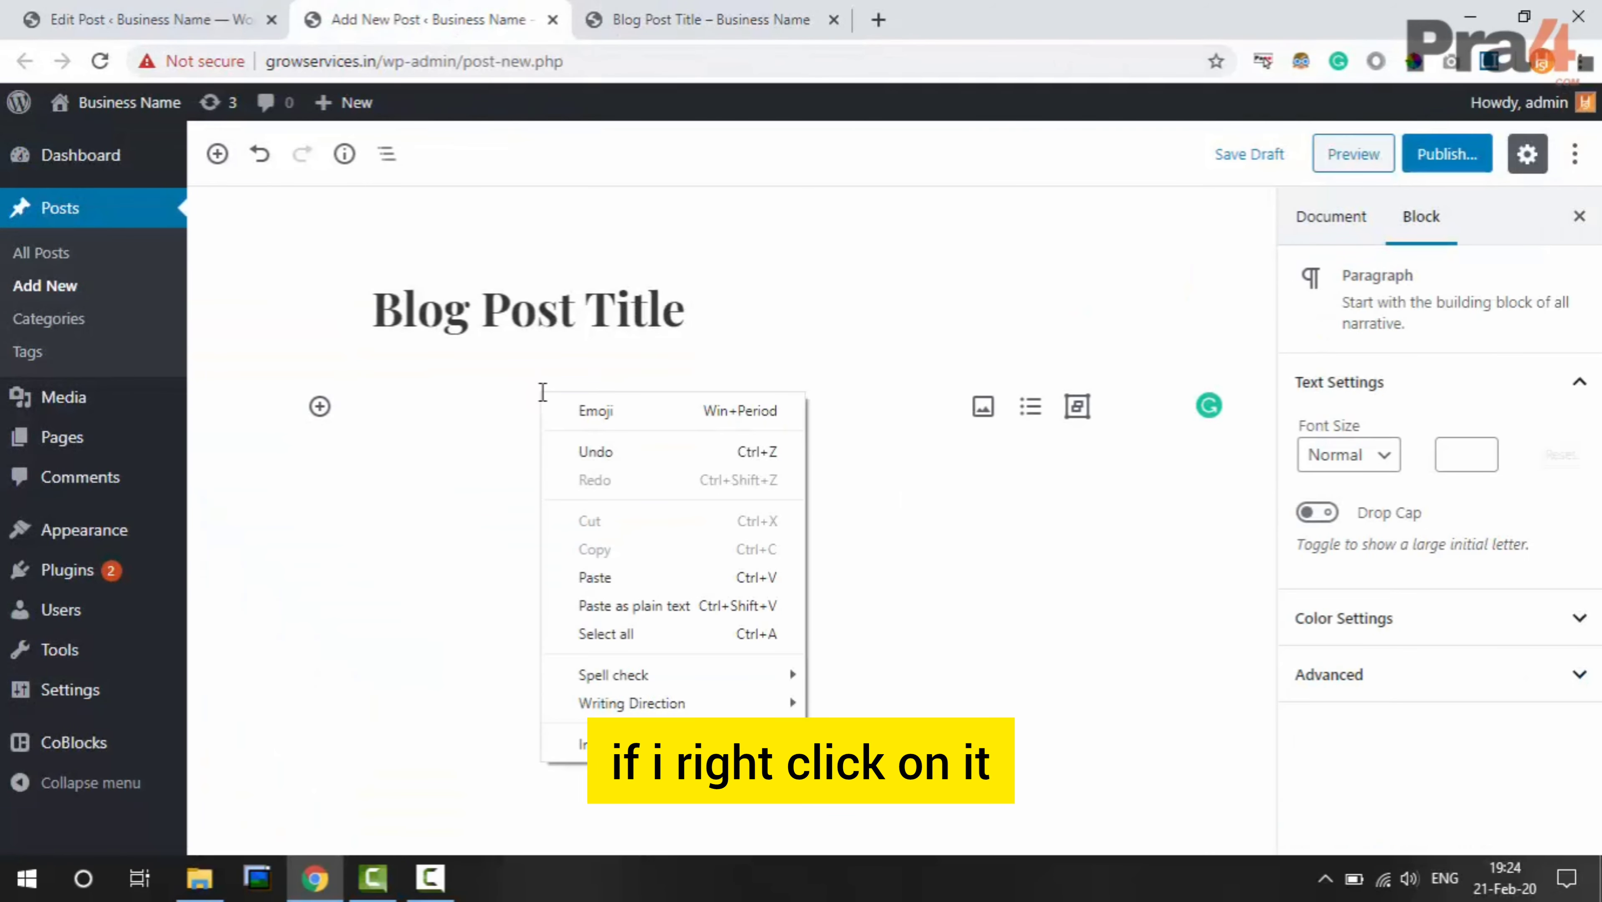
{"action": "left_click", "coordinate": [652, 578]}
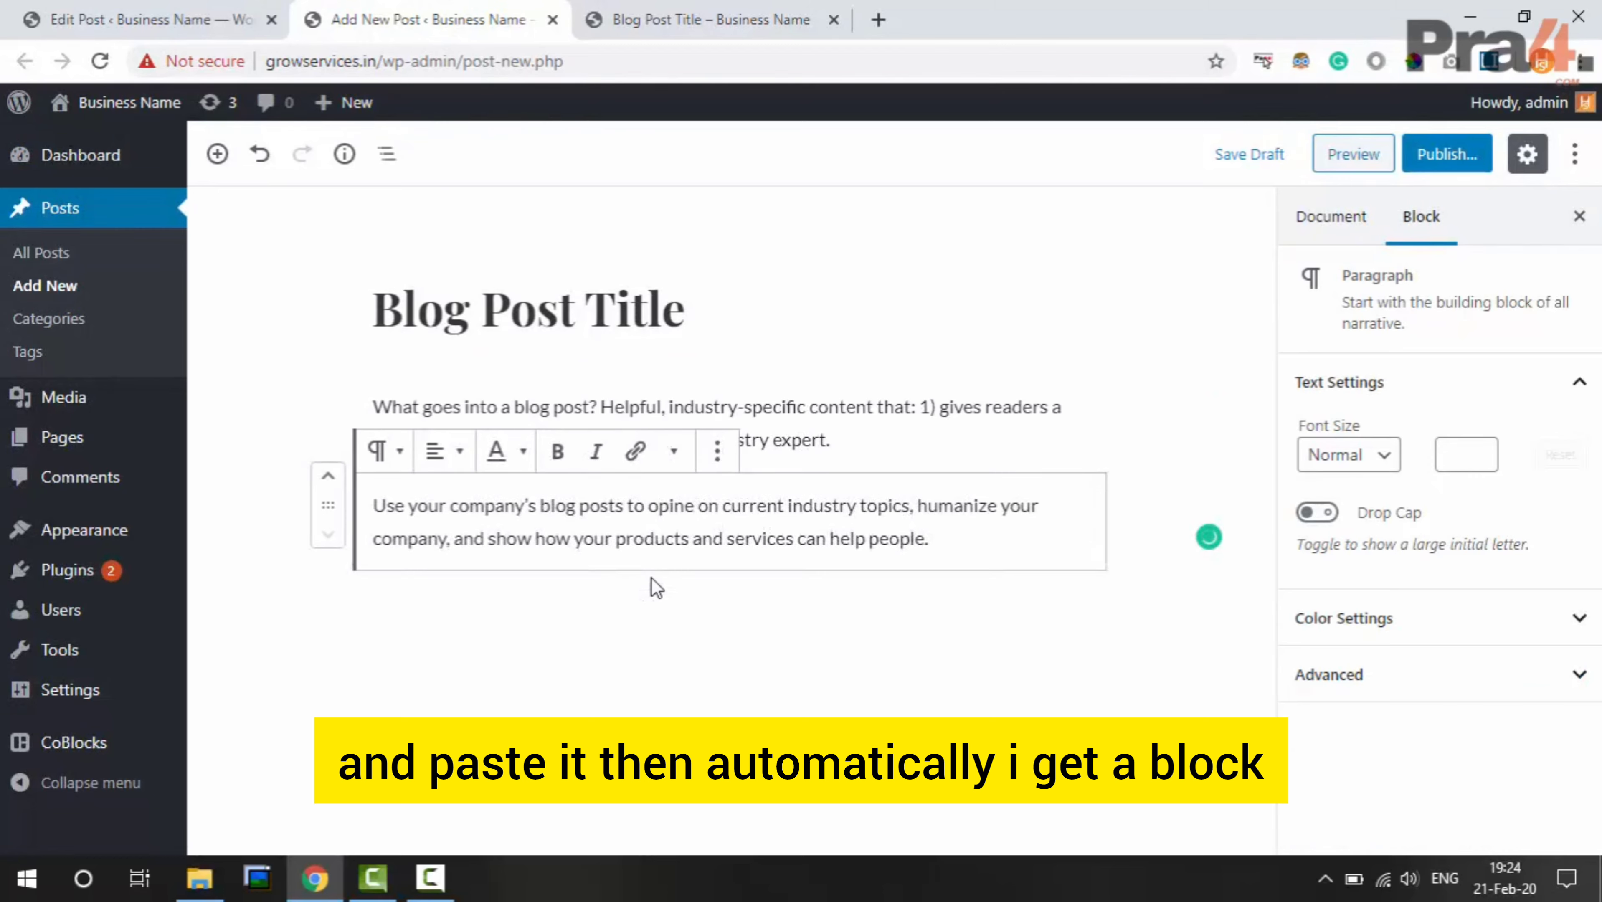
{"action": "left_click", "coordinate": [818, 429]}
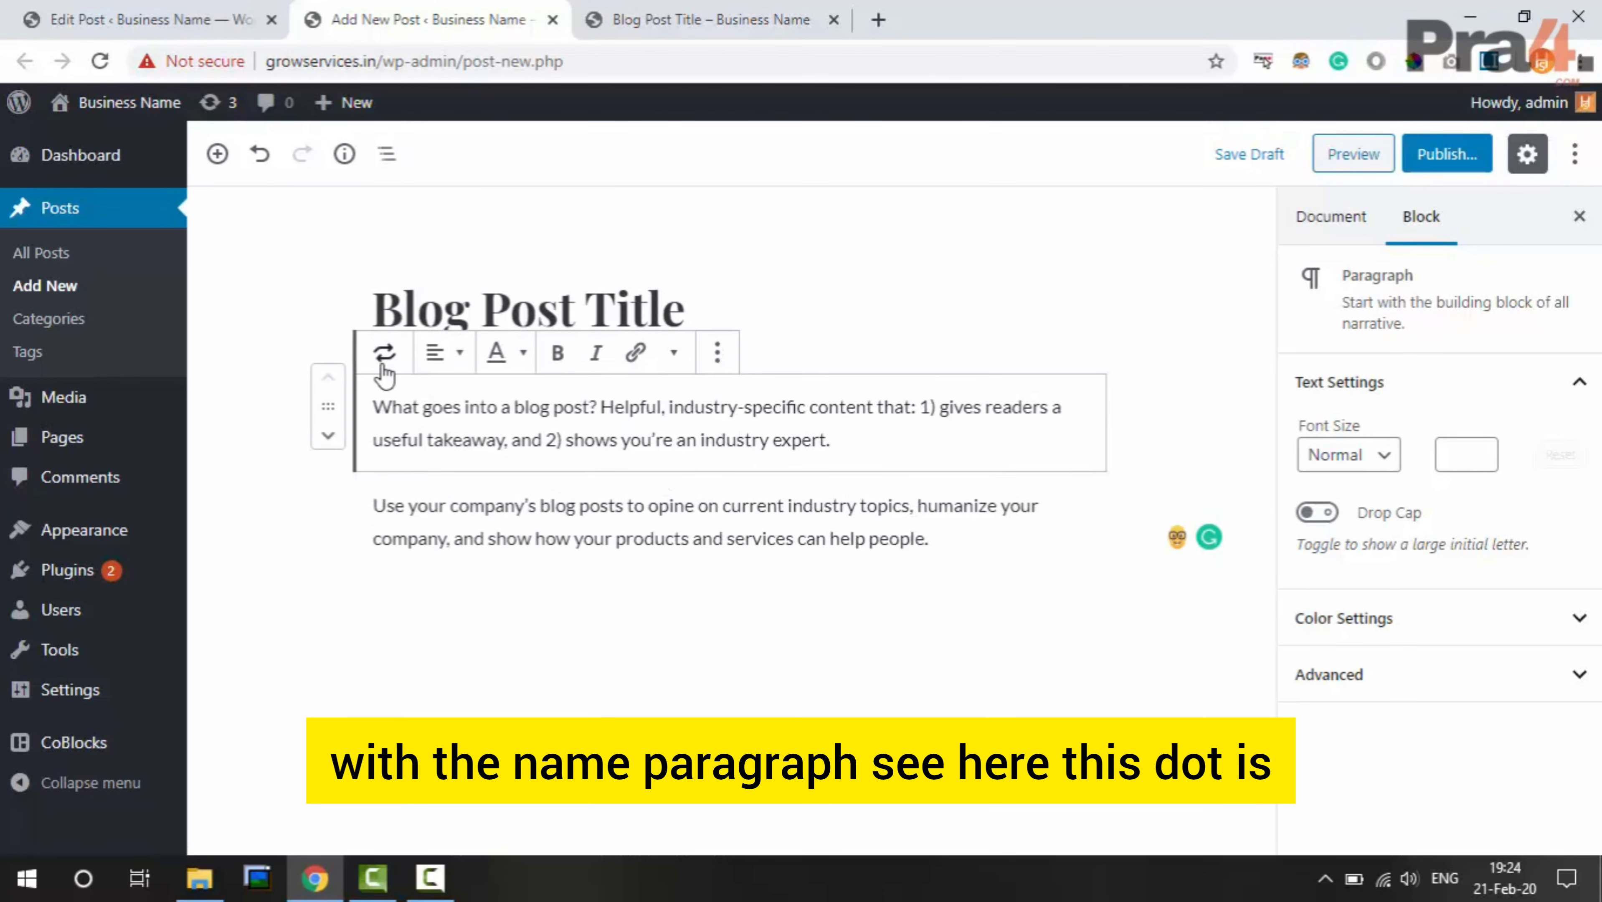
{"action": "left_click_drag", "start_coordinate": [833, 438], "coordinate": [391, 409]}
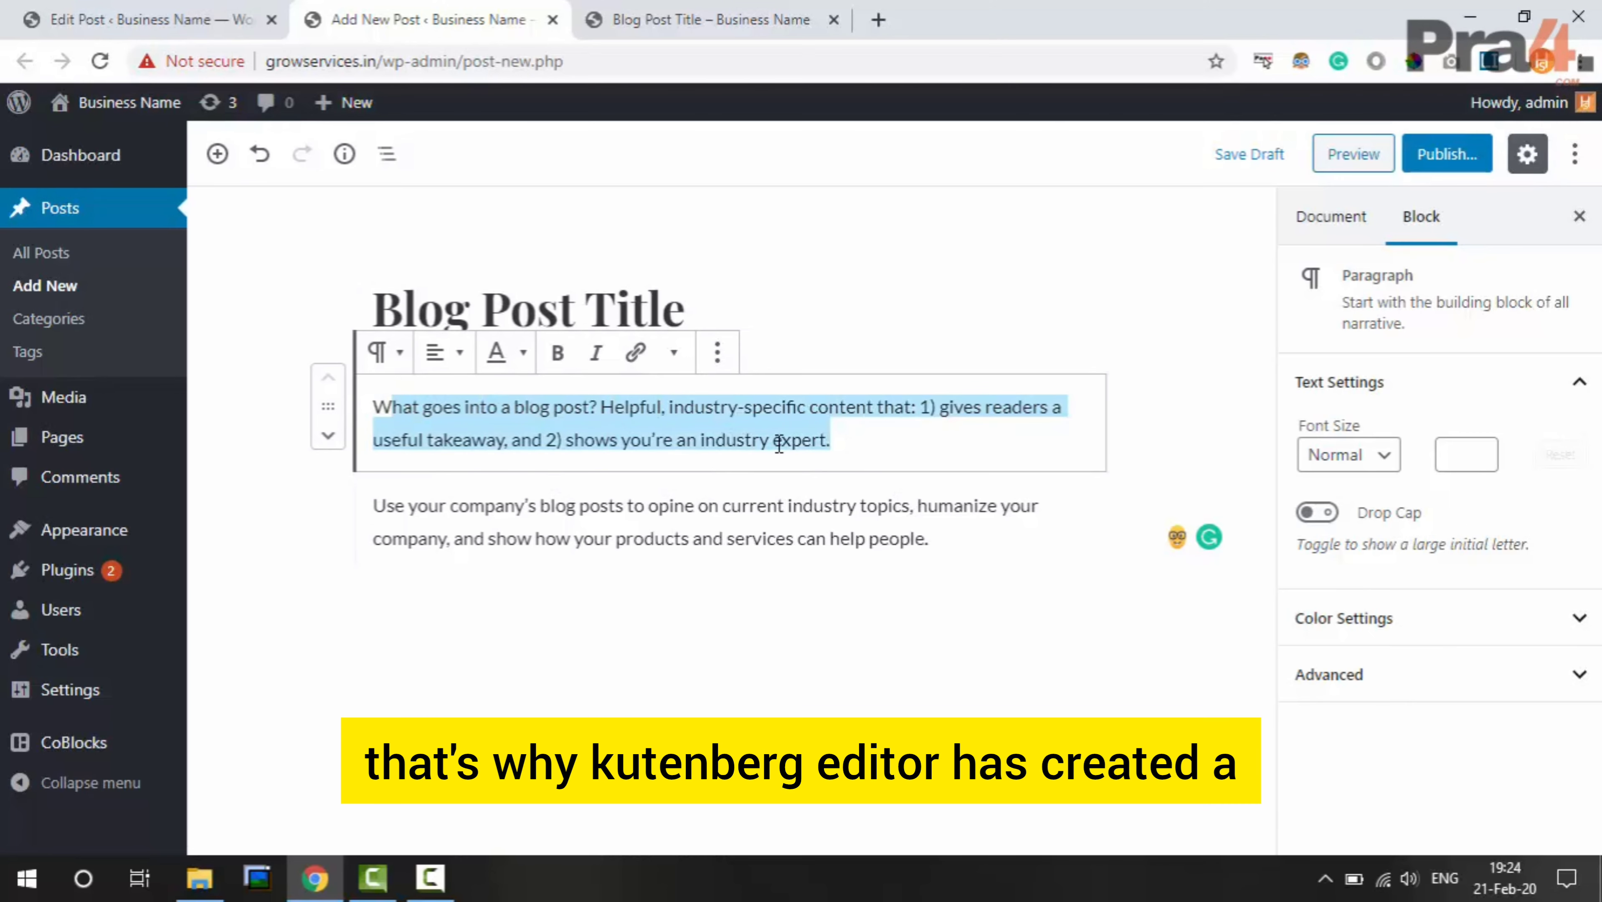
{"action": "left_click", "coordinate": [844, 440]}
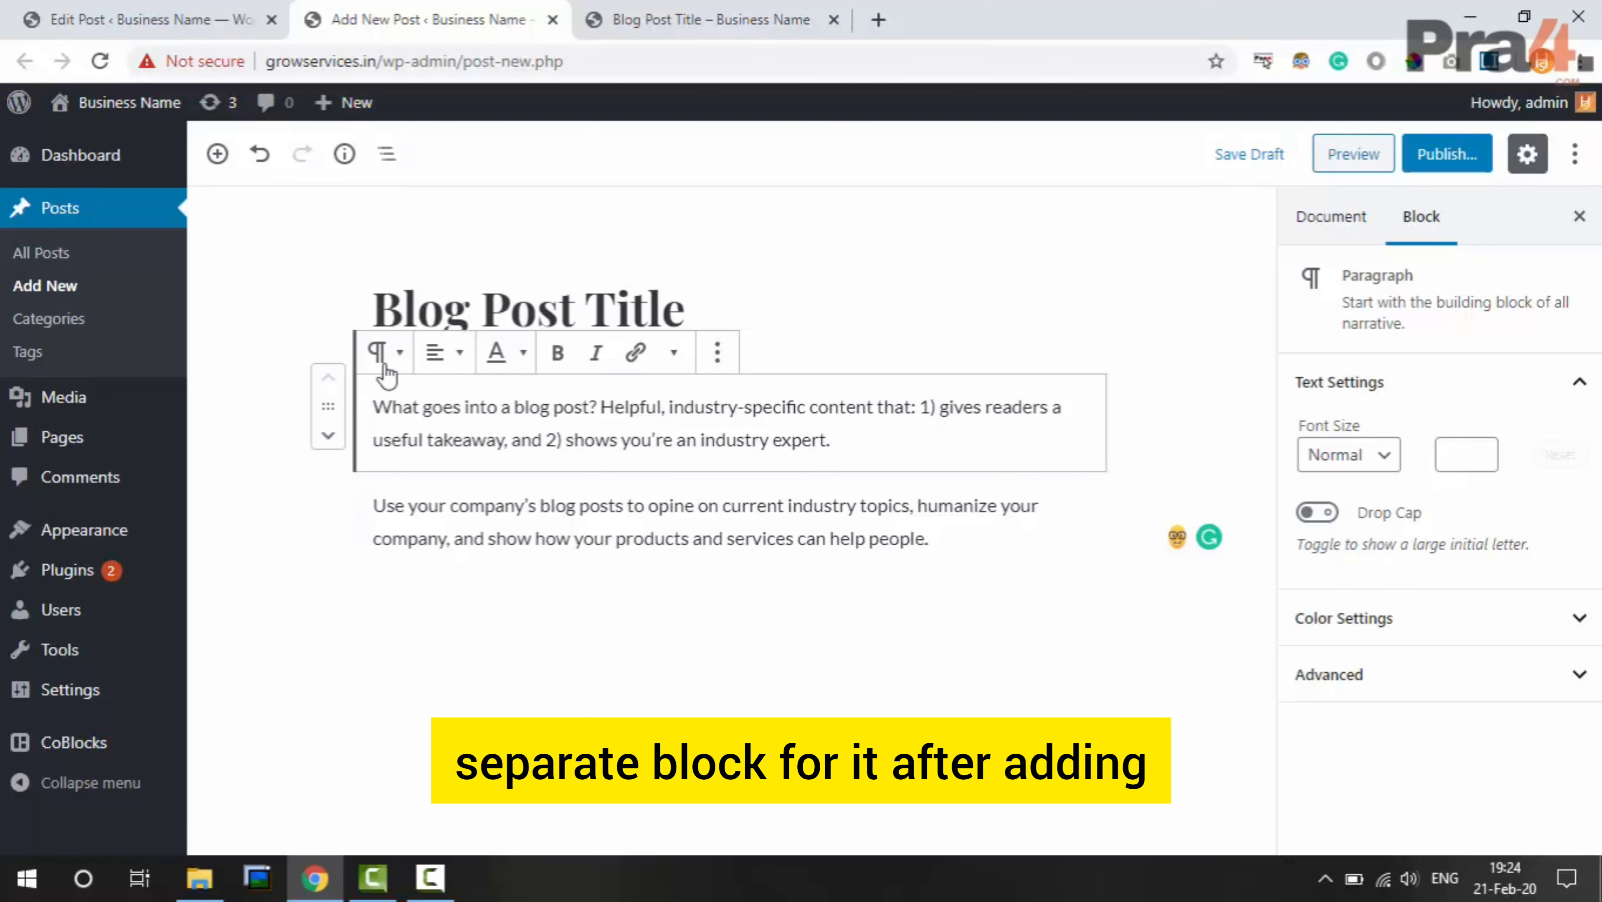
Check the image-and-list section in the published post and insert an empty block after the new post's second paragraph
{"action": "left_click", "coordinate": [554, 502]}
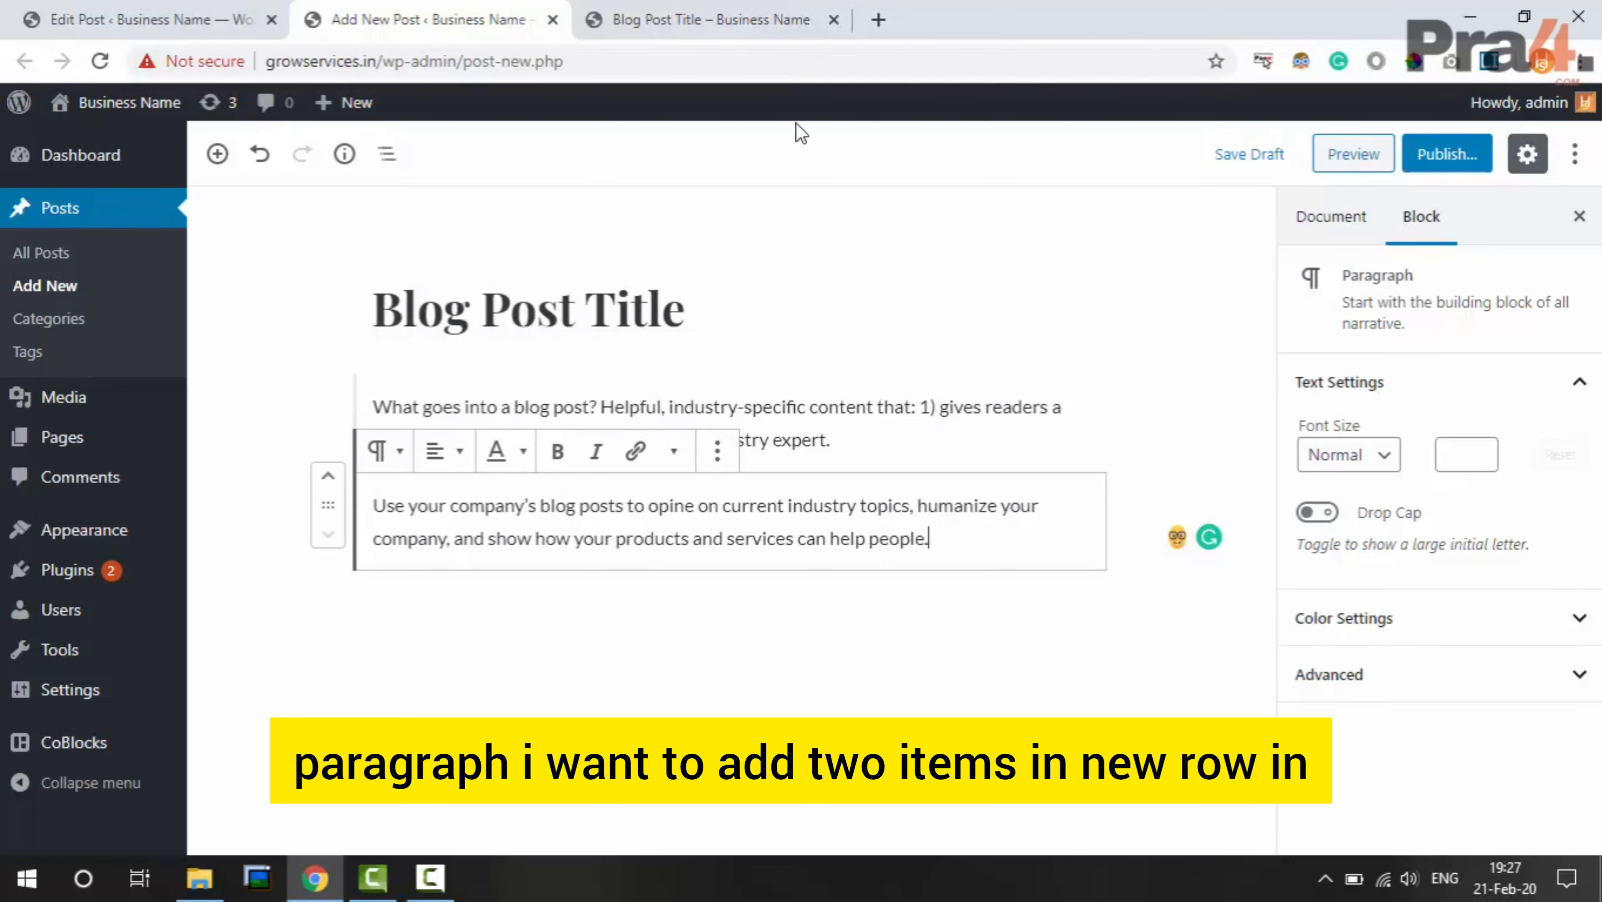
{"action": "left_click", "coordinate": [775, 11]}
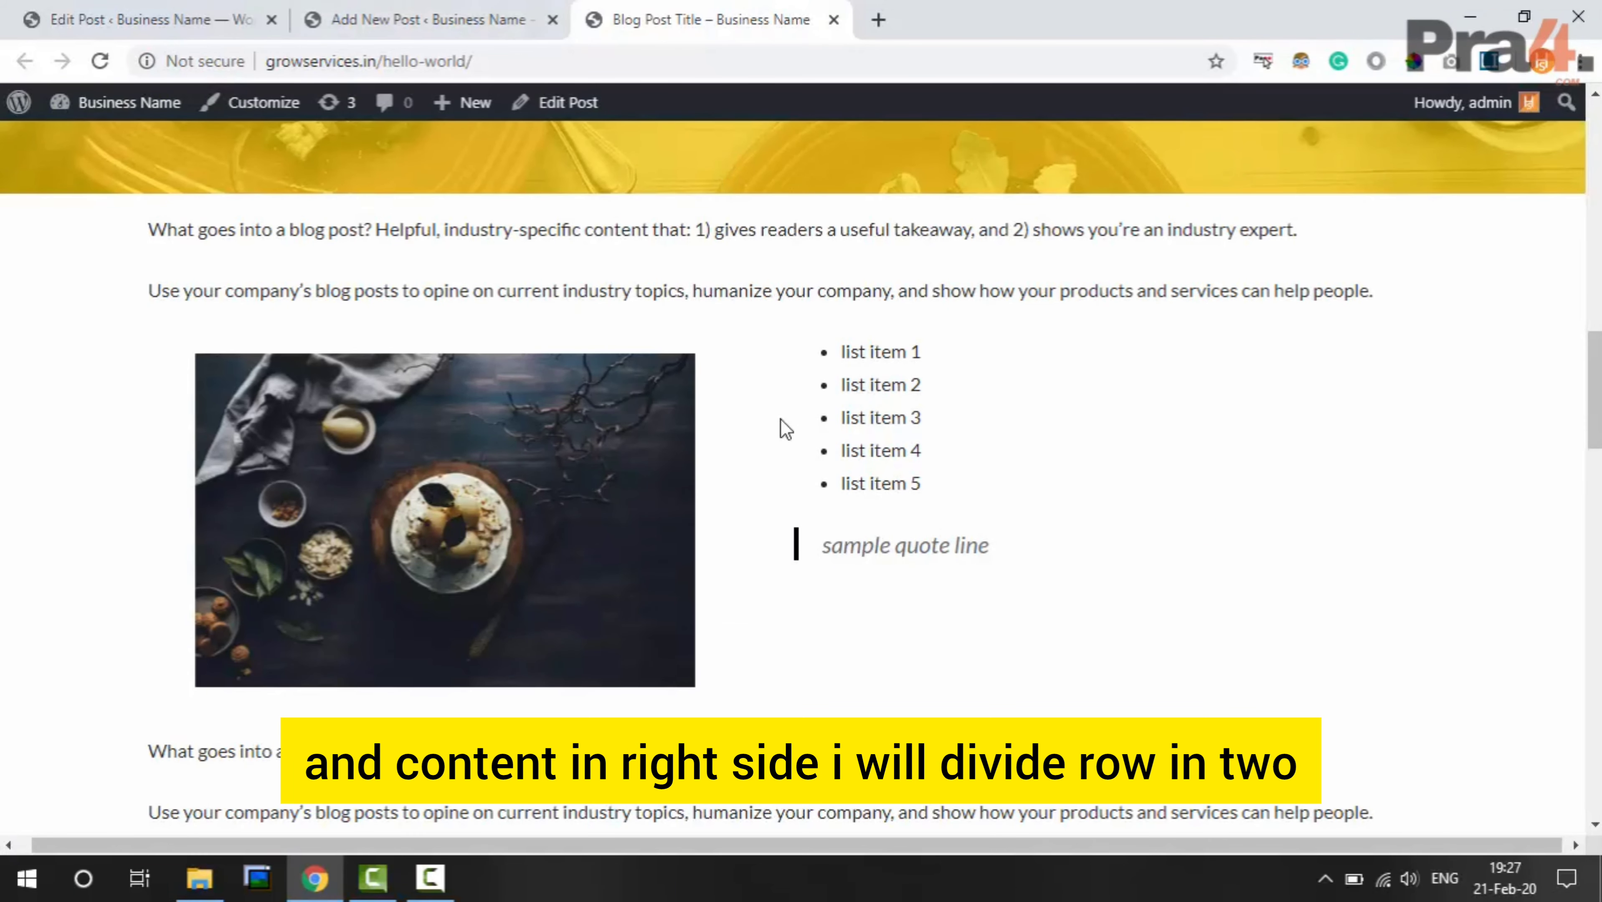
{"action": "left_click", "coordinate": [429, 19]}
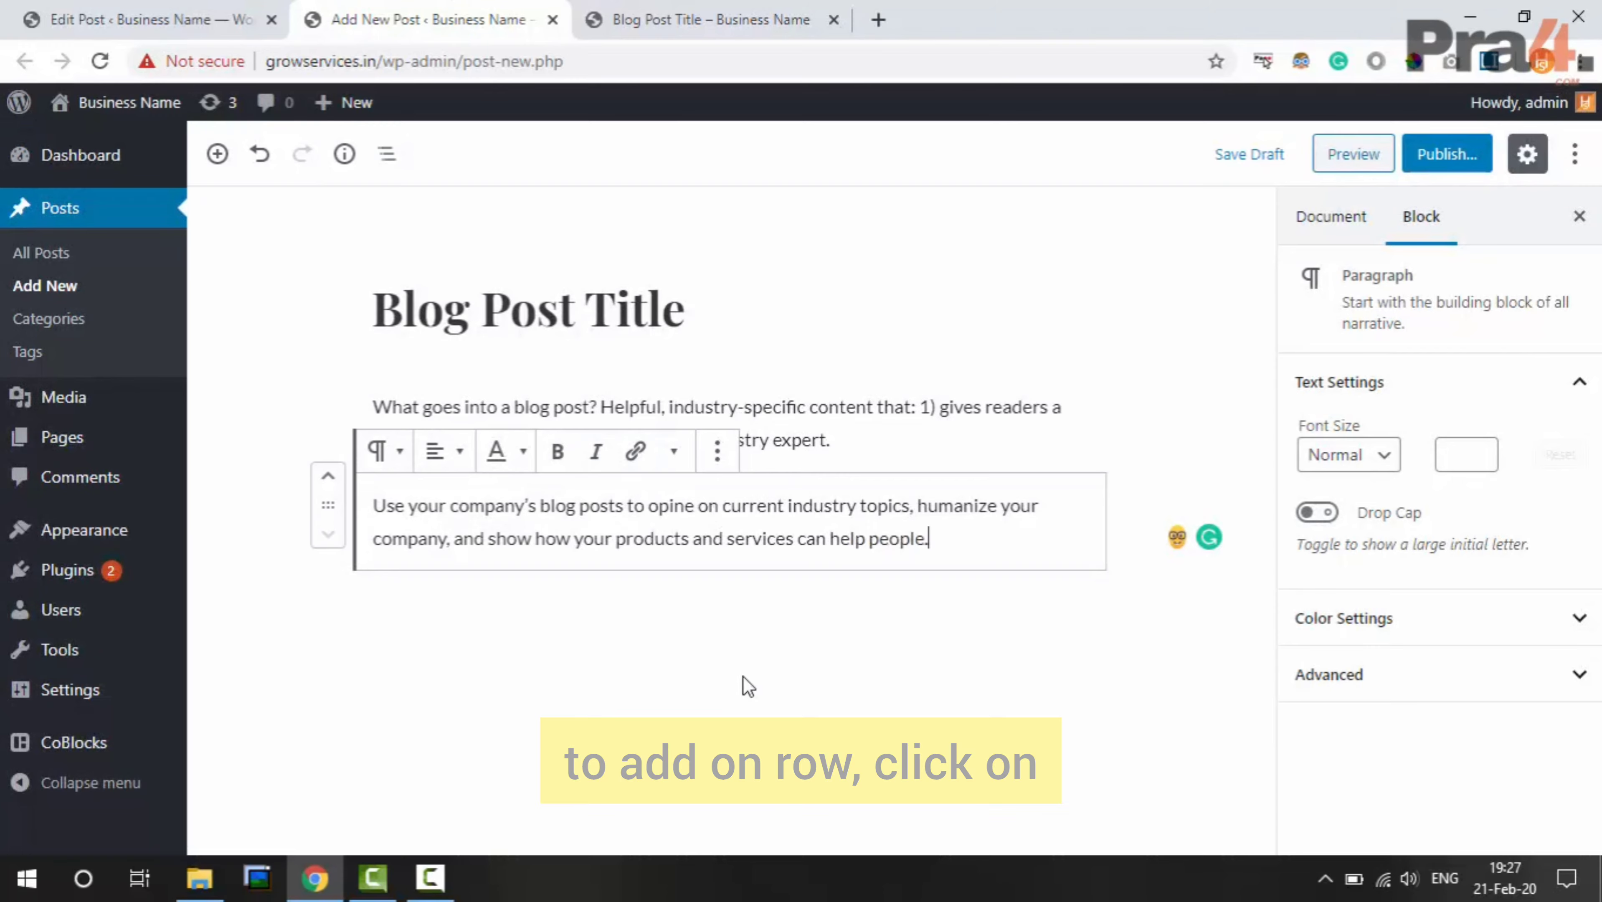
{"action": "left_click", "coordinate": [717, 458]}
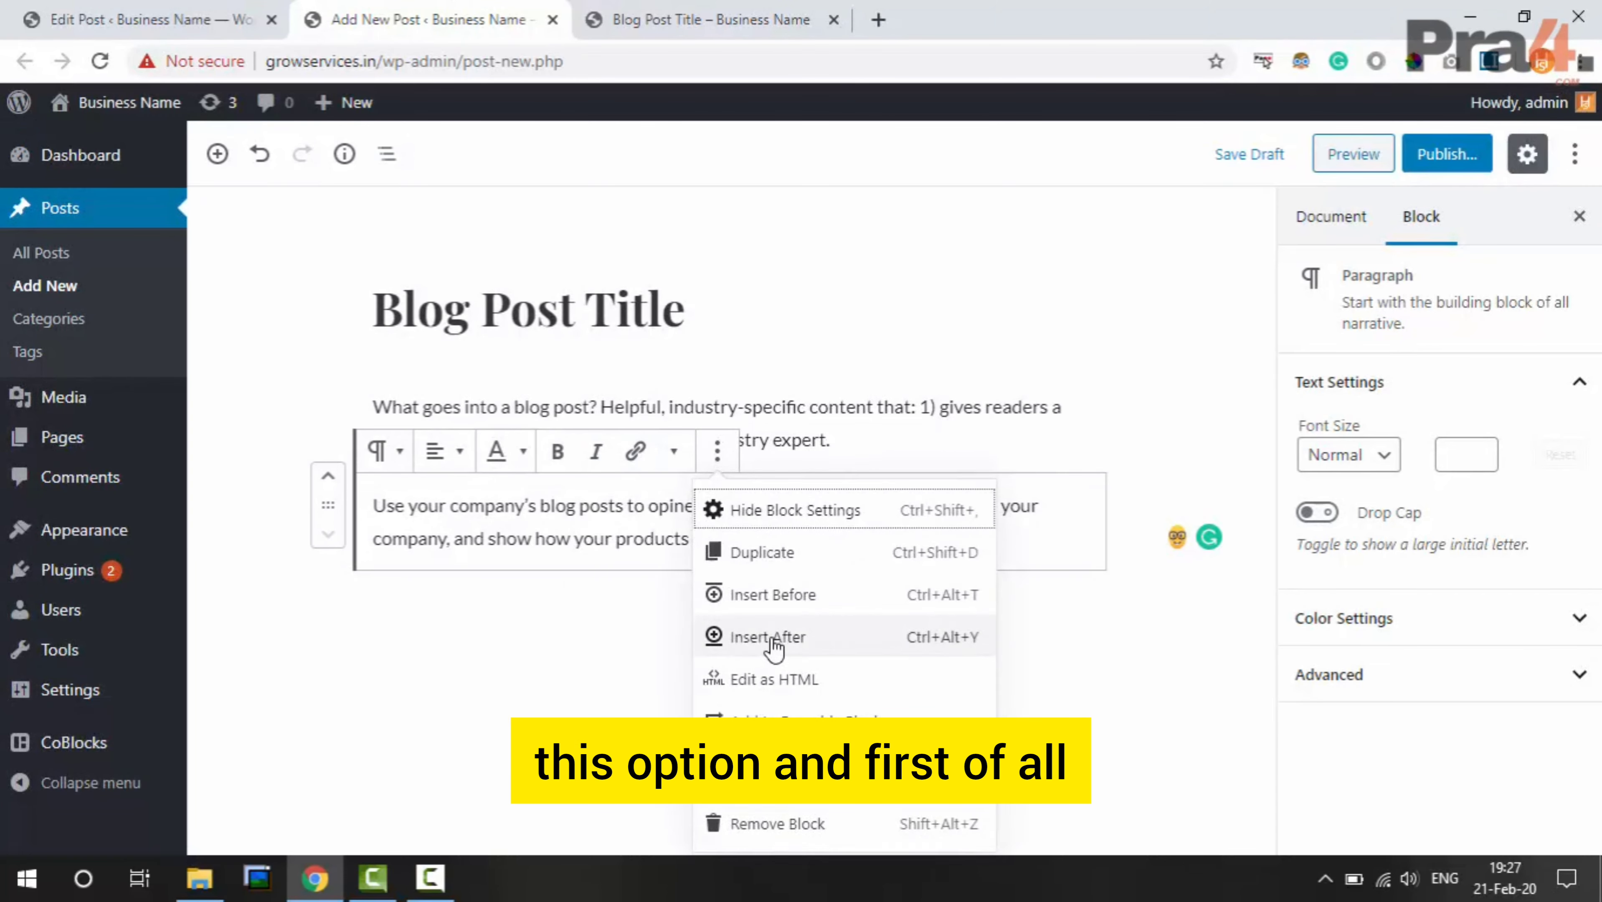
{"action": "left_click", "coordinate": [820, 645]}
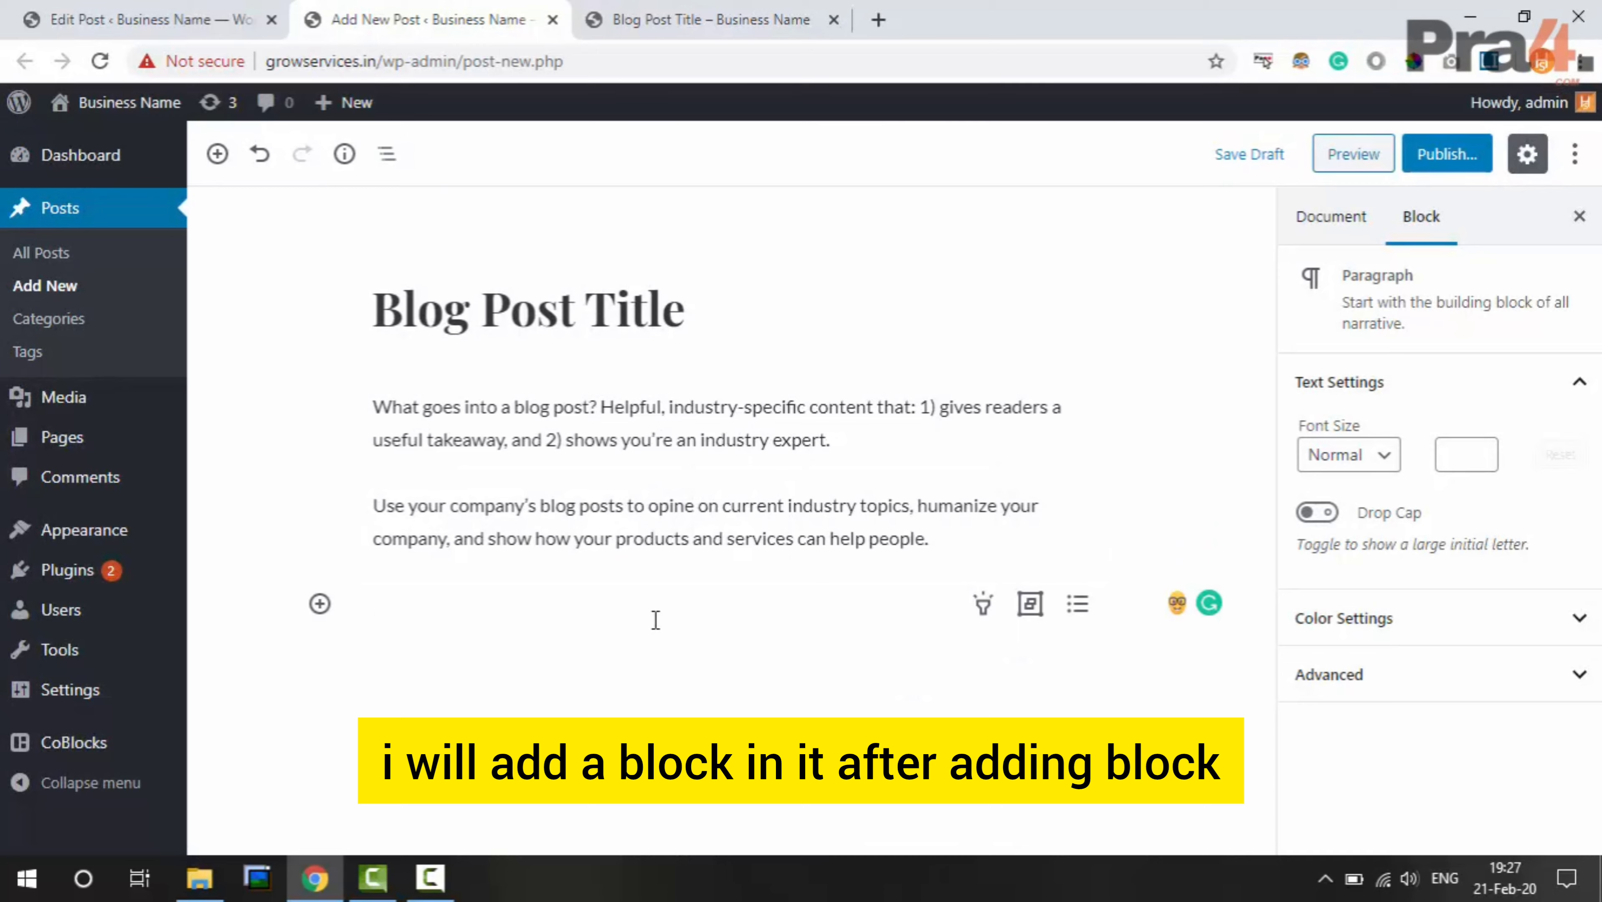
Add a Row block below the second paragraph with two columns in a 50-50 layout
{"action": "left_click", "coordinate": [320, 604]}
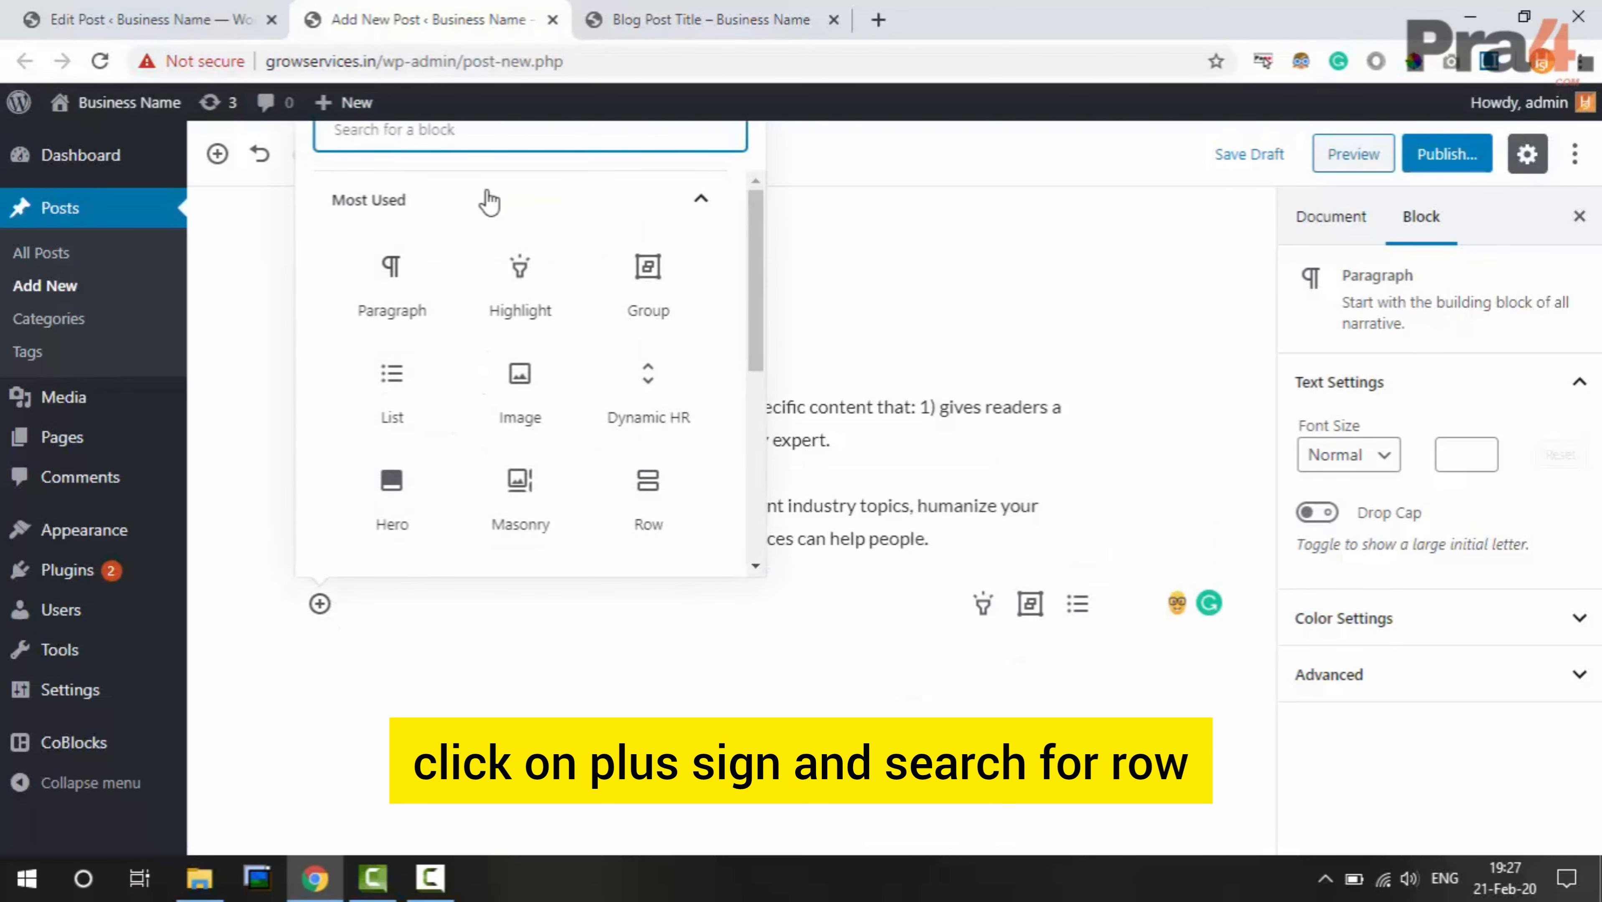
{"action": "type", "text": "row"}
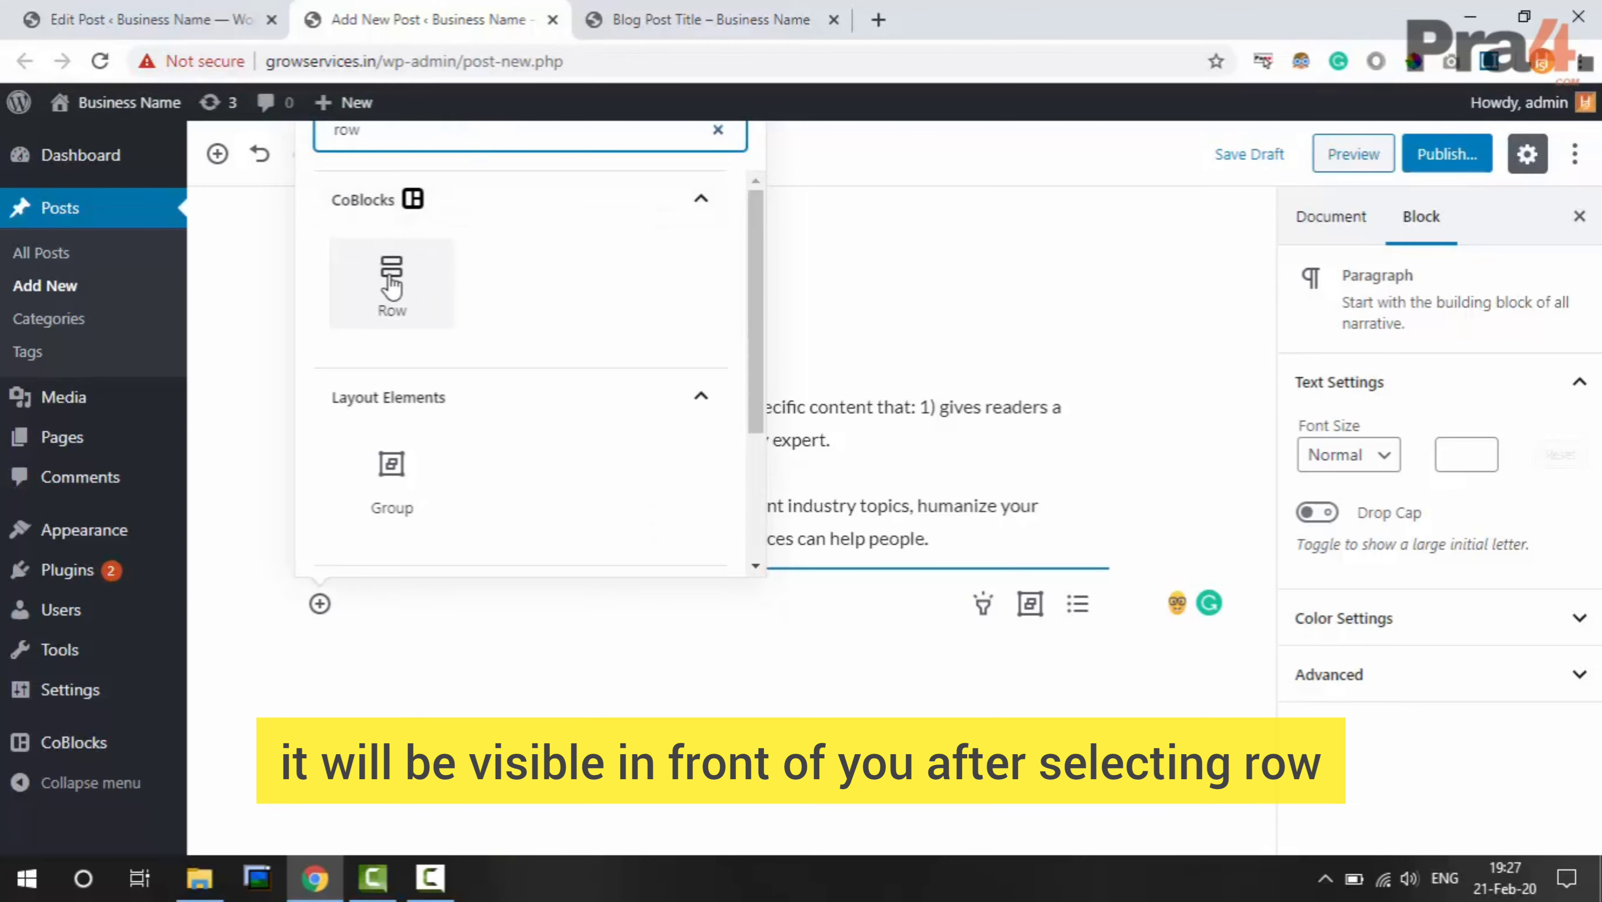
{"action": "left_click", "coordinate": [391, 286]}
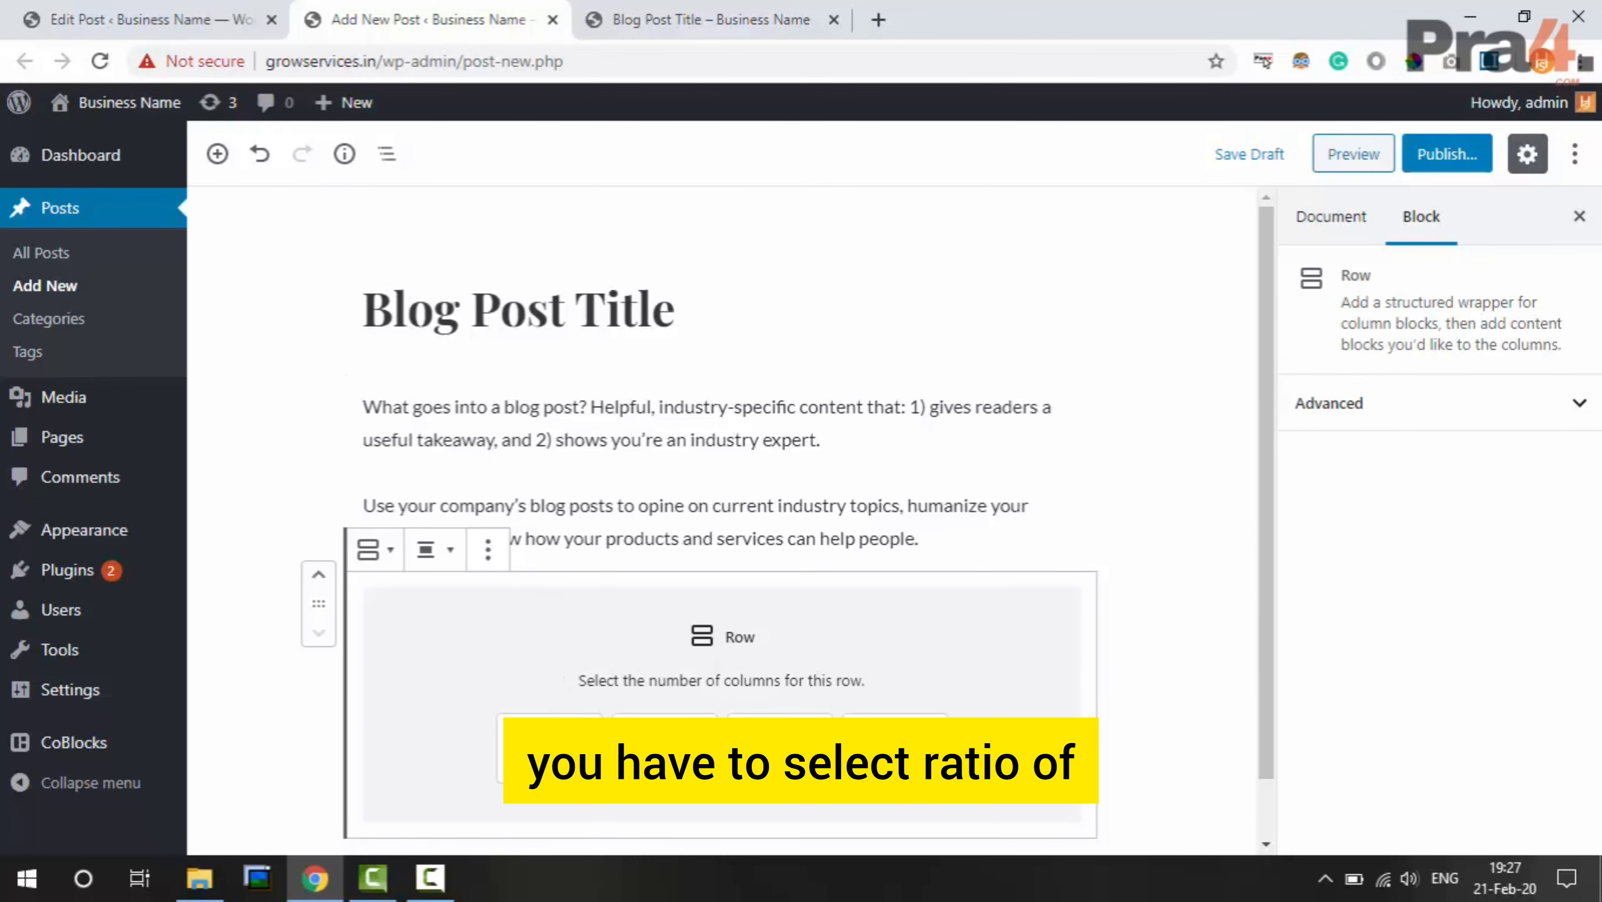
{"action": "left_click", "coordinate": [664, 748]}
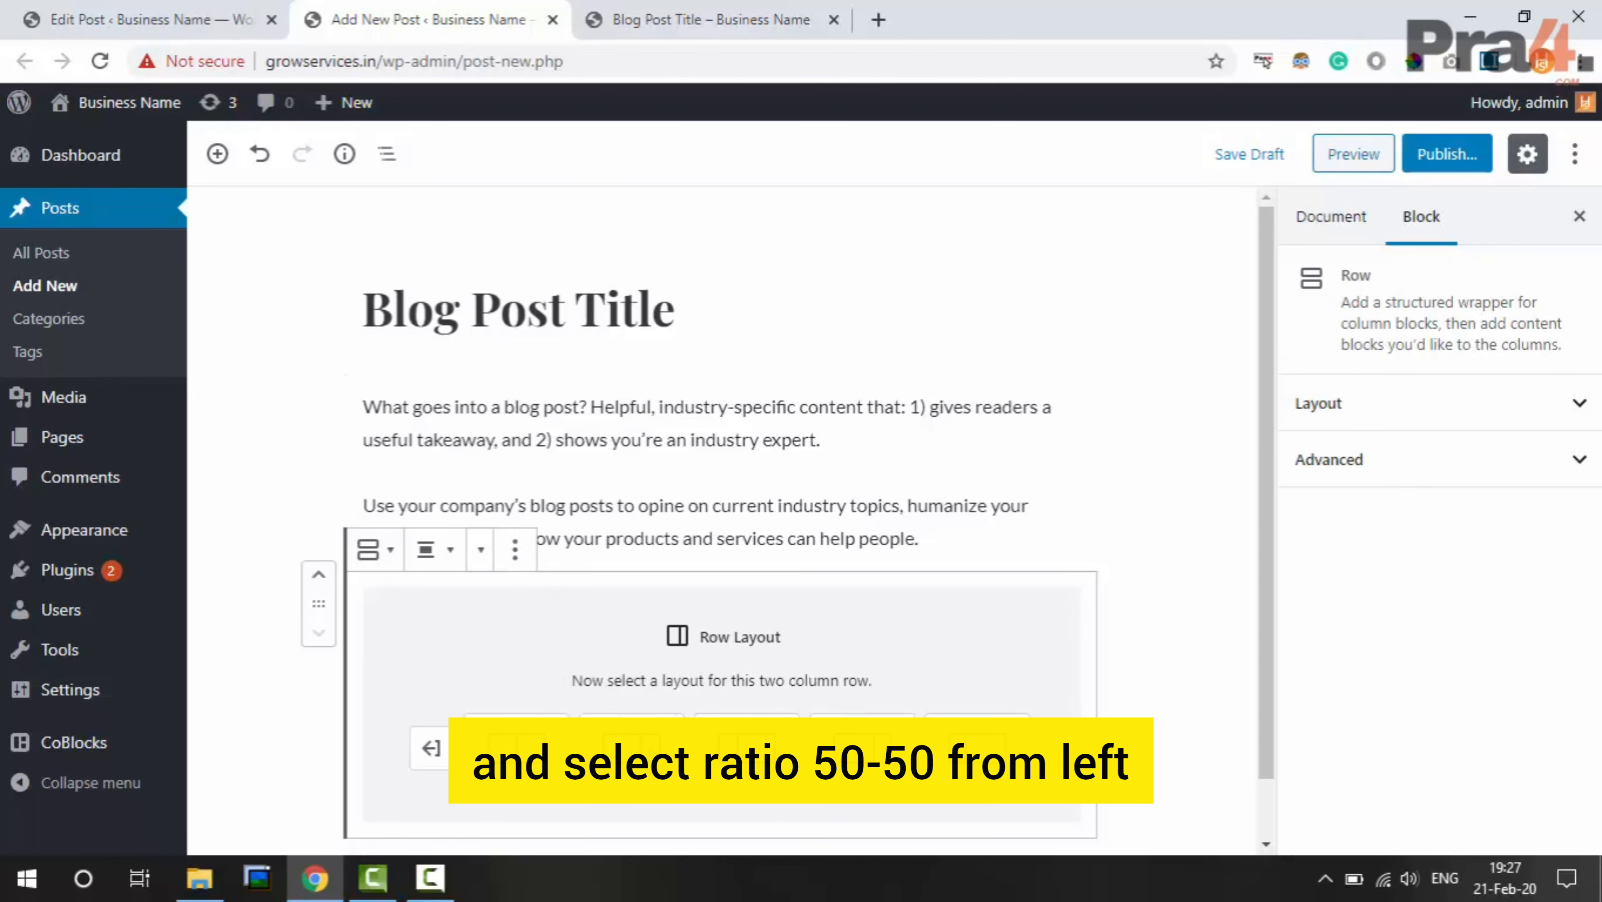
{"action": "left_click", "coordinate": [515, 749]}
Add an Image block to the row's first column and fill it with gallery-3.jpg from the media library
{"action": "left_click", "coordinate": [538, 628]}
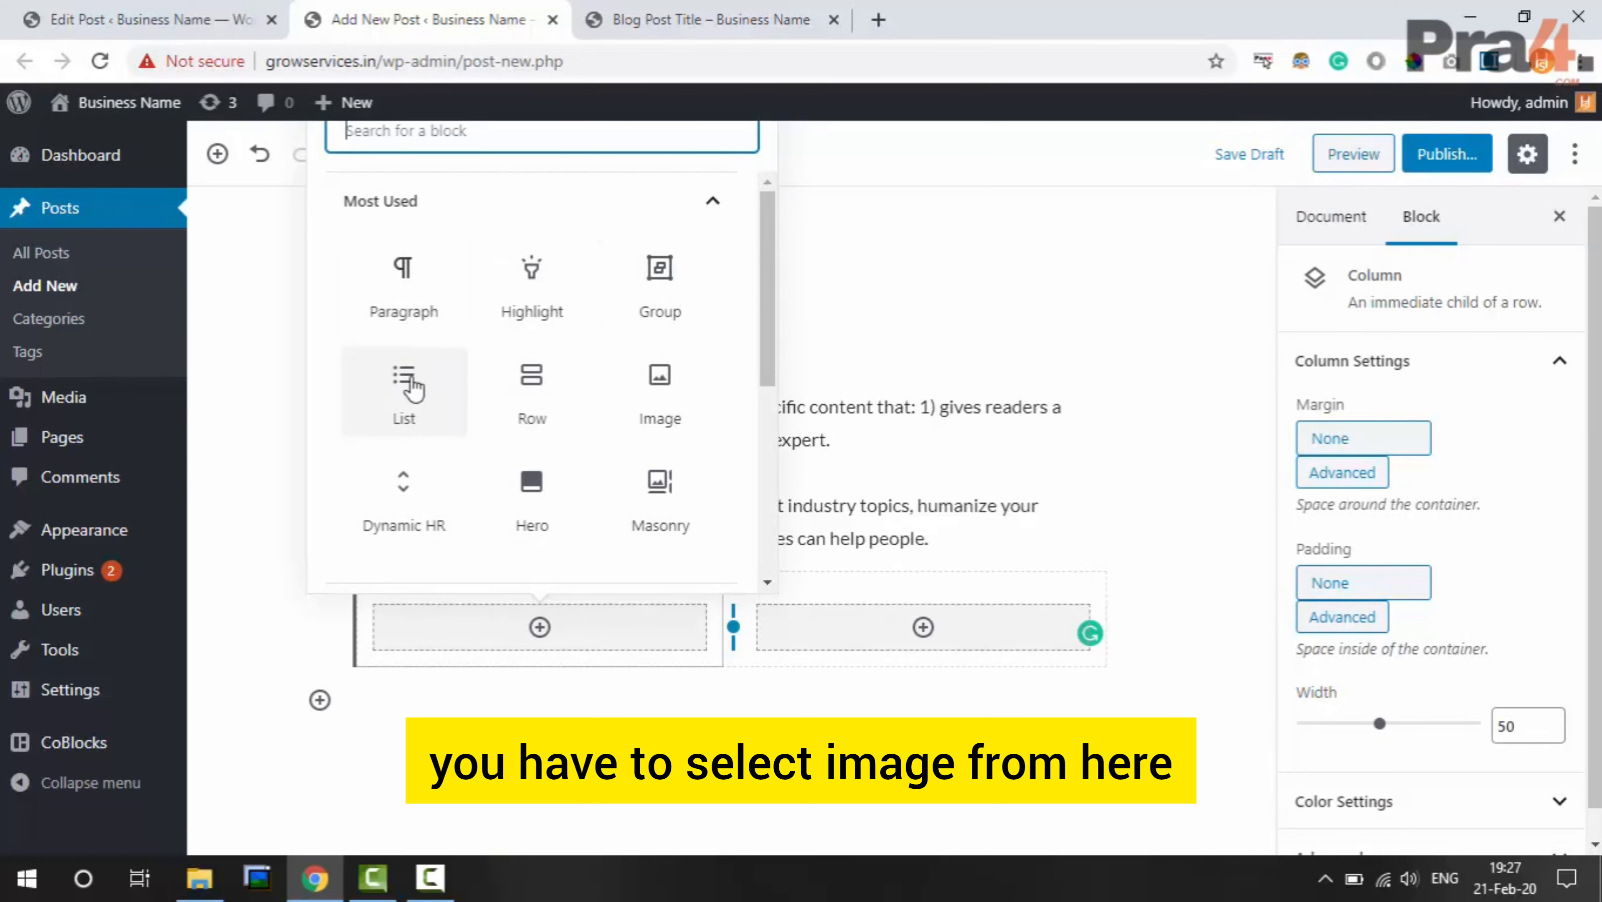
{"action": "type", "text": "image"}
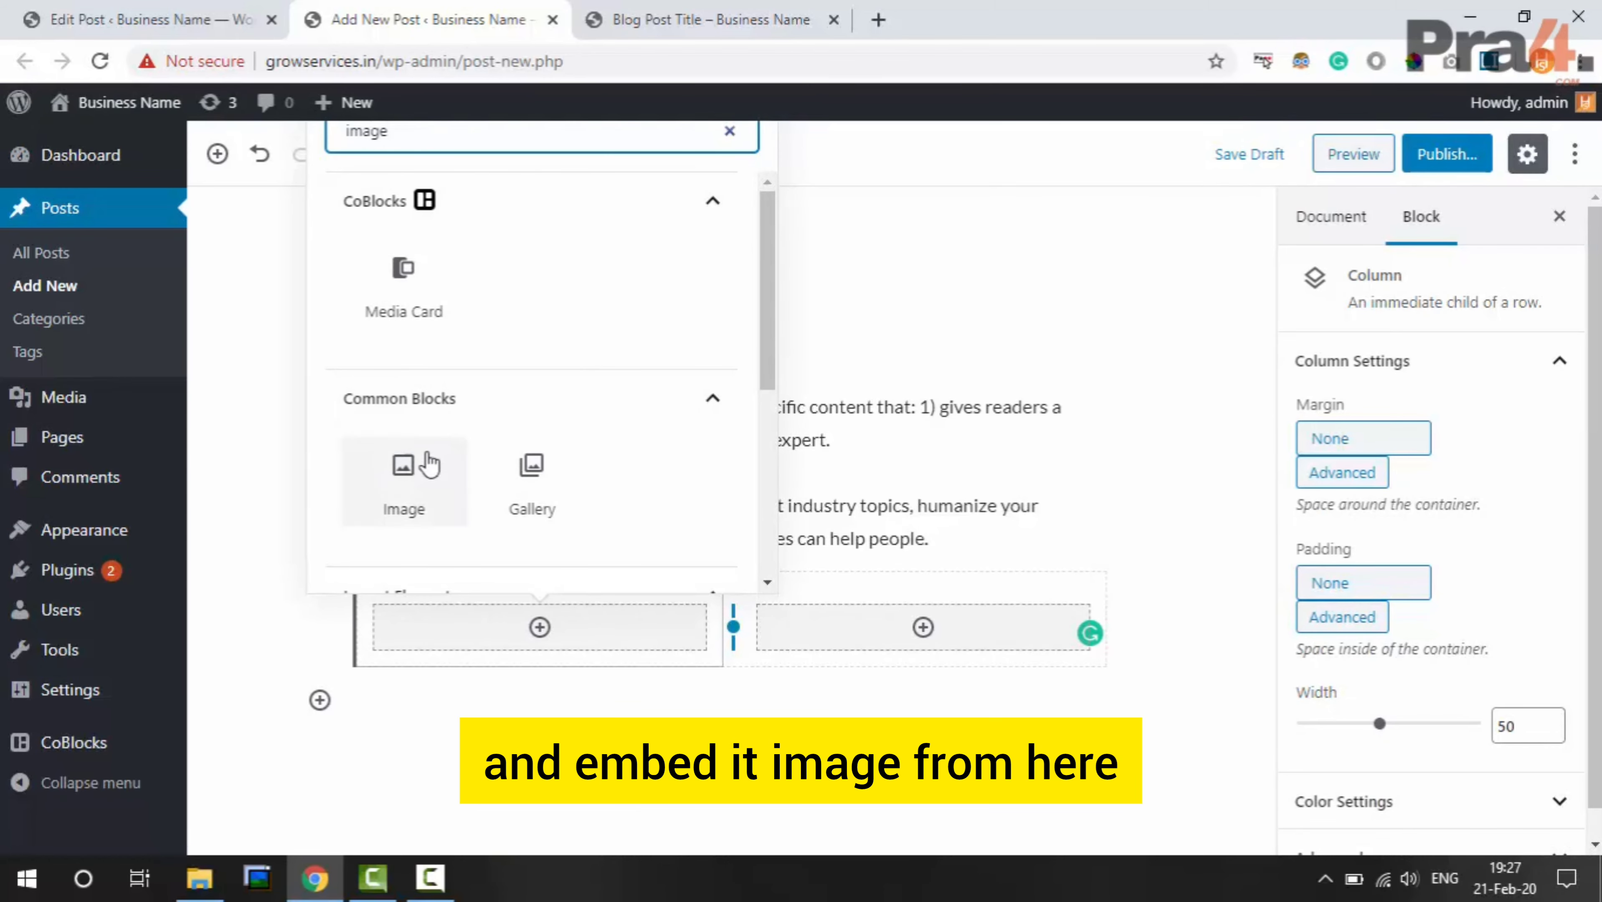
{"action": "left_click", "coordinate": [407, 471]}
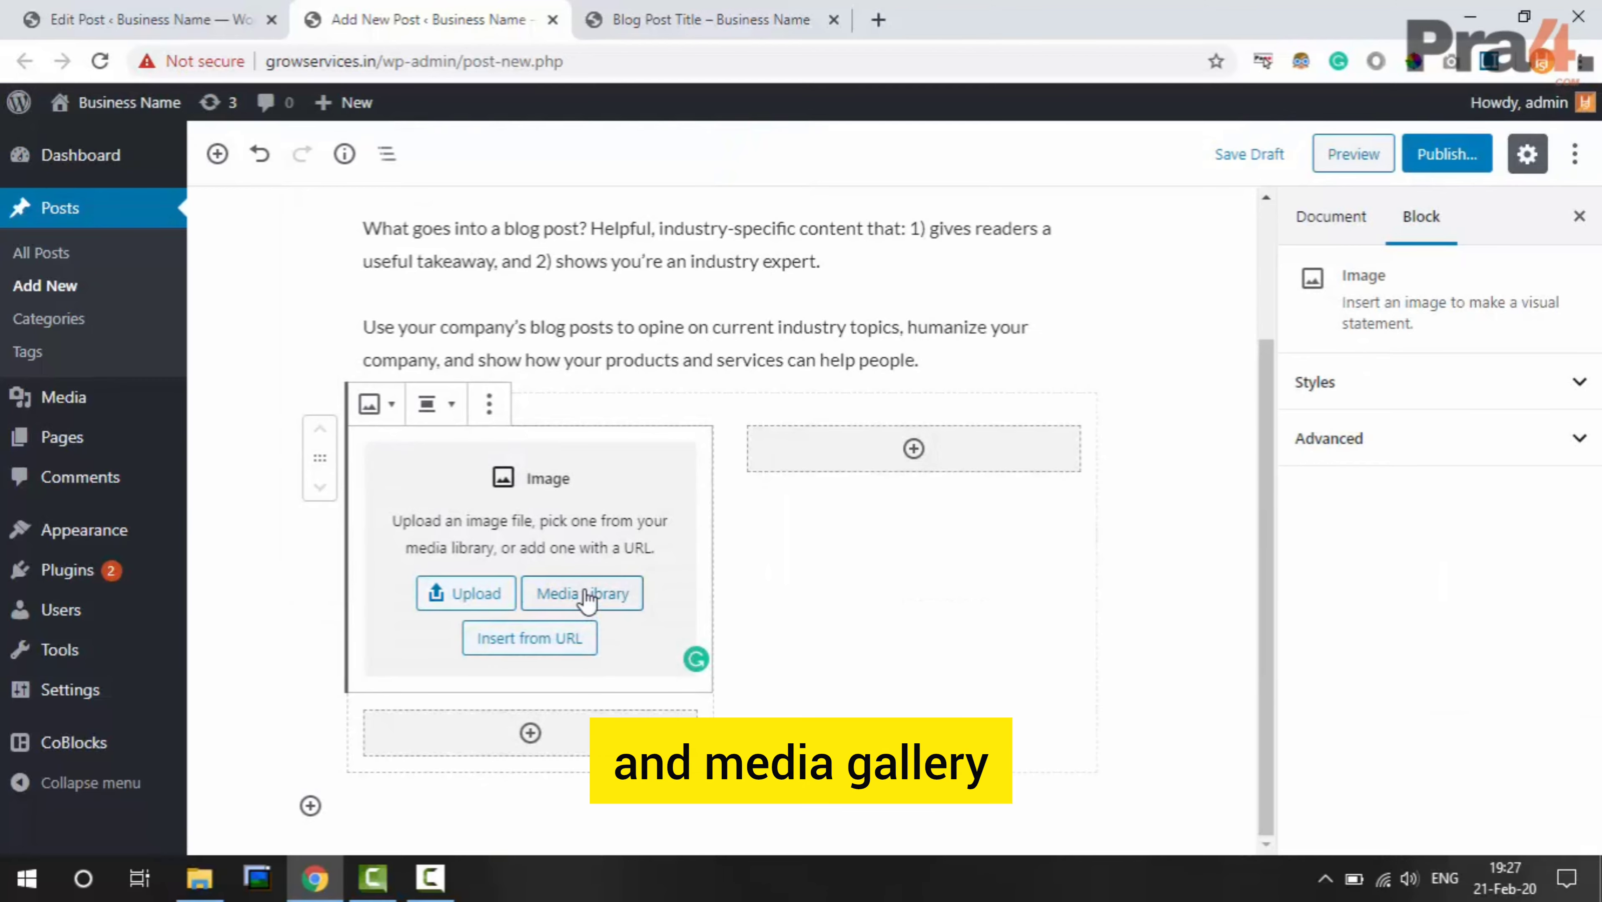
{"action": "left_click", "coordinate": [587, 600]}
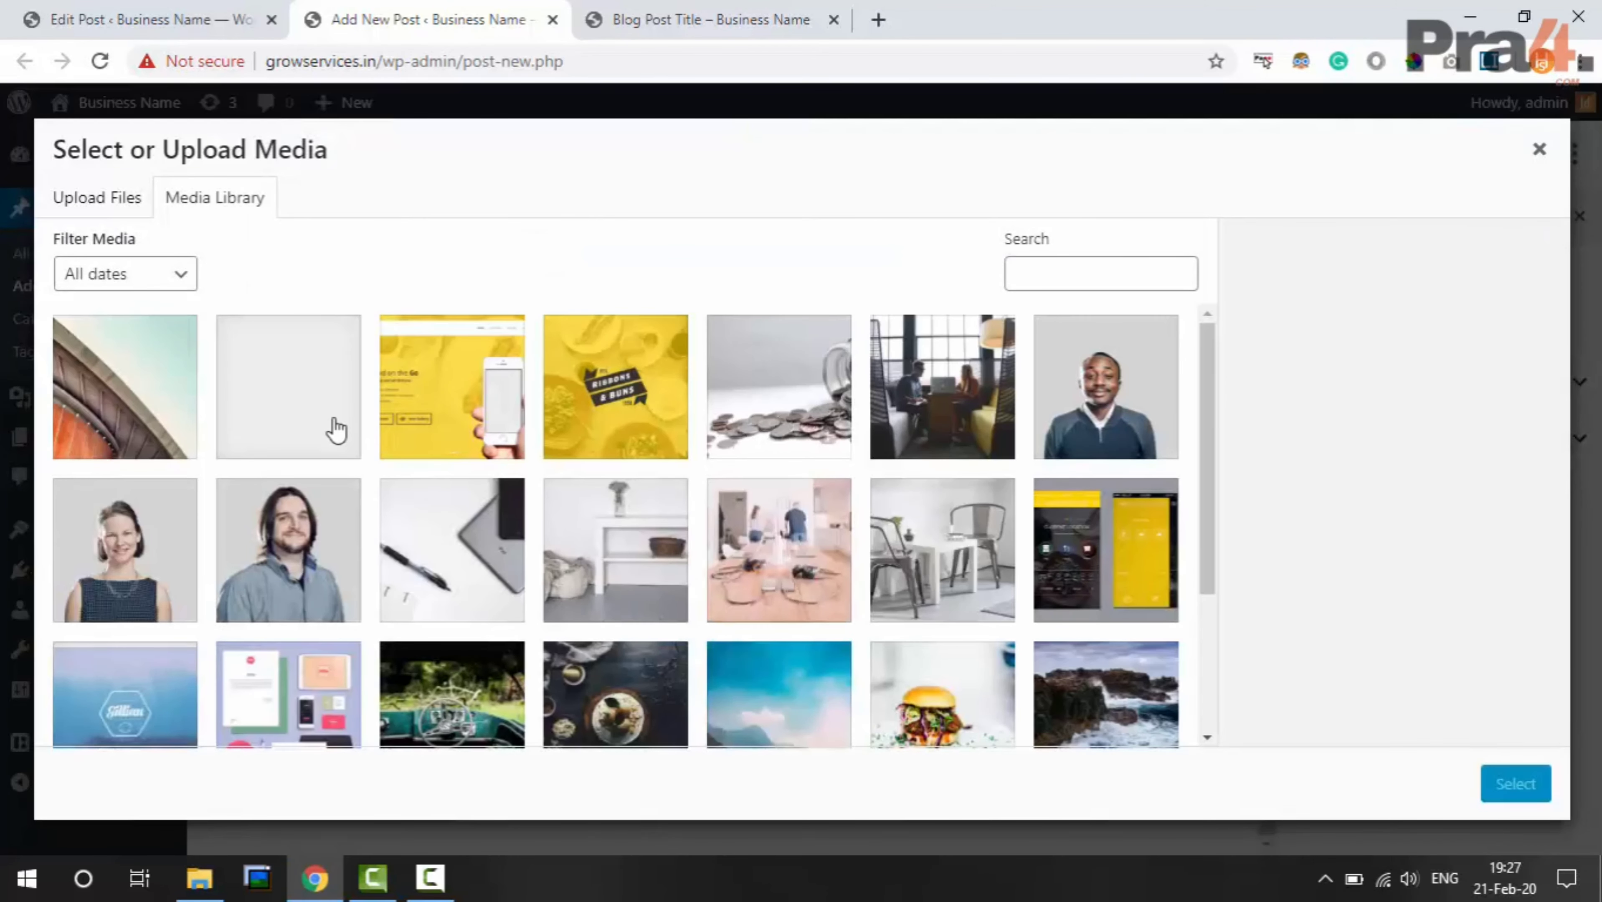
{"action": "left_click", "coordinate": [615, 694]}
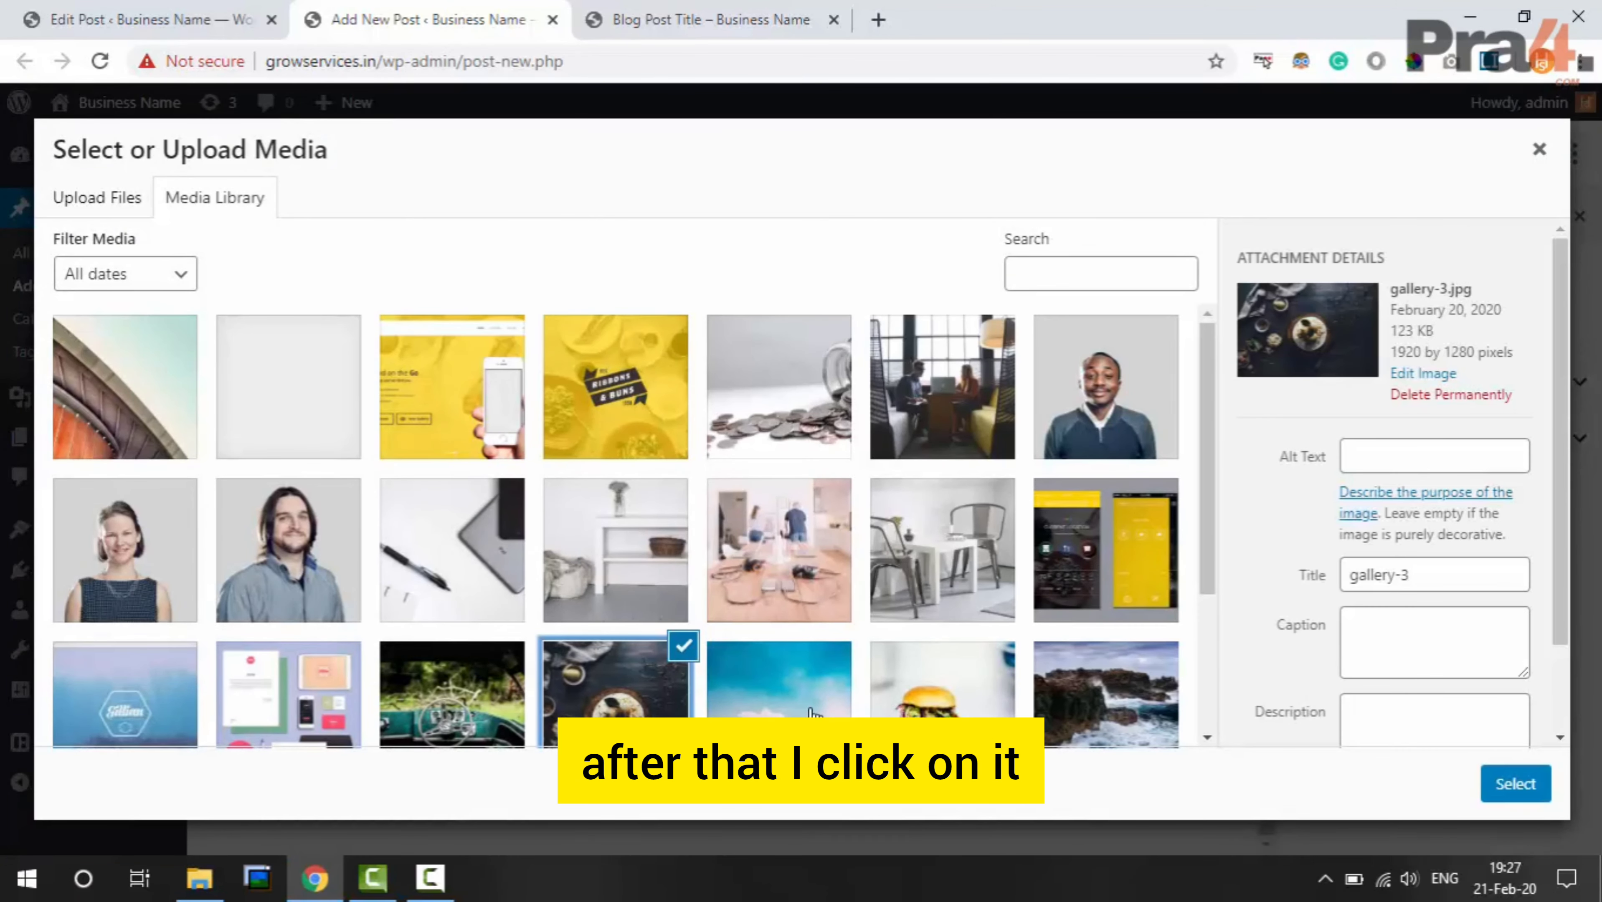
{"action": "left_click", "coordinate": [1501, 789]}
Copy the five list items beside the image in the published blog post and return to the new post
{"action": "left_click", "coordinate": [710, 19]}
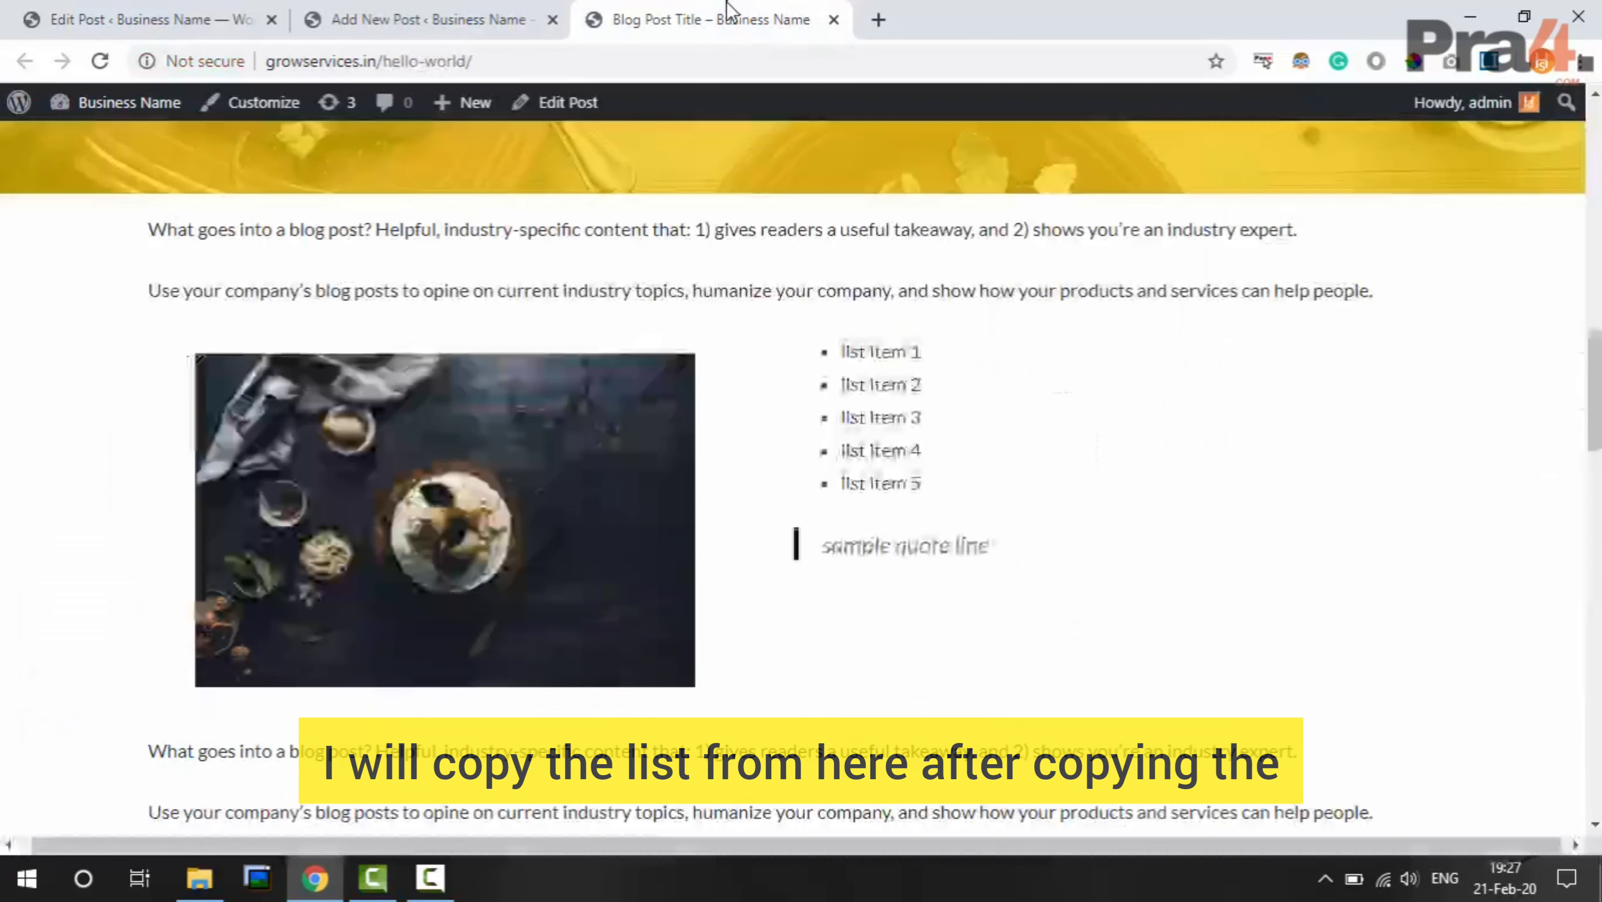
{"action": "left_click_drag", "start_coordinate": [838, 352], "coordinate": [955, 448]}
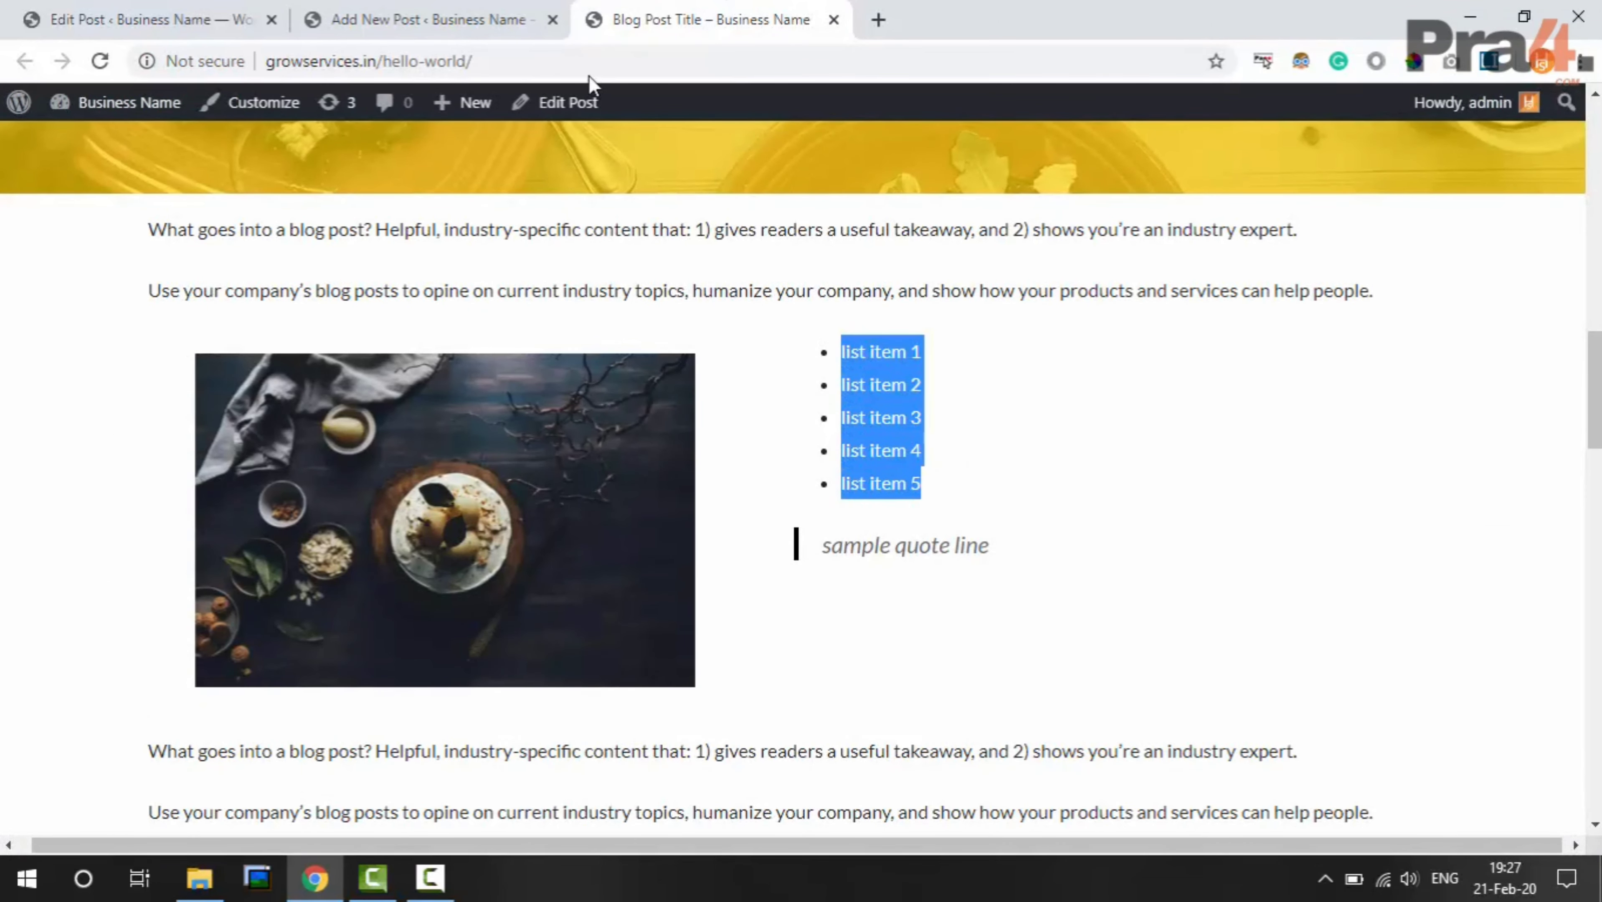
{"action": "left_click", "coordinate": [481, 20]}
Add a List block to the row's second column and paste list item 1 through list item 5 into it
{"action": "left_click", "coordinate": [909, 456]}
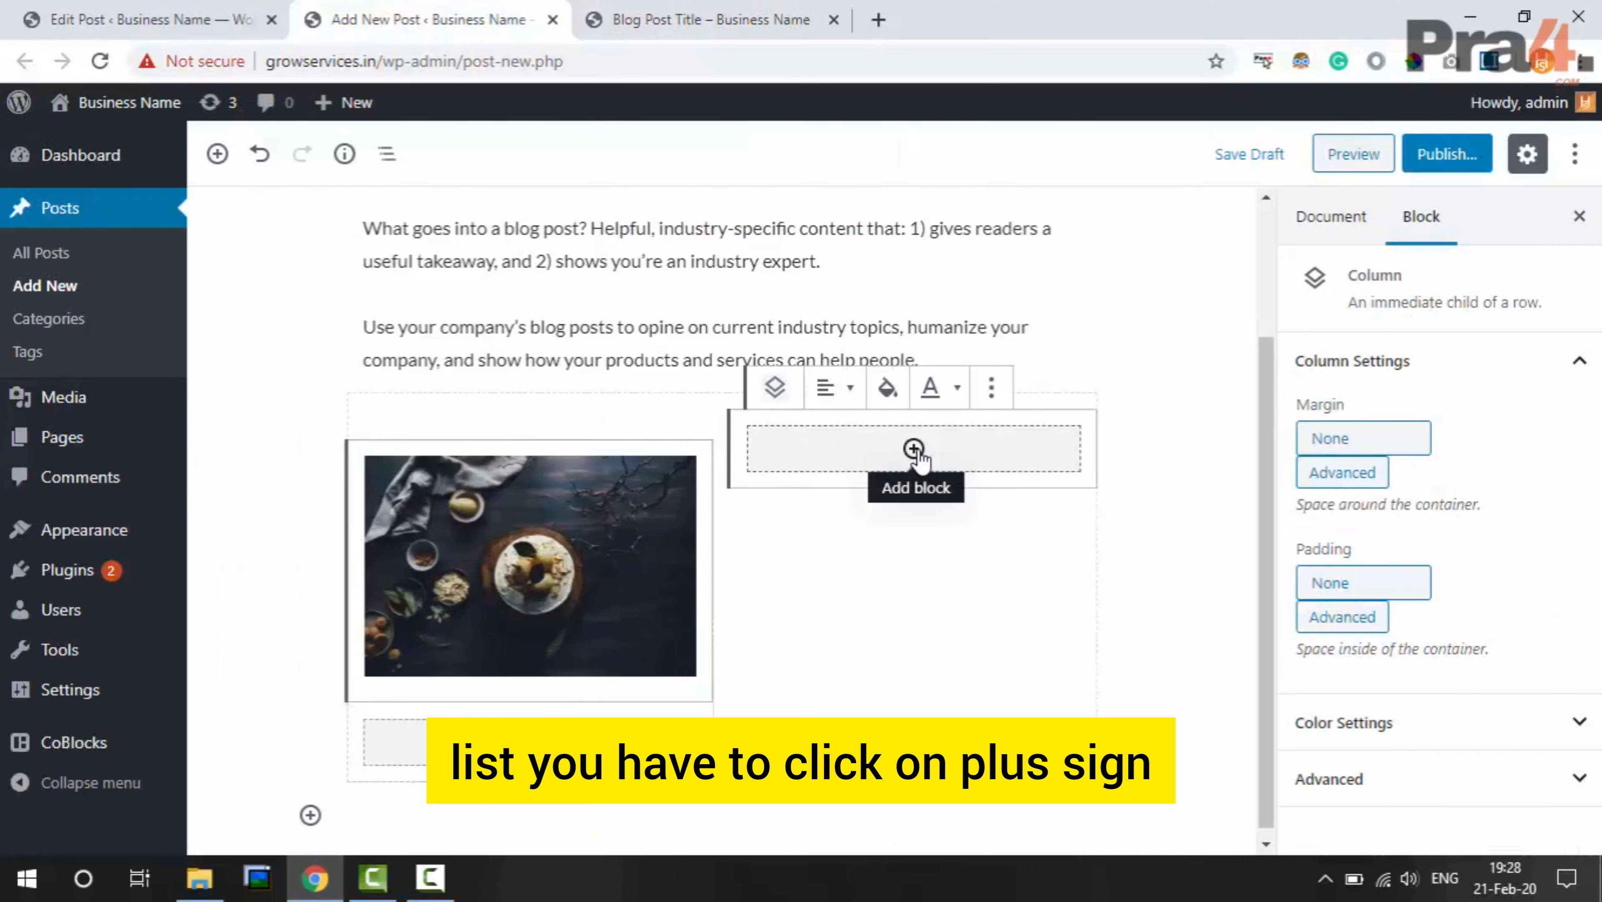
{"action": "left_click", "coordinate": [913, 450]}
{"action": "type", "text": "list"}
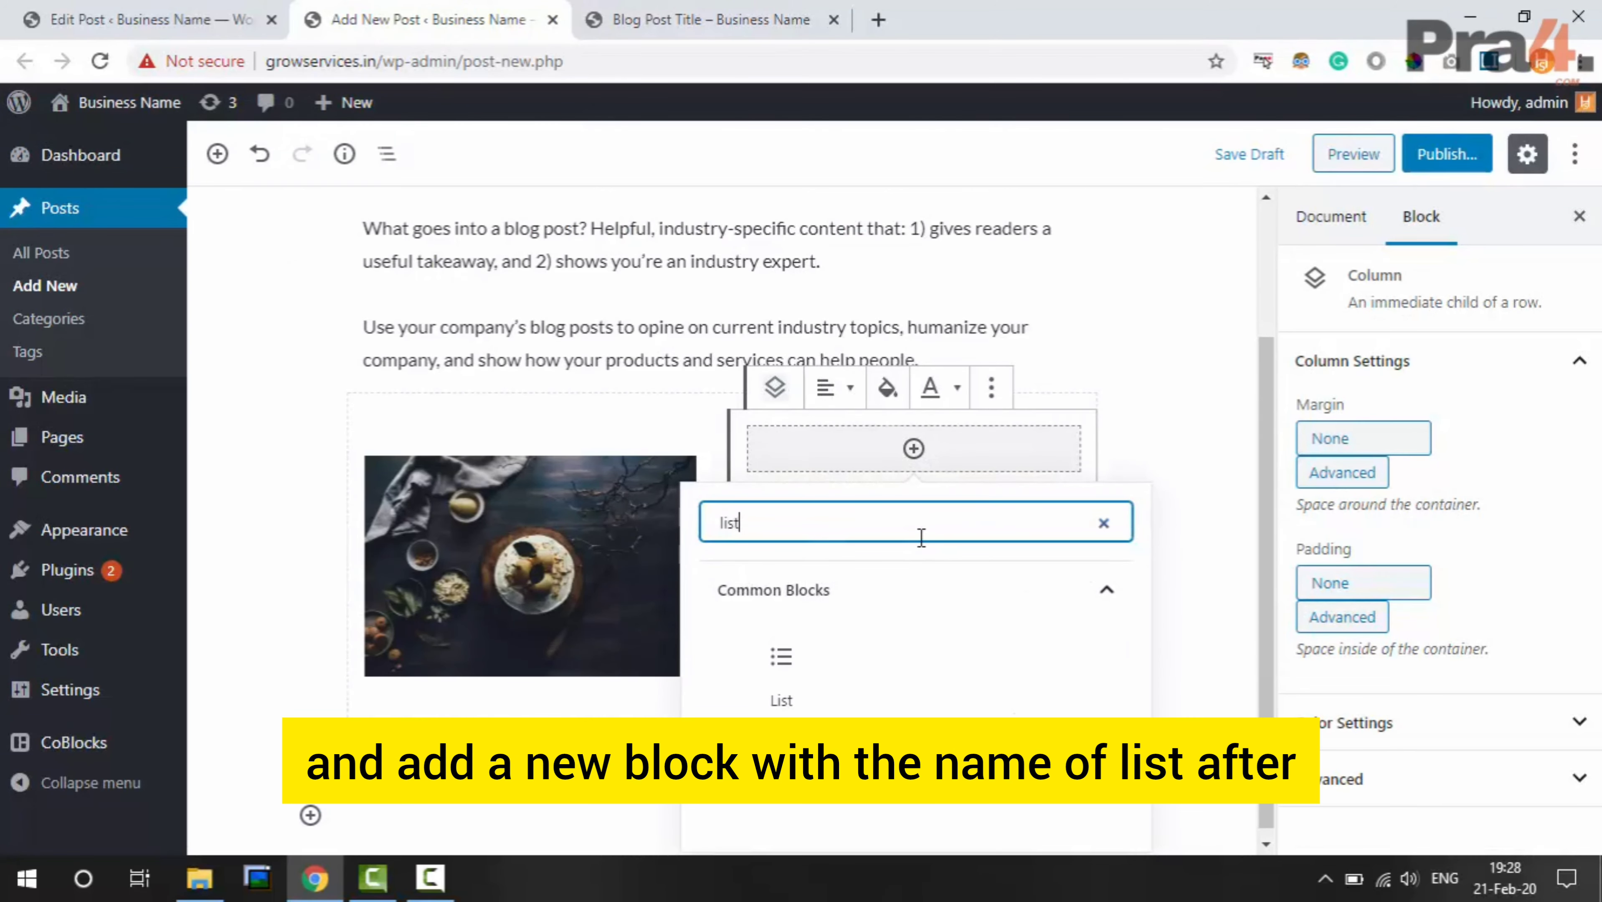
{"action": "left_click", "coordinate": [789, 671]}
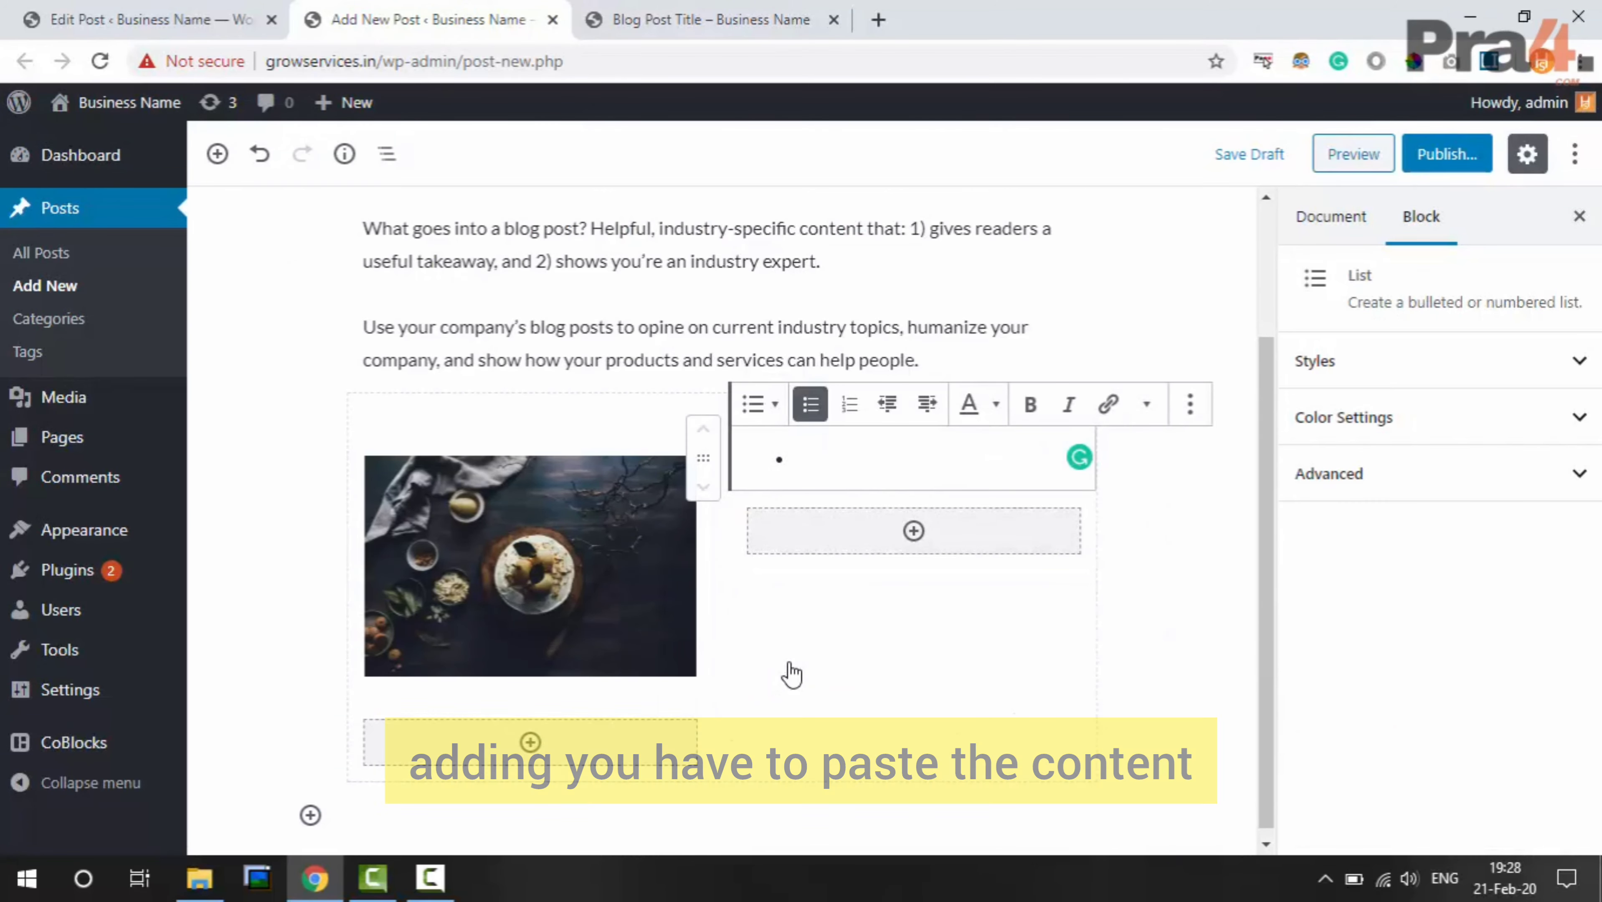
{"action": "type", "text": "list item 1 list item 2 list item 3 list item 4 list item 5"}
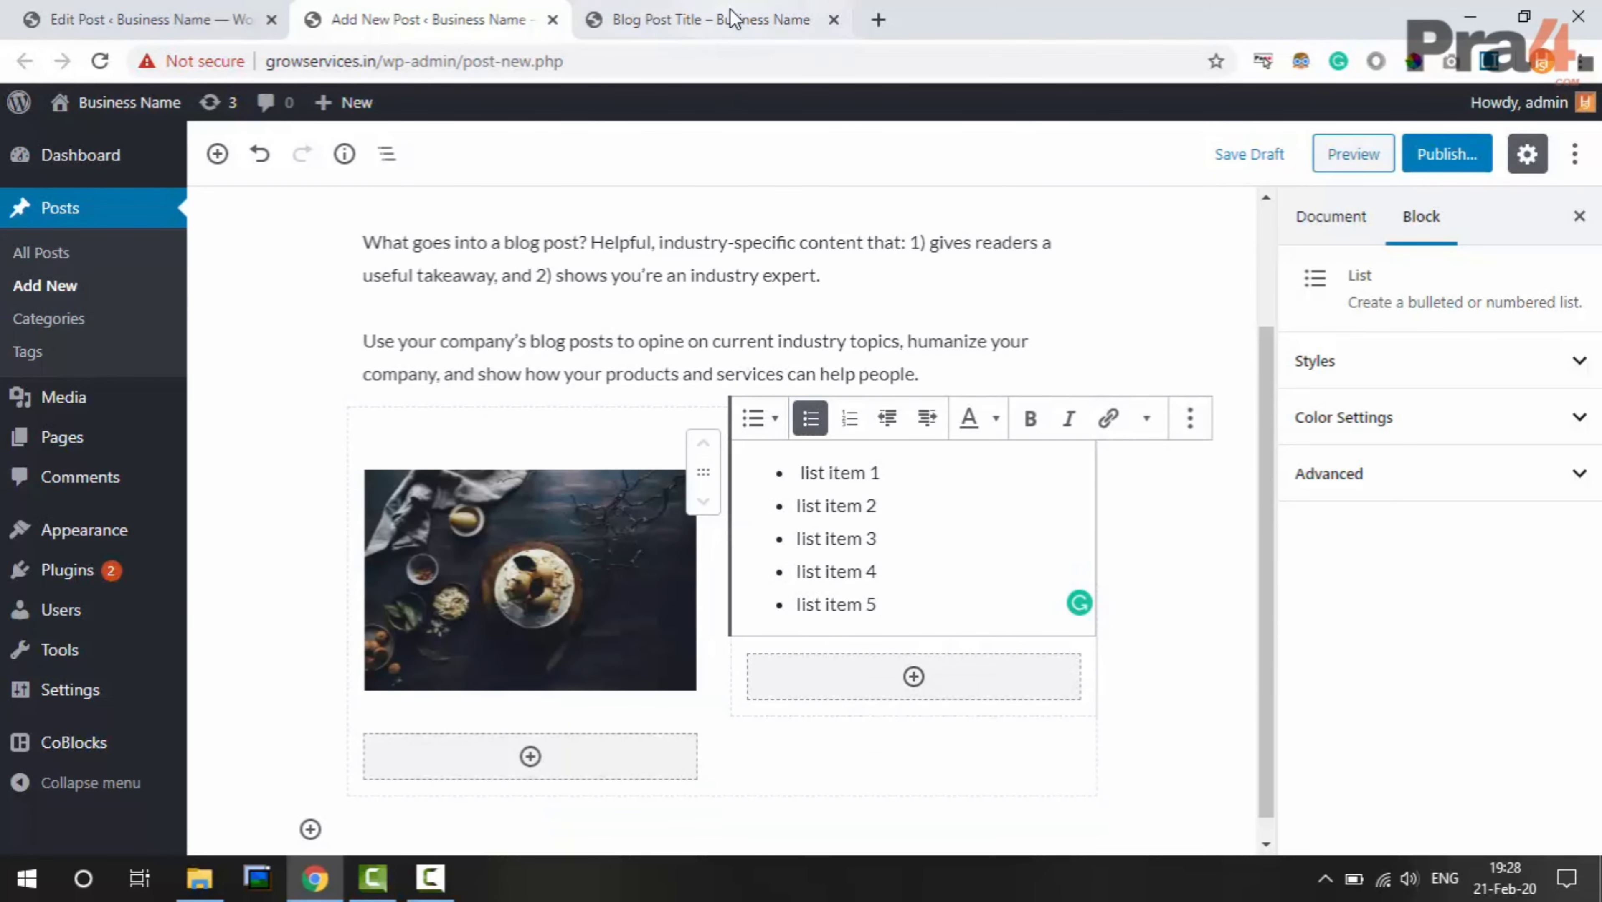
Copy the quote "sample quote line" from the published blog post and return to the new post
{"action": "left_click", "coordinate": [717, 18]}
{"action": "left_click", "coordinate": [826, 547]}
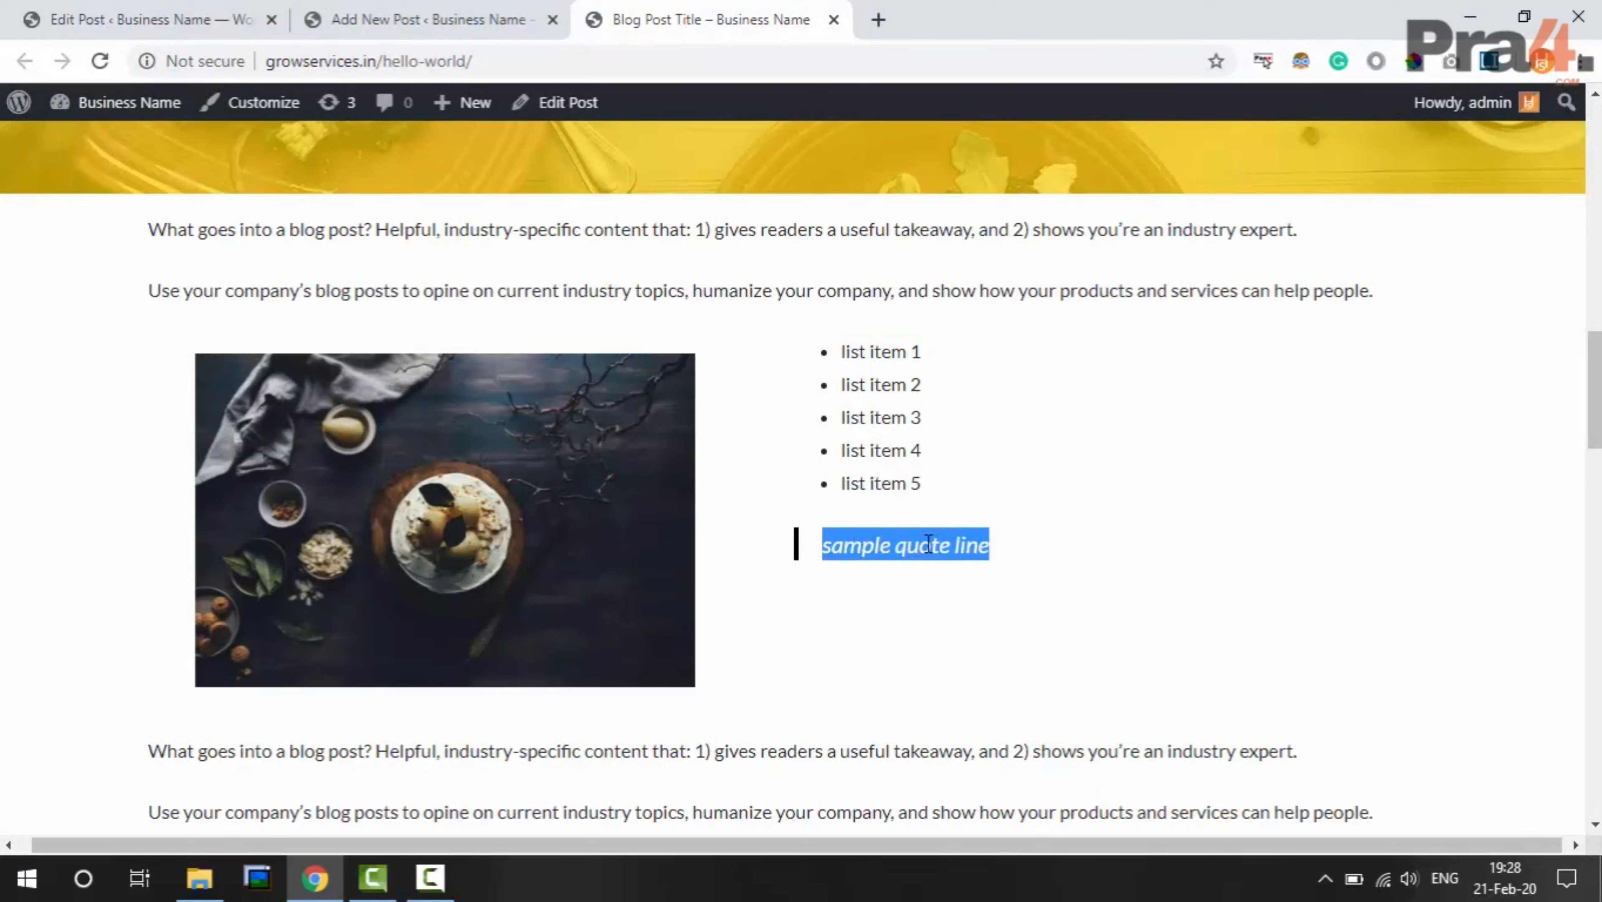
{"action": "left_click", "coordinate": [371, 26]}
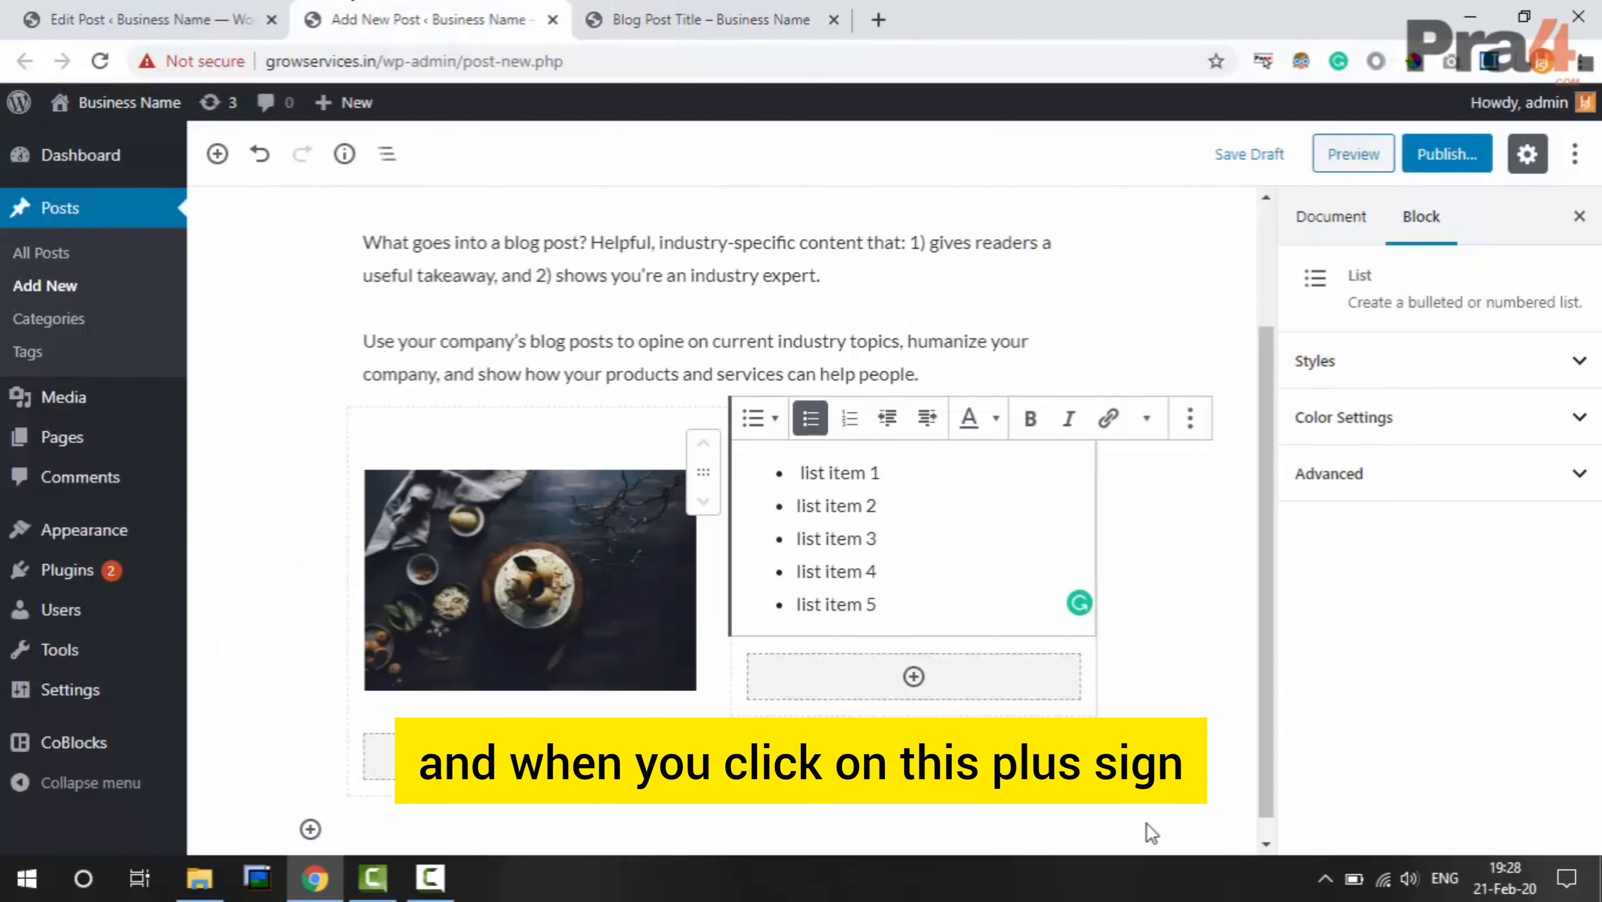
Add a Quote block below the list in the second column and paste "sample quote line" into it
{"action": "left_click", "coordinate": [914, 676]}
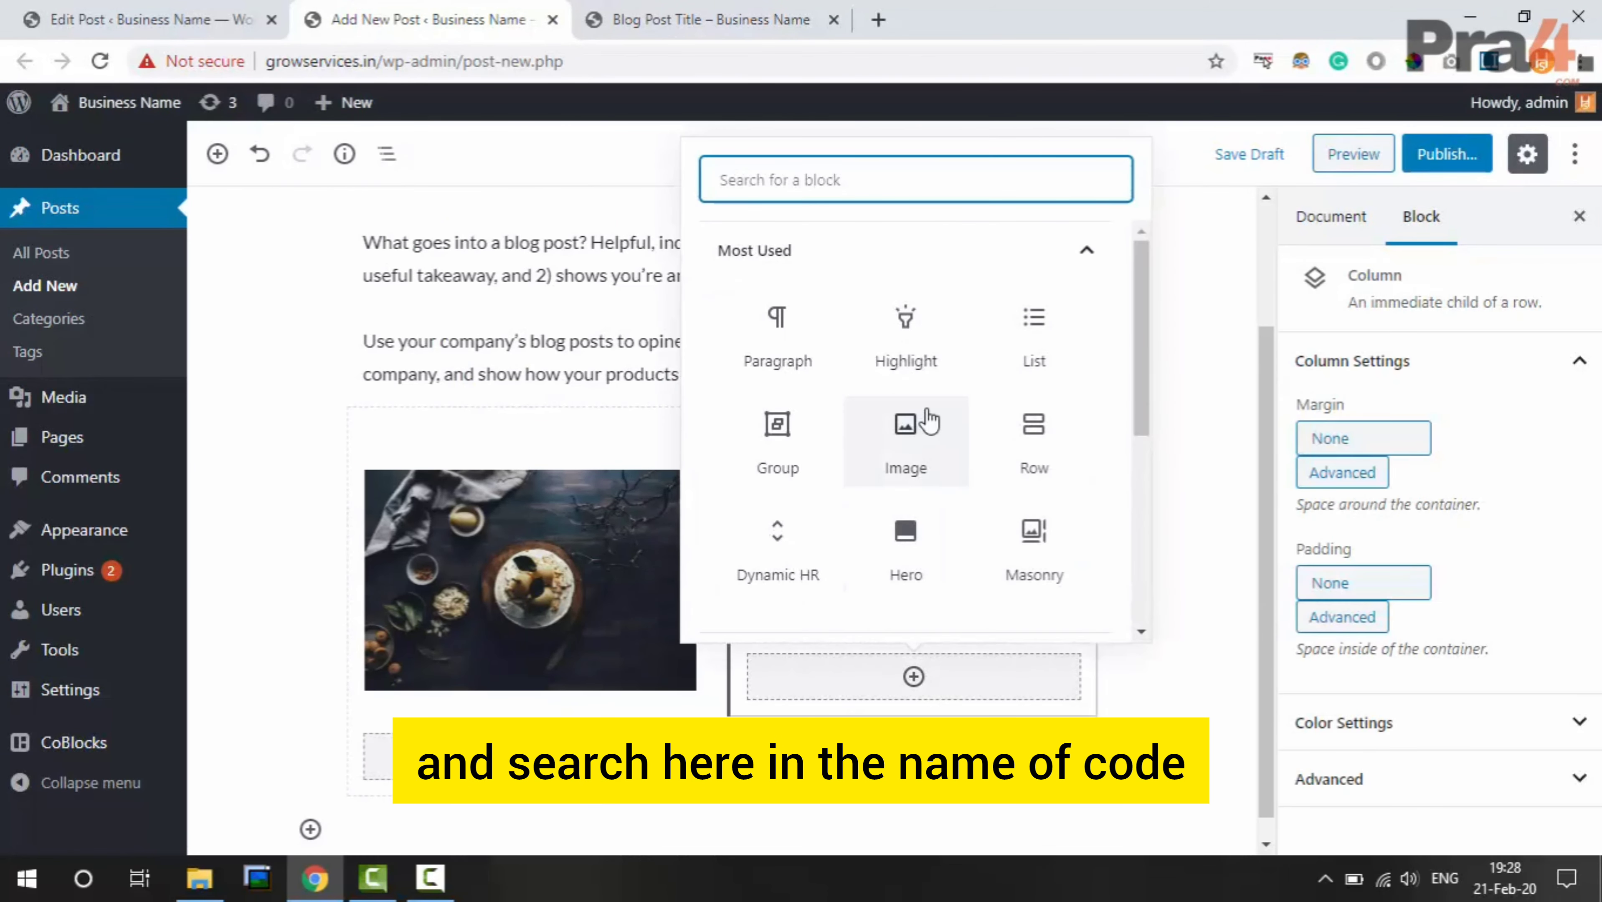
{"action": "type", "text": "qu"}
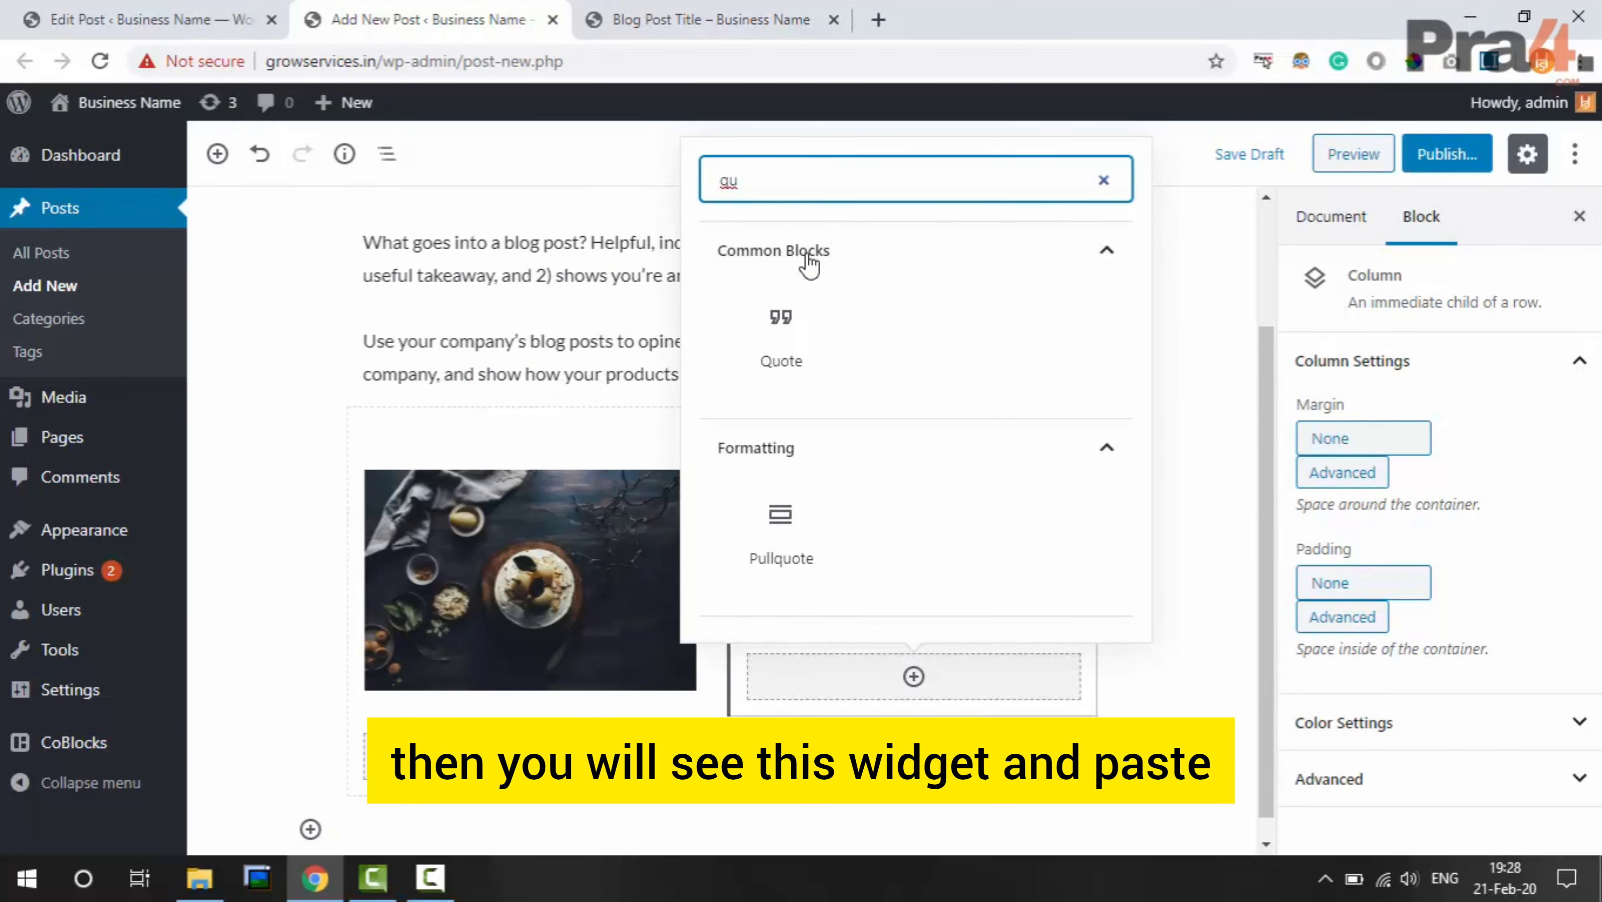
{"action": "left_click", "coordinate": [788, 338]}
{"action": "scroll", "coordinate": [848, 592], "scroll_direction": "down", "scroll_amount": 1}
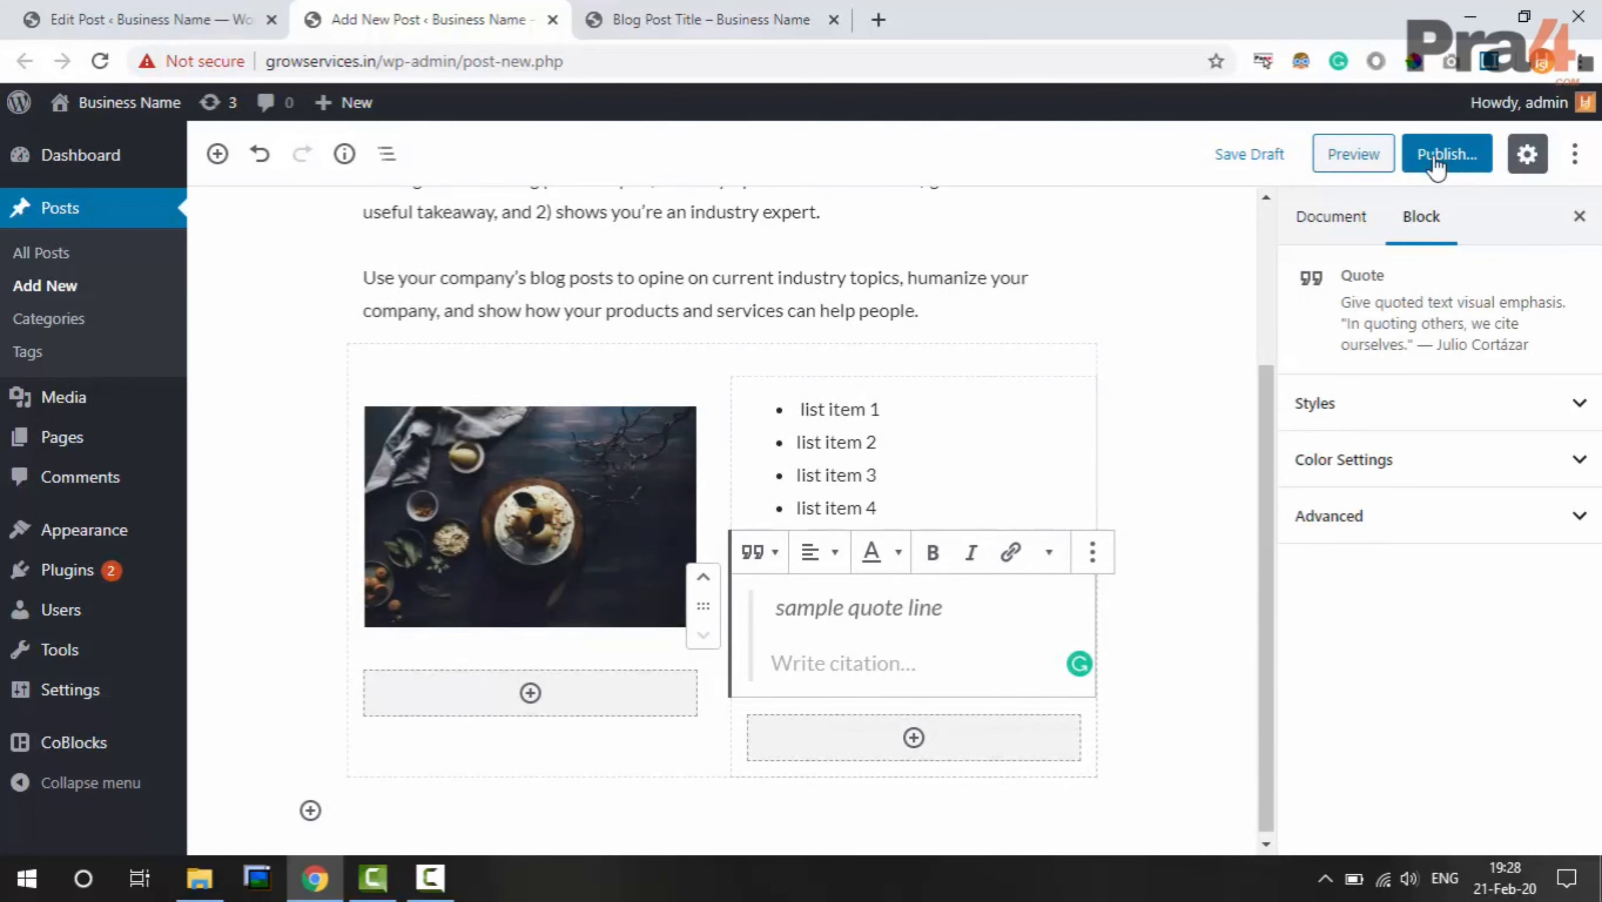
{"action": "left_click", "coordinate": [1147, 507]}
Review the new post's content from the title and two paragraphs down to the two-column row
{"action": "scroll", "coordinate": [1099, 504], "scroll_direction": "up", "scroll_amount": 1}
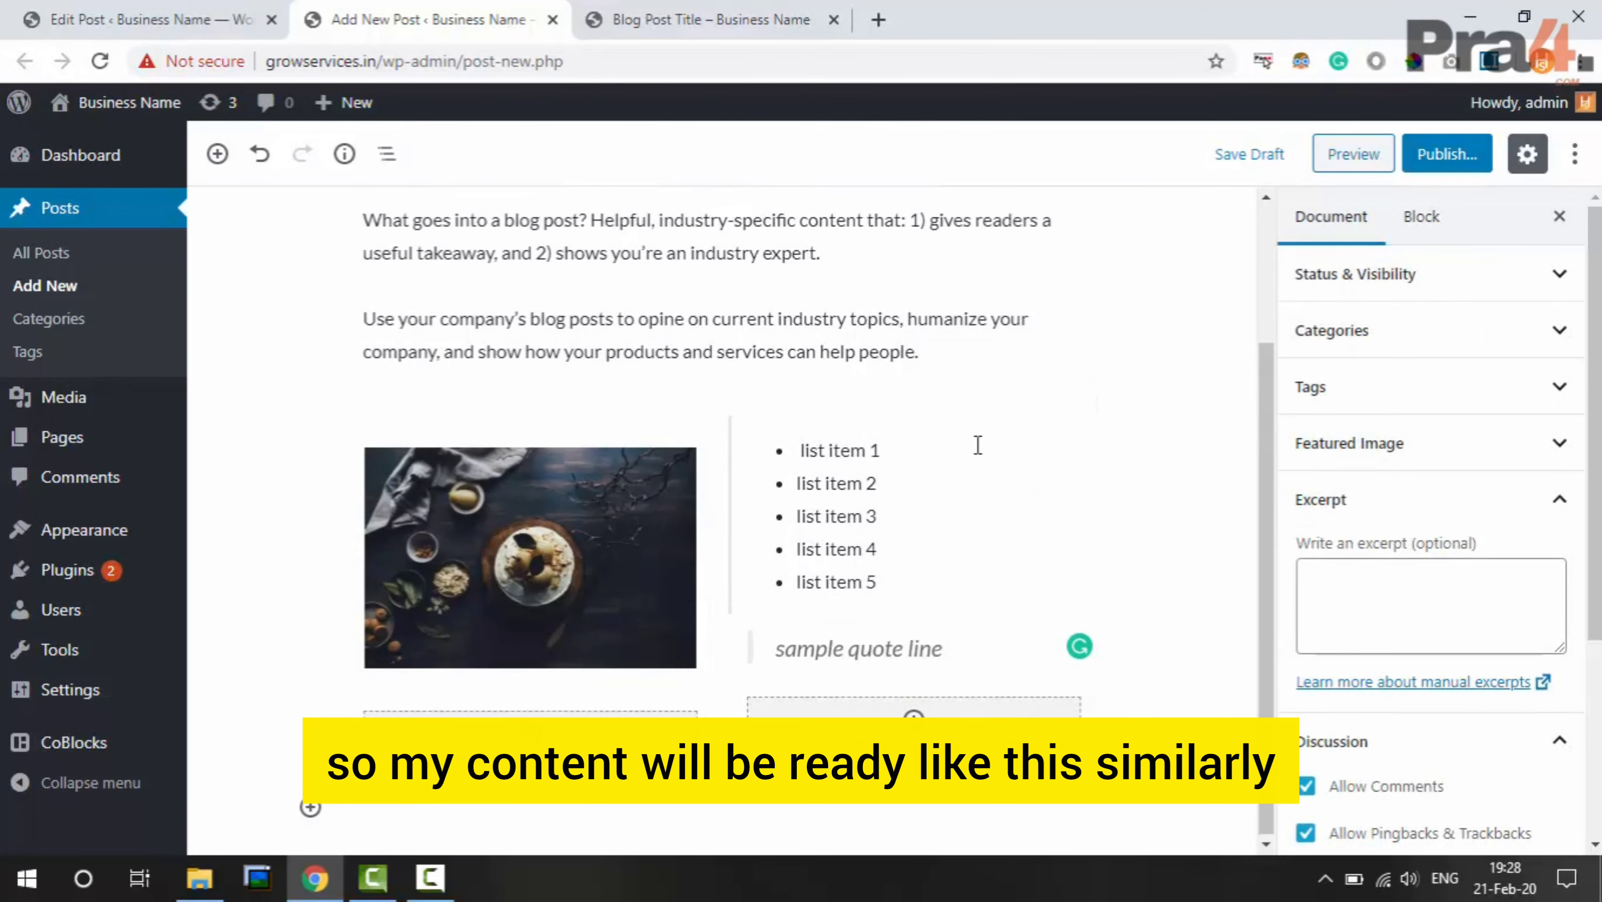
{"action": "scroll", "coordinate": [978, 445], "scroll_direction": "up", "scroll_amount": 3}
{"action": "scroll", "coordinate": [977, 445], "scroll_direction": "down", "scroll_amount": 3}
{"action": "scroll", "coordinate": [978, 445], "scroll_direction": "up", "scroll_amount": 2}
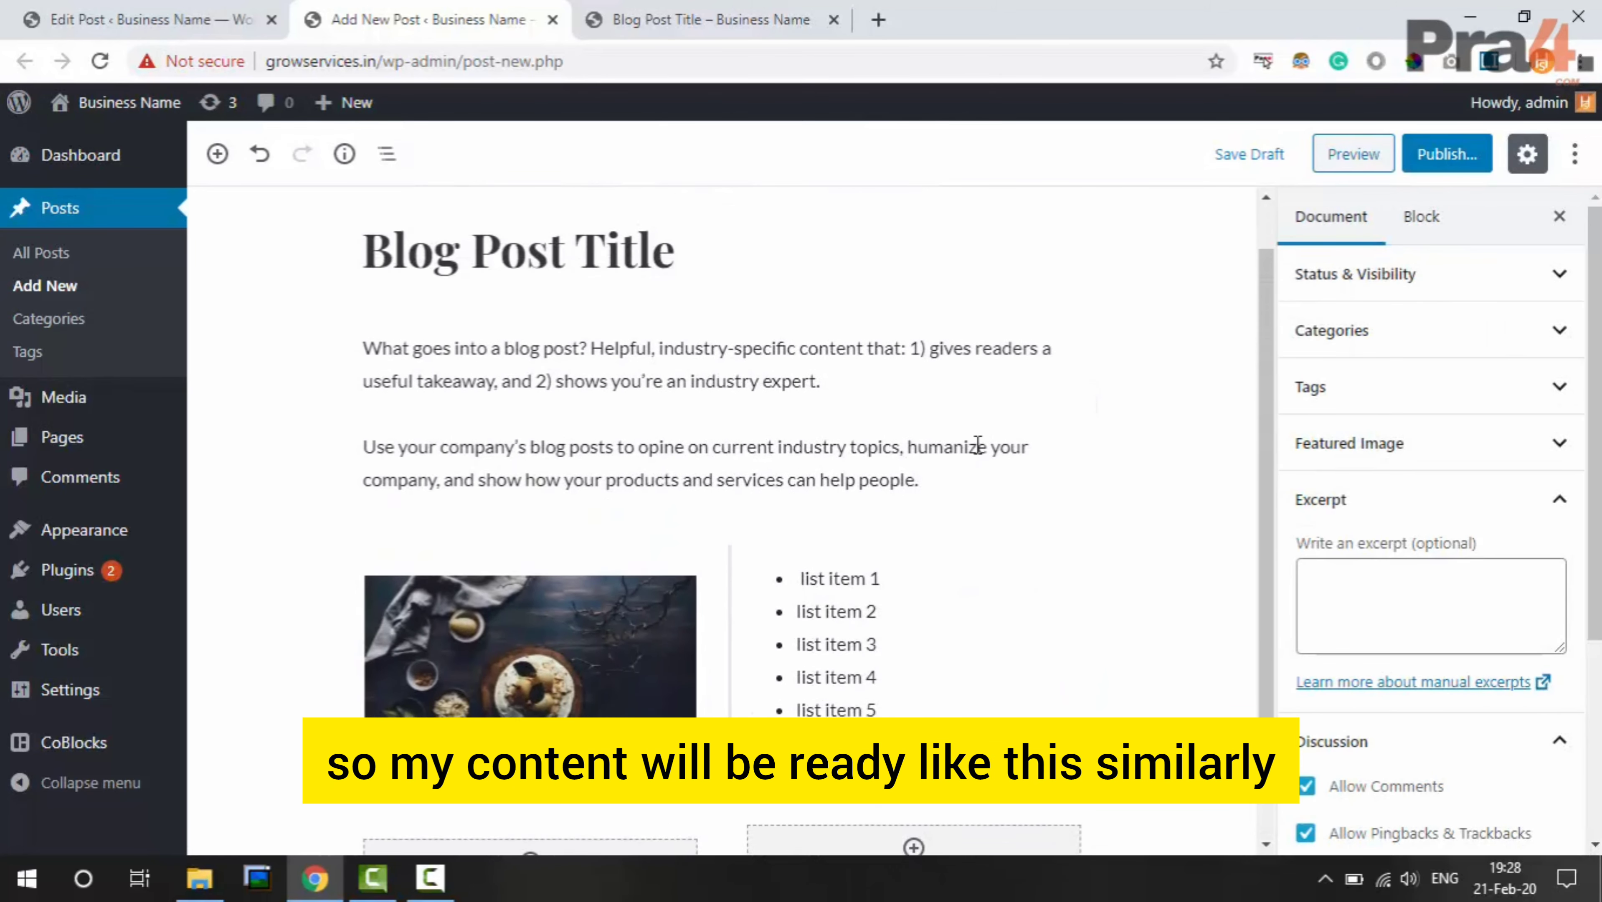
{"action": "scroll", "coordinate": [978, 445], "scroll_direction": "down", "scroll_amount": 2}
{"action": "scroll", "coordinate": [978, 445], "scroll_direction": "up", "scroll_amount": 1}
{"action": "scroll", "coordinate": [978, 445], "scroll_direction": "down", "scroll_amount": 2}
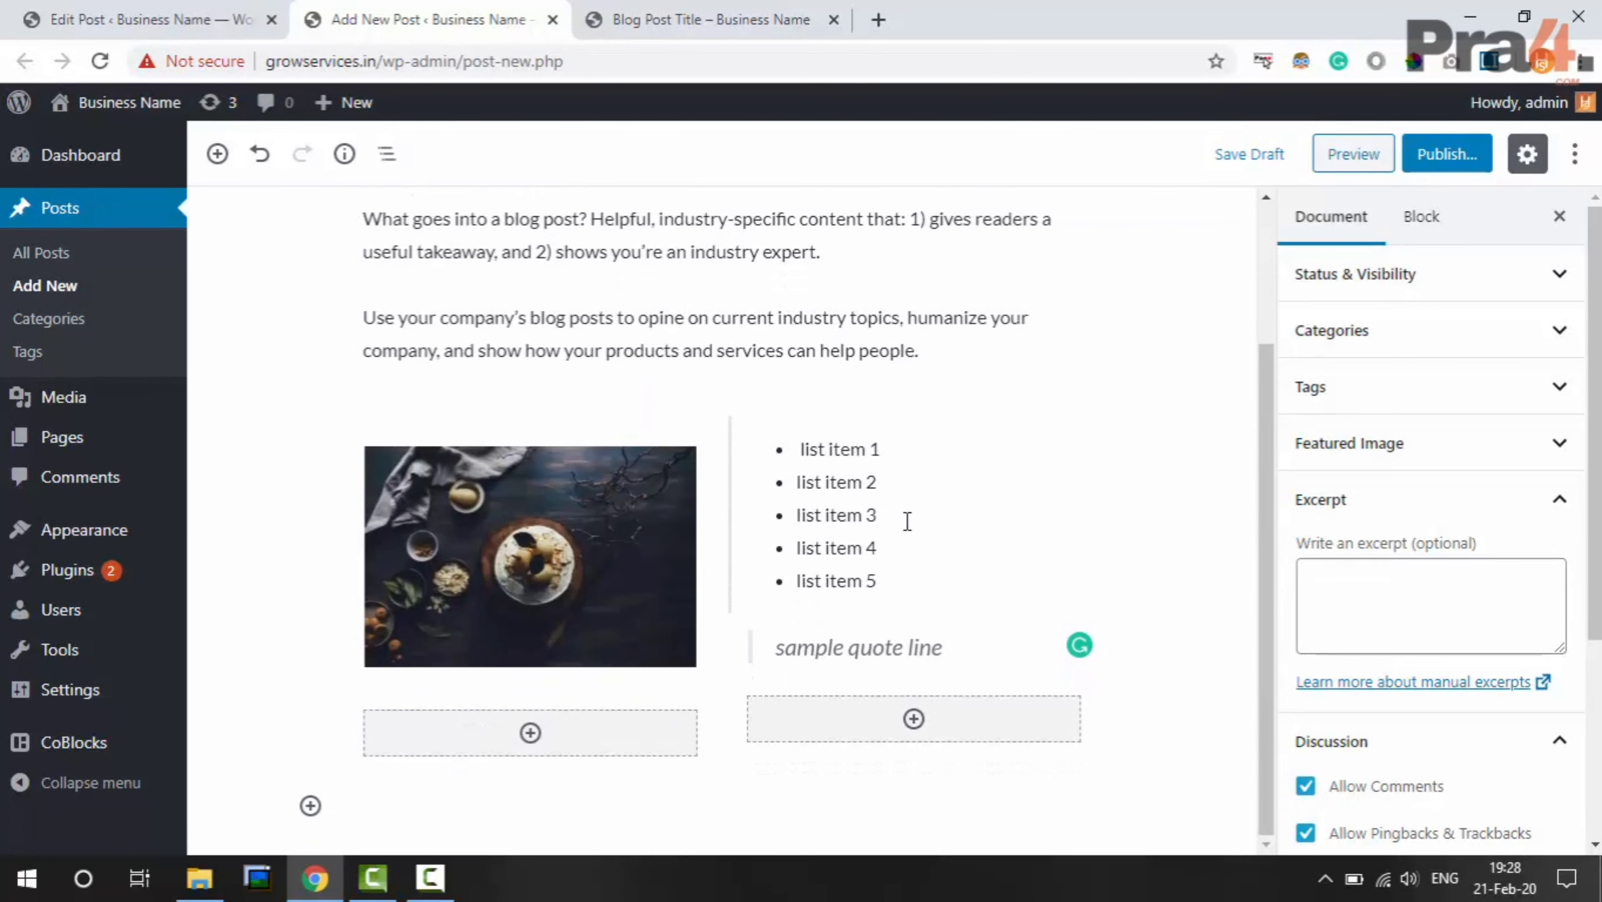
{"action": "scroll", "coordinate": [907, 521], "scroll_direction": "up", "scroll_amount": 3}
{"action": "left_click", "coordinate": [743, 406]}
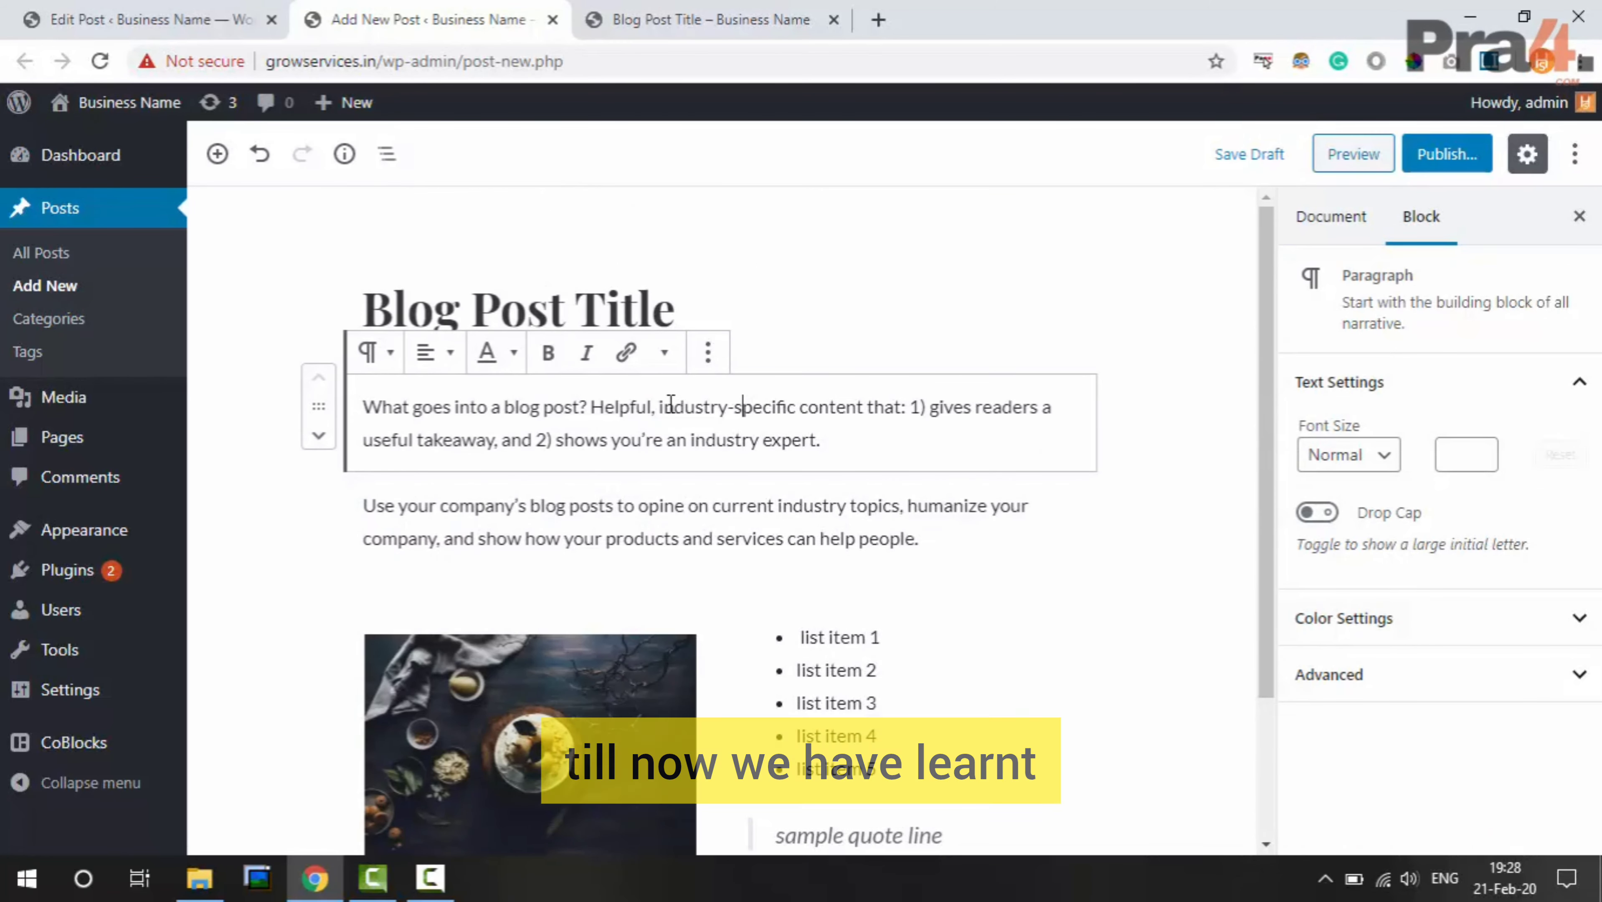
{"action": "left_click_drag", "start_coordinate": [369, 405], "coordinate": [859, 444]}
{"action": "left_click_drag", "start_coordinate": [408, 504], "coordinate": [936, 524]}
{"action": "scroll", "coordinate": [937, 524], "scroll_direction": "down", "scroll_amount": 3}
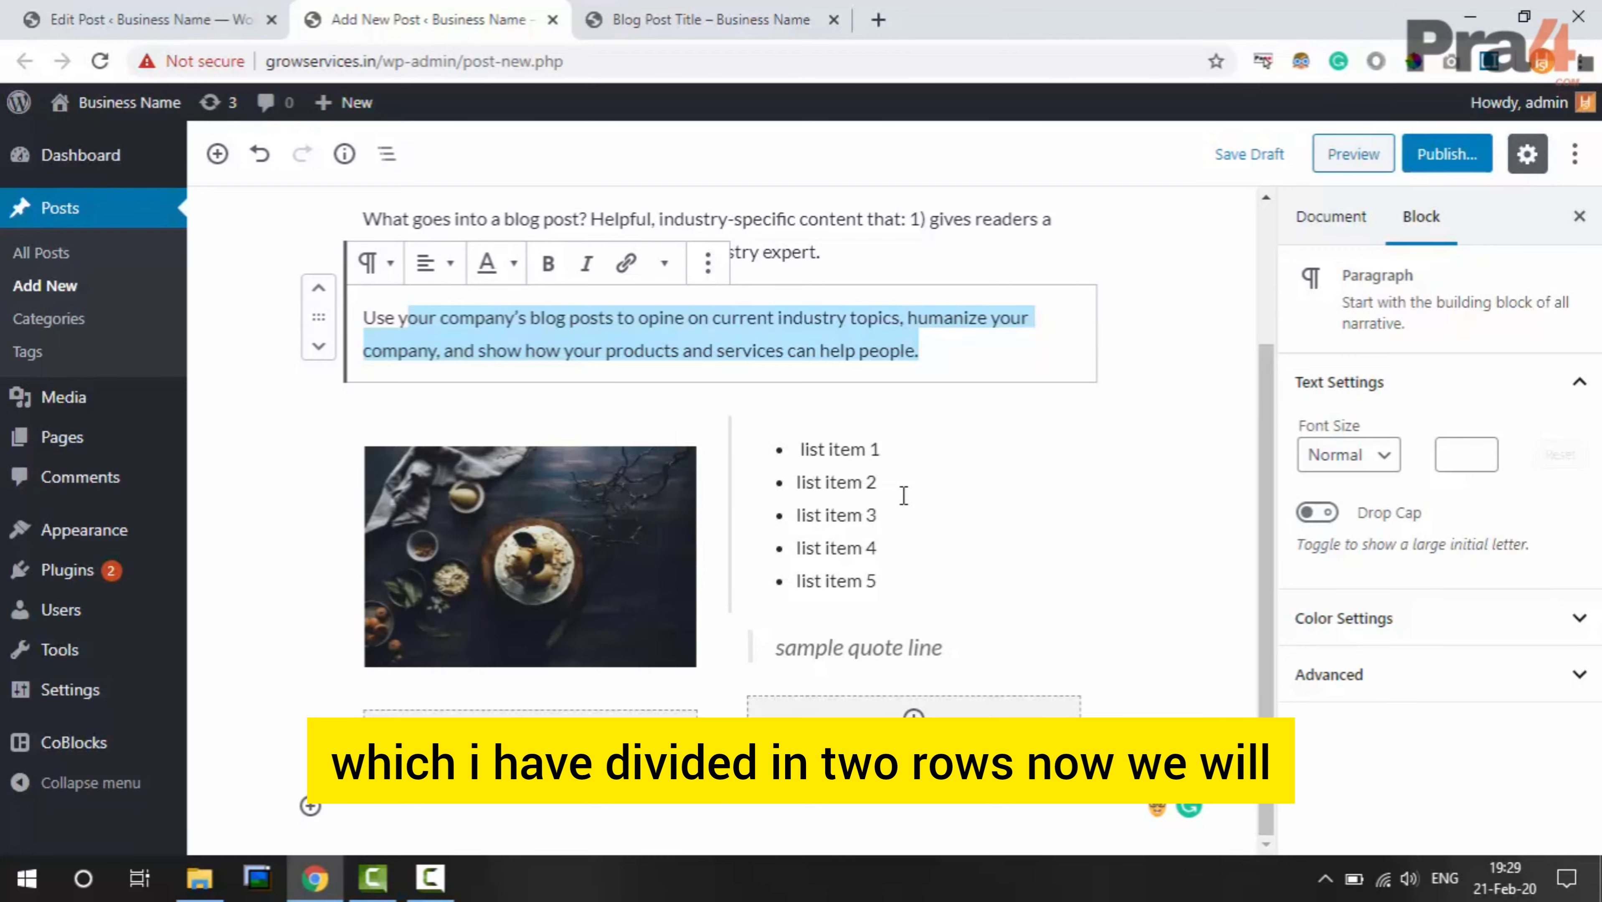
Examine the hero image above the introductory paragraphs in the published blog post and return to the new post
{"action": "left_click", "coordinate": [701, 16]}
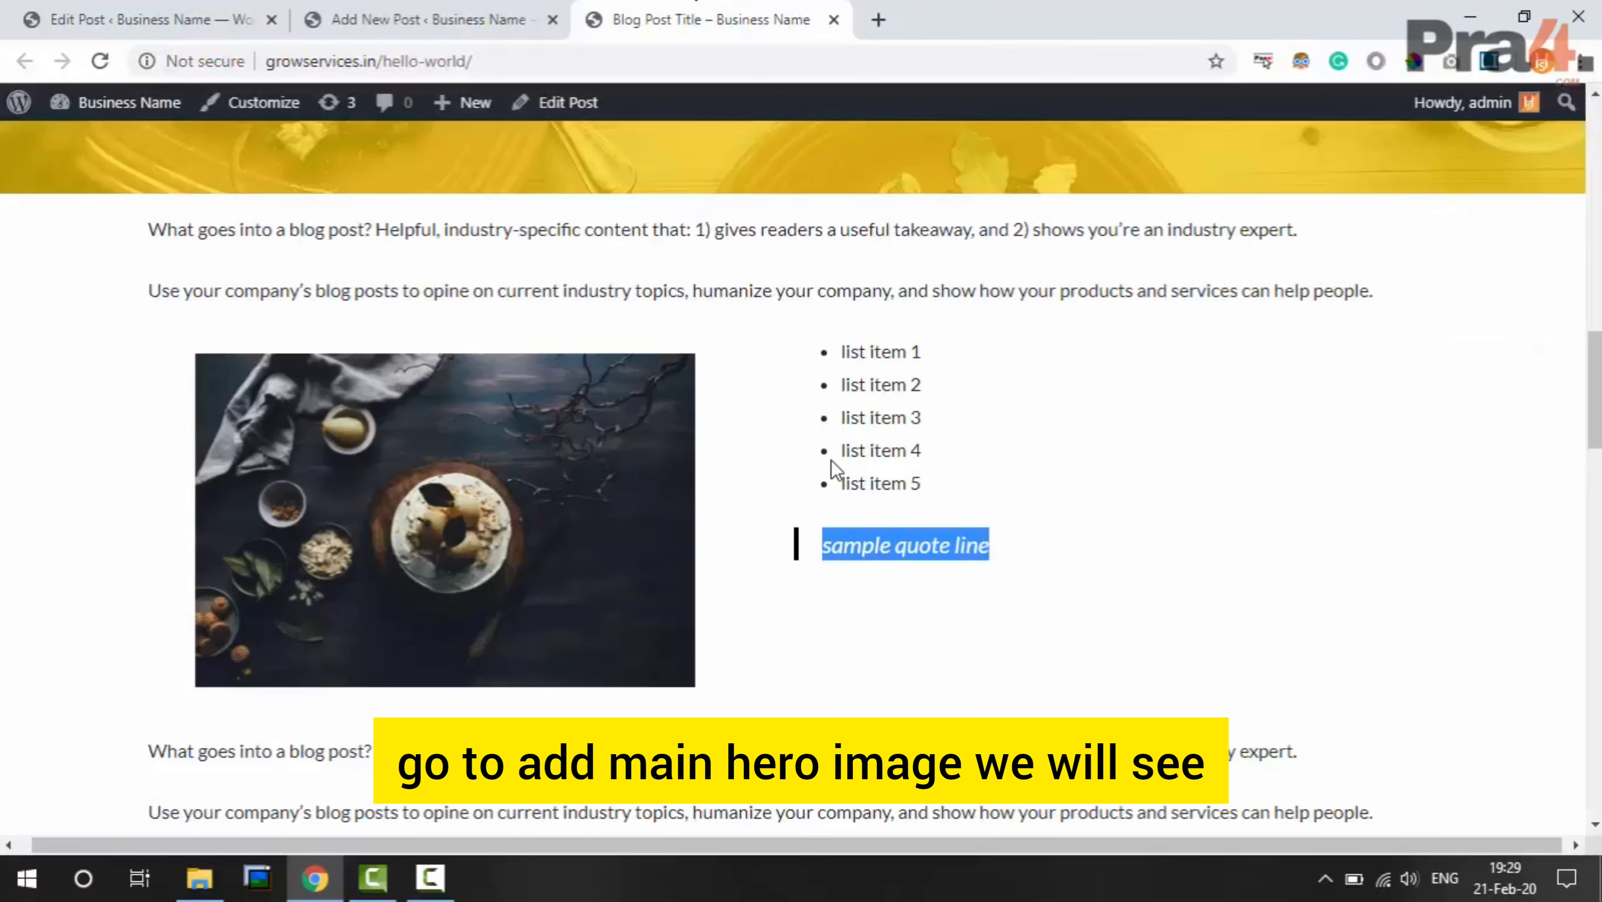
{"action": "scroll", "coordinate": [831, 467], "scroll_direction": "up", "scroll_amount": 3}
{"action": "scroll", "coordinate": [831, 467], "scroll_direction": "up", "scroll_amount": 5}
{"action": "scroll", "coordinate": [821, 410], "scroll_direction": "up", "scroll_amount": 2}
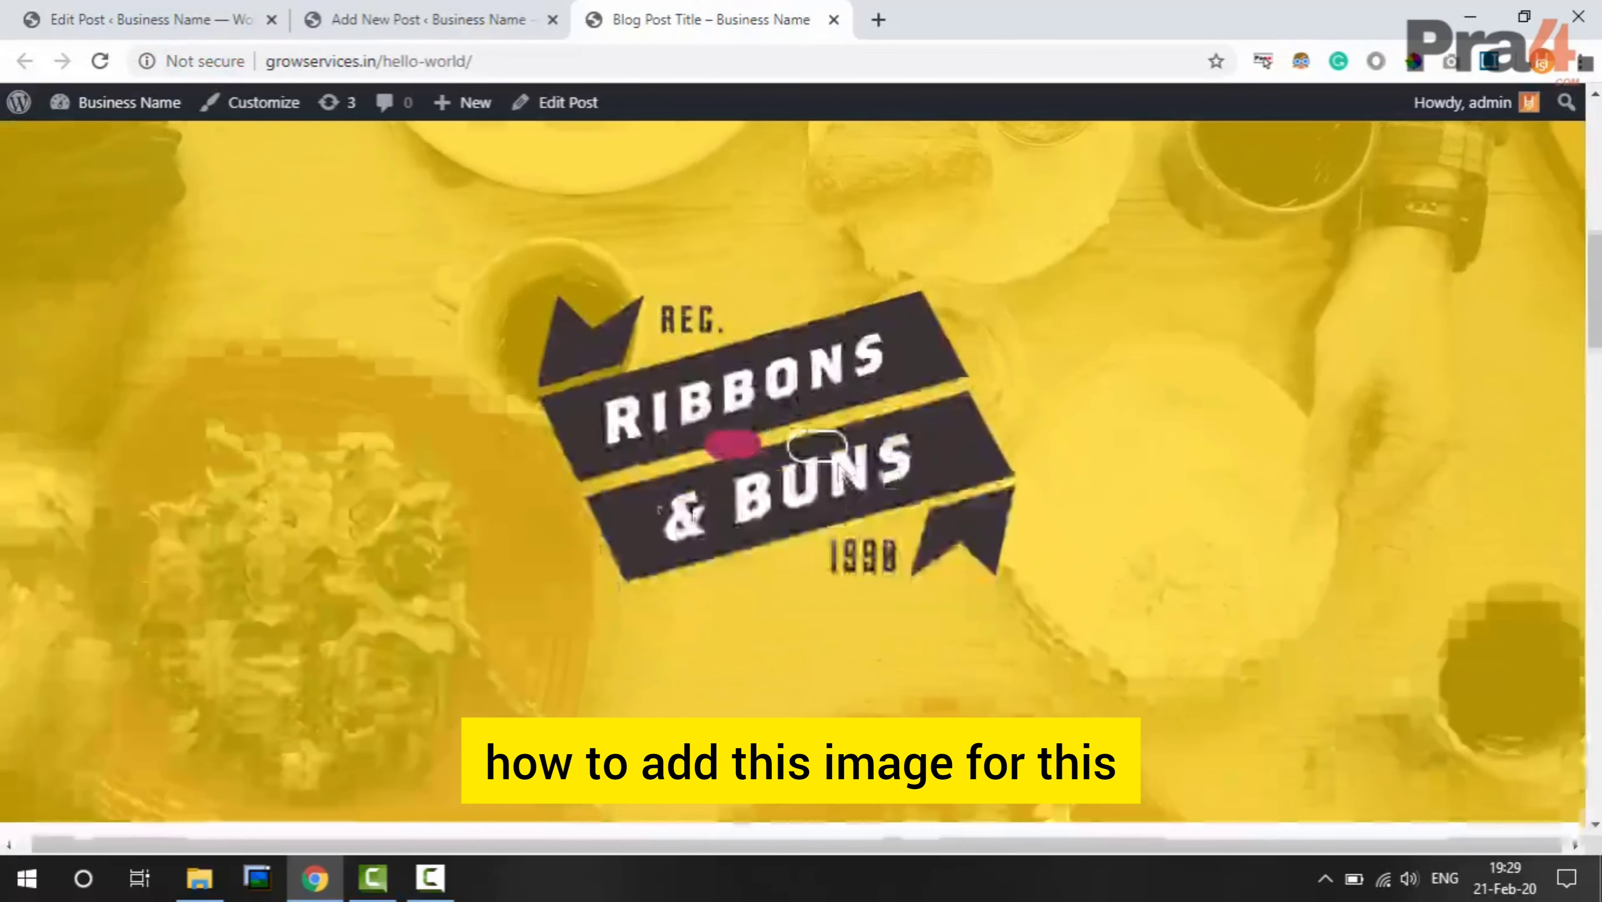
{"action": "left_click", "coordinate": [430, 19]}
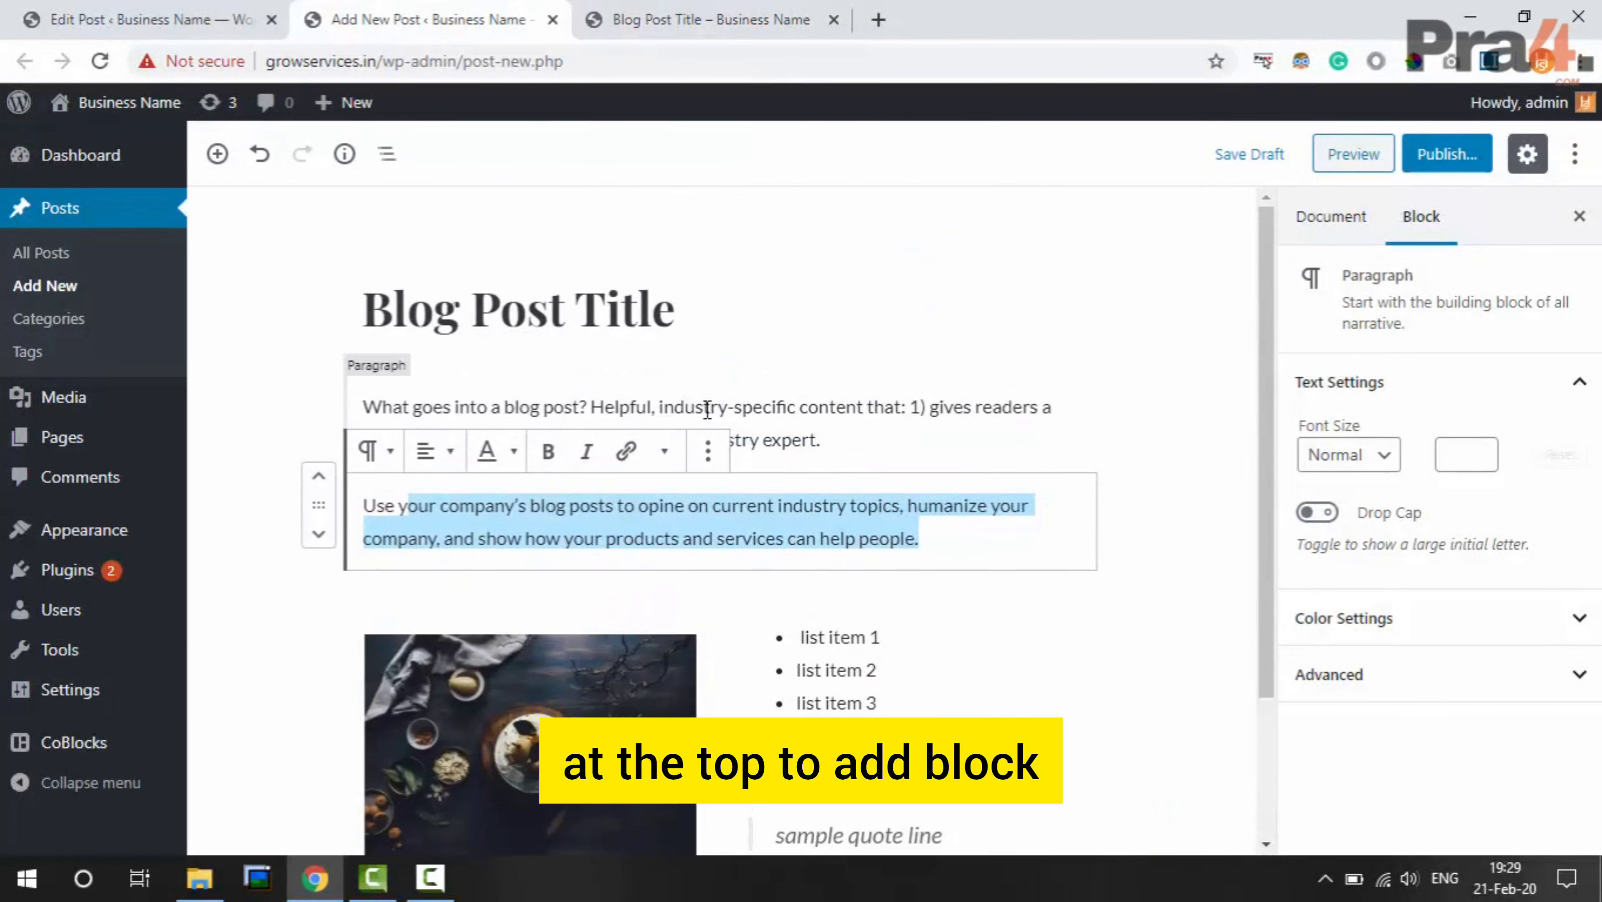
Insert a Hero block before the first paragraph, directly below the post title
{"action": "left_click", "coordinate": [628, 414]}
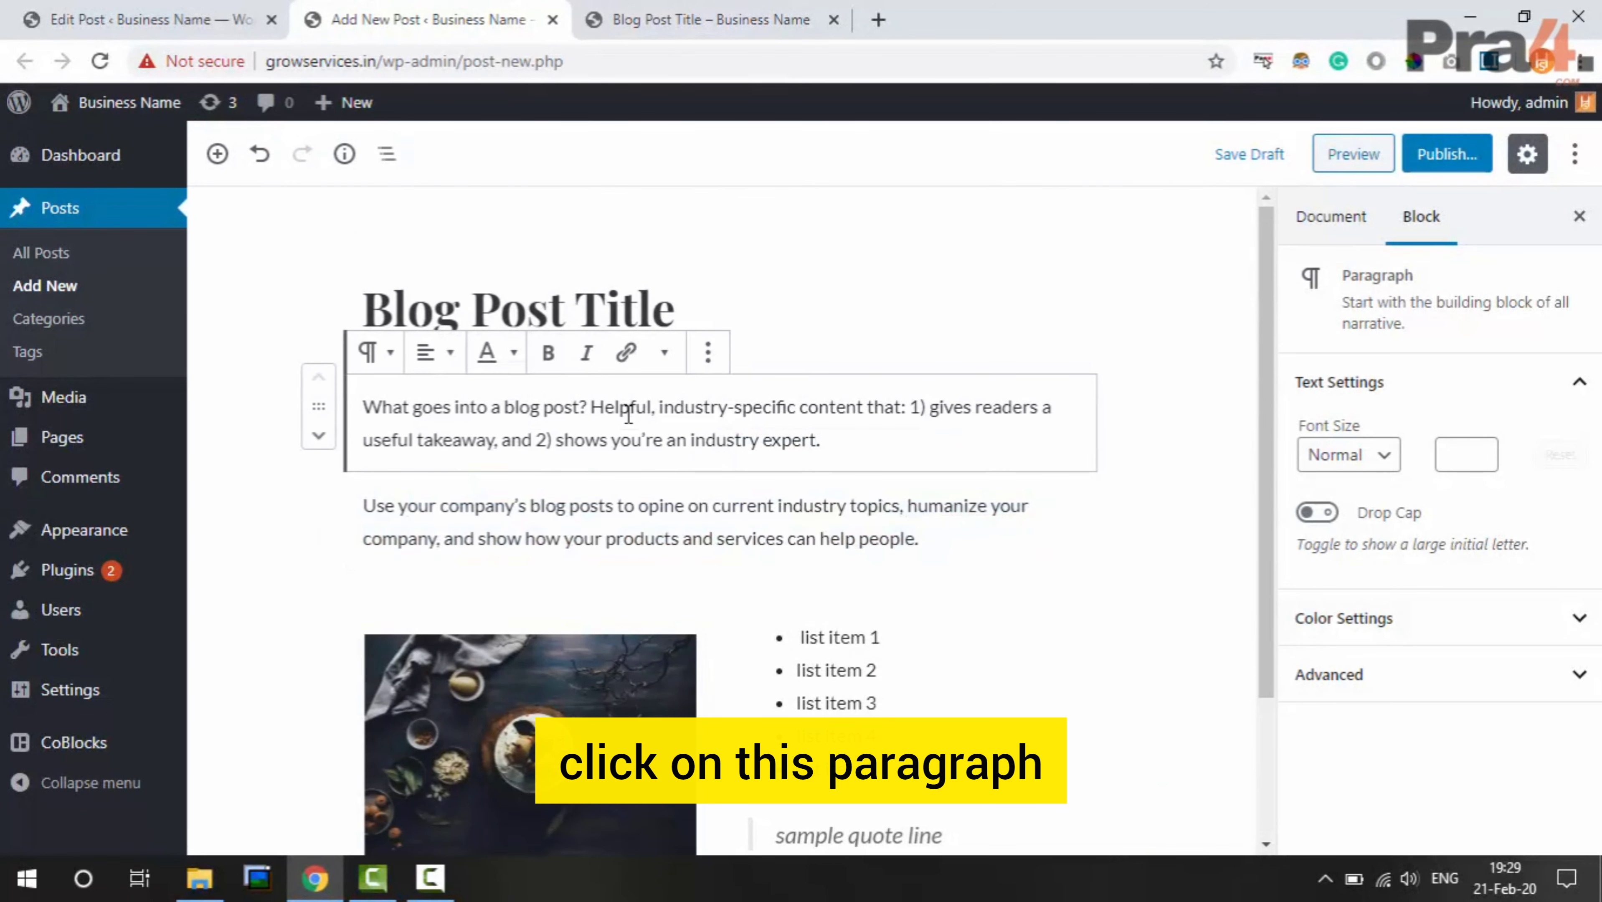
{"action": "left_click", "coordinate": [707, 357]}
{"action": "left_click", "coordinate": [767, 512]}
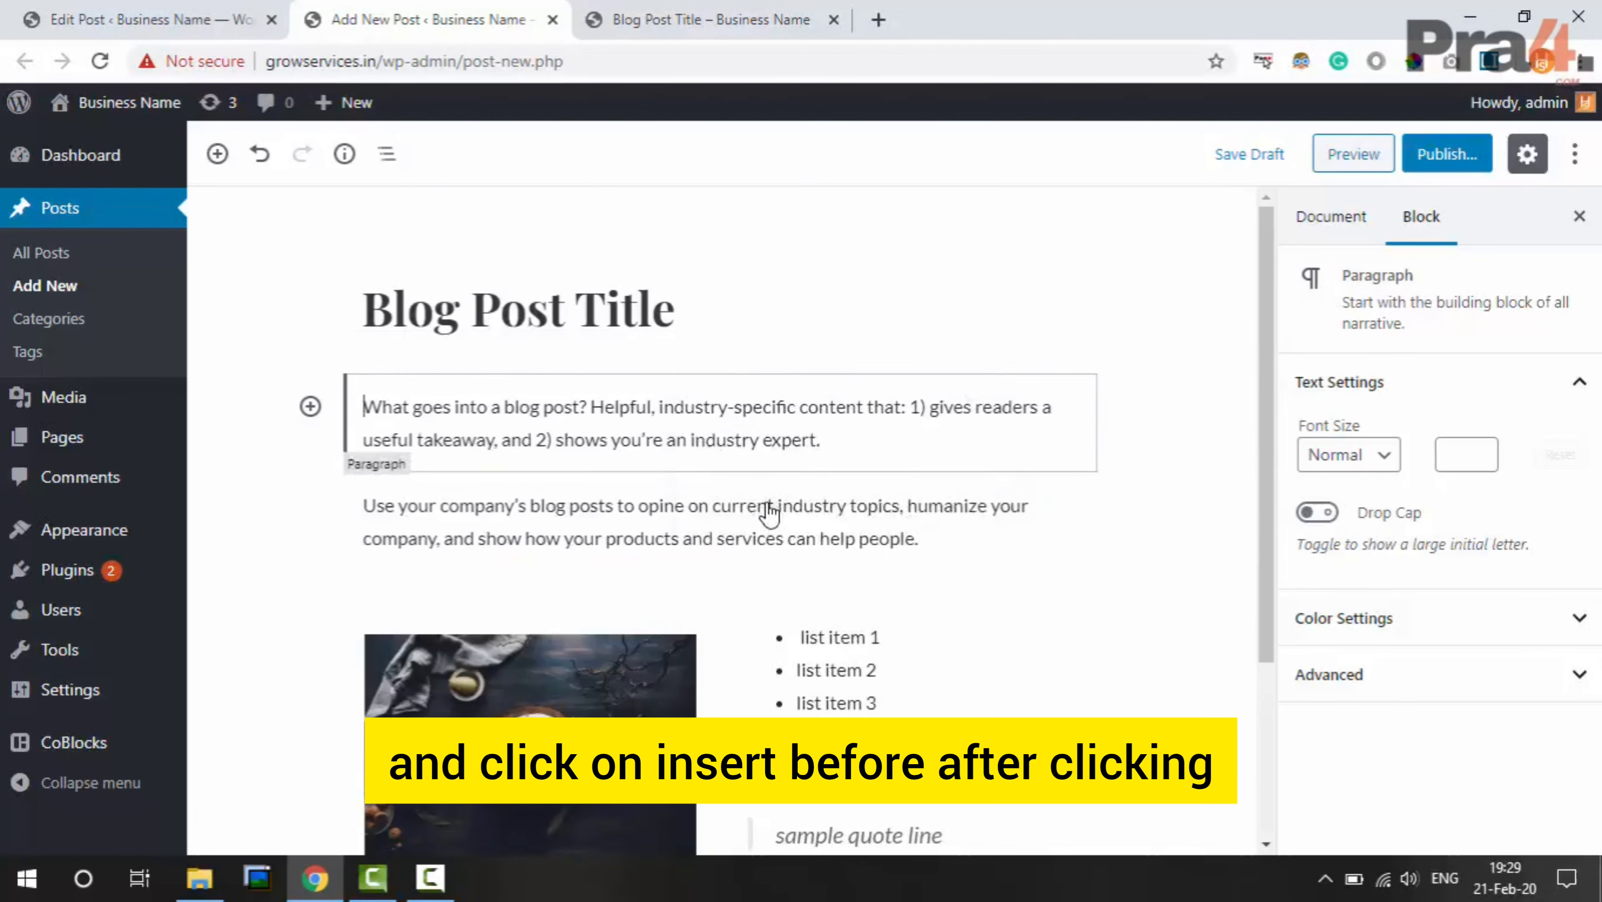
{"action": "left_click", "coordinate": [310, 408]}
{"action": "type", "text": "hero"}
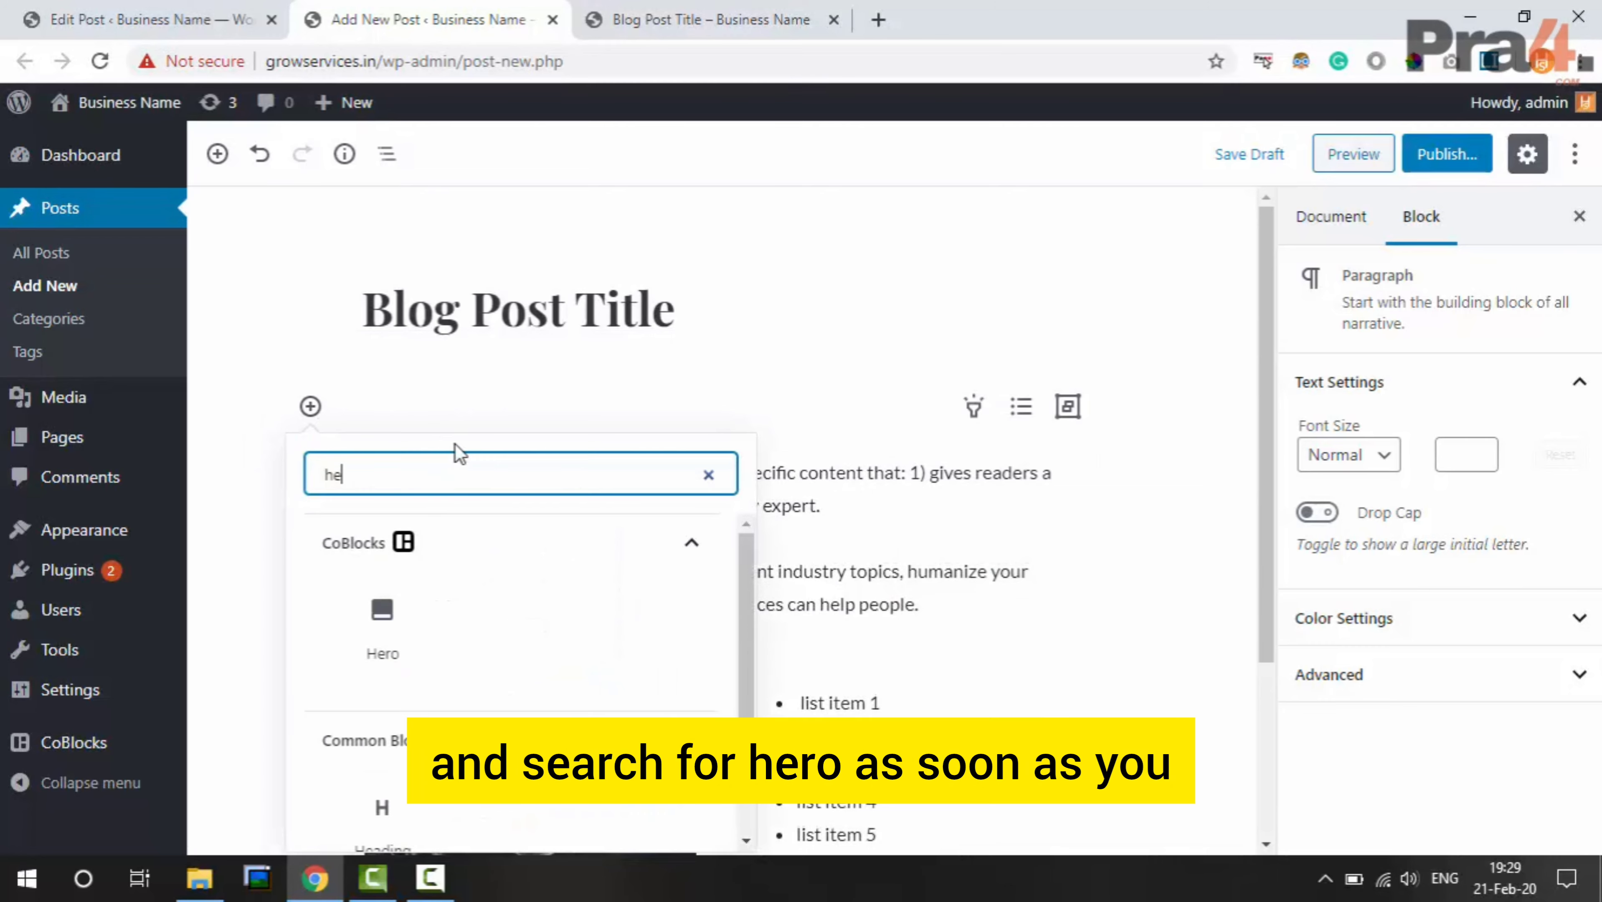
{"action": "left_click", "coordinate": [393, 635]}
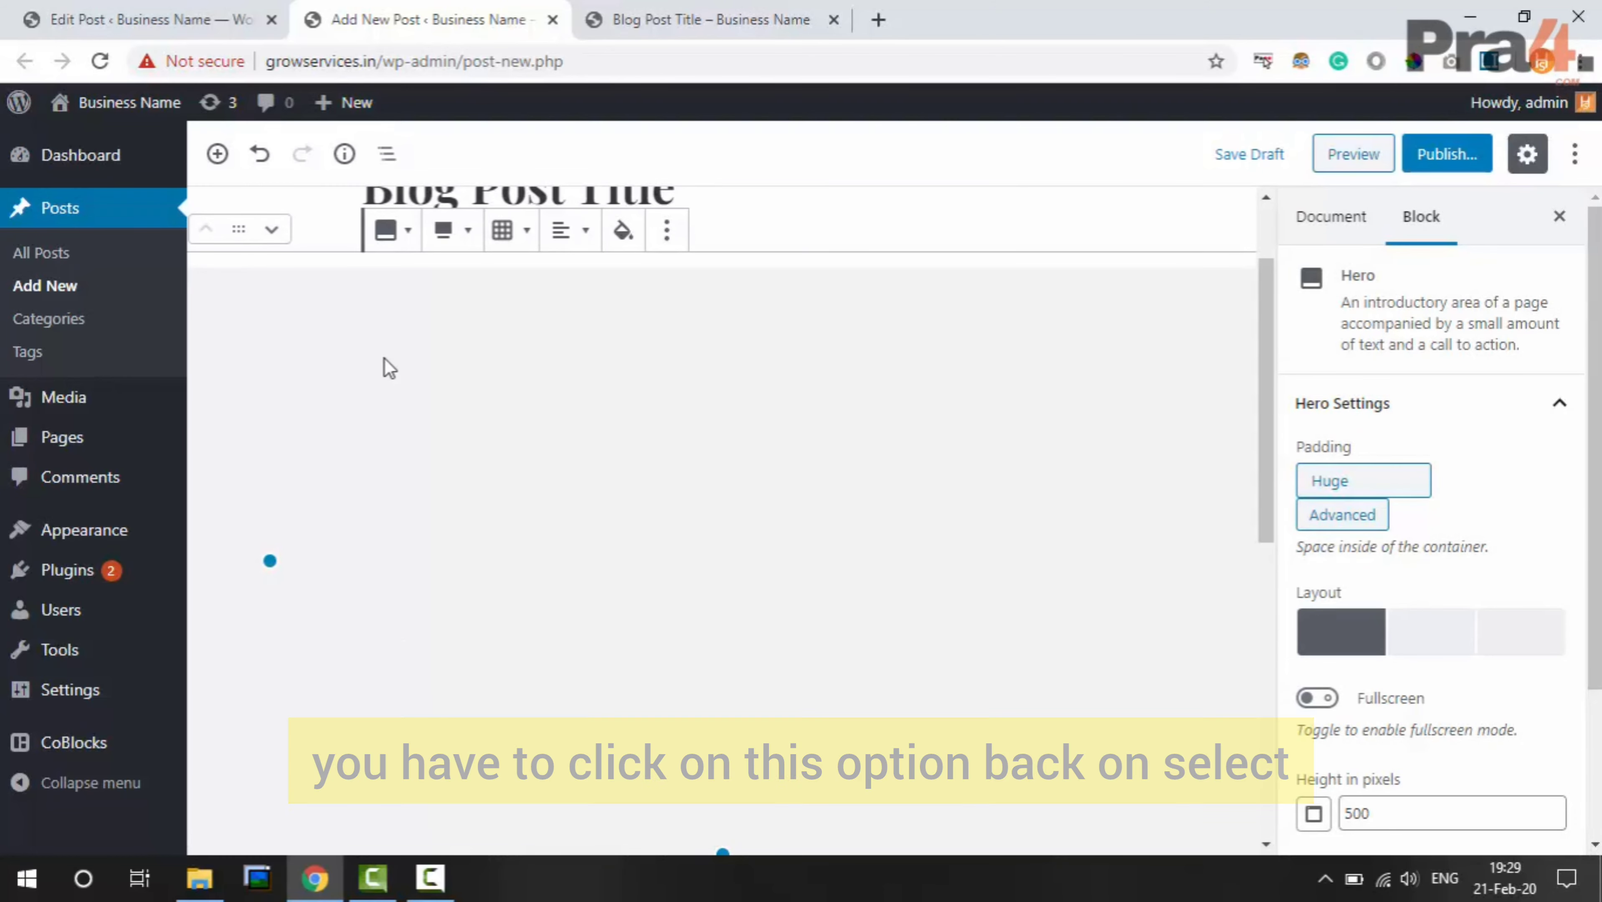
Set the Hero block's background to the yellow "Ribbons & Buns" image portfolio-1a.jpg from the media library and check it in the post
{"action": "left_click", "coordinate": [622, 231]}
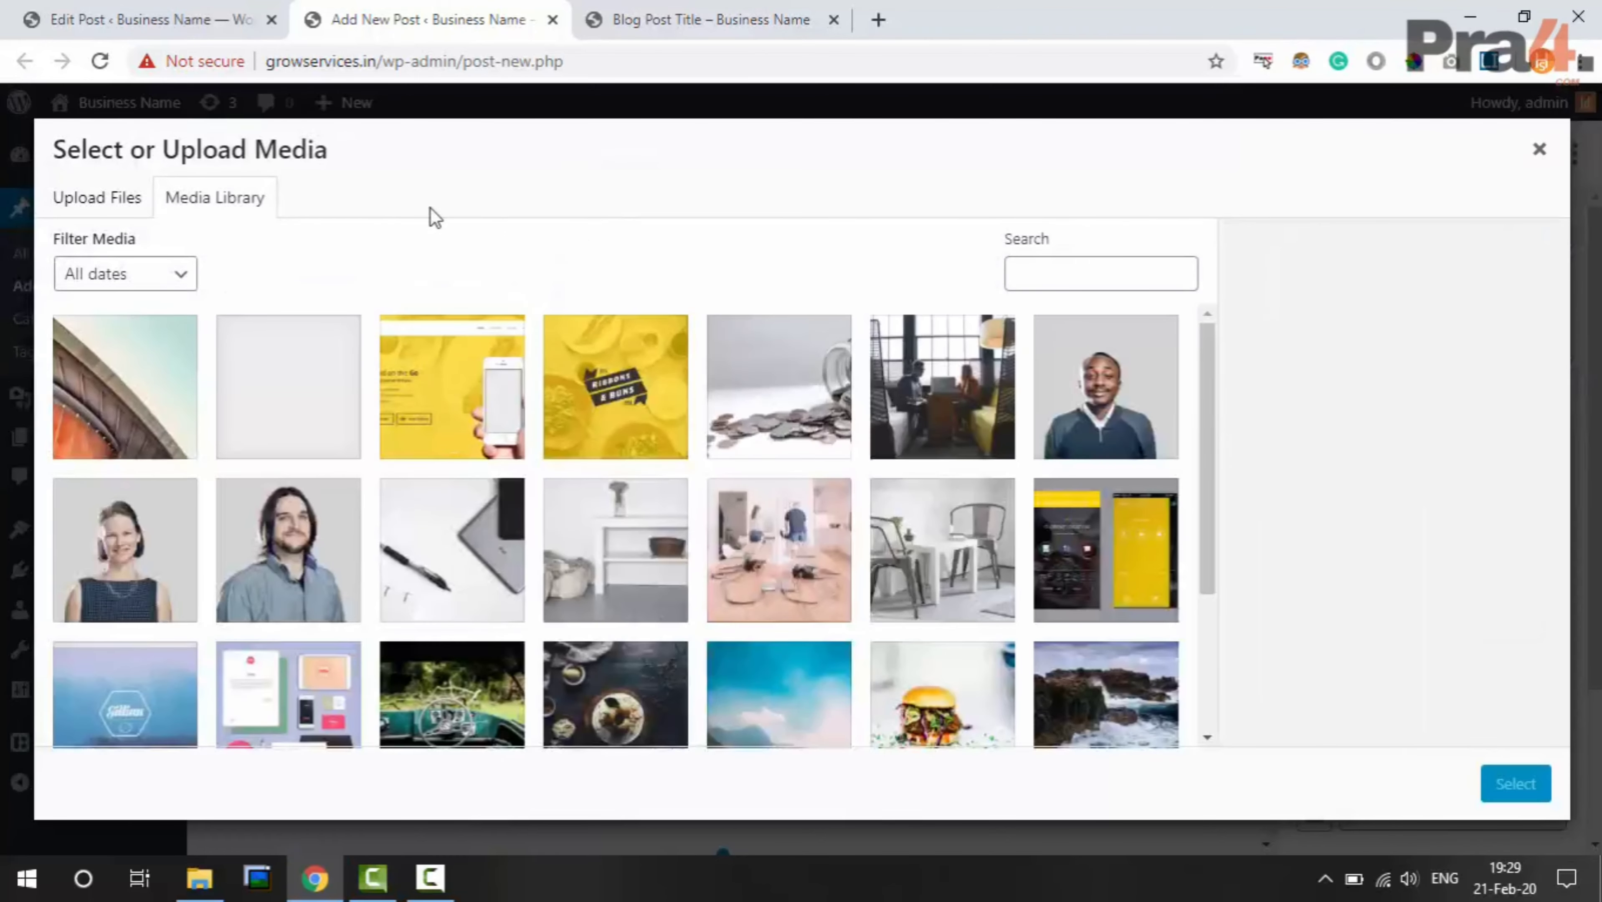
{"action": "left_click", "coordinate": [612, 407]}
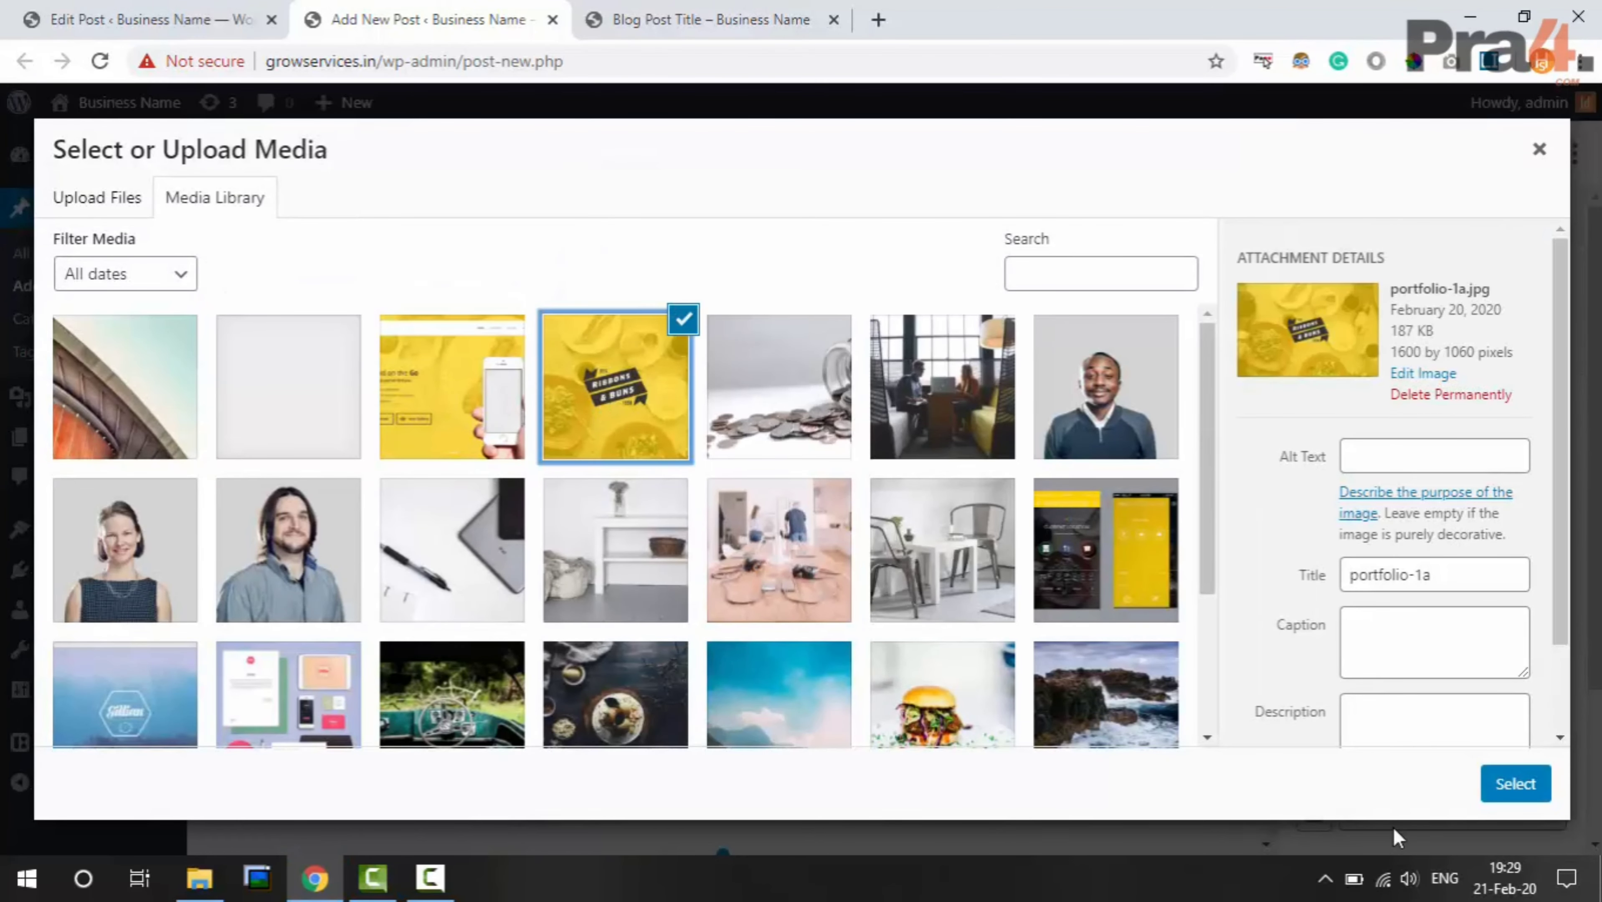
{"action": "left_click", "coordinate": [1516, 785]}
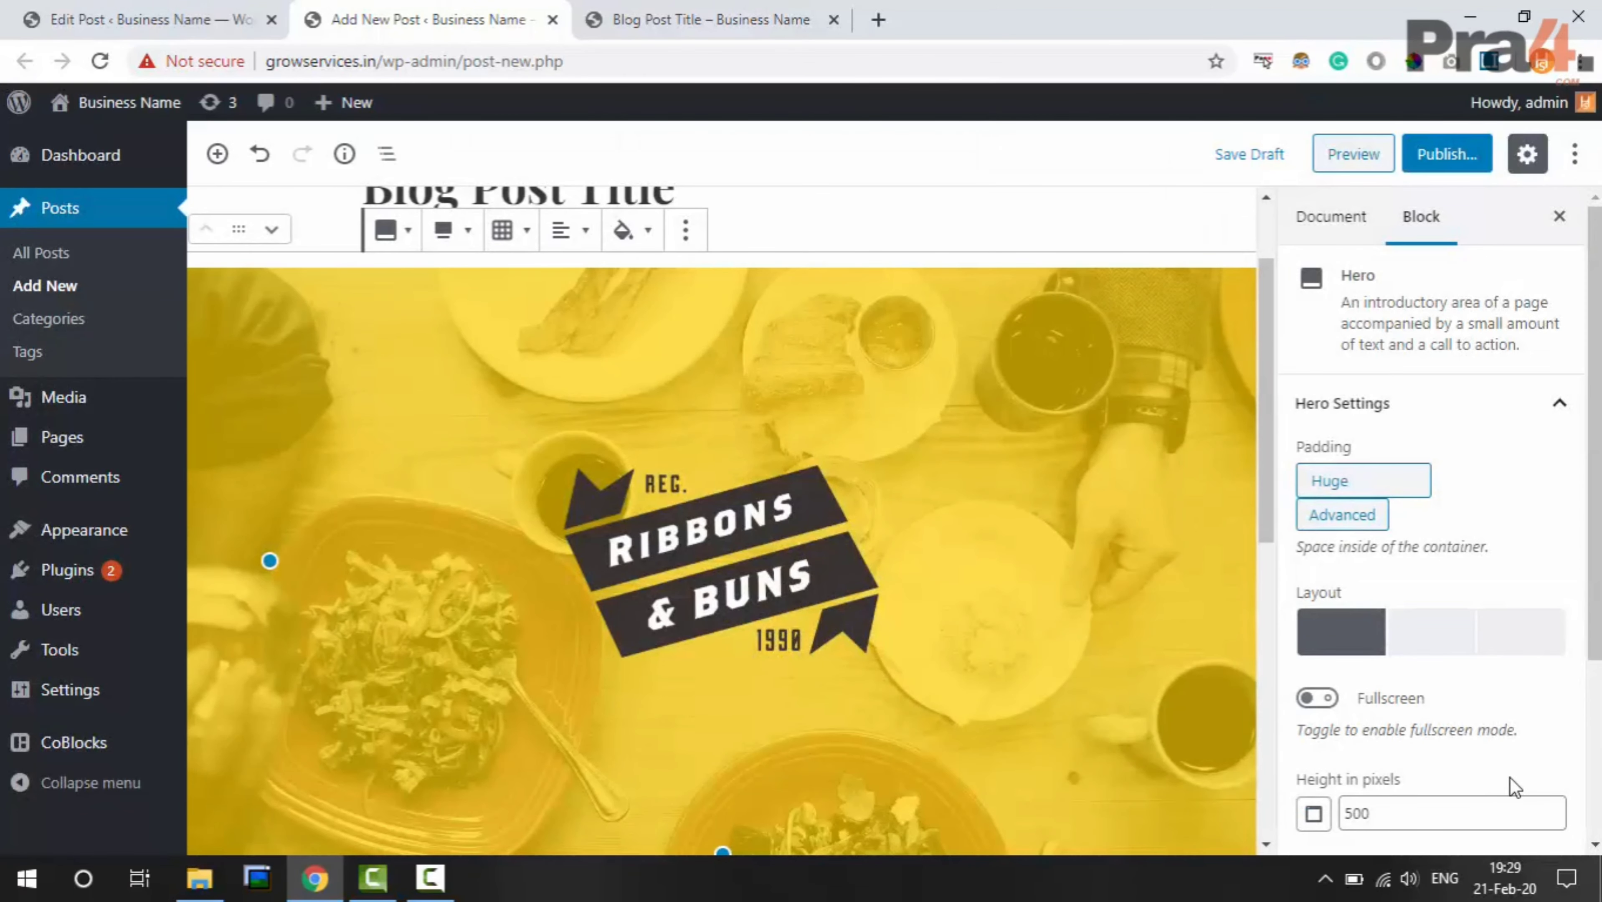
{"action": "scroll", "coordinate": [1033, 545], "scroll_direction": "down", "scroll_amount": 6}
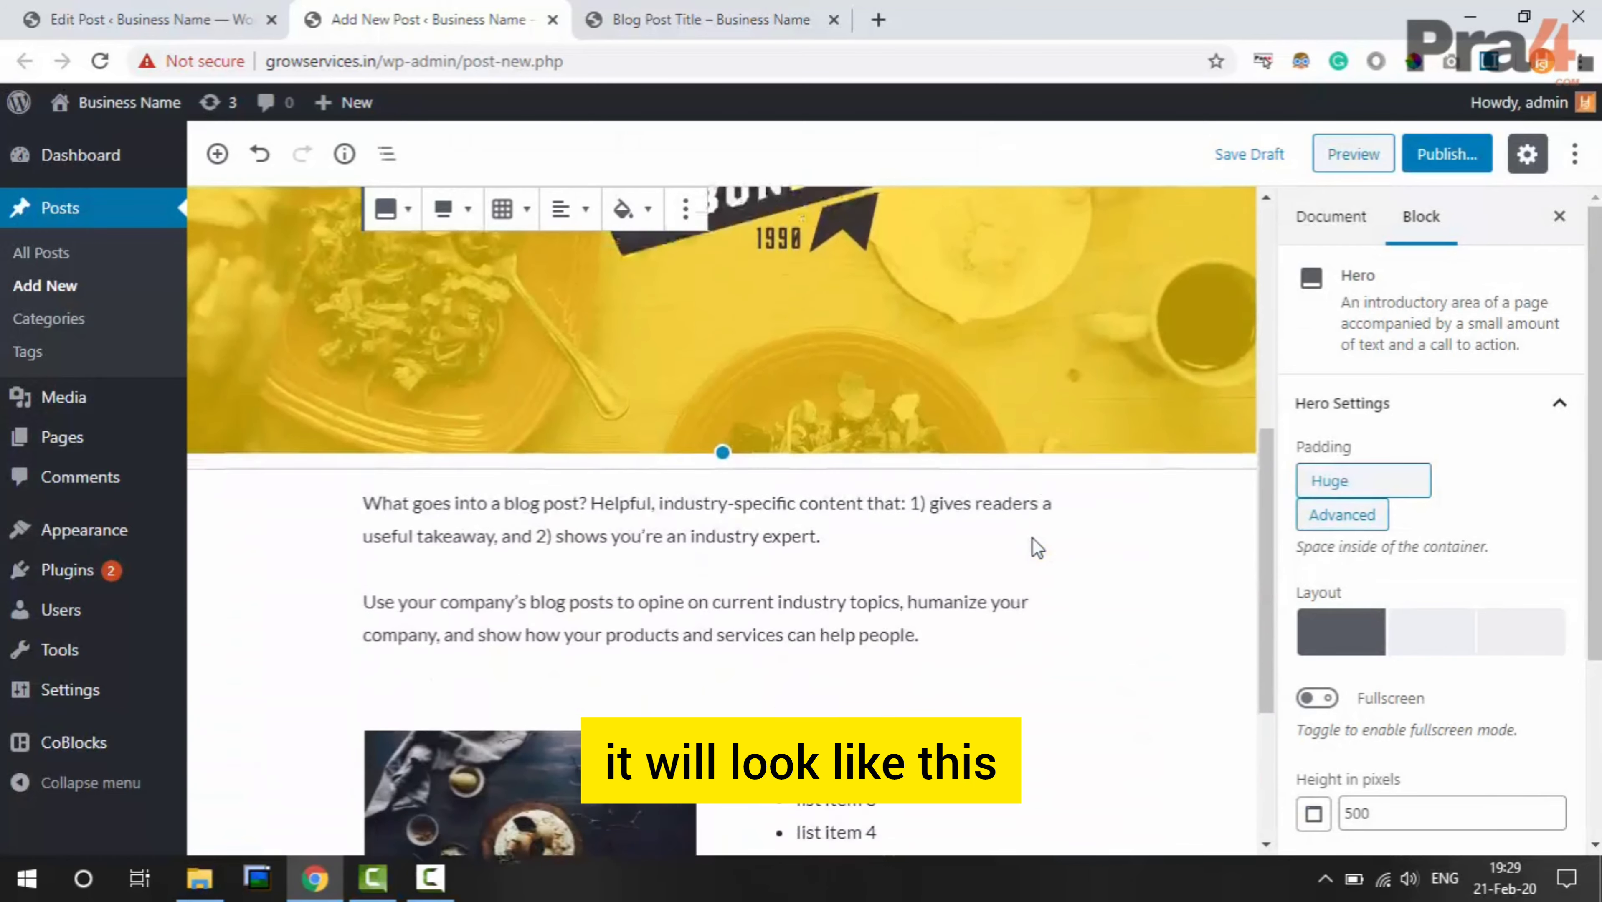
{"action": "scroll", "coordinate": [1036, 547], "scroll_direction": "up", "scroll_amount": 2}
{"action": "scroll", "coordinate": [1036, 547], "scroll_direction": "down", "scroll_amount": 3}
{"action": "scroll", "coordinate": [1036, 547], "scroll_direction": "up", "scroll_amount": 6}
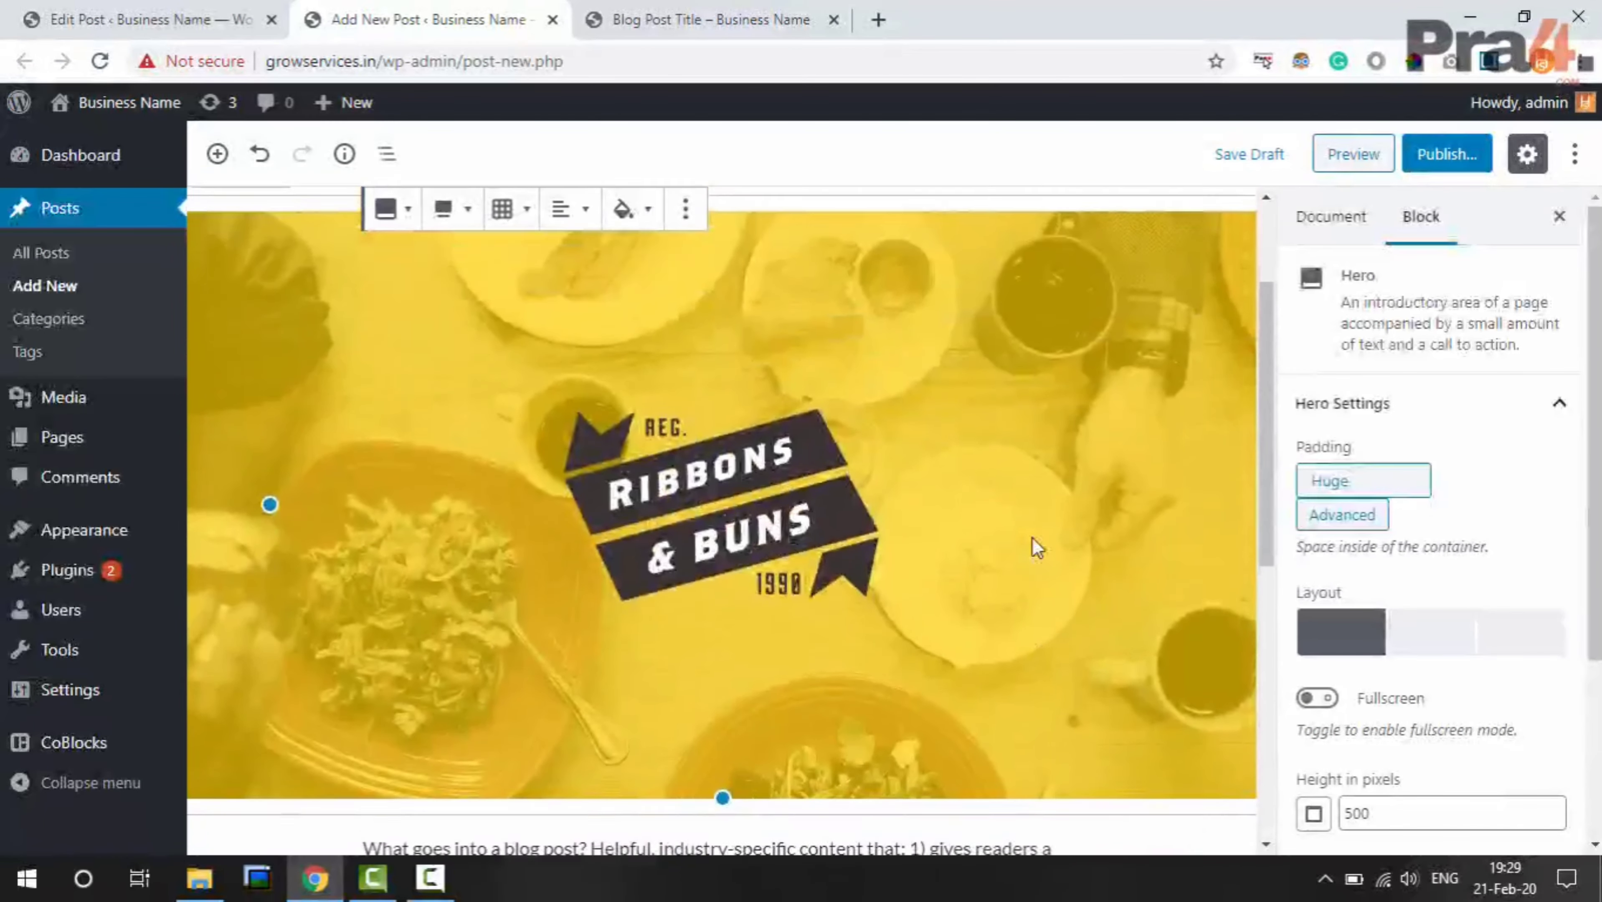
{"action": "scroll", "coordinate": [1037, 548], "scroll_direction": "down", "scroll_amount": 3}
{"action": "scroll", "coordinate": [1036, 547], "scroll_direction": "down", "scroll_amount": 5}
Copy the two paragraphs above "Sample Heading 1" in the published blog post
{"action": "left_click", "coordinate": [711, 20]}
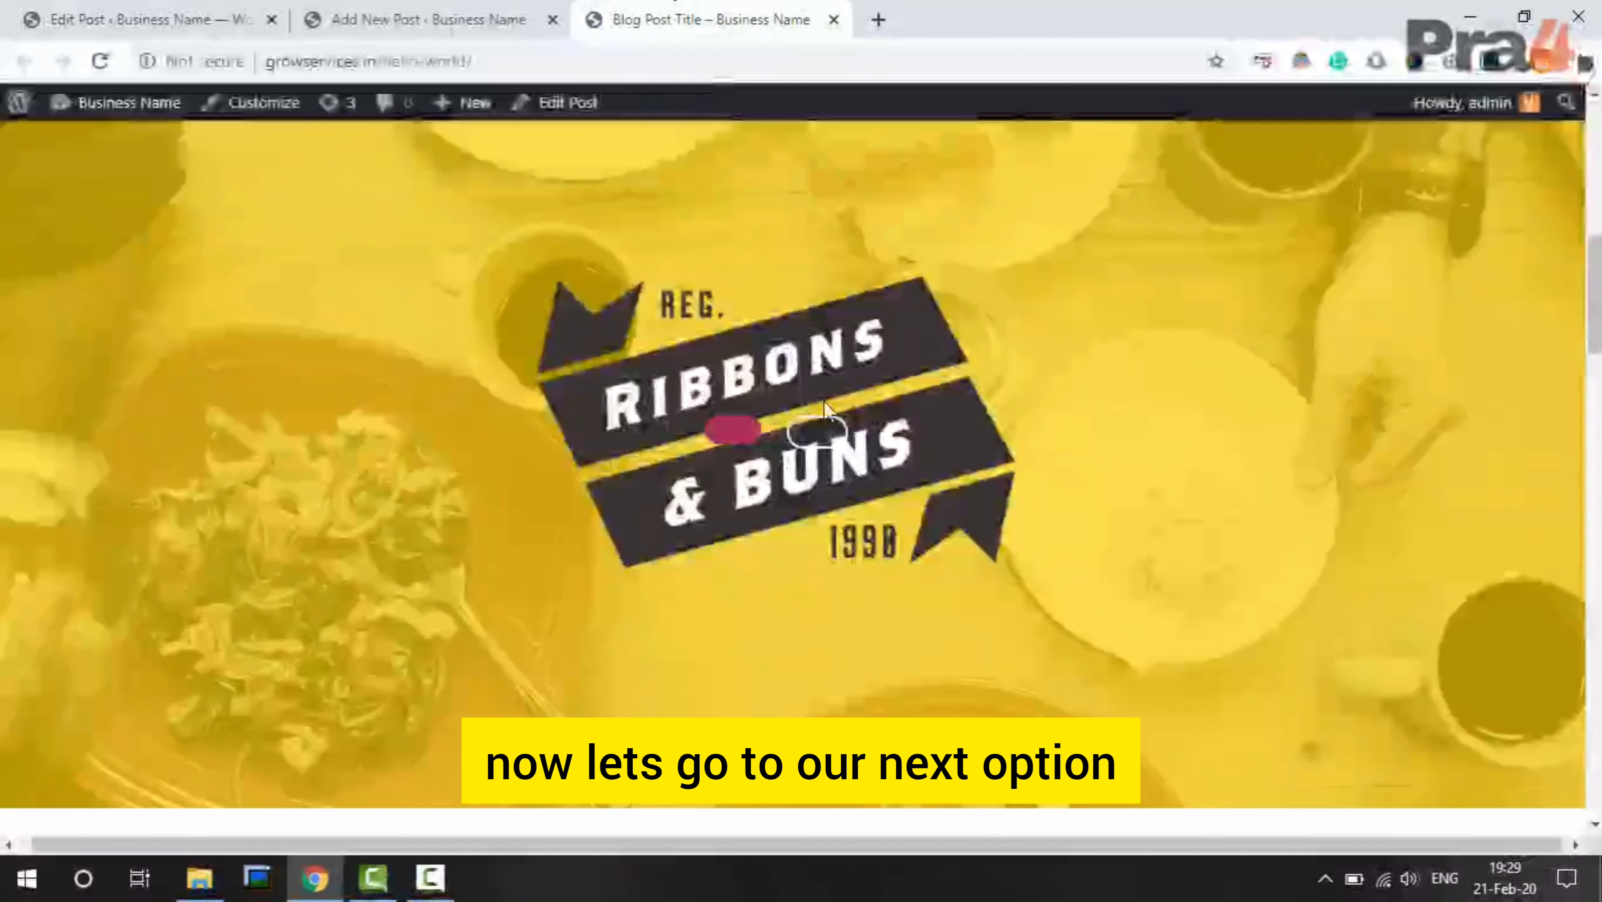
{"action": "scroll", "coordinate": [825, 416], "scroll_direction": "down", "scroll_amount": 4}
{"action": "scroll", "coordinate": [823, 408], "scroll_direction": "down", "scroll_amount": 8}
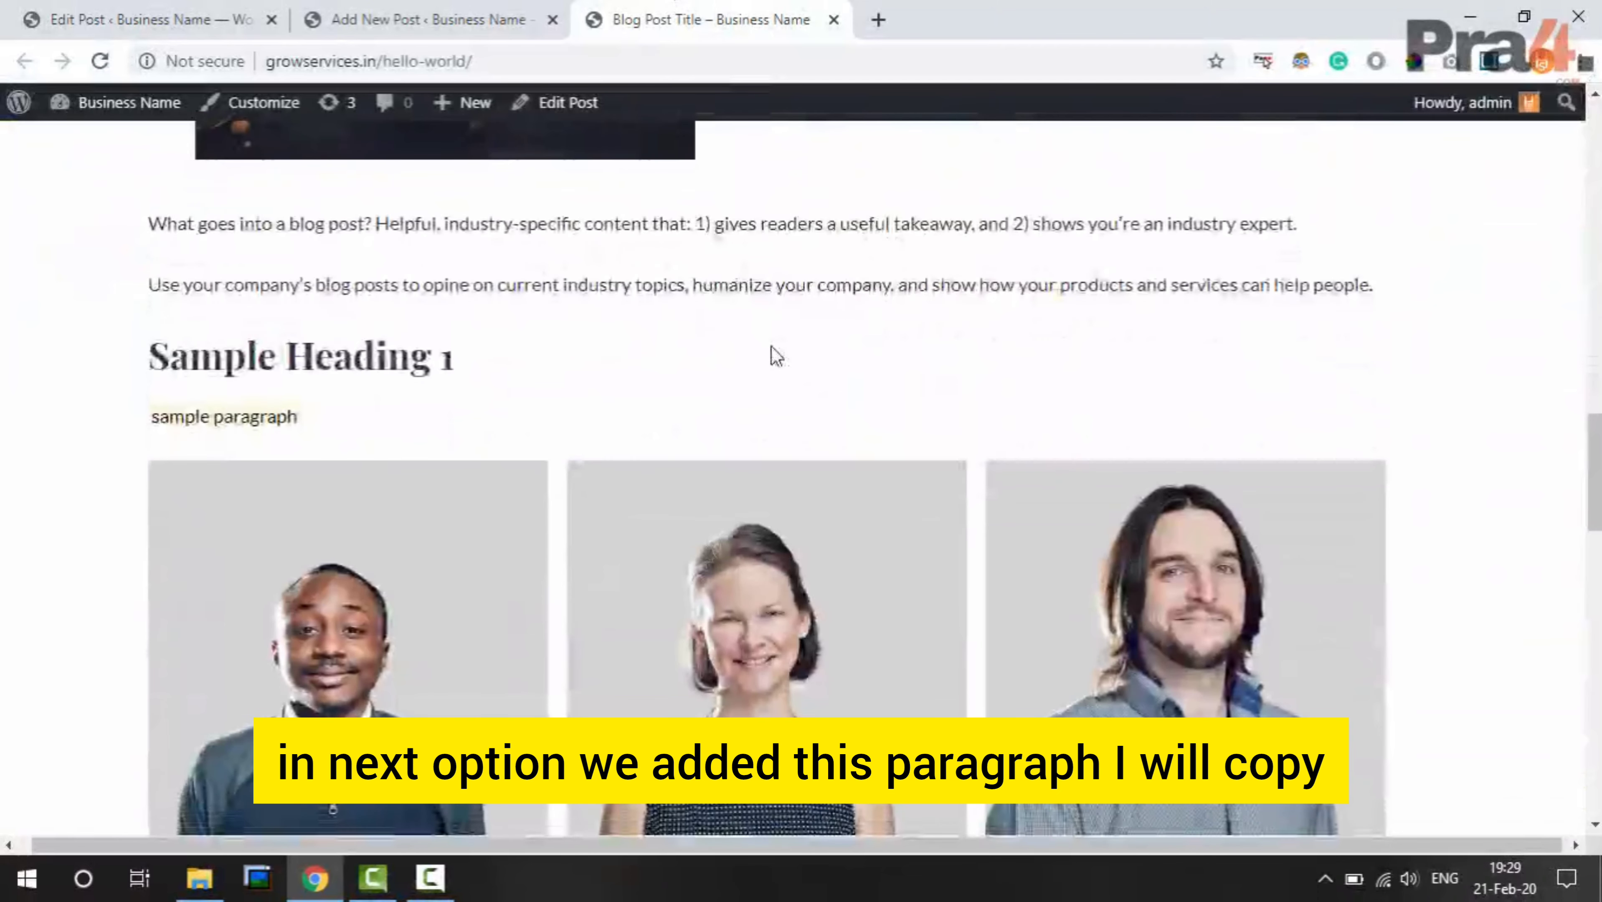
{"action": "scroll", "coordinate": [769, 354], "scroll_direction": "up", "scroll_amount": 1}
{"action": "left_click_drag", "start_coordinate": [166, 278], "coordinate": [417, 332]}
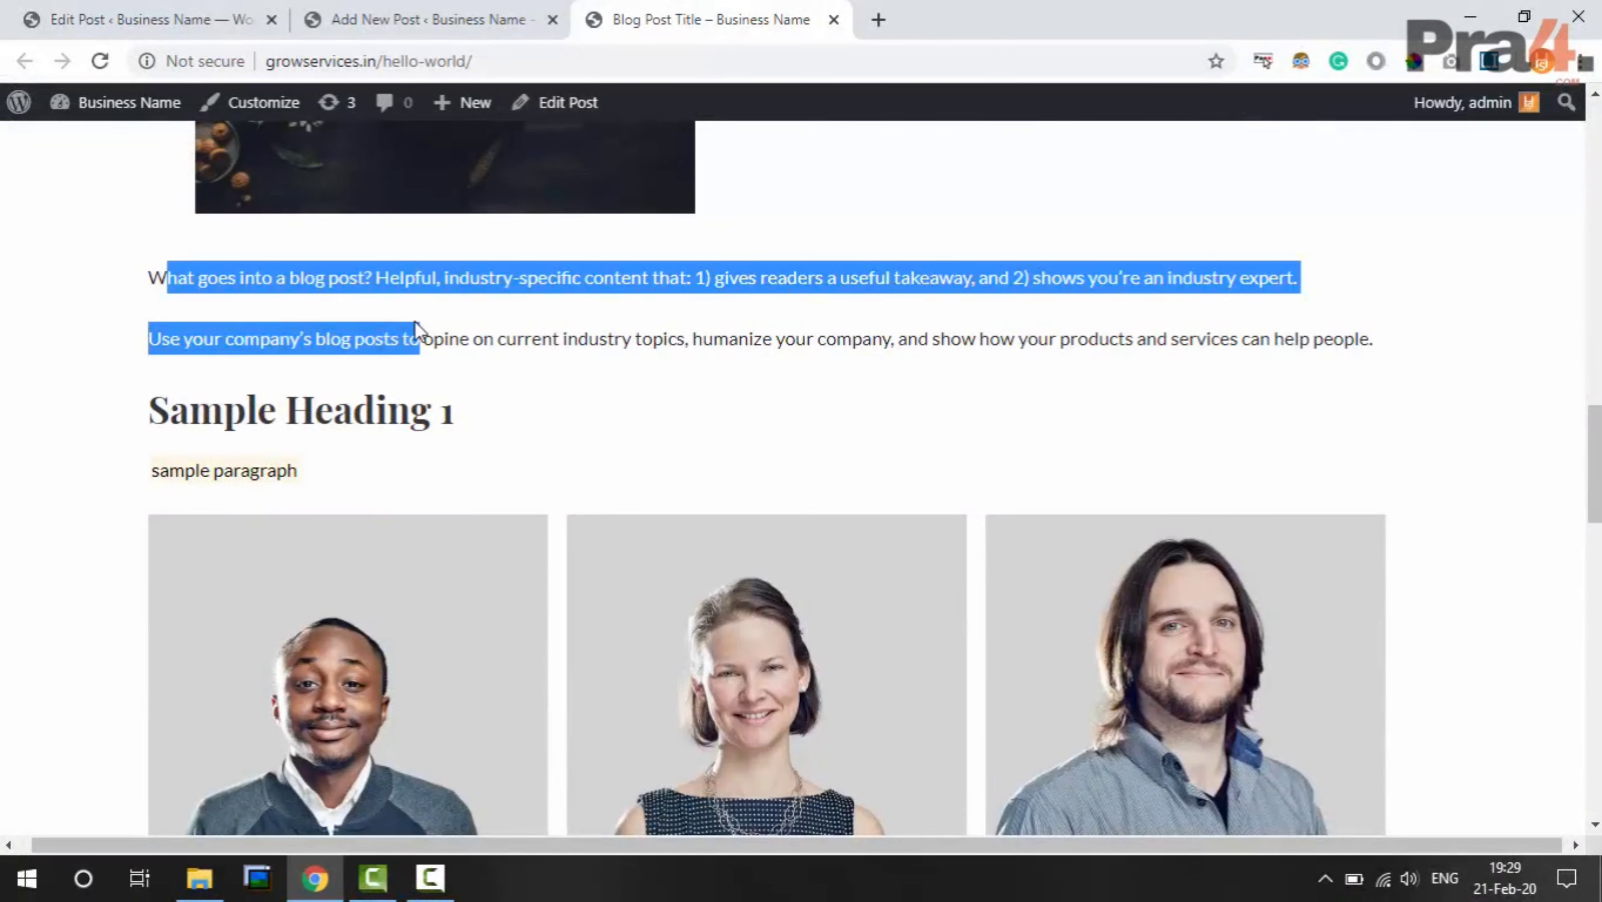
{"action": "left_click", "coordinate": [209, 283]}
{"action": "left_click_drag", "start_coordinate": [169, 279], "coordinate": [1451, 354]}
{"action": "key", "text": "ctrl+c"}
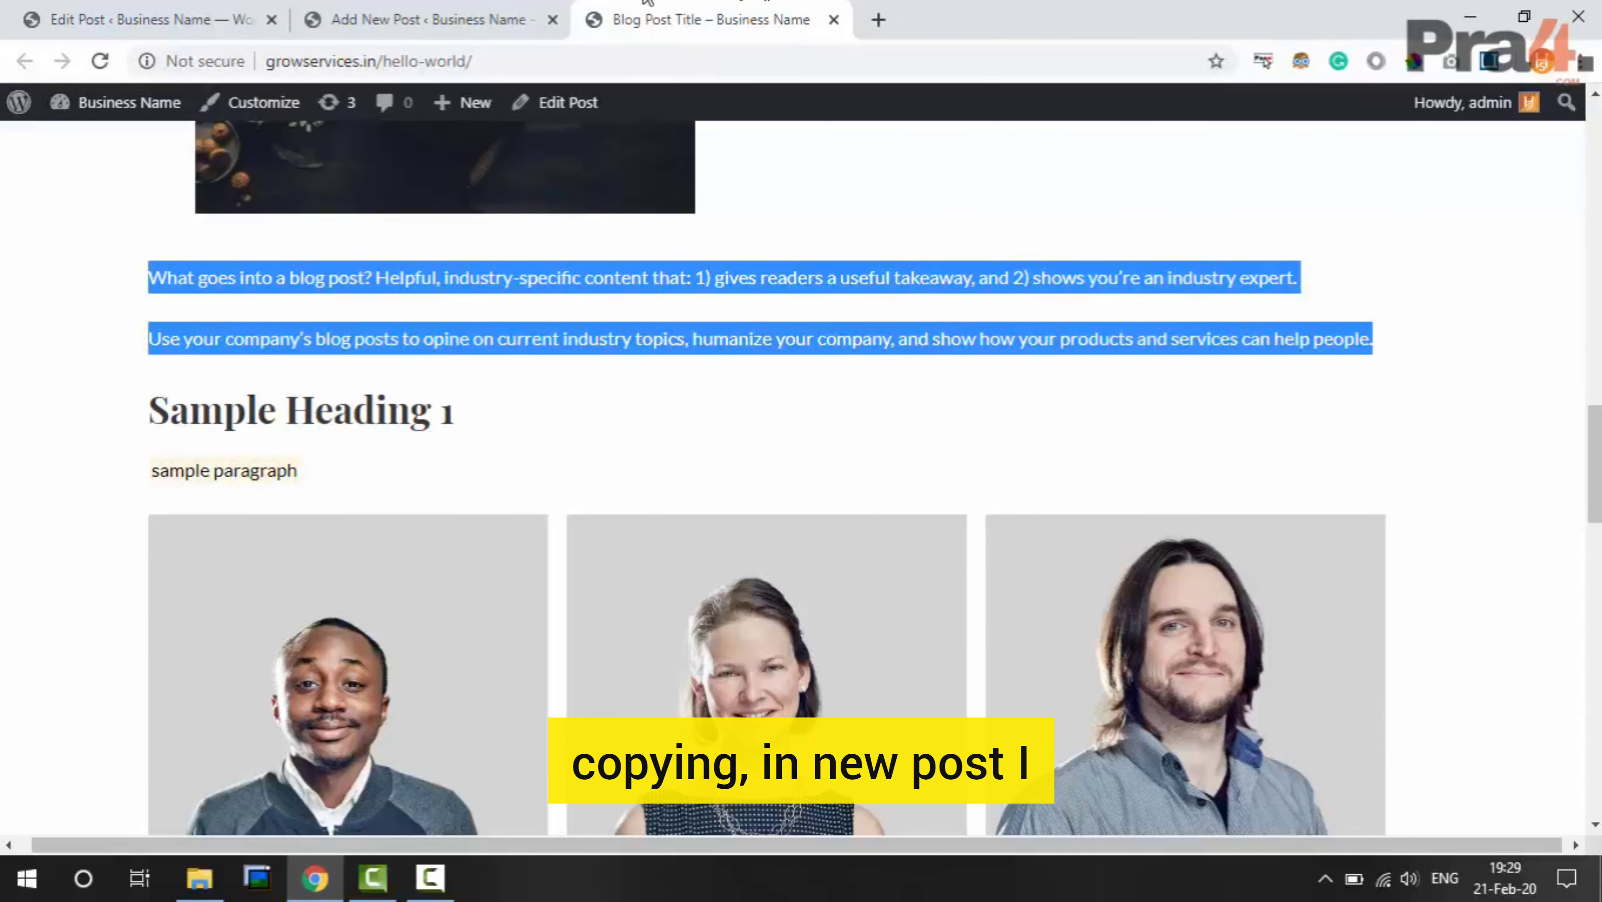
Paste the two copied paragraphs into the empty block below the two-column row of the new post
{"action": "left_click", "coordinate": [476, 12]}
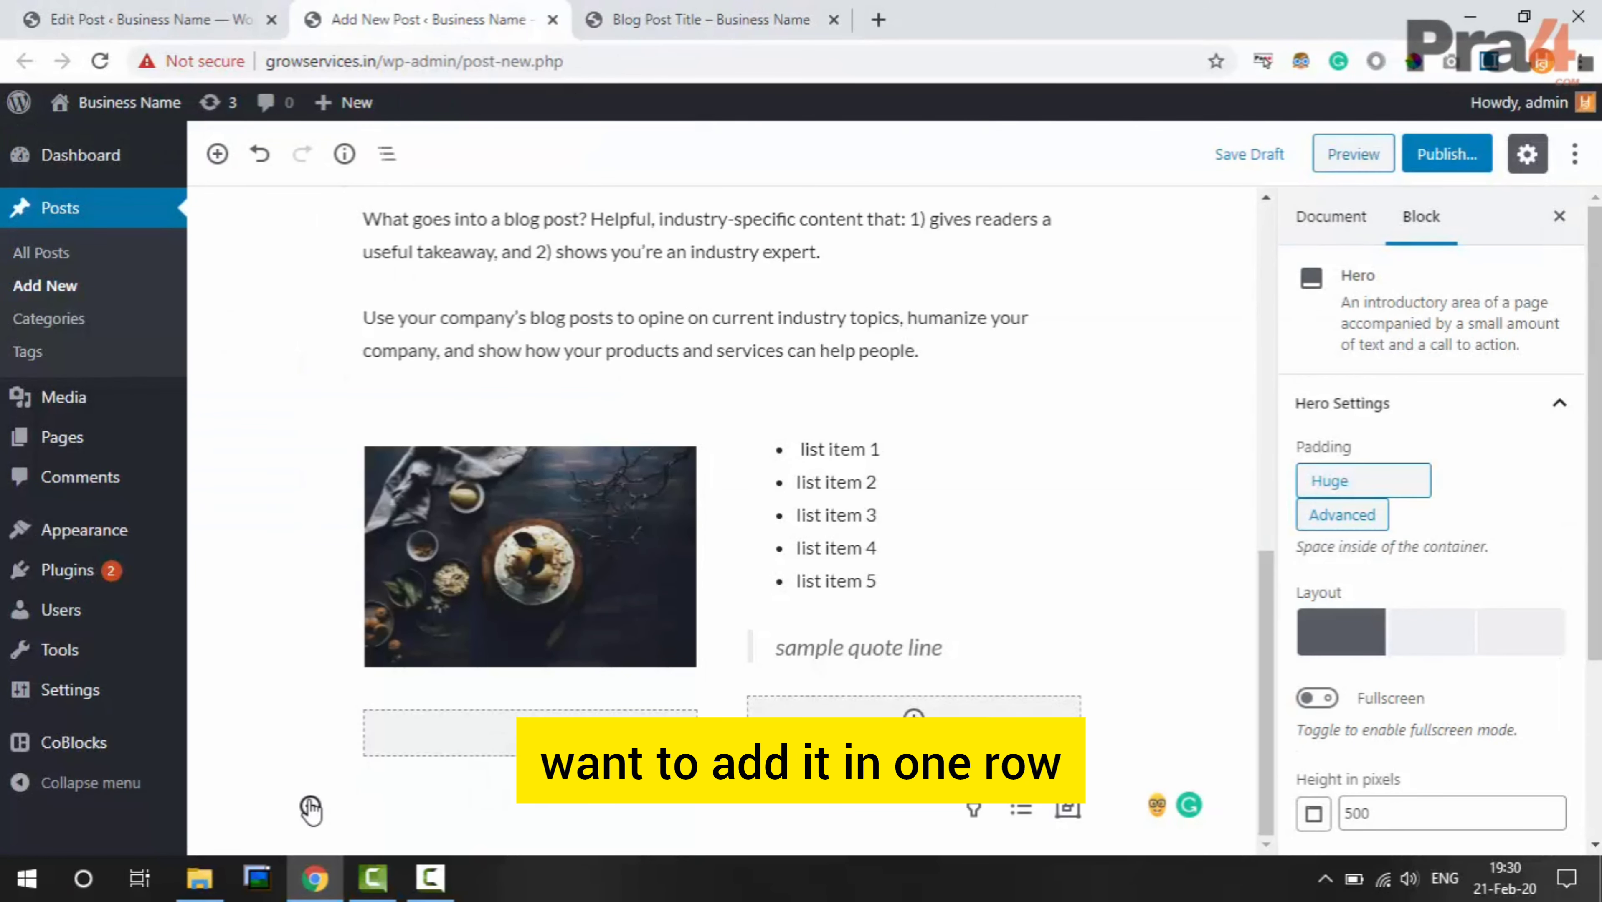
{"action": "left_click", "coordinate": [421, 810]}
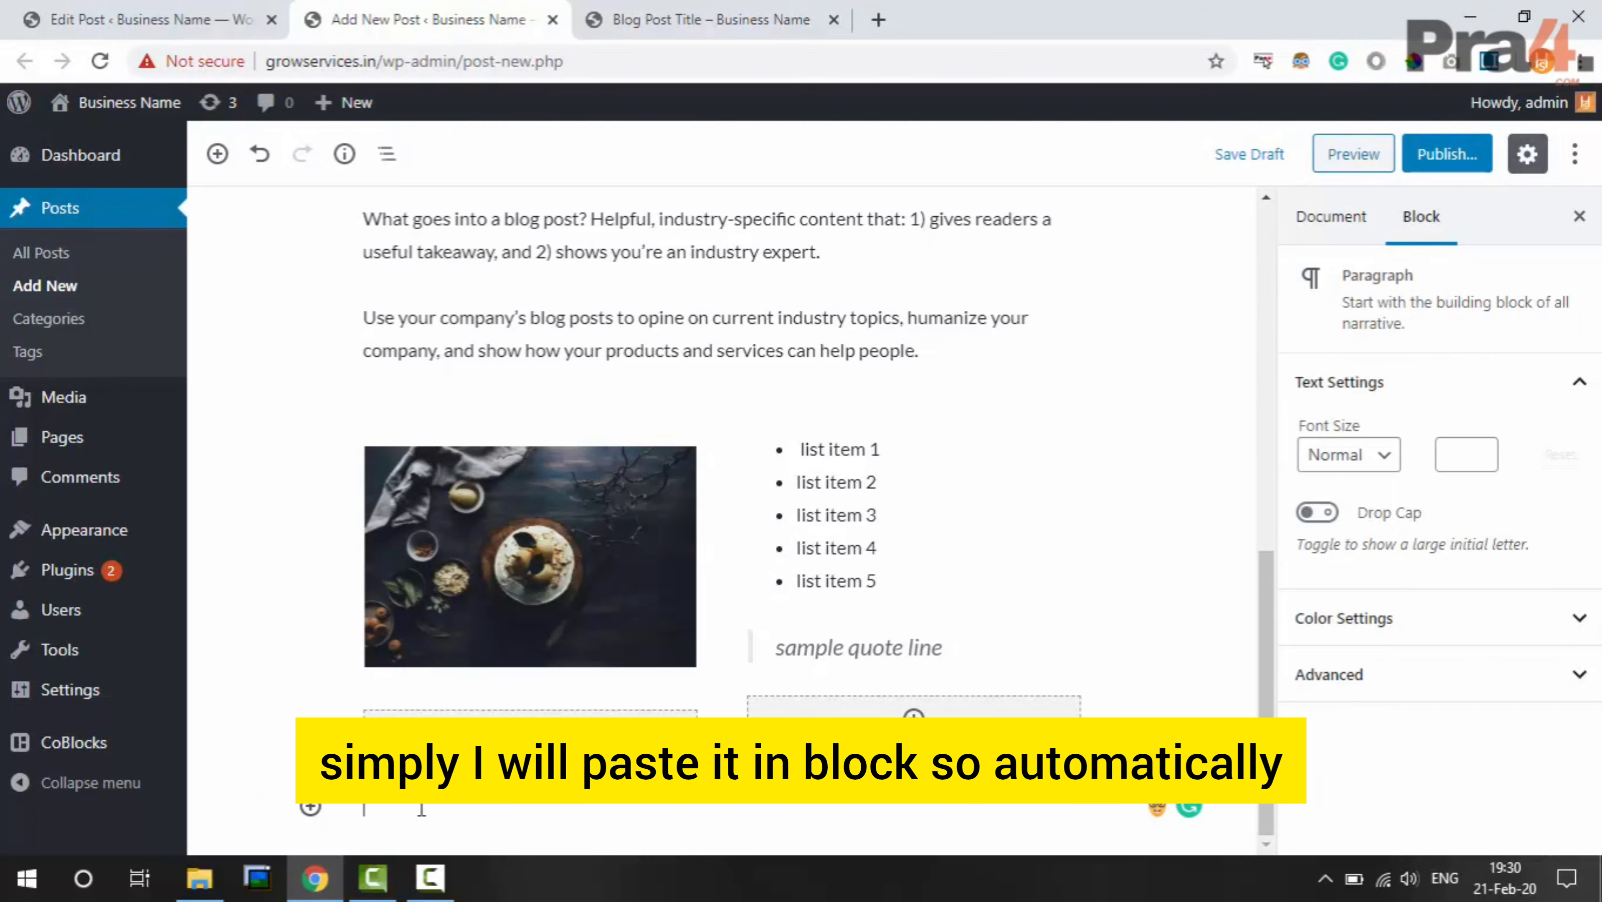
{"action": "key", "text": "ctrl+v"}
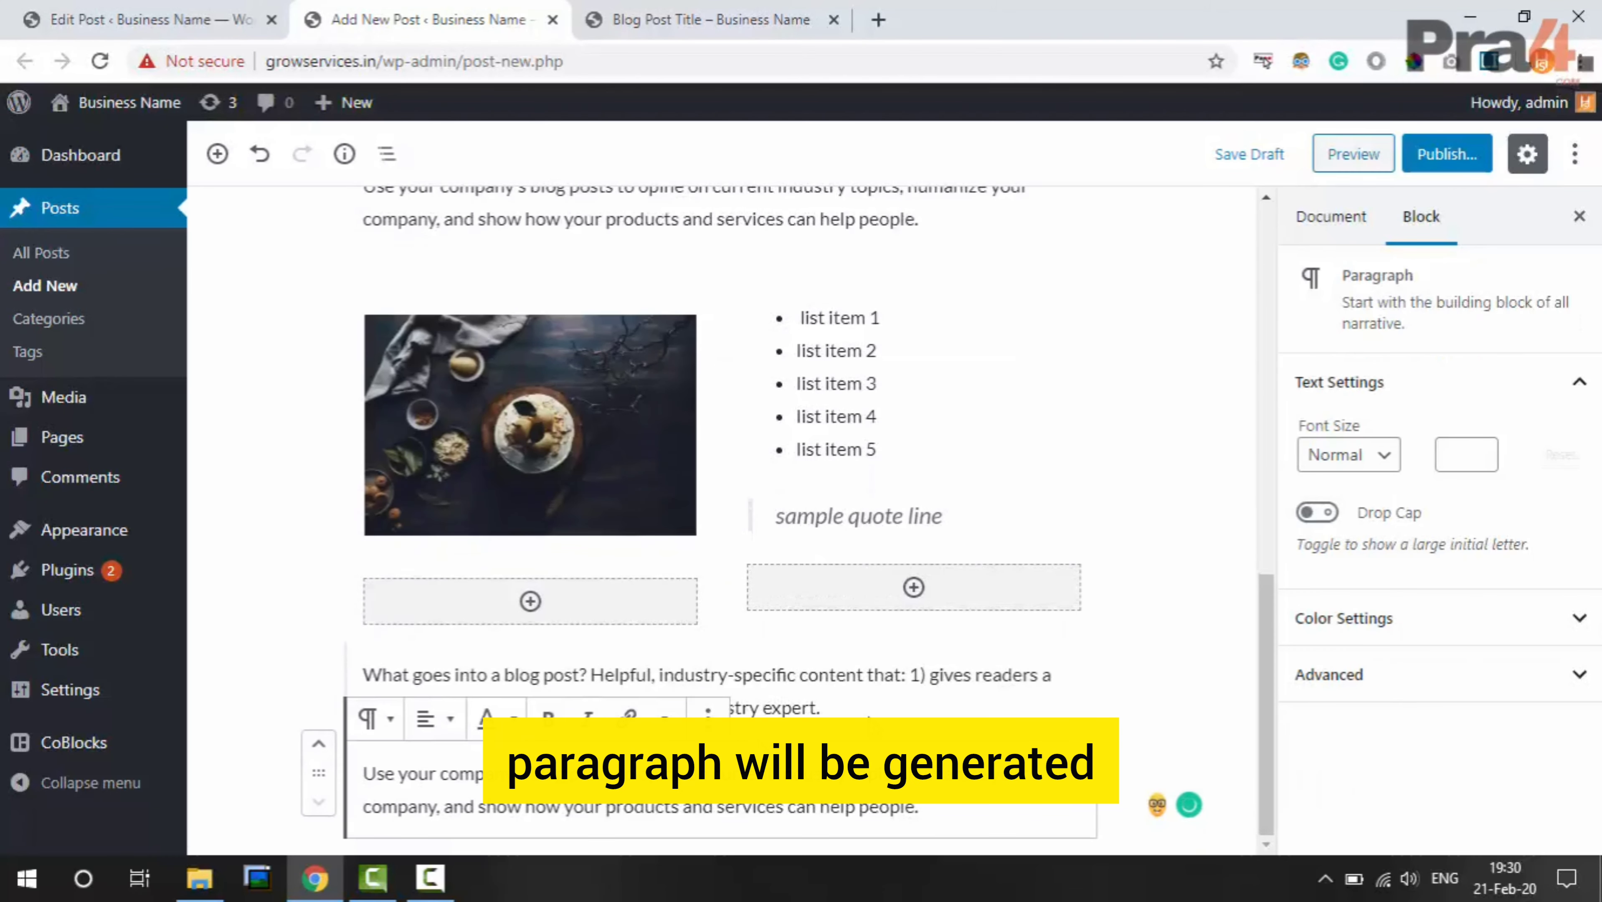
{"action": "left_click", "coordinate": [1241, 654]}
Examine the heading, sample paragraph and image grid in the published blog post and return to the new post
{"action": "left_click", "coordinate": [651, 19]}
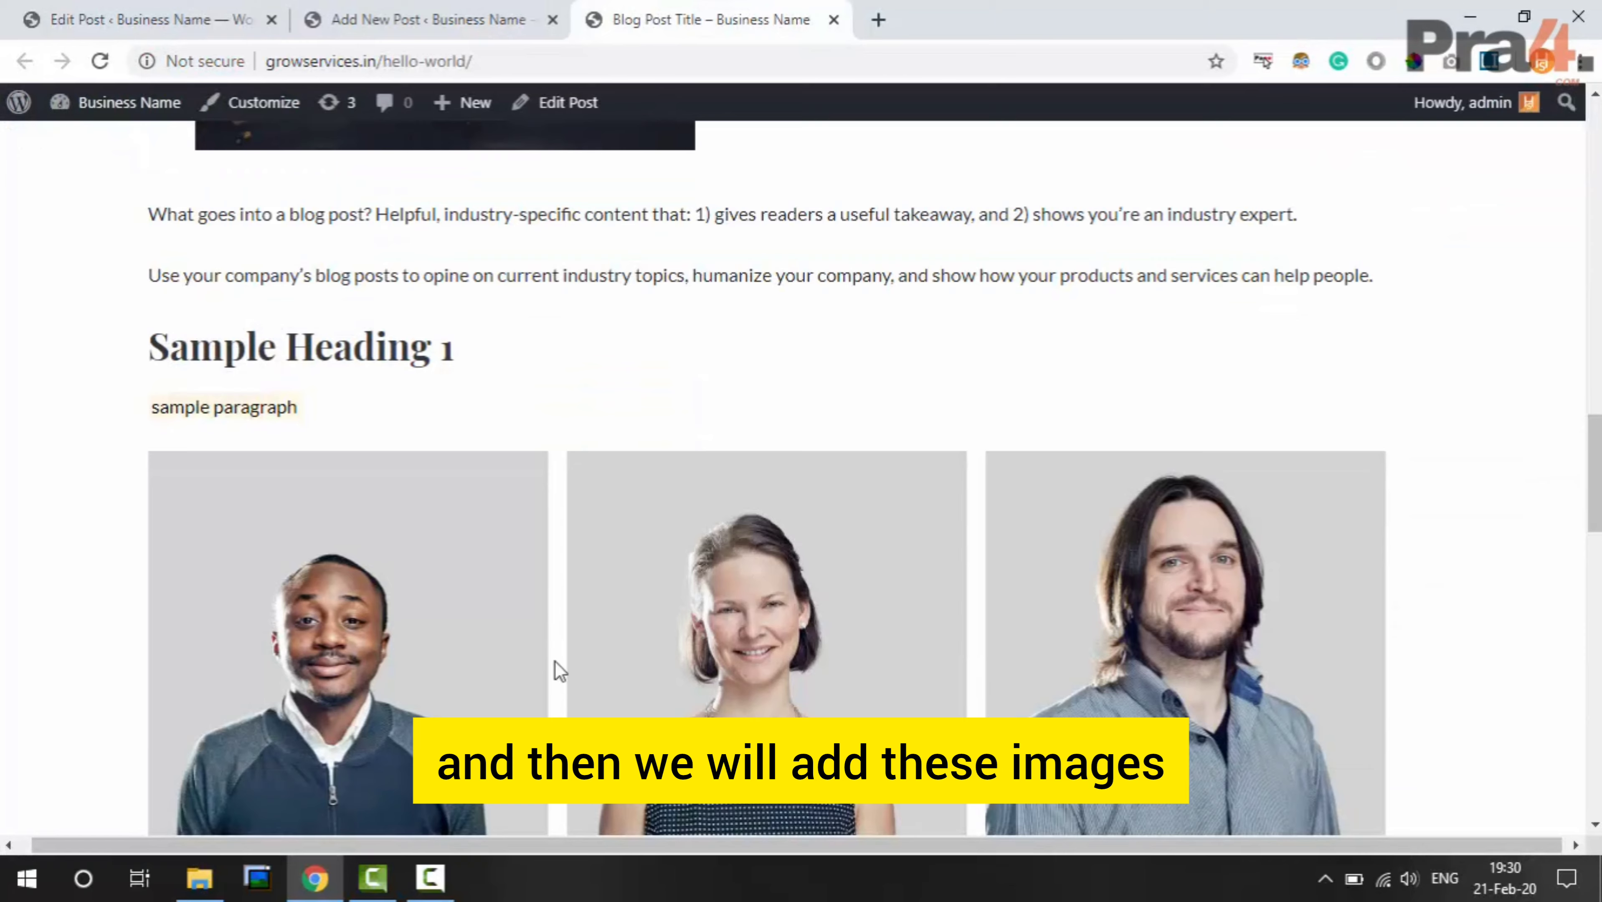
{"action": "left_click_drag", "start_coordinate": [189, 347], "coordinate": [399, 339]}
{"action": "left_click", "coordinate": [402, 338]}
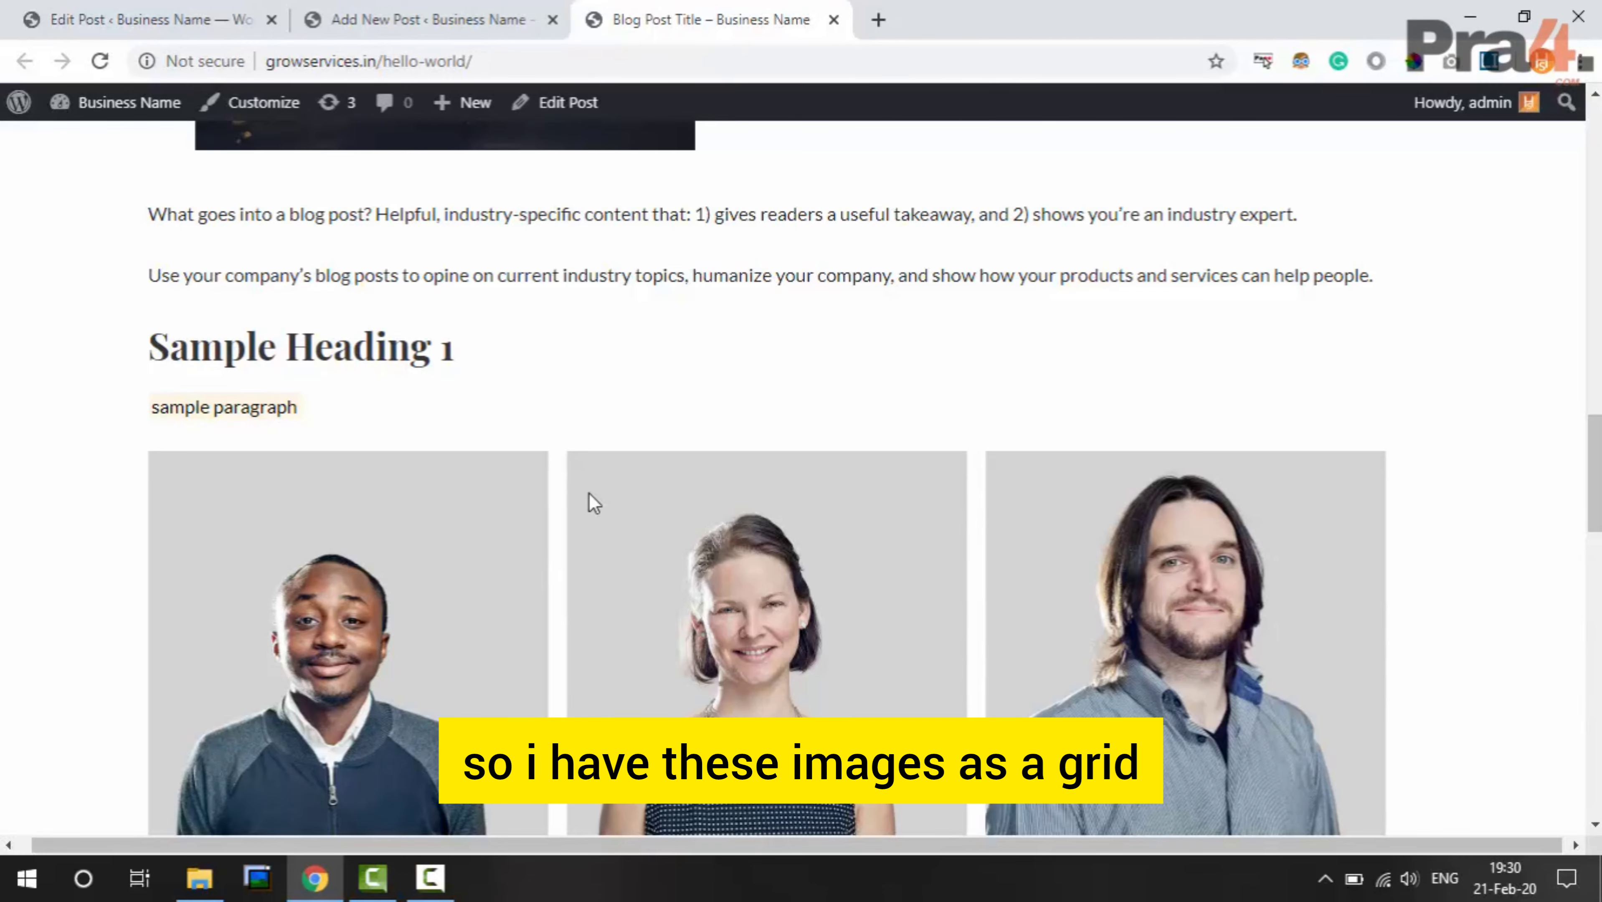
{"action": "scroll", "coordinate": [594, 504], "scroll_direction": "down", "scroll_amount": 5}
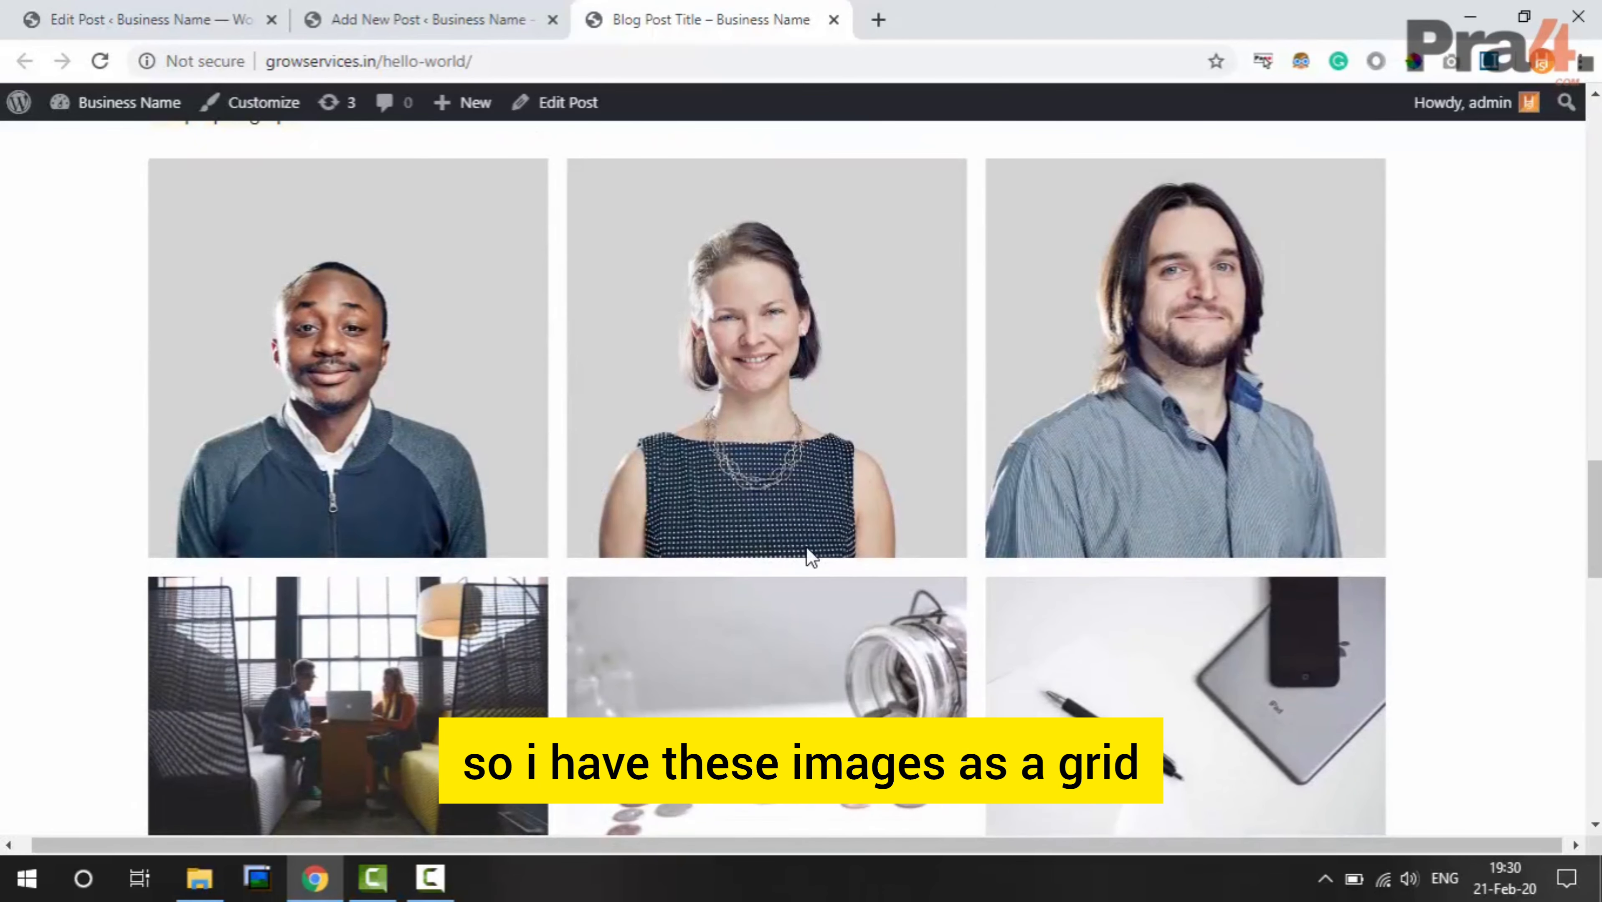
{"action": "scroll", "coordinate": [812, 557], "scroll_direction": "down", "scroll_amount": 9}
{"action": "scroll", "coordinate": [812, 557], "scroll_direction": "up", "scroll_amount": 10}
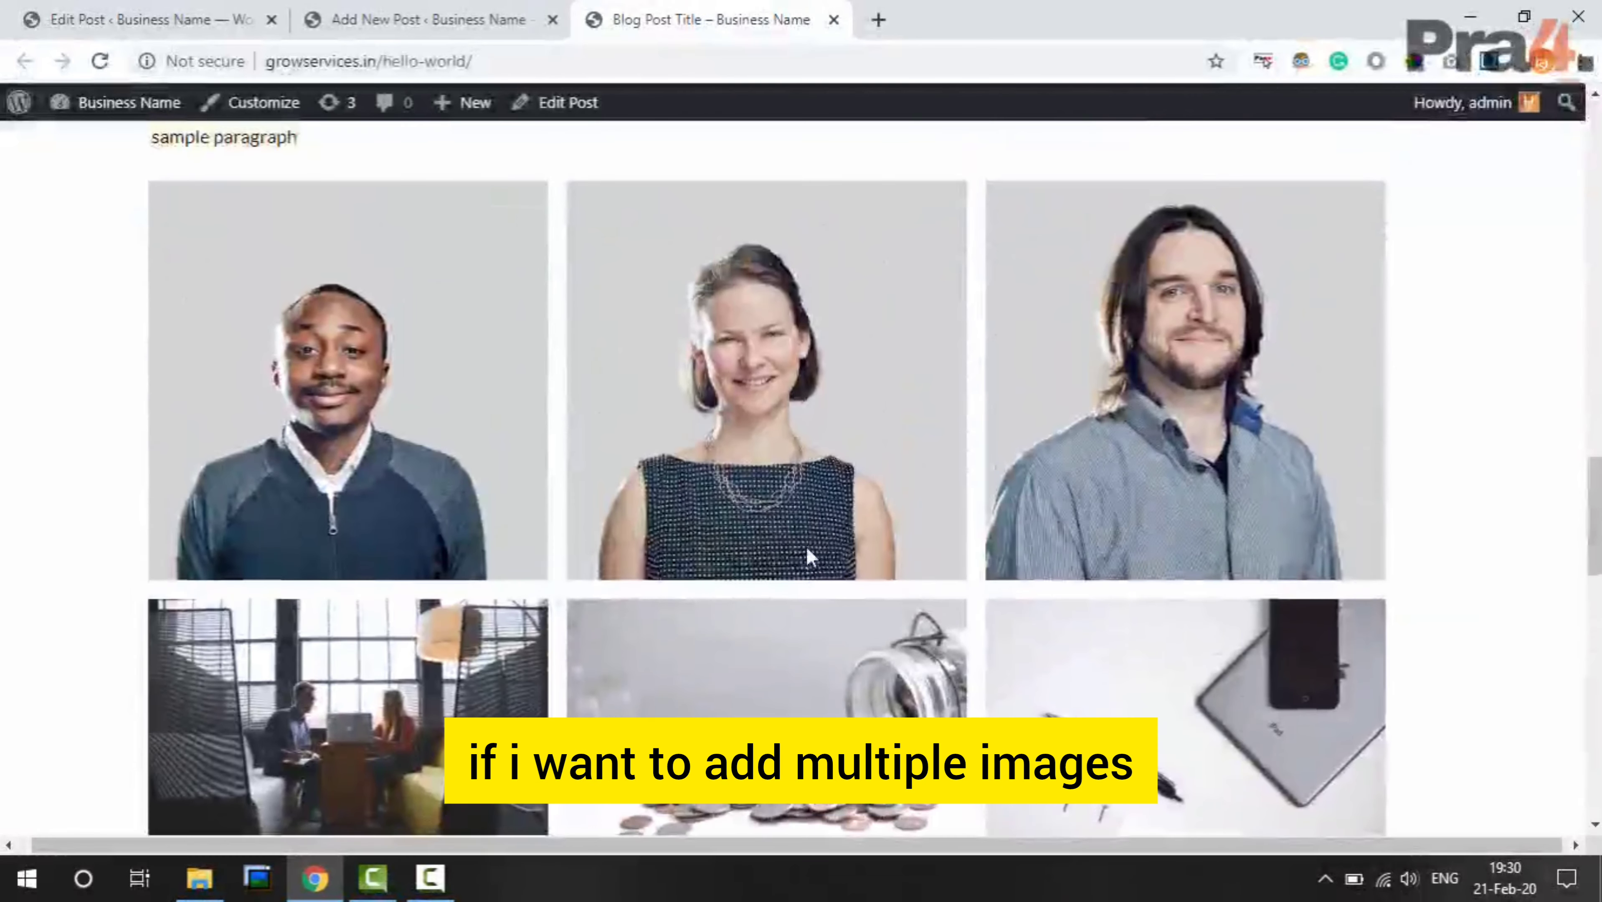
{"action": "scroll", "coordinate": [809, 554], "scroll_direction": "down", "scroll_amount": 10}
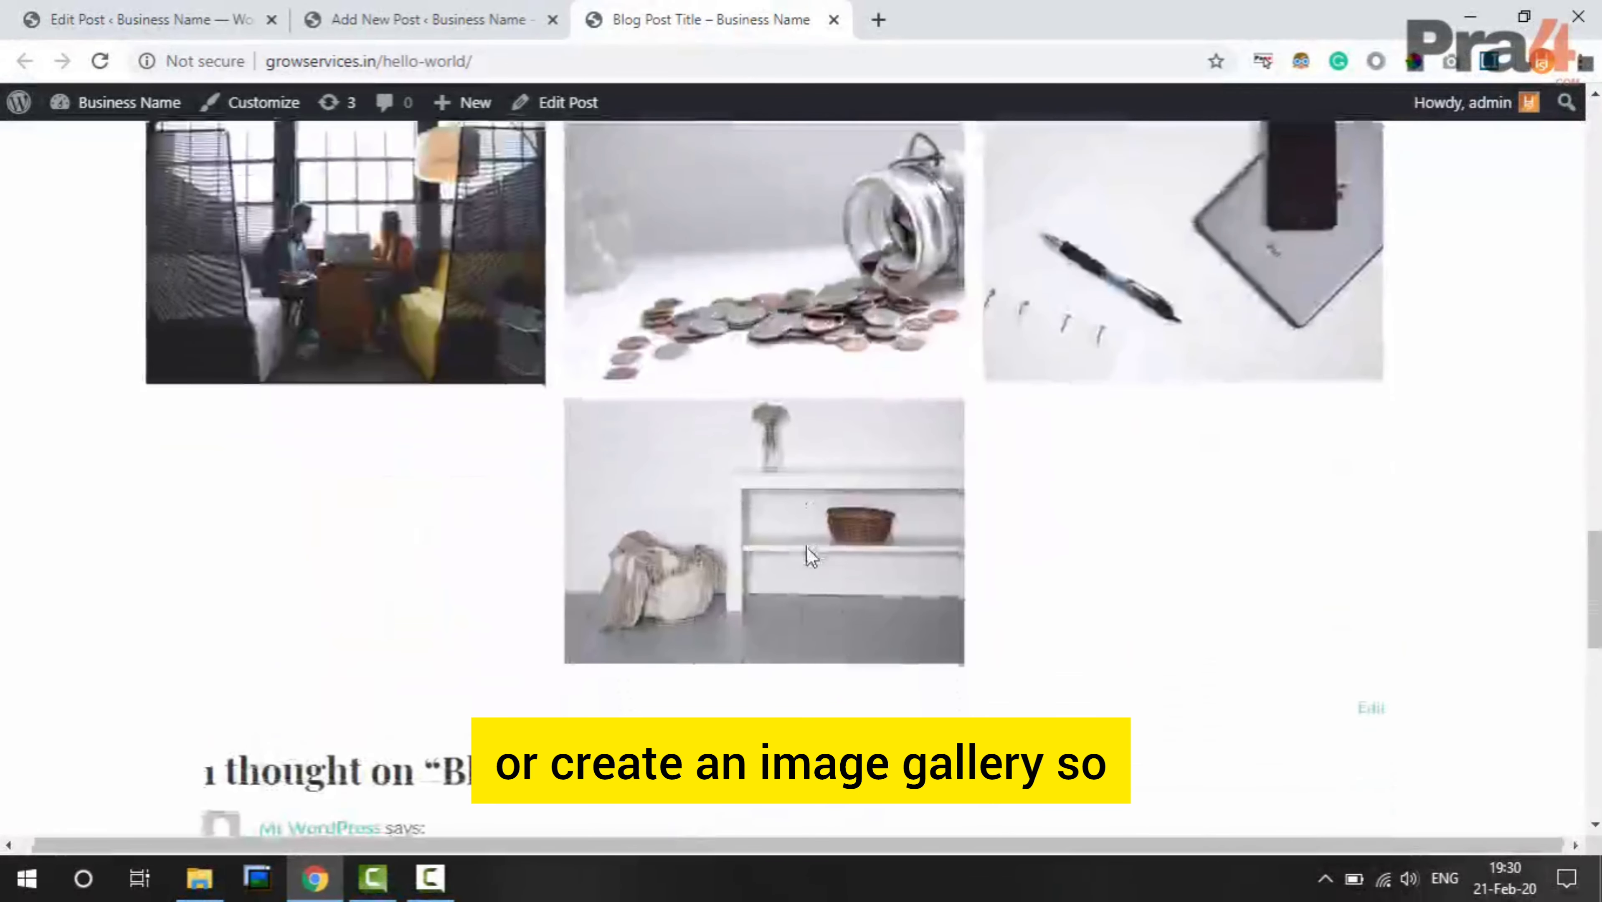
{"action": "scroll", "coordinate": [807, 547], "scroll_direction": "up", "scroll_amount": 6}
{"action": "left_click", "coordinate": [442, 5]}
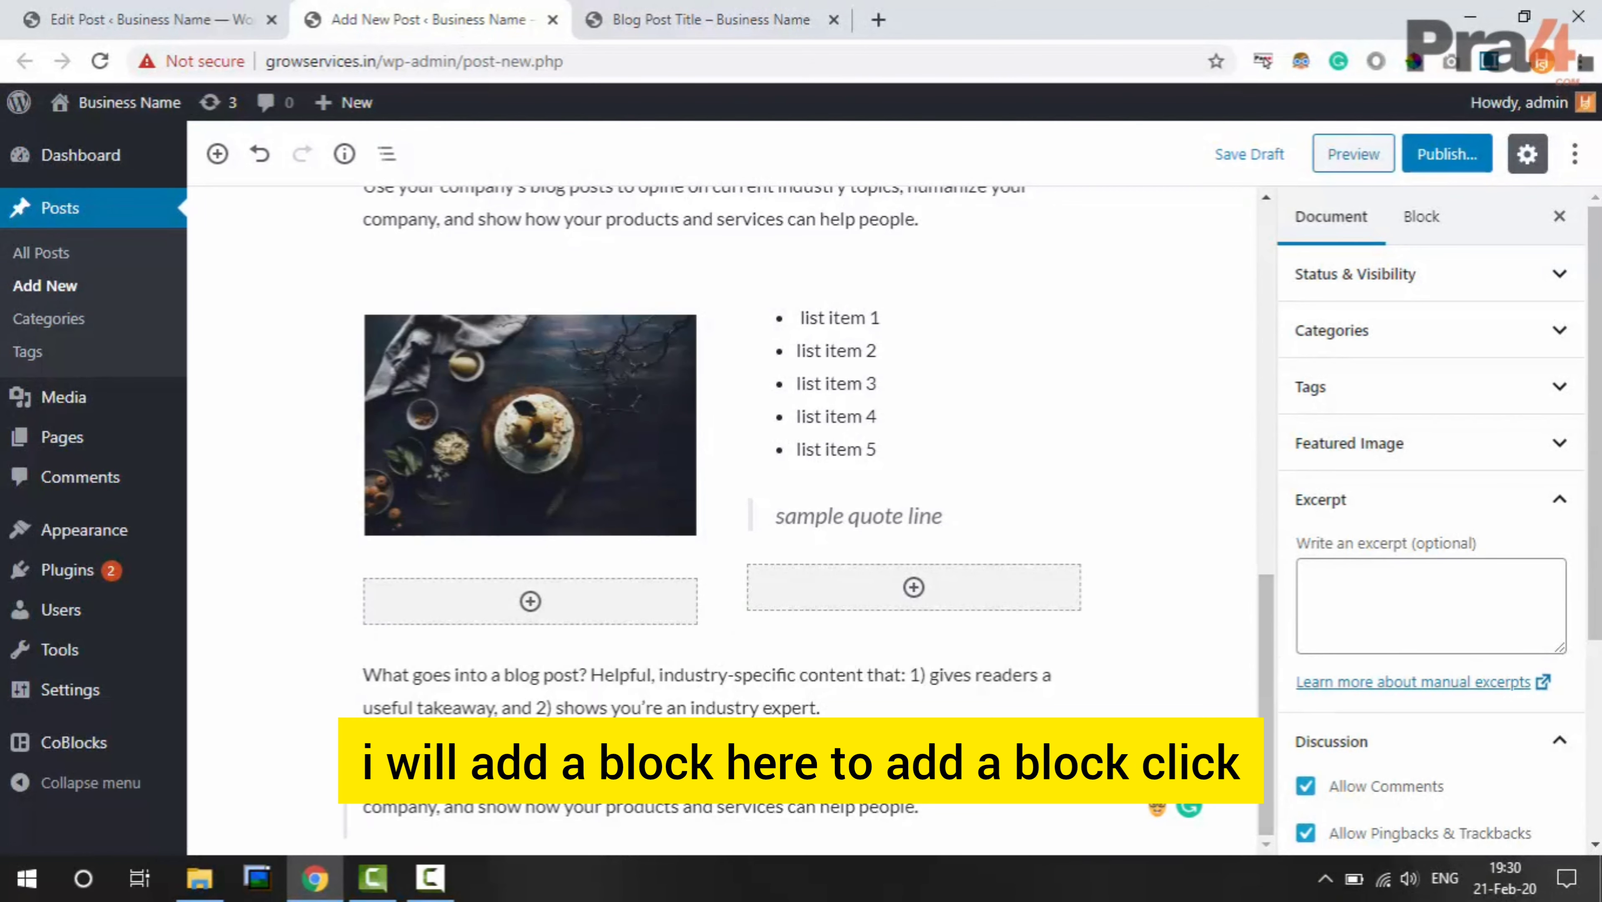
Insert a CoBlocks Masonry gallery block after the last paragraph of the new post
{"action": "left_click", "coordinate": [685, 808]}
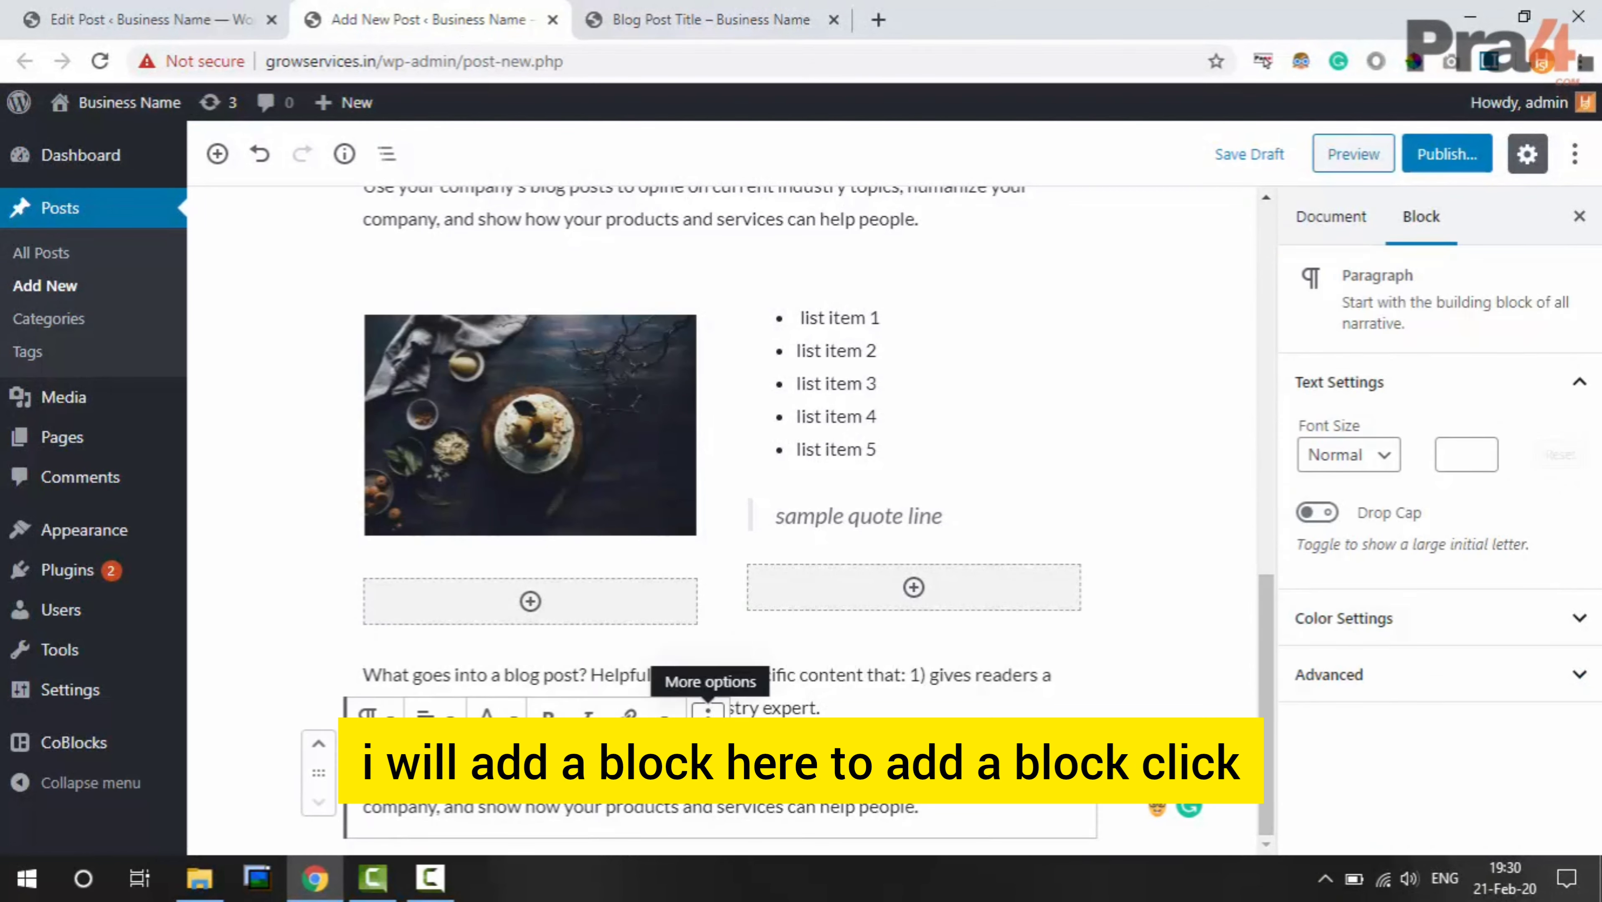
{"action": "left_click", "coordinate": [708, 718]}
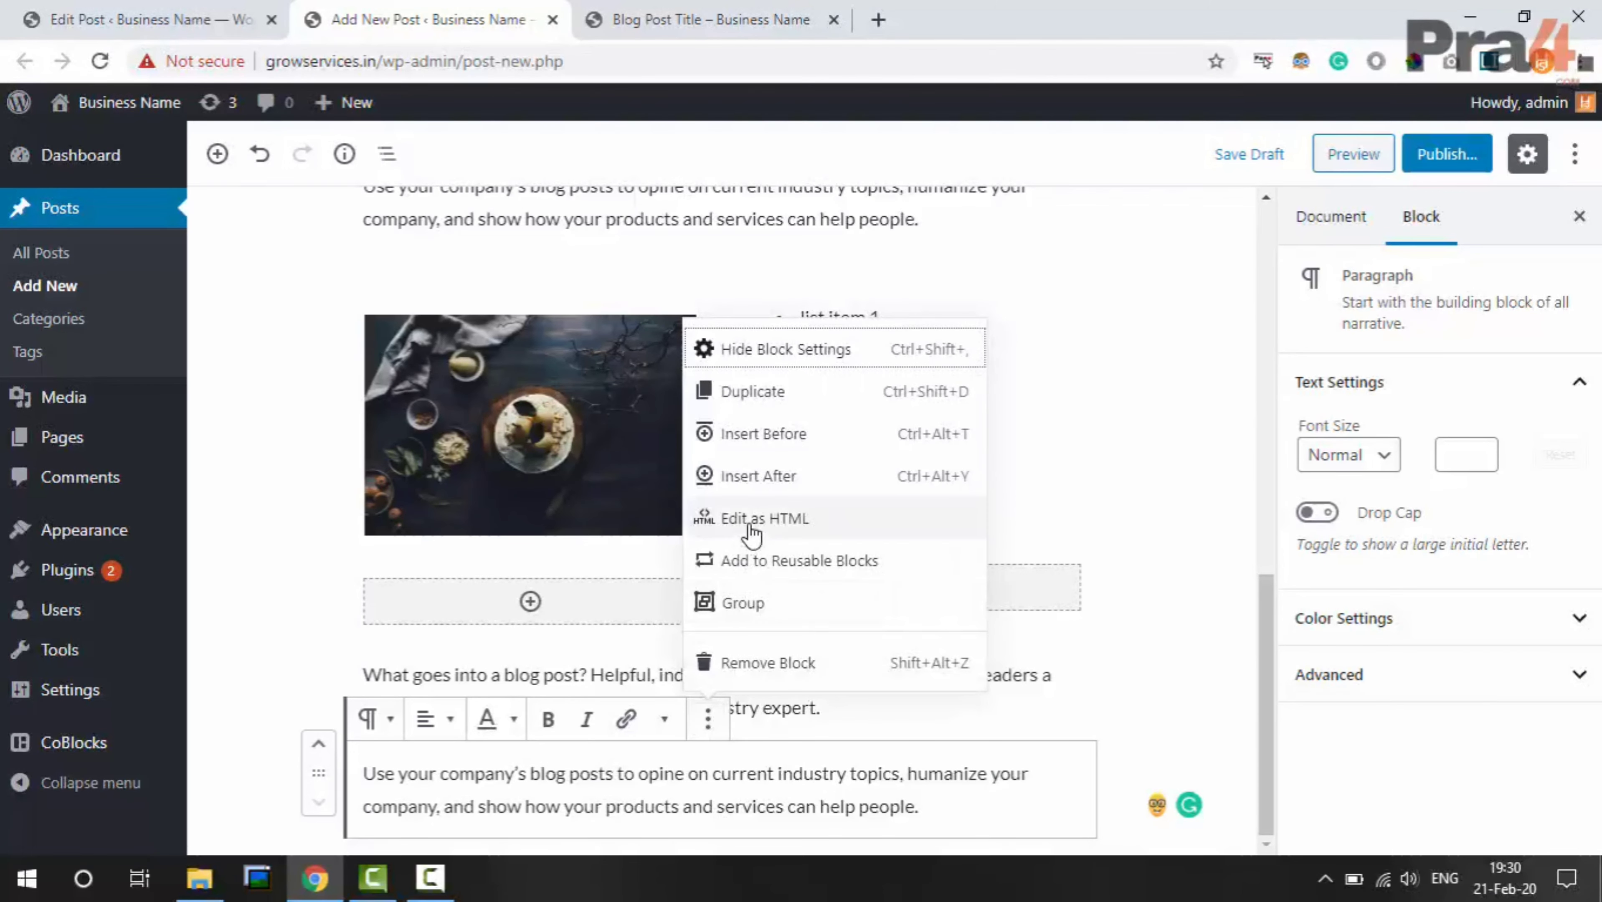
{"action": "left_click", "coordinate": [793, 479]}
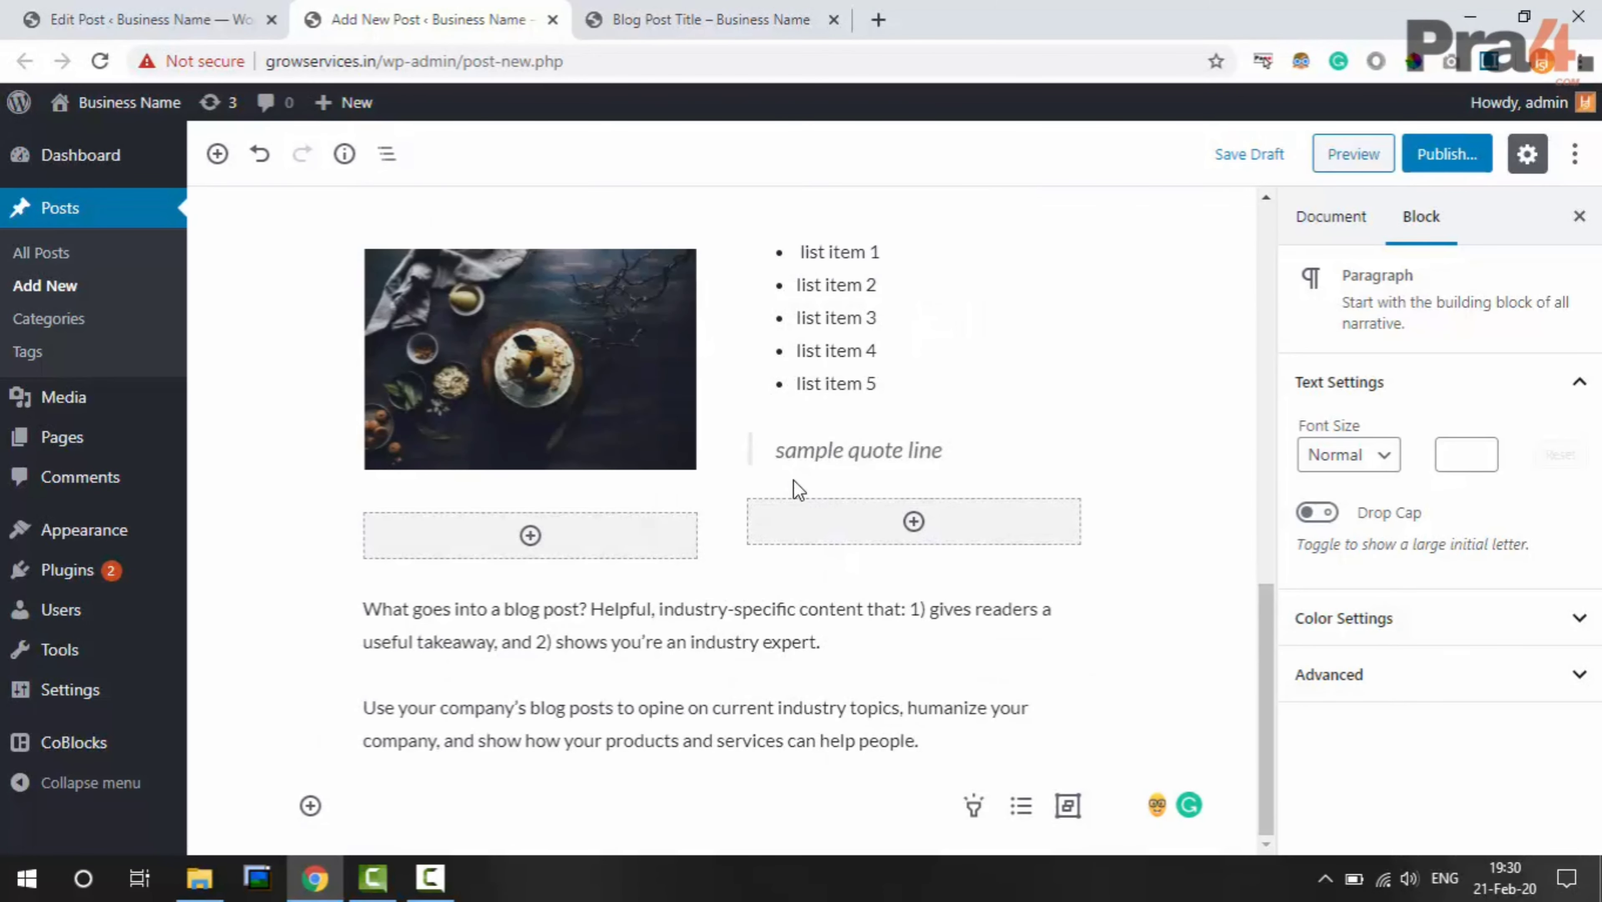
{"action": "left_click", "coordinate": [311, 807]}
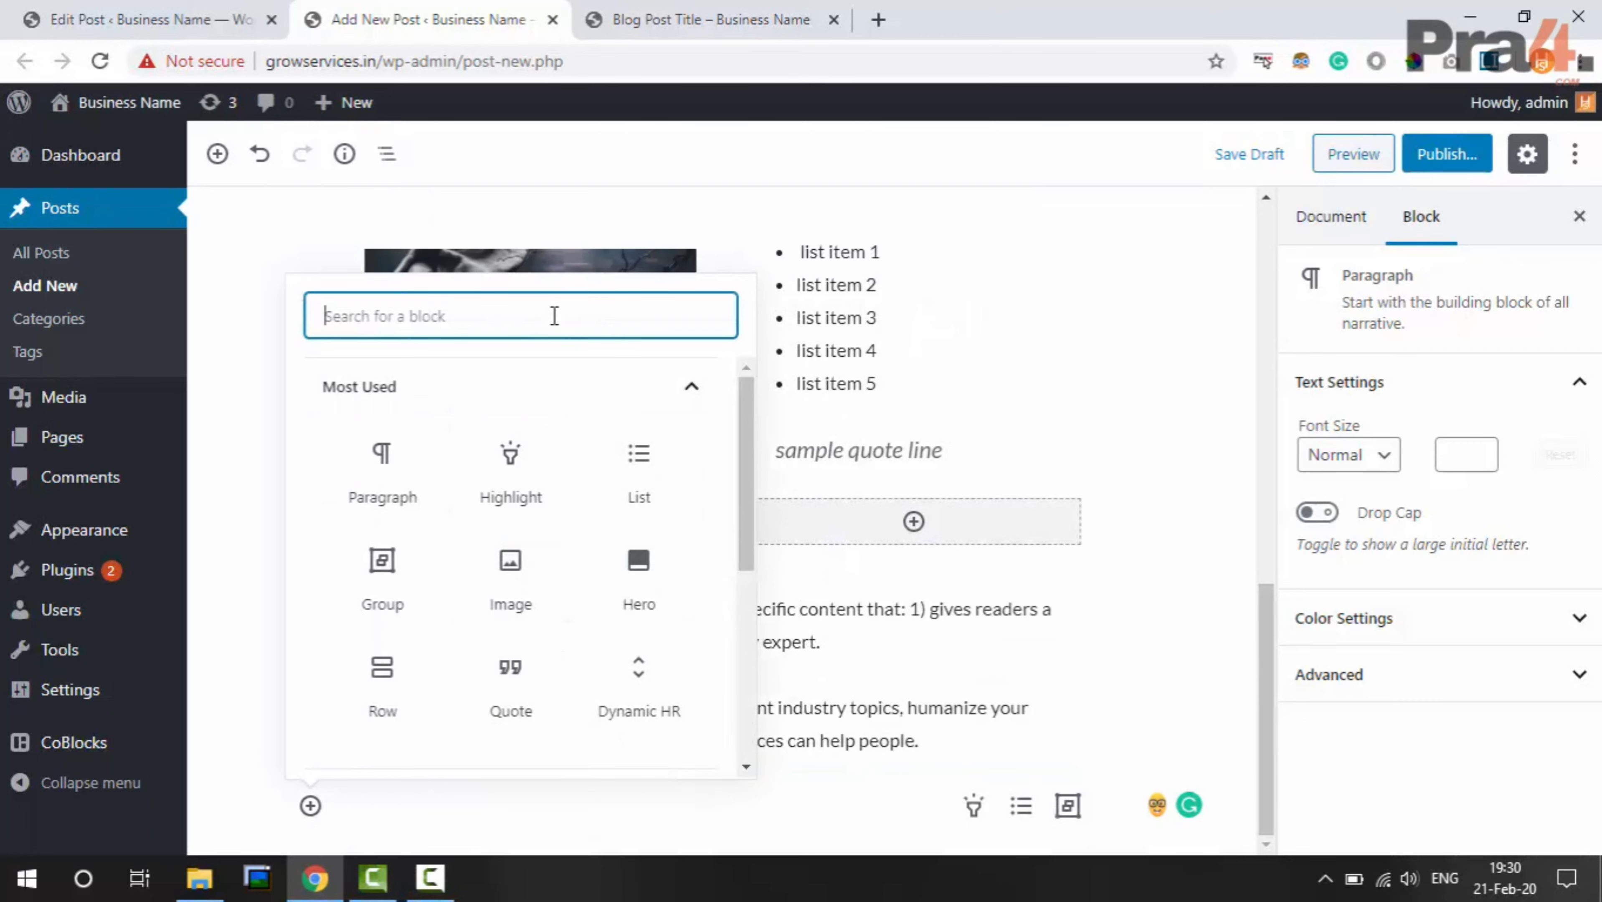
{"action": "type", "text": "maso"}
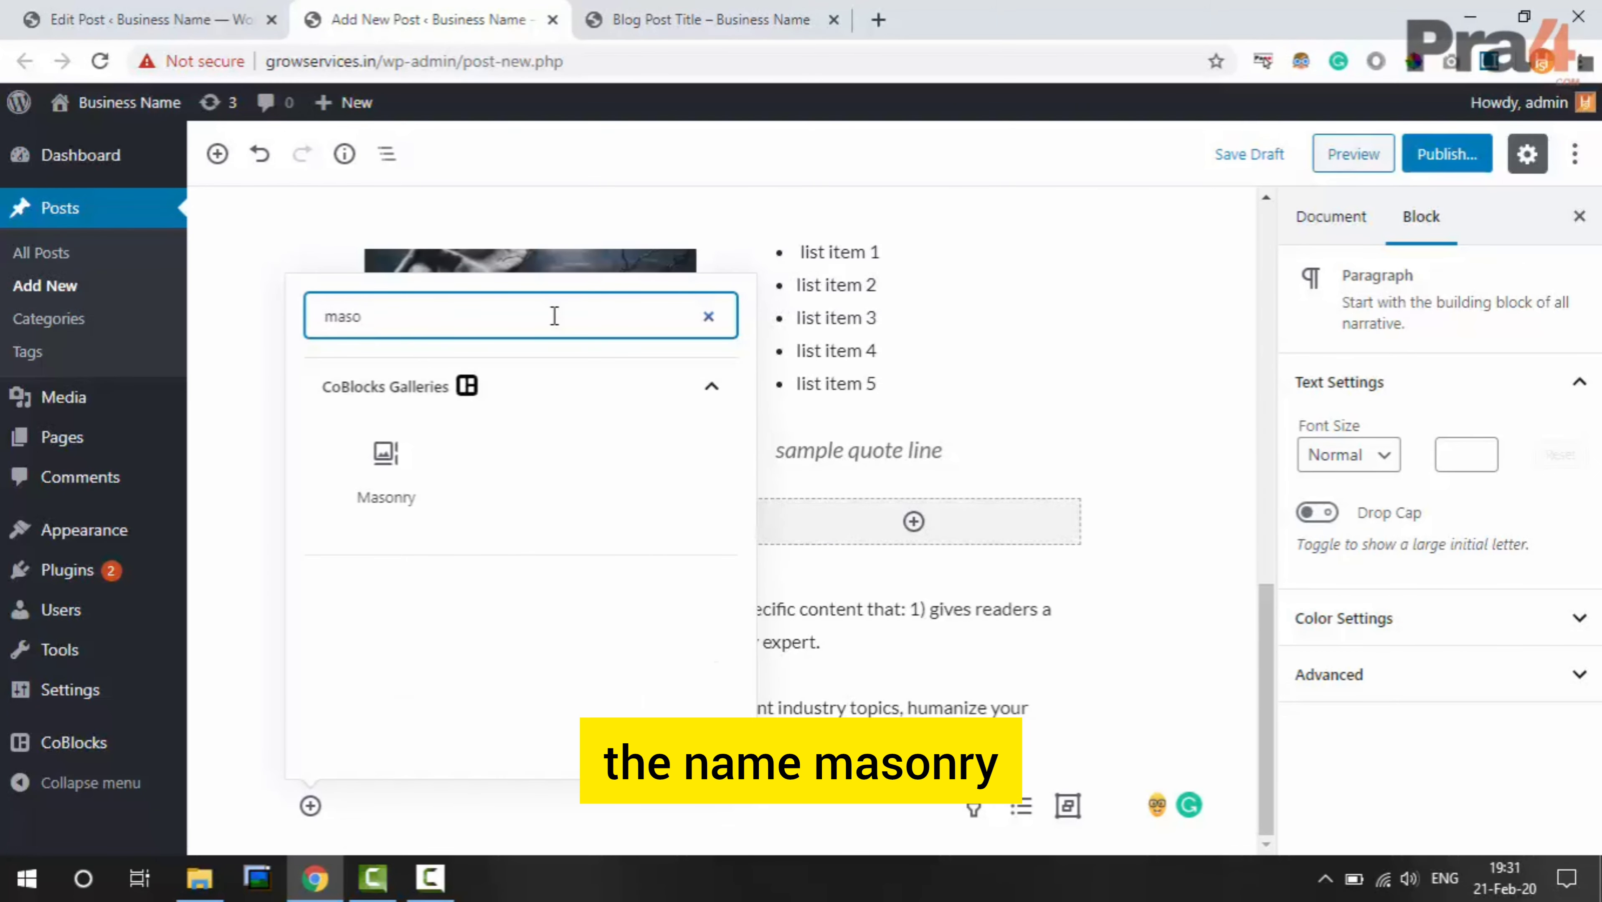
{"action": "left_click", "coordinate": [386, 454]}
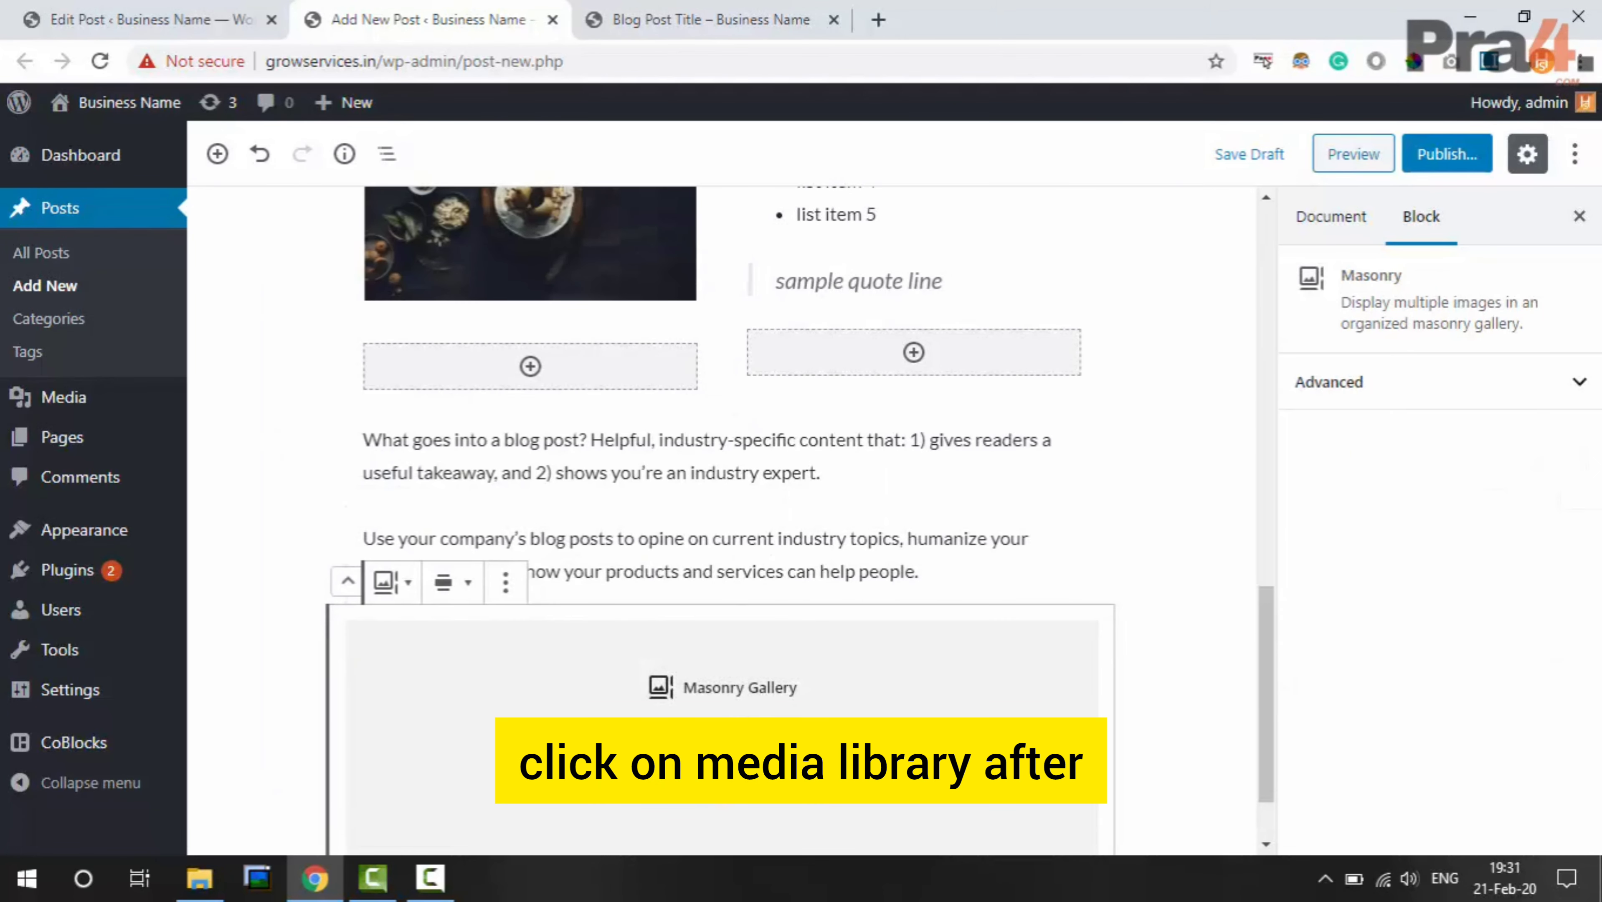
Fill the Masonry gallery with six media library images: the three portraits, the pen and tablet, the white shelf and the pink-toned workspace
{"action": "left_click", "coordinate": [769, 775]}
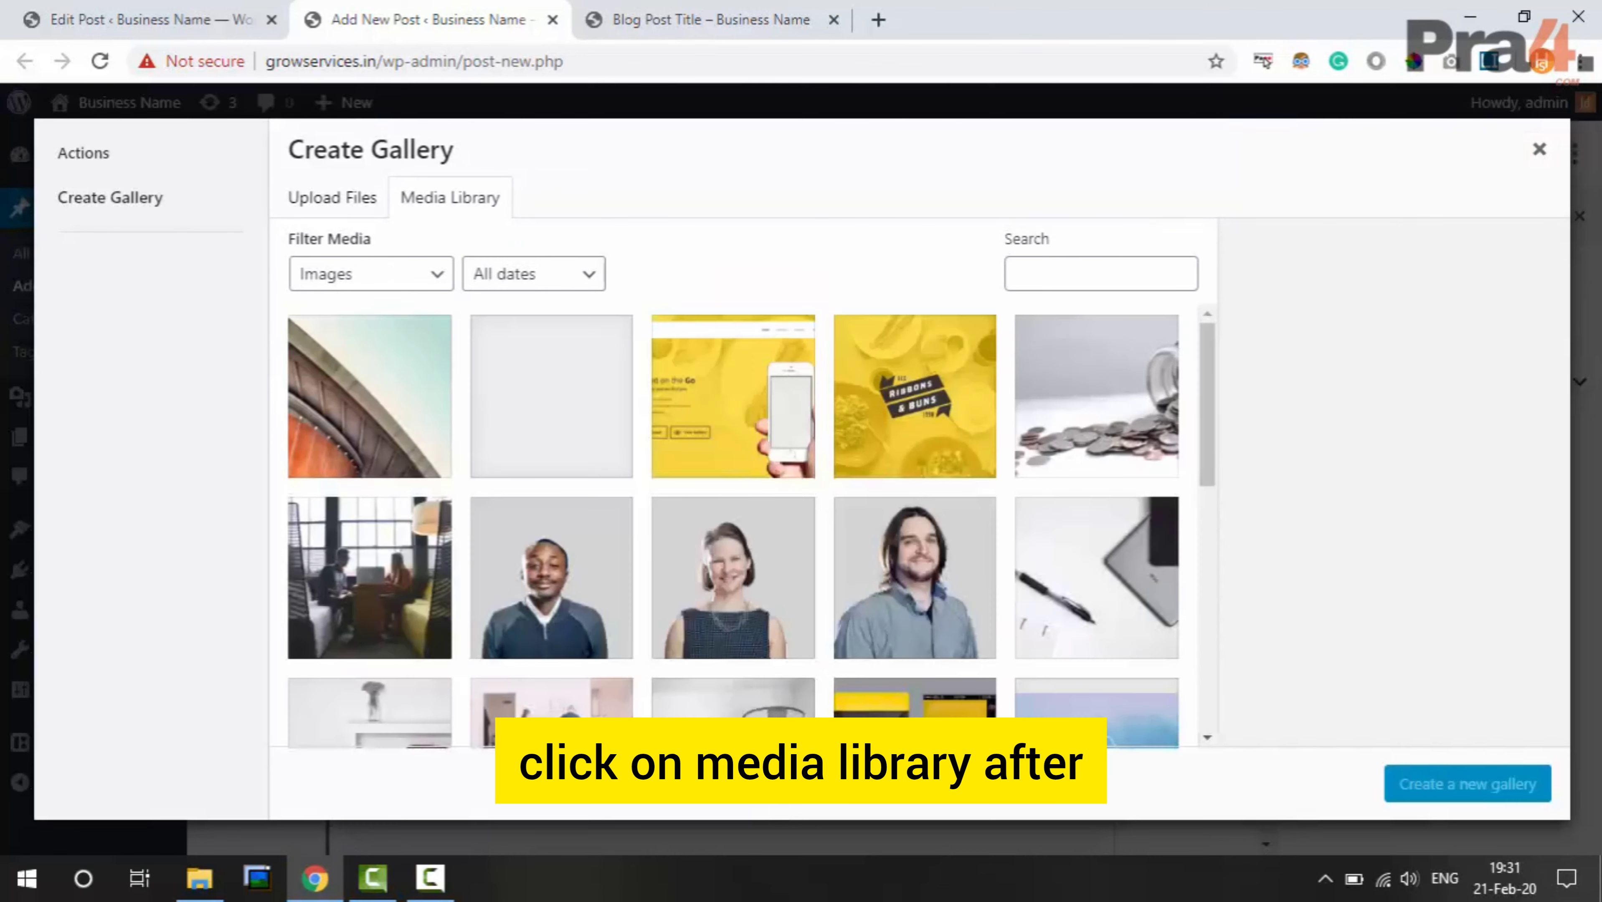
{"action": "left_click", "coordinate": [1536, 150]}
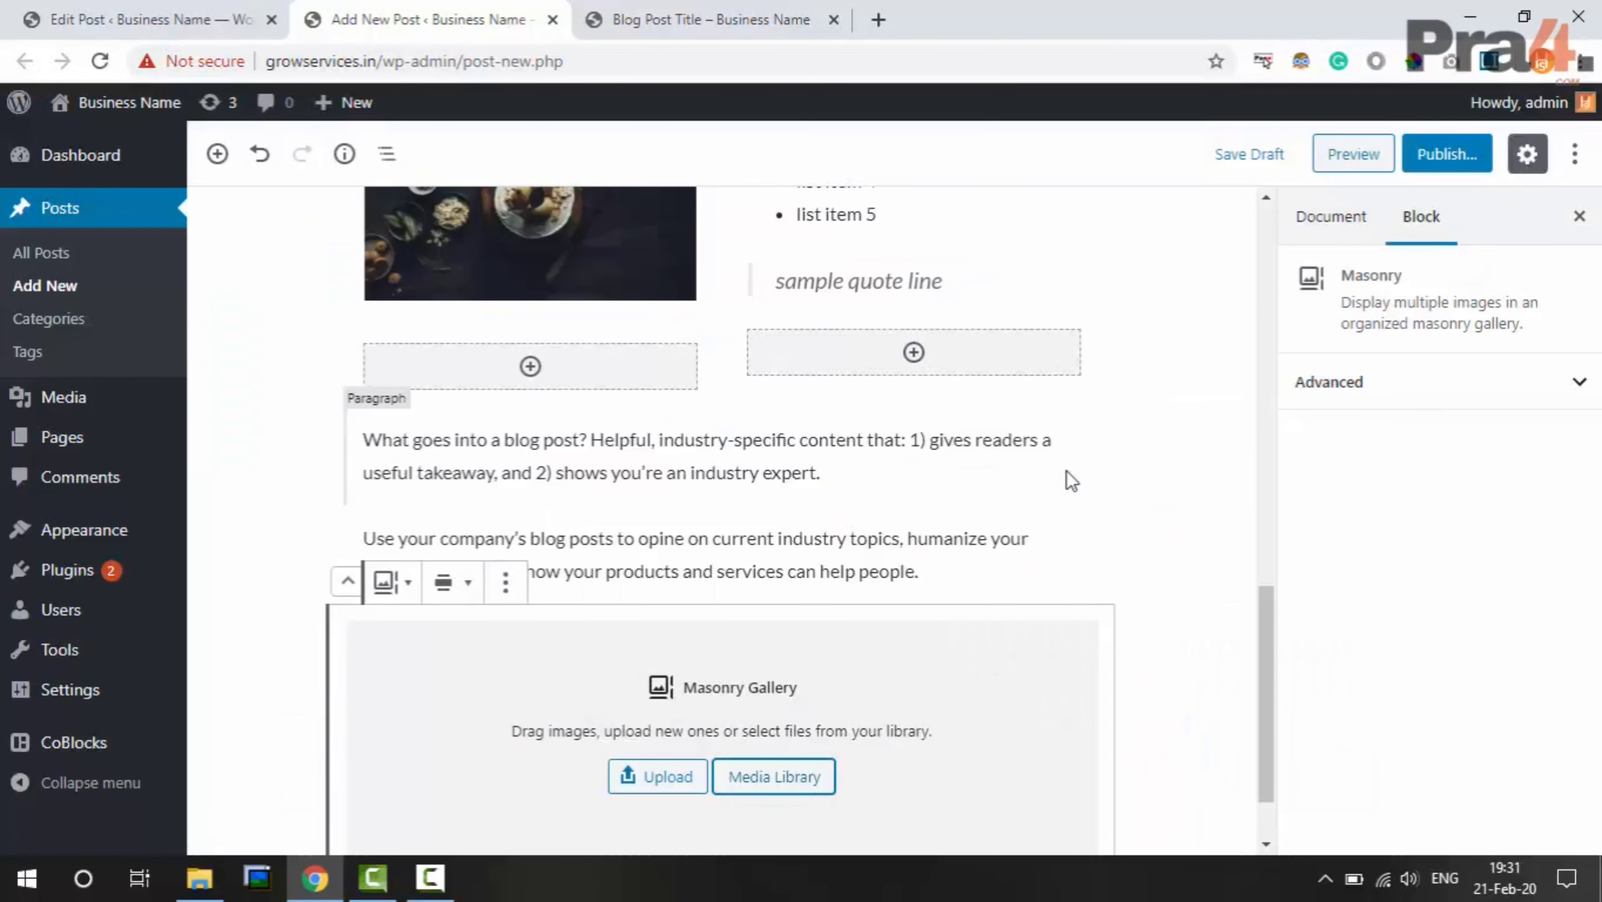
{"action": "left_click", "coordinate": [757, 779]}
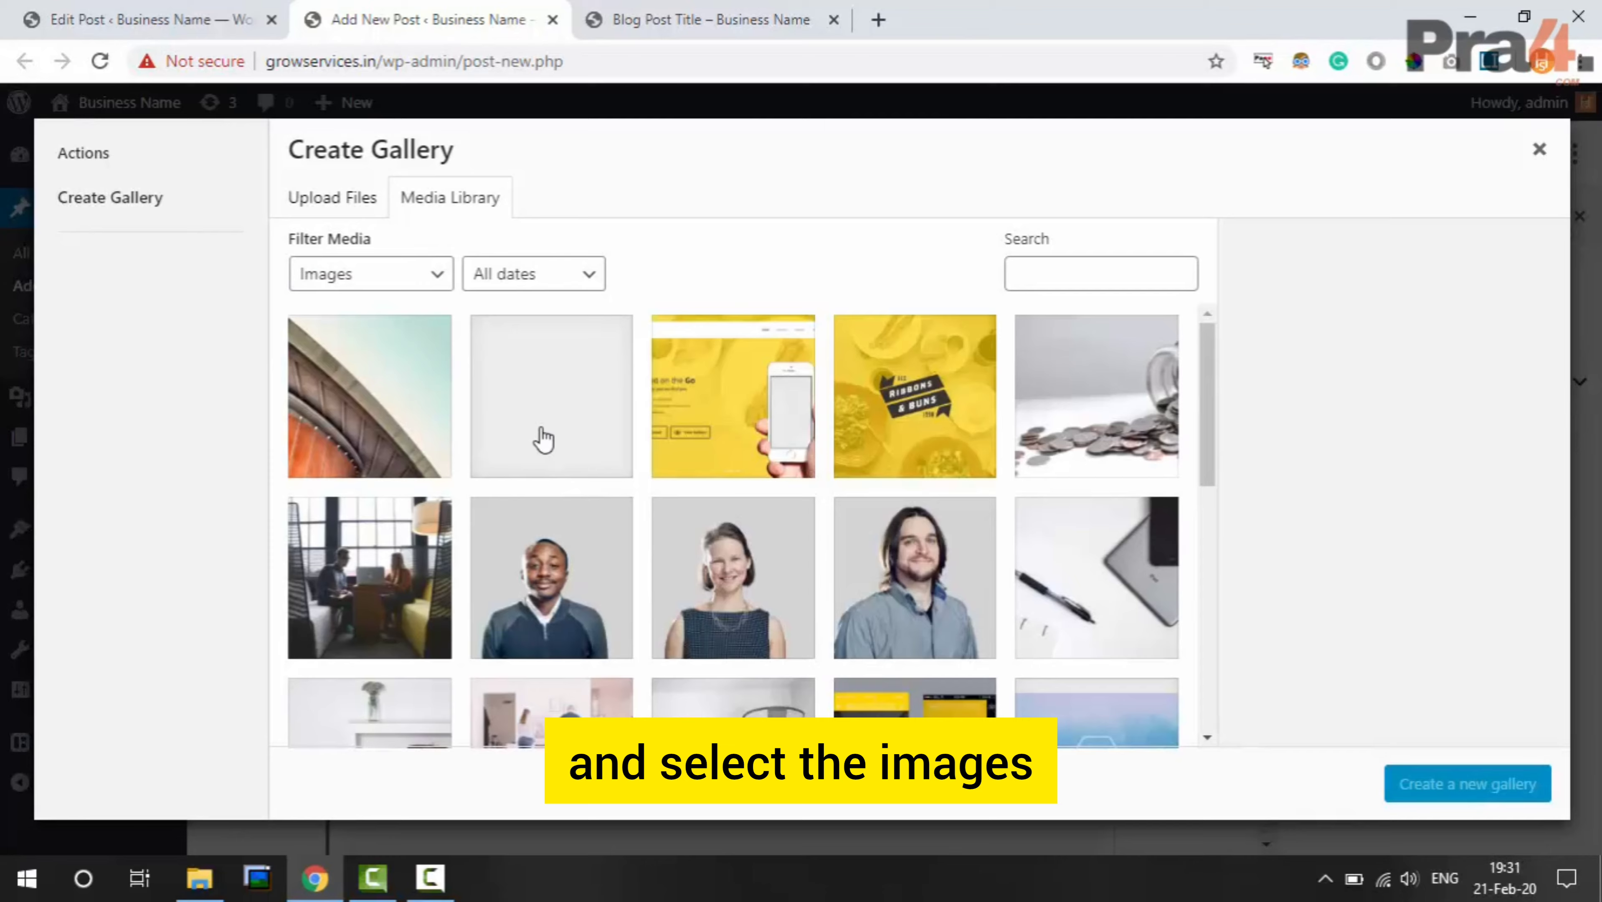
{"action": "left_click", "coordinate": [539, 575]}
{"action": "left_click", "coordinate": [722, 584]}
{"action": "left_click", "coordinate": [891, 587]}
{"action": "left_click", "coordinate": [1097, 568]}
{"action": "scroll", "coordinate": [1097, 556], "scroll_direction": "down", "scroll_amount": 4}
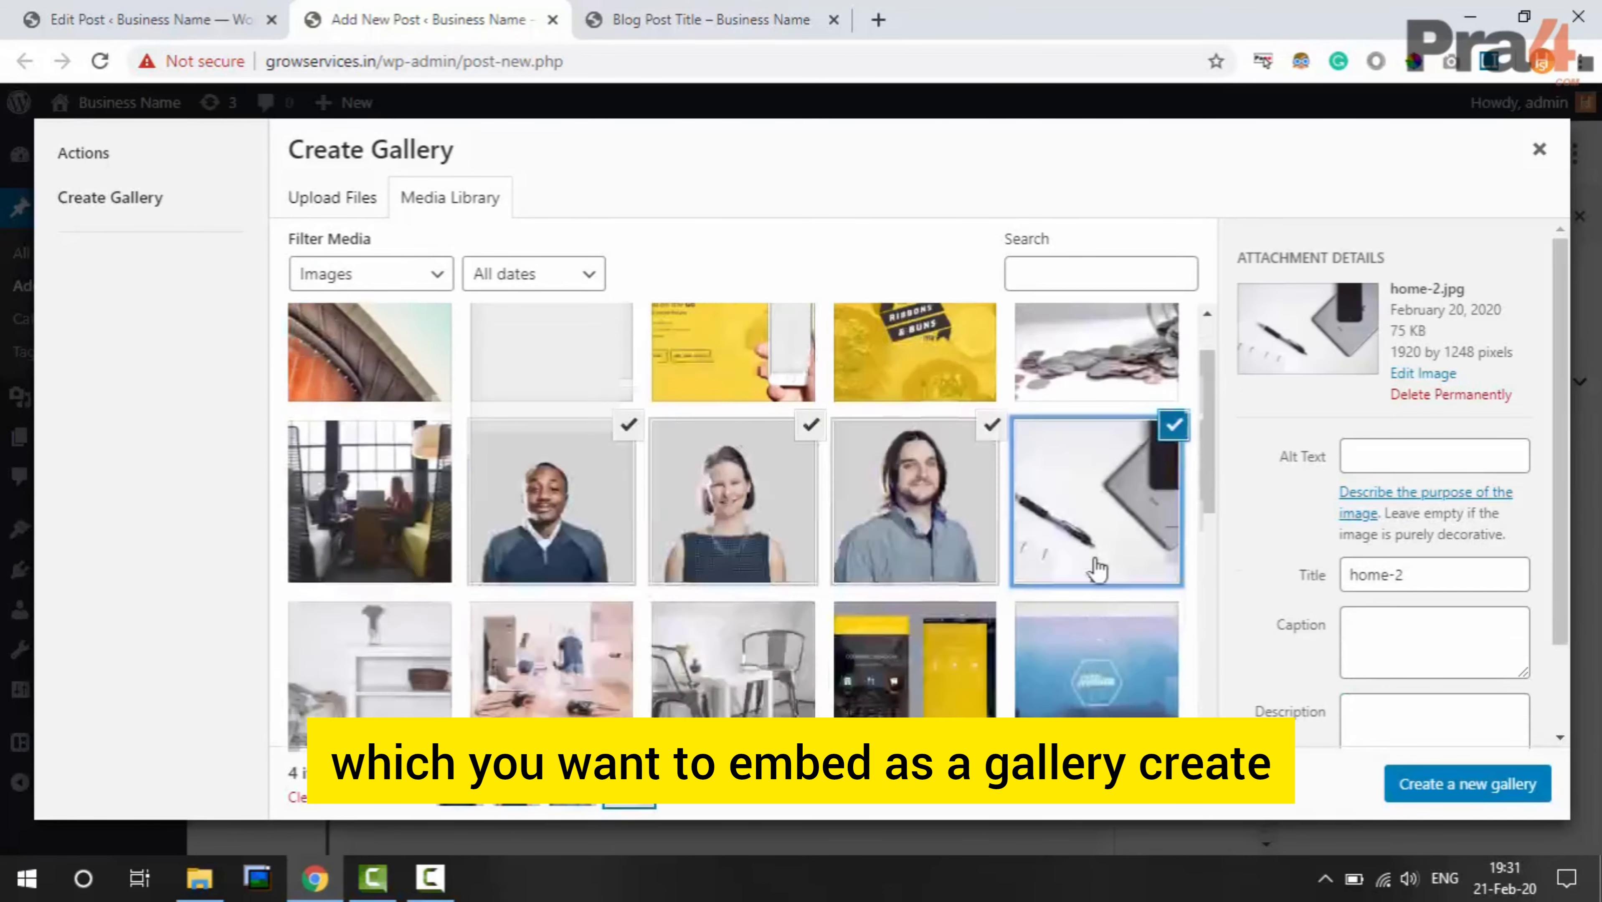
{"action": "left_click", "coordinate": [370, 499]}
{"action": "left_click", "coordinate": [551, 499]}
{"action": "left_click", "coordinate": [1461, 795]}
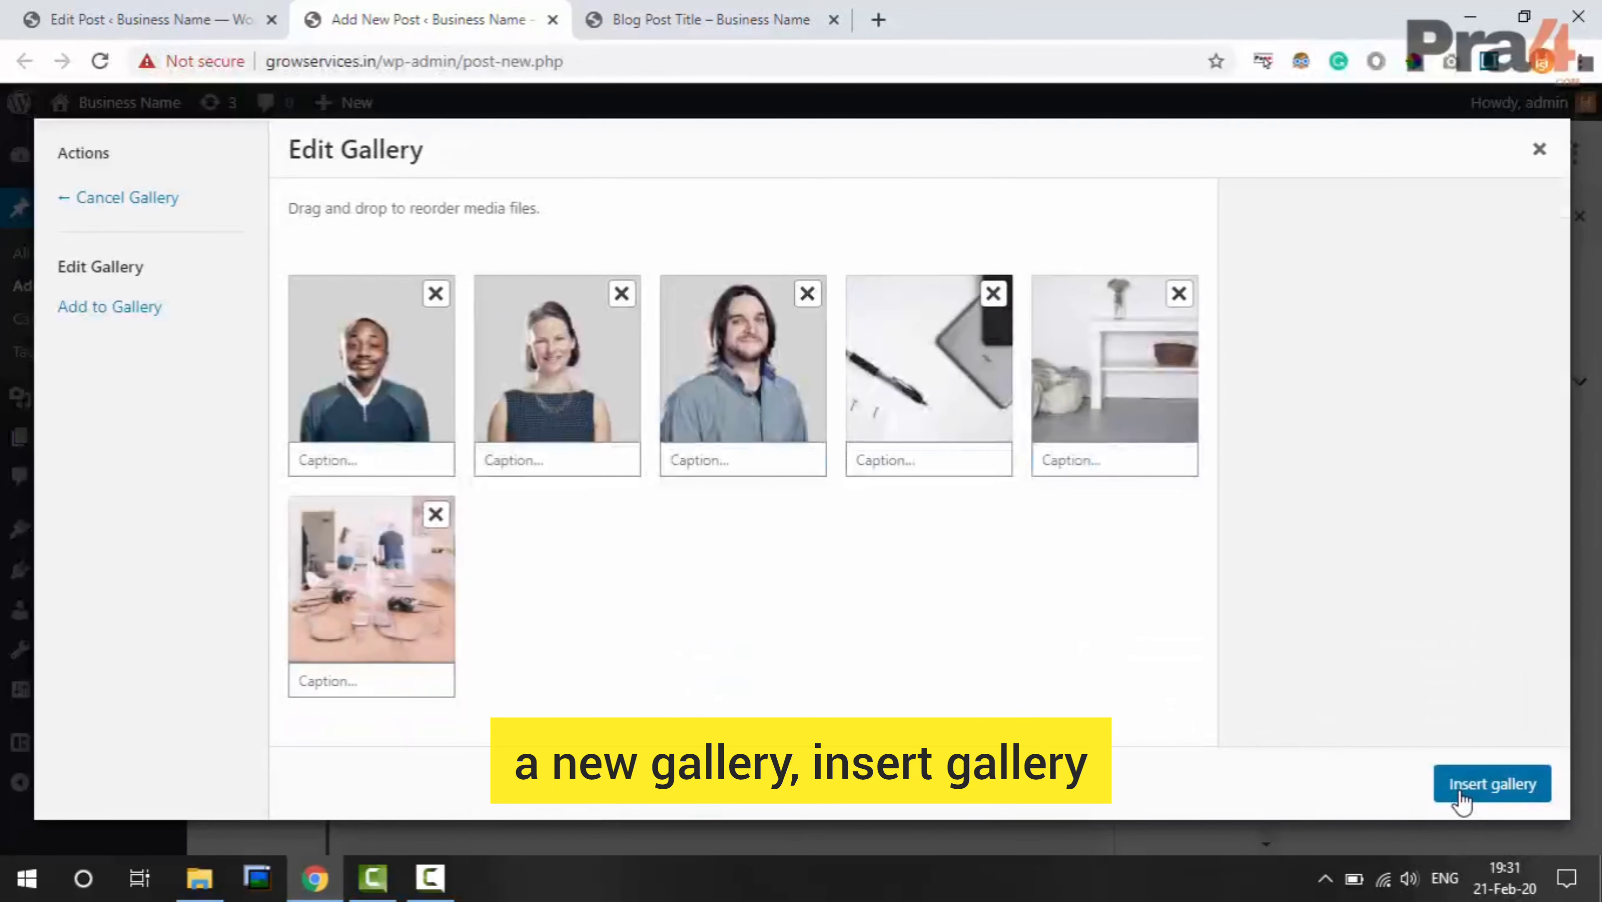
{"action": "left_click", "coordinate": [1475, 789]}
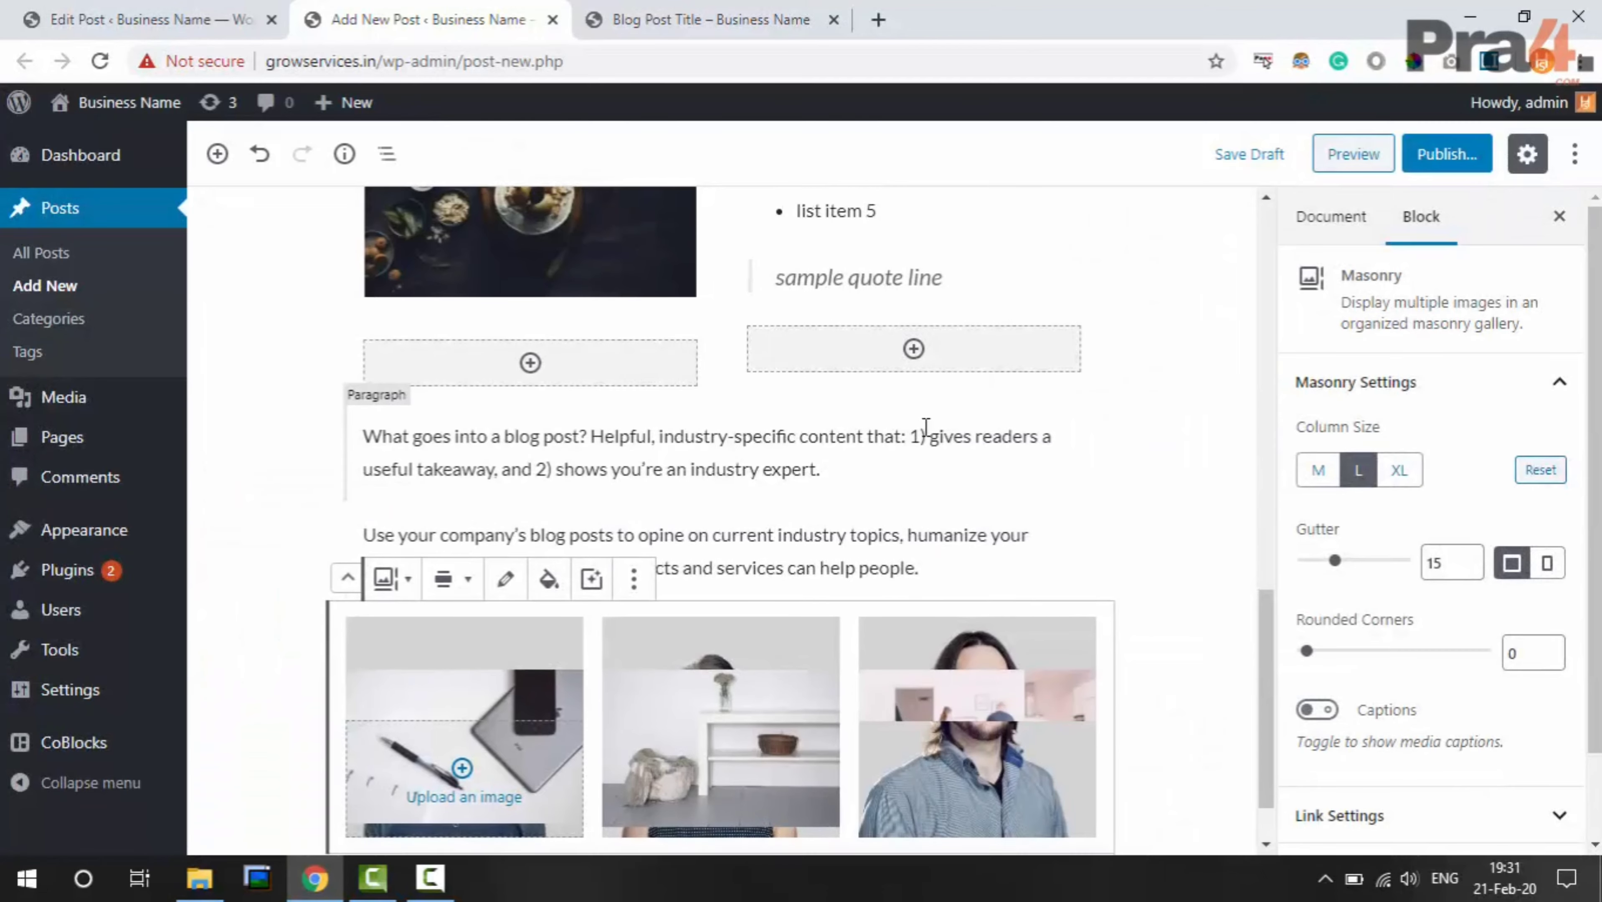
{"action": "scroll", "coordinate": [926, 434], "scroll_direction": "down", "scroll_amount": 2}
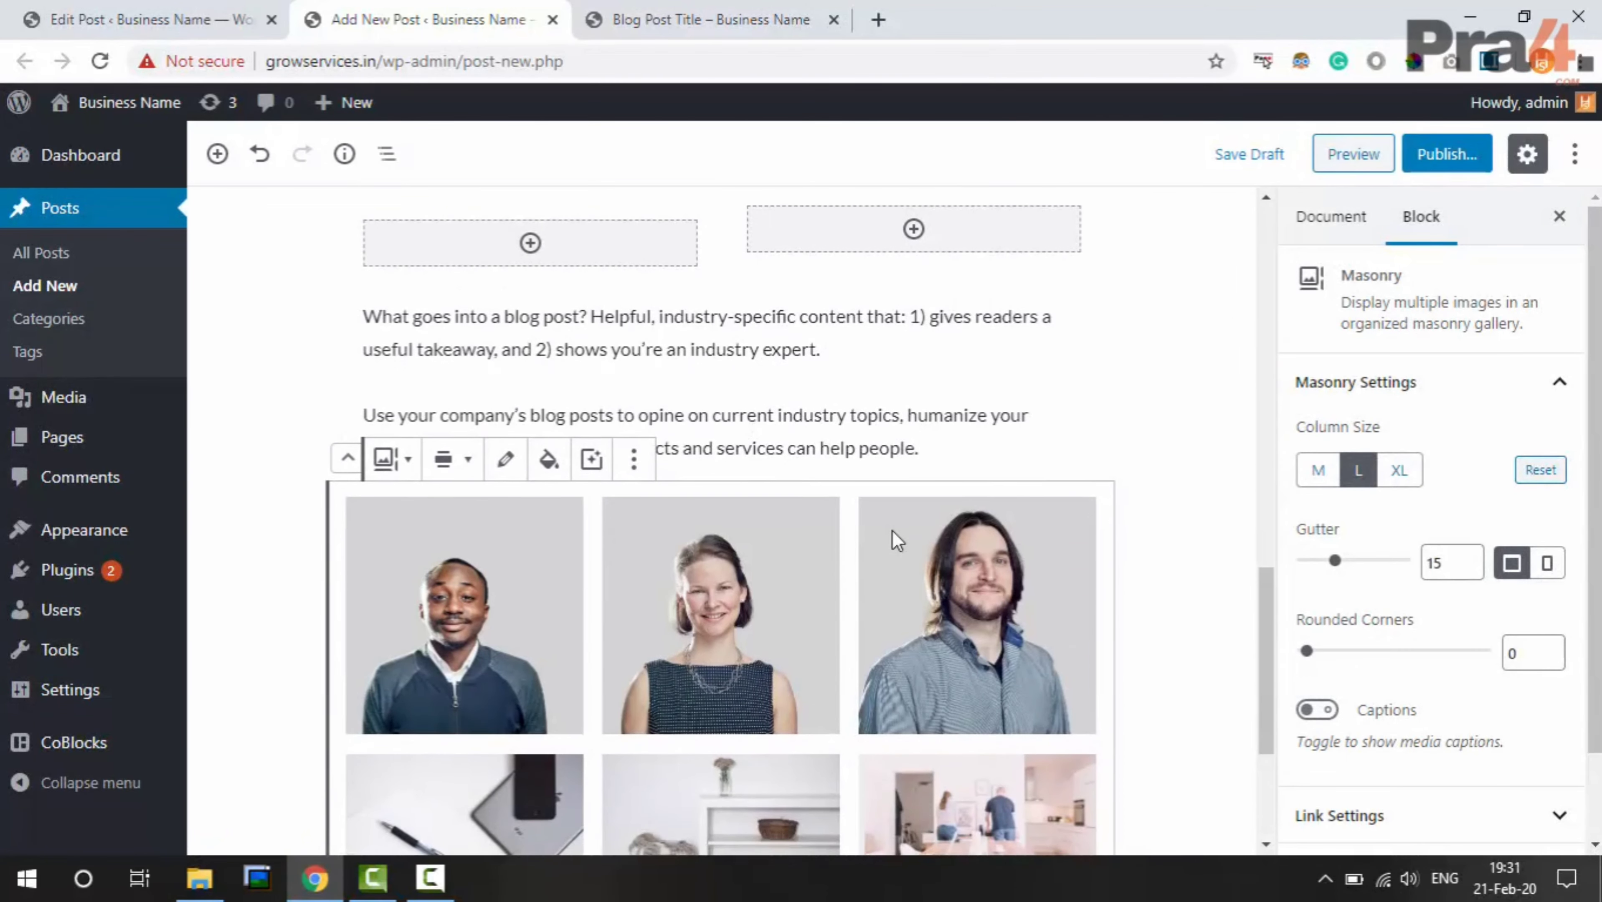
Compare the new post's Masonry gallery with the image grid in the published sample post and return to the editor
{"action": "scroll", "coordinate": [893, 529], "scroll_direction": "down", "scroll_amount": 5}
{"action": "left_click", "coordinate": [688, 13]}
{"action": "scroll", "coordinate": [751, 493], "scroll_direction": "down", "scroll_amount": 8}
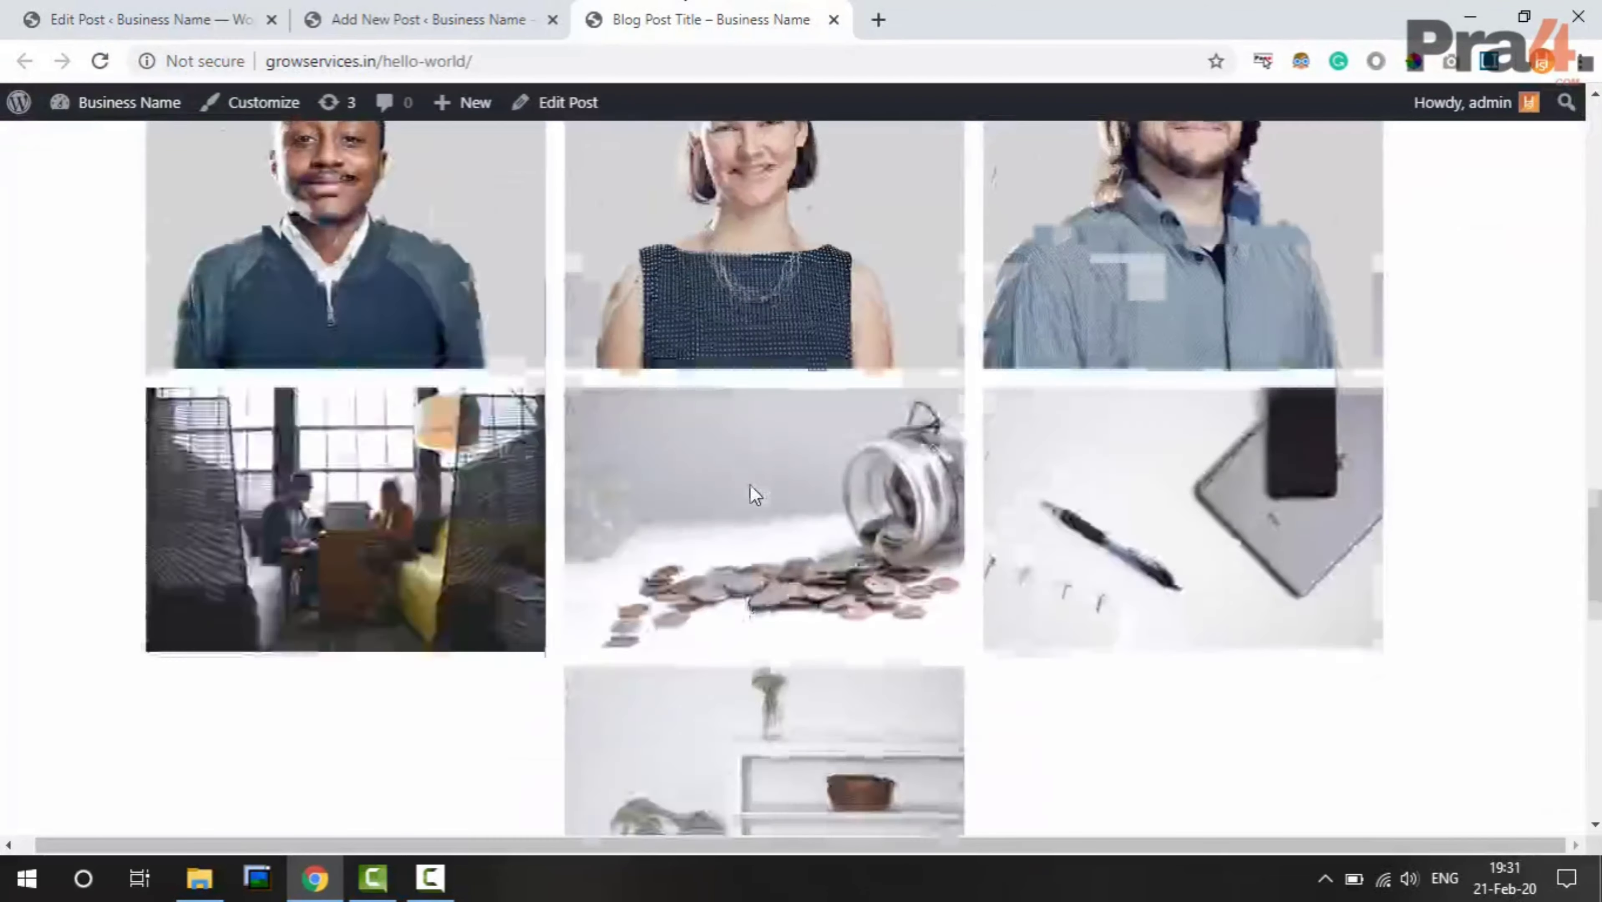
{"action": "scroll", "coordinate": [751, 493], "scroll_direction": "up", "scroll_amount": 10}
{"action": "left_click", "coordinate": [401, 7]}
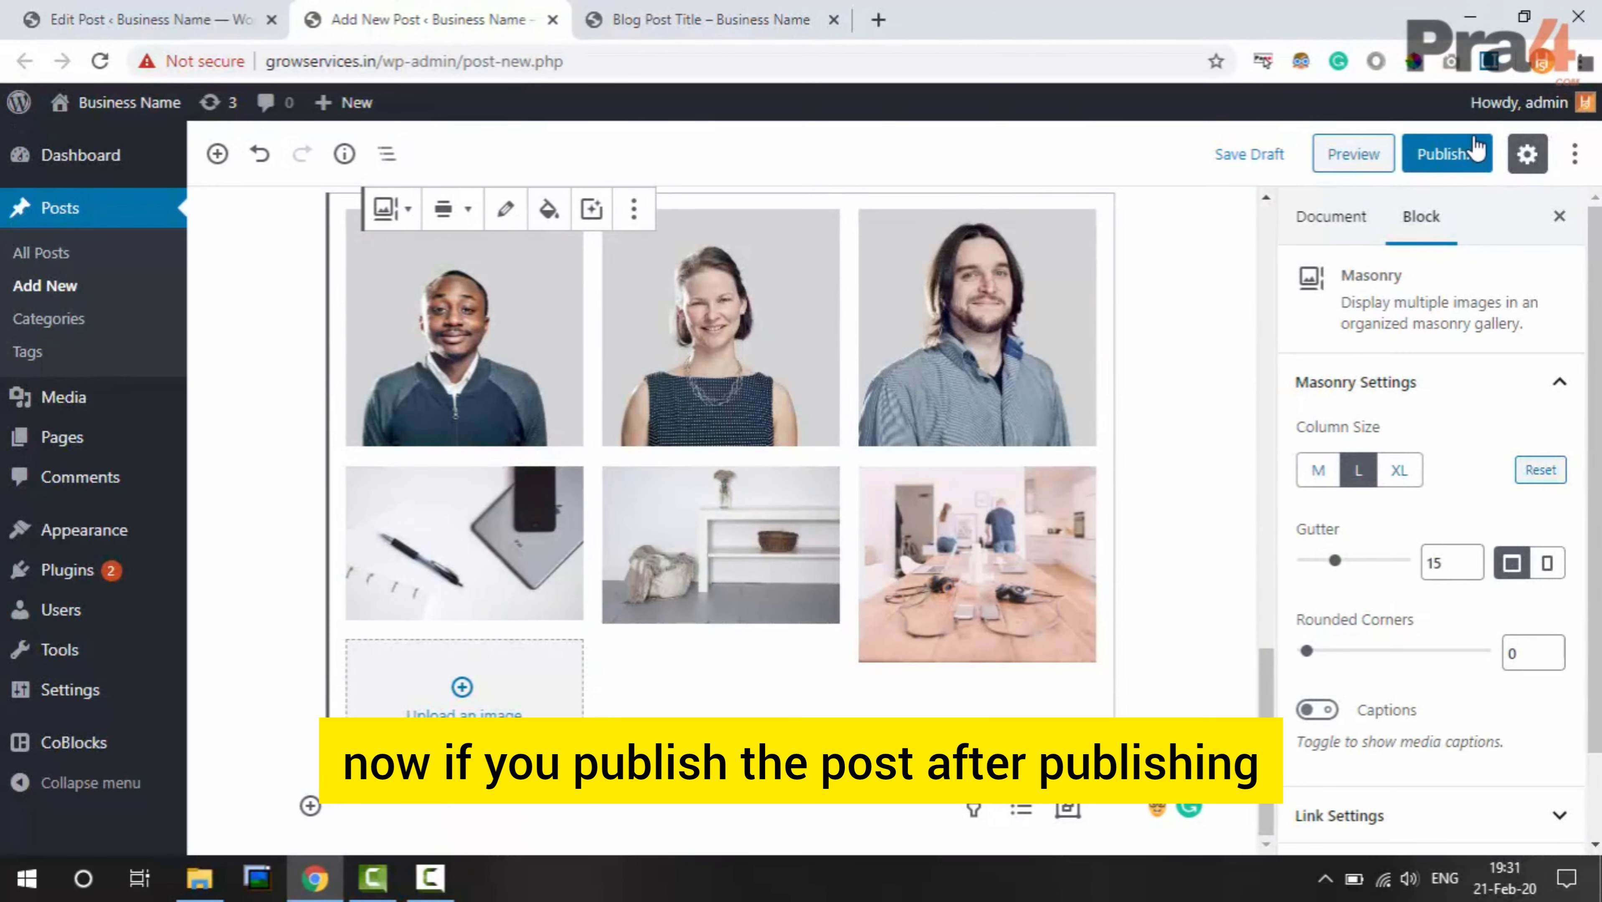
Publish the new post with public visibility and view the live post in a separate browser tab
{"action": "left_click", "coordinate": [1438, 160]}
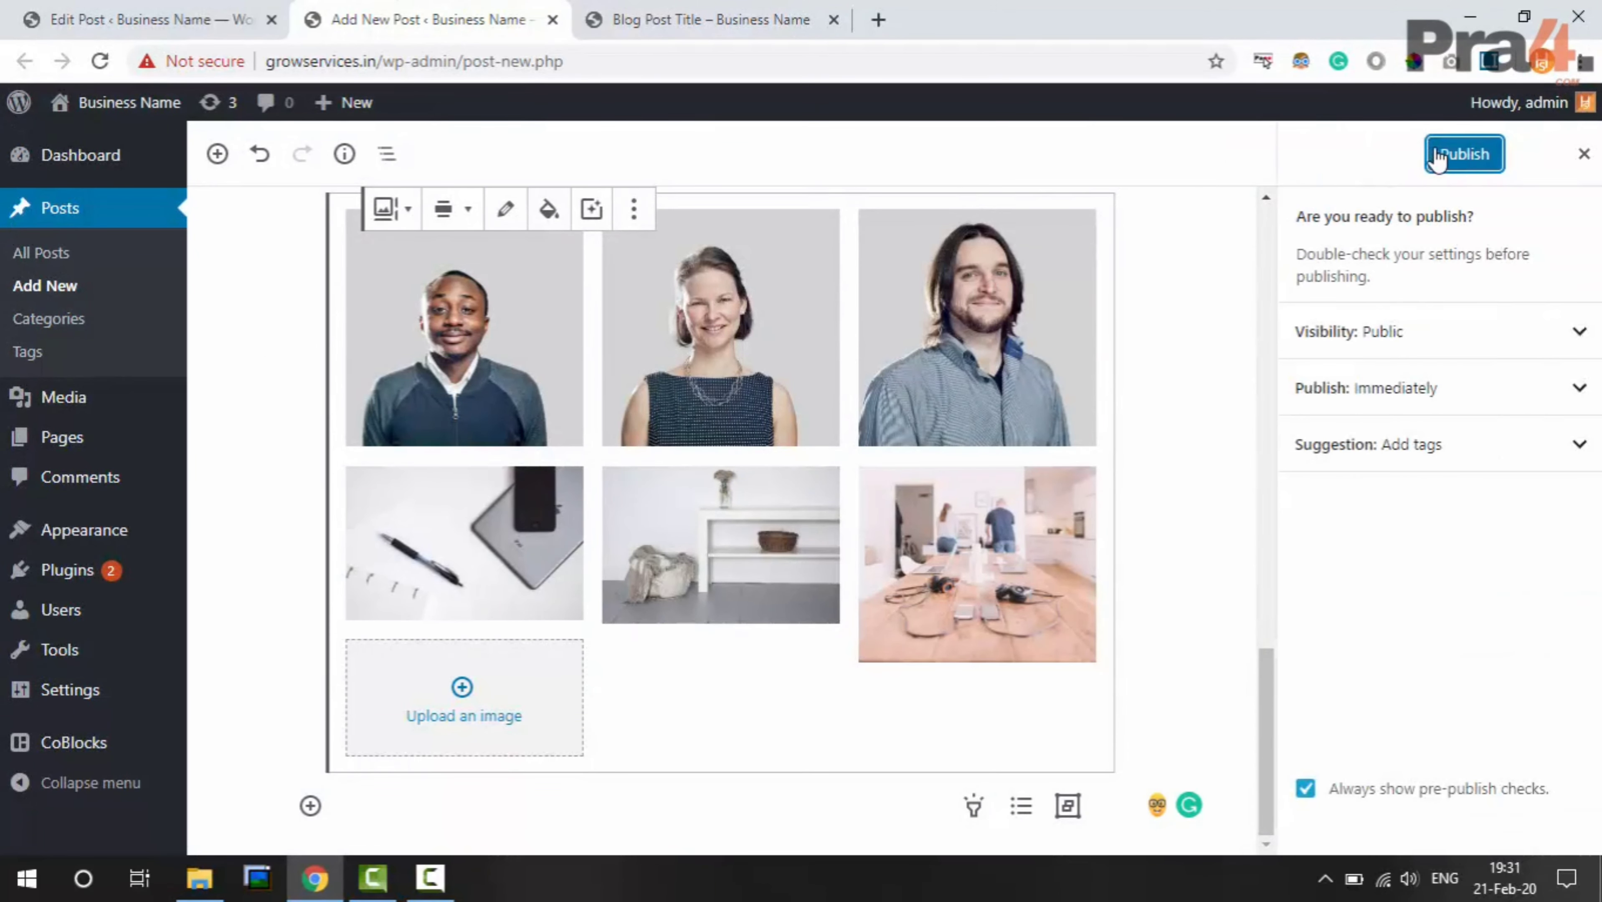
{"action": "left_click", "coordinate": [1465, 163]}
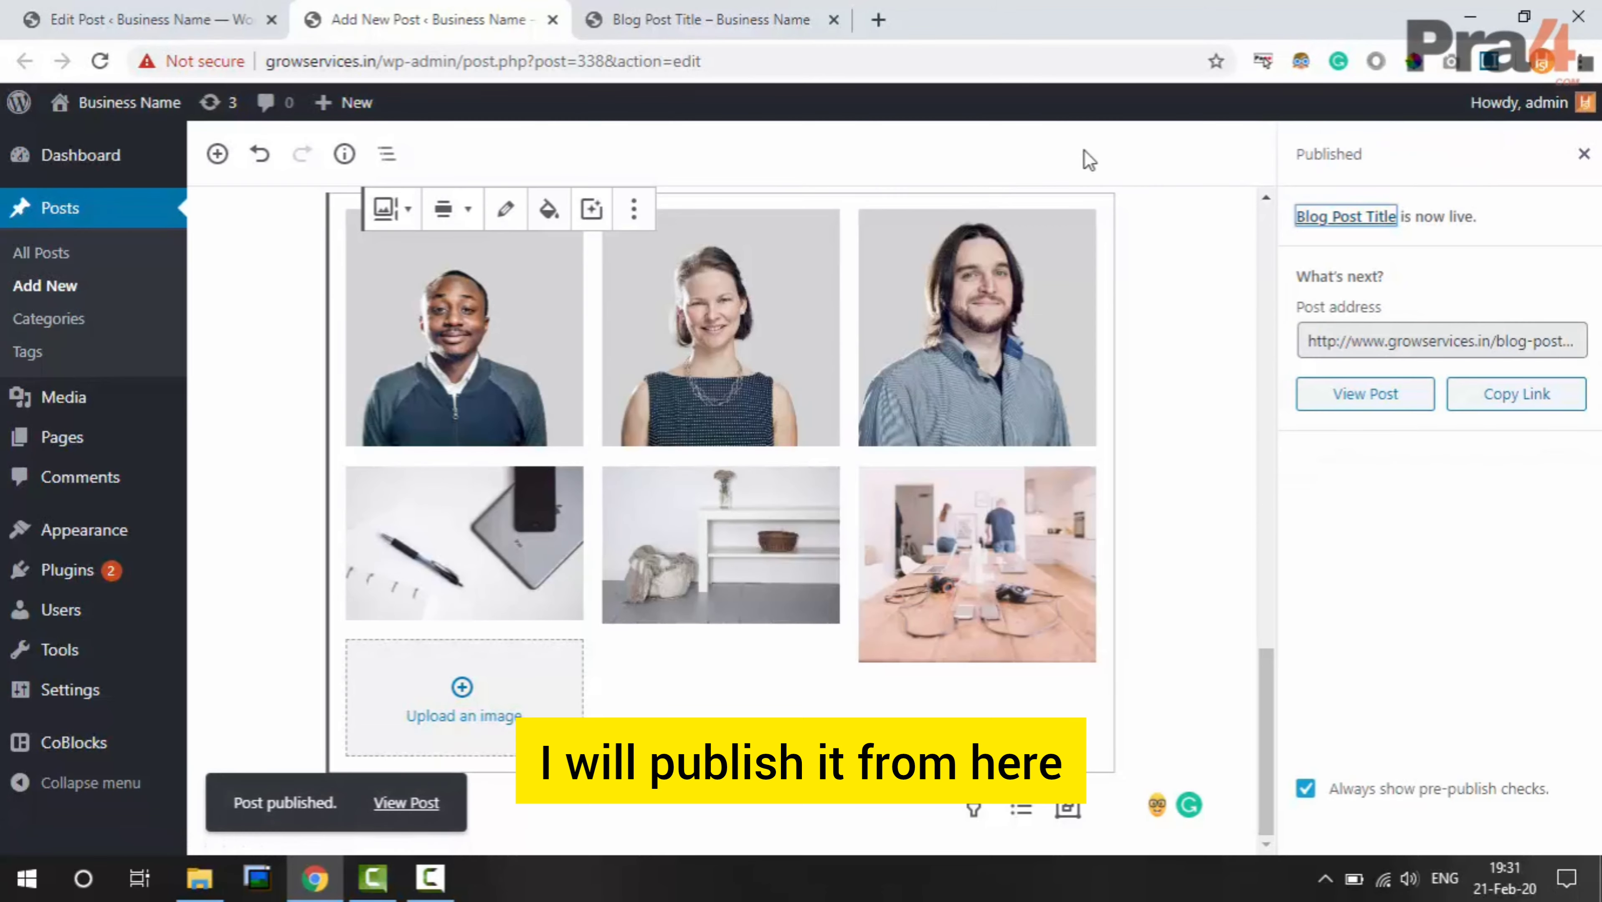
{"action": "scroll", "coordinate": [990, 317], "scroll_direction": "up", "scroll_amount": 15}
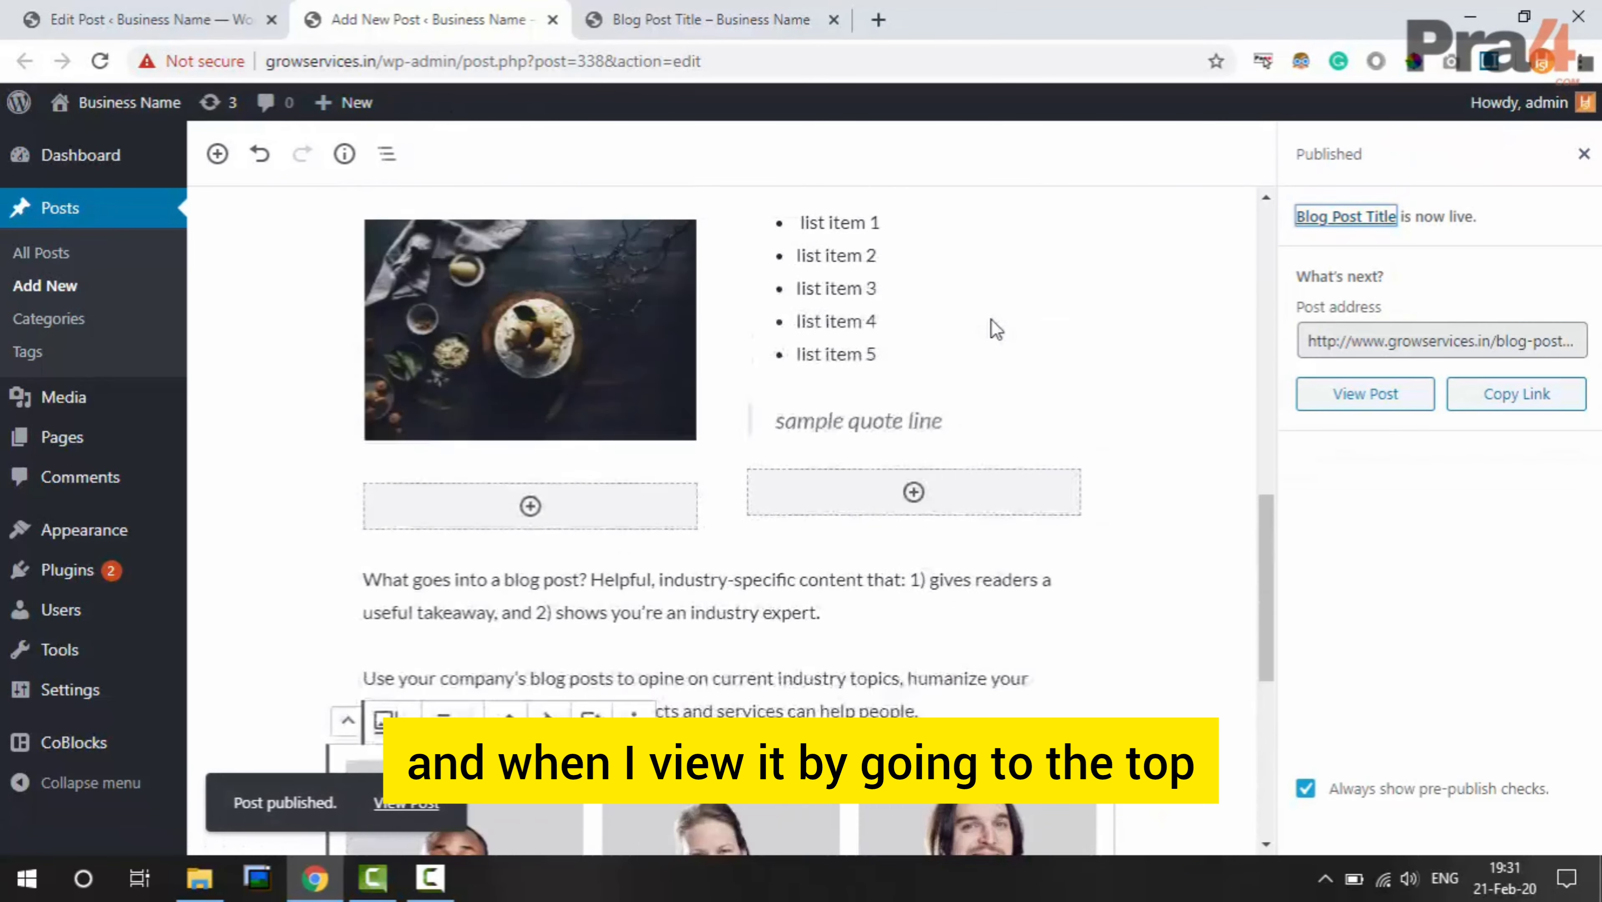
{"action": "right_click", "coordinate": [1369, 398]}
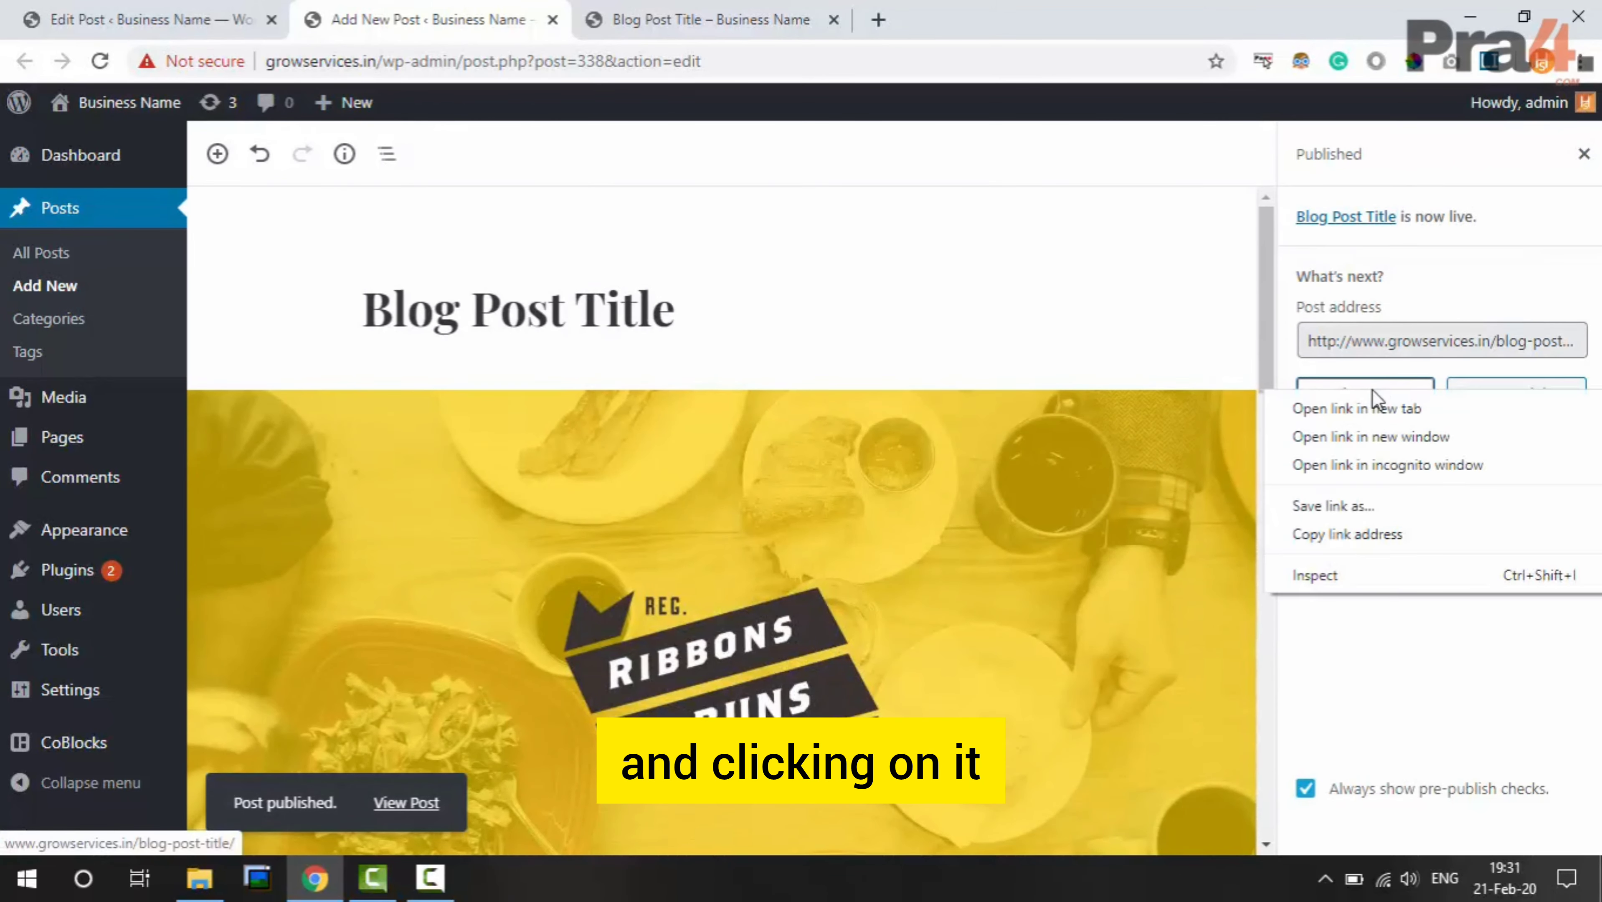
{"action": "key", "text": "Escape"}
{"action": "middle_click", "coordinate": [1393, 408]}
{"action": "left_click", "coordinate": [647, 14]}
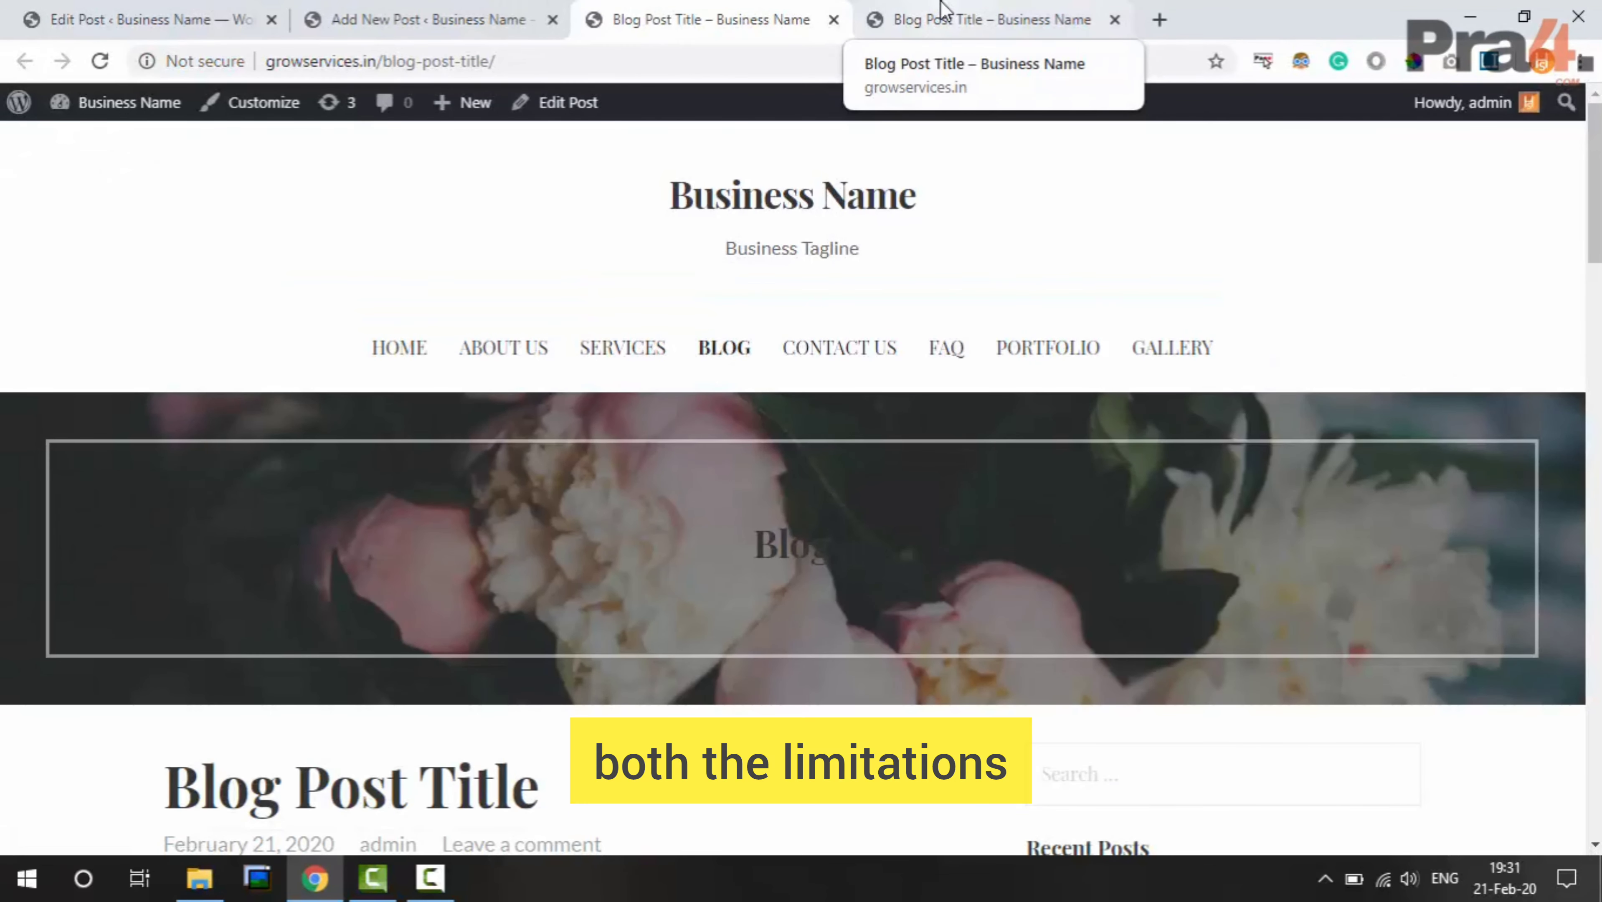
Examine the title, hero image and content of the live new post and of the published sample post
{"action": "scroll", "coordinate": [941, 465], "scroll_direction": "down", "scroll_amount": 3}
{"action": "scroll", "coordinate": [941, 465], "scroll_direction": "down", "scroll_amount": 4}
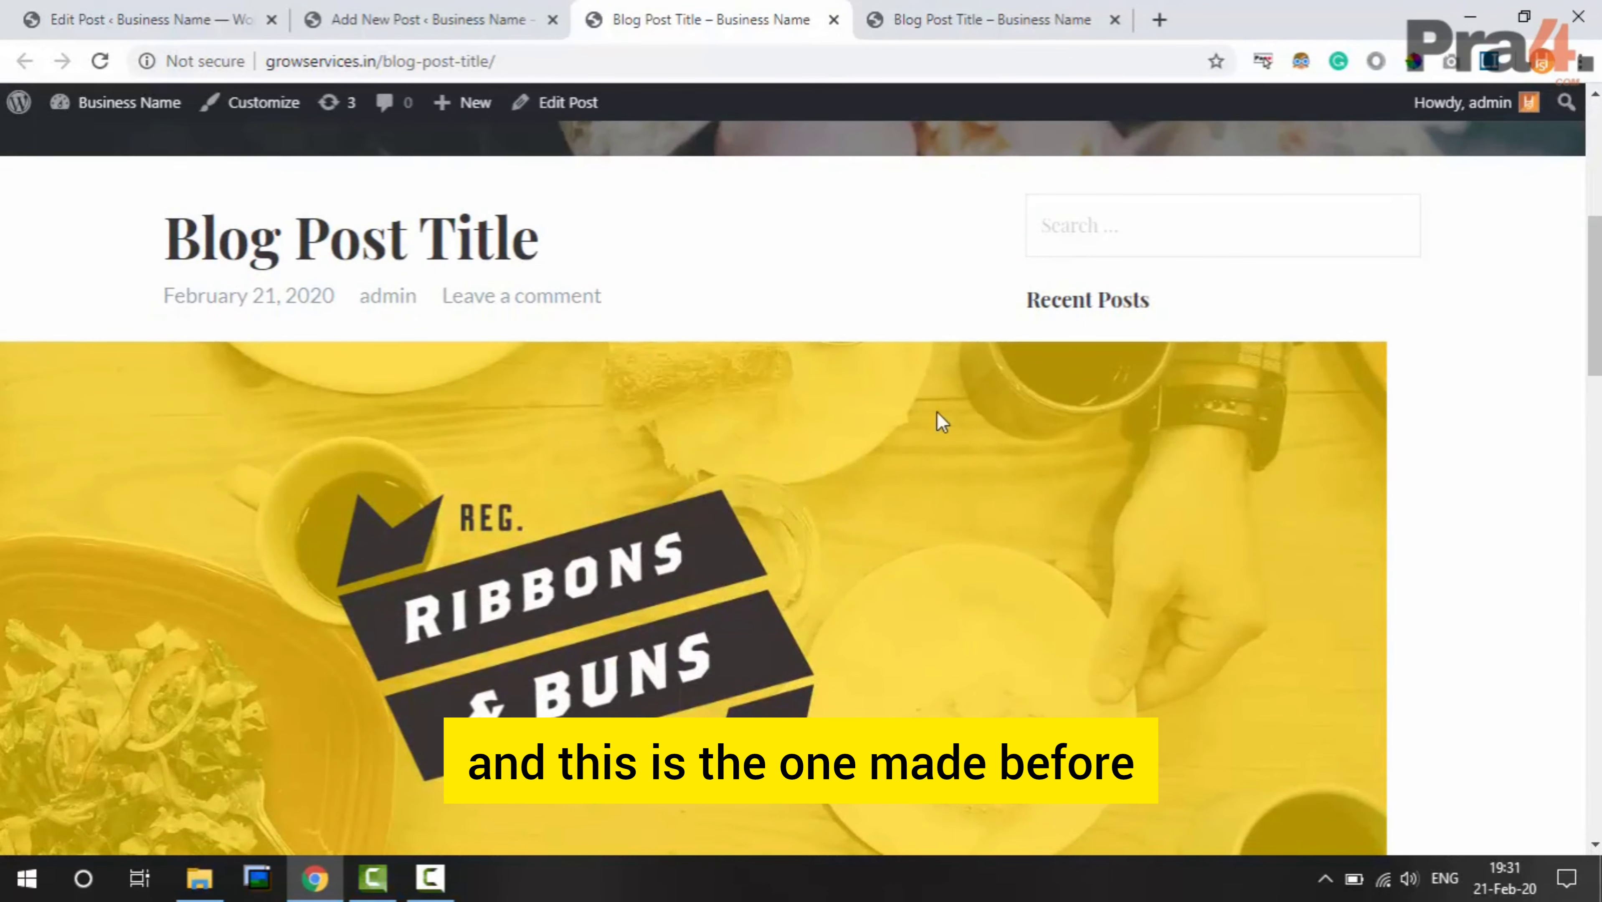
{"action": "left_click", "coordinate": [958, 72]}
{"action": "left_click", "coordinate": [960, 15]}
{"action": "scroll", "coordinate": [986, 285], "scroll_direction": "up", "scroll_amount": 3}
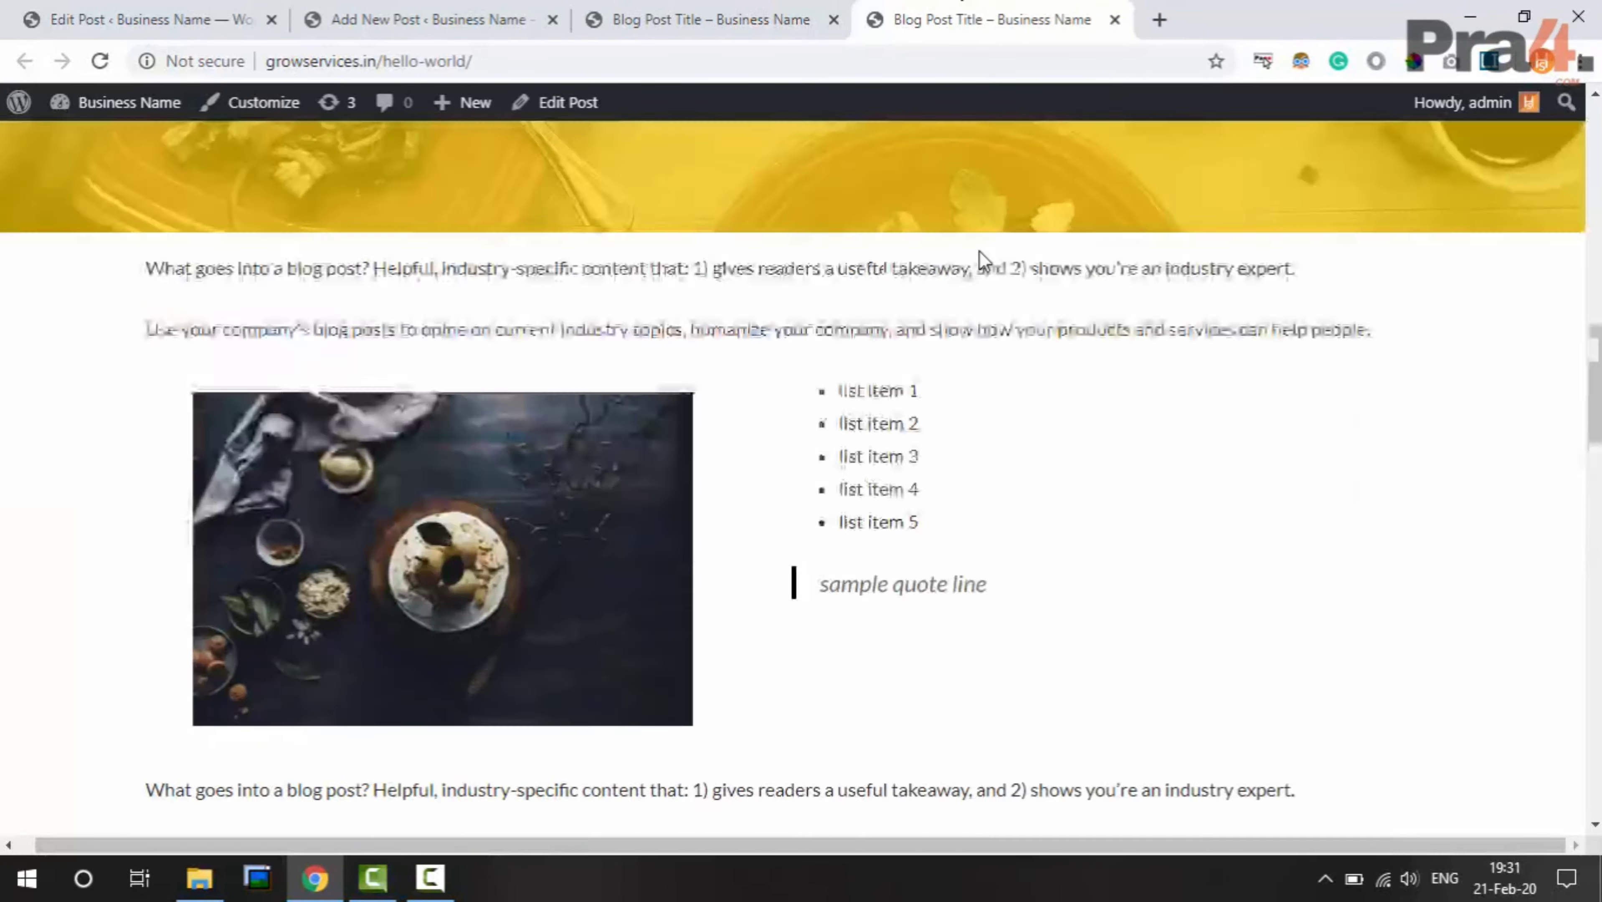
{"action": "scroll", "coordinate": [978, 250], "scroll_direction": "up", "scroll_amount": 10}
{"action": "scroll", "coordinate": [978, 250], "scroll_direction": "down", "scroll_amount": 10}
{"action": "scroll", "coordinate": [979, 250], "scroll_direction": "up", "scroll_amount": 4}
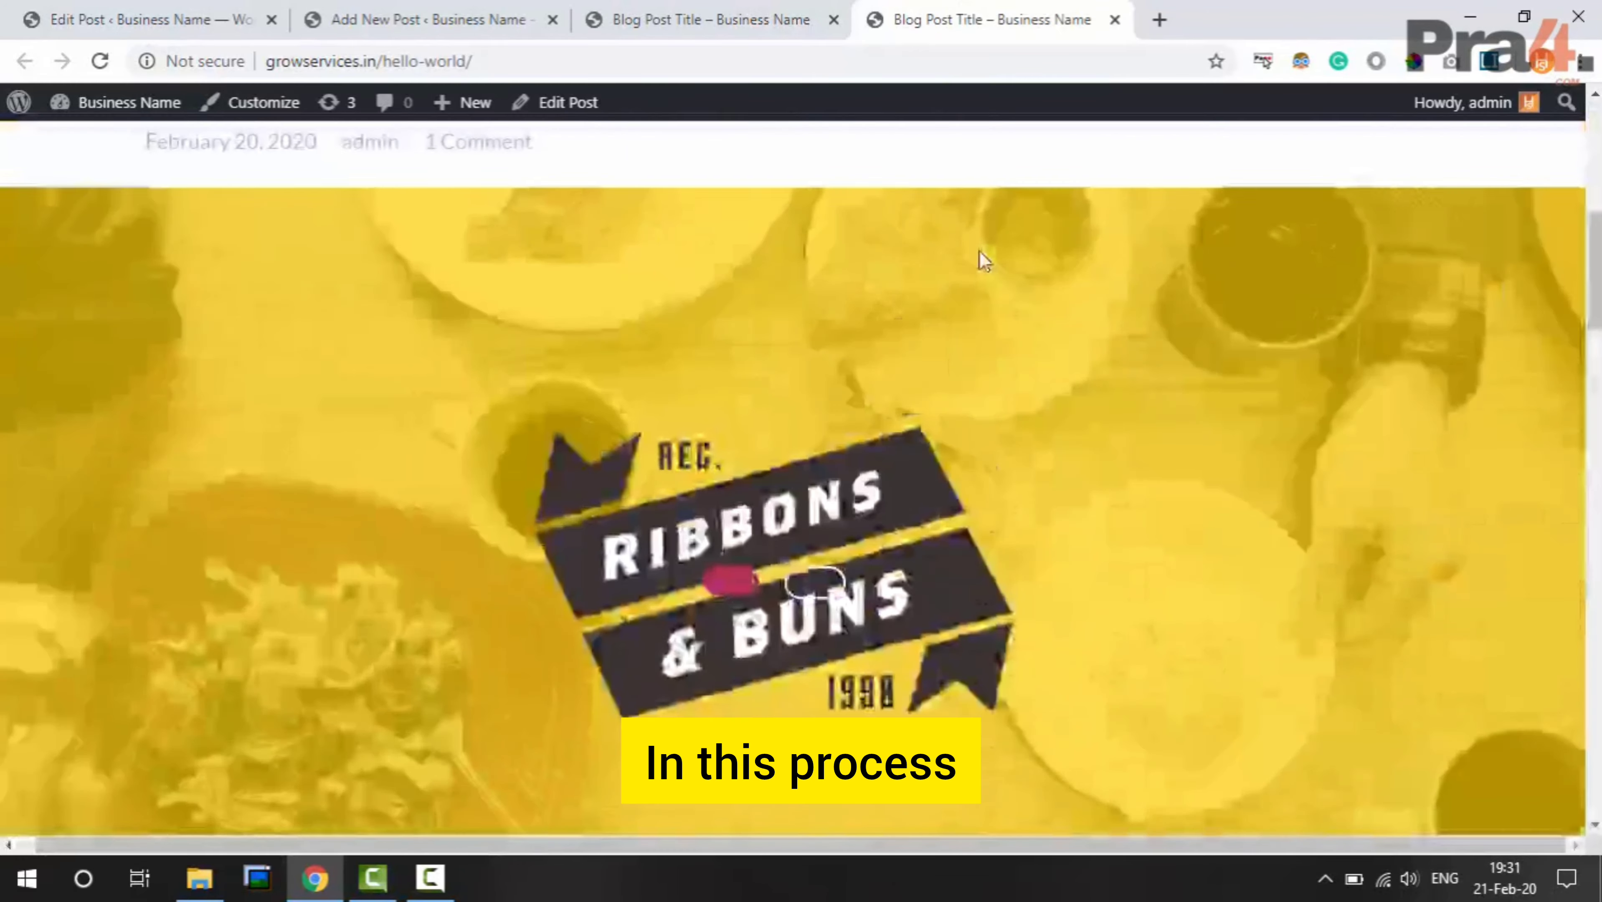
{"action": "scroll", "coordinate": [979, 251], "scroll_direction": "down", "scroll_amount": 2}
{"action": "scroll", "coordinate": [978, 251], "scroll_direction": "up", "scroll_amount": 5}
{"action": "scroll", "coordinate": [978, 251], "scroll_direction": "down", "scroll_amount": 1}
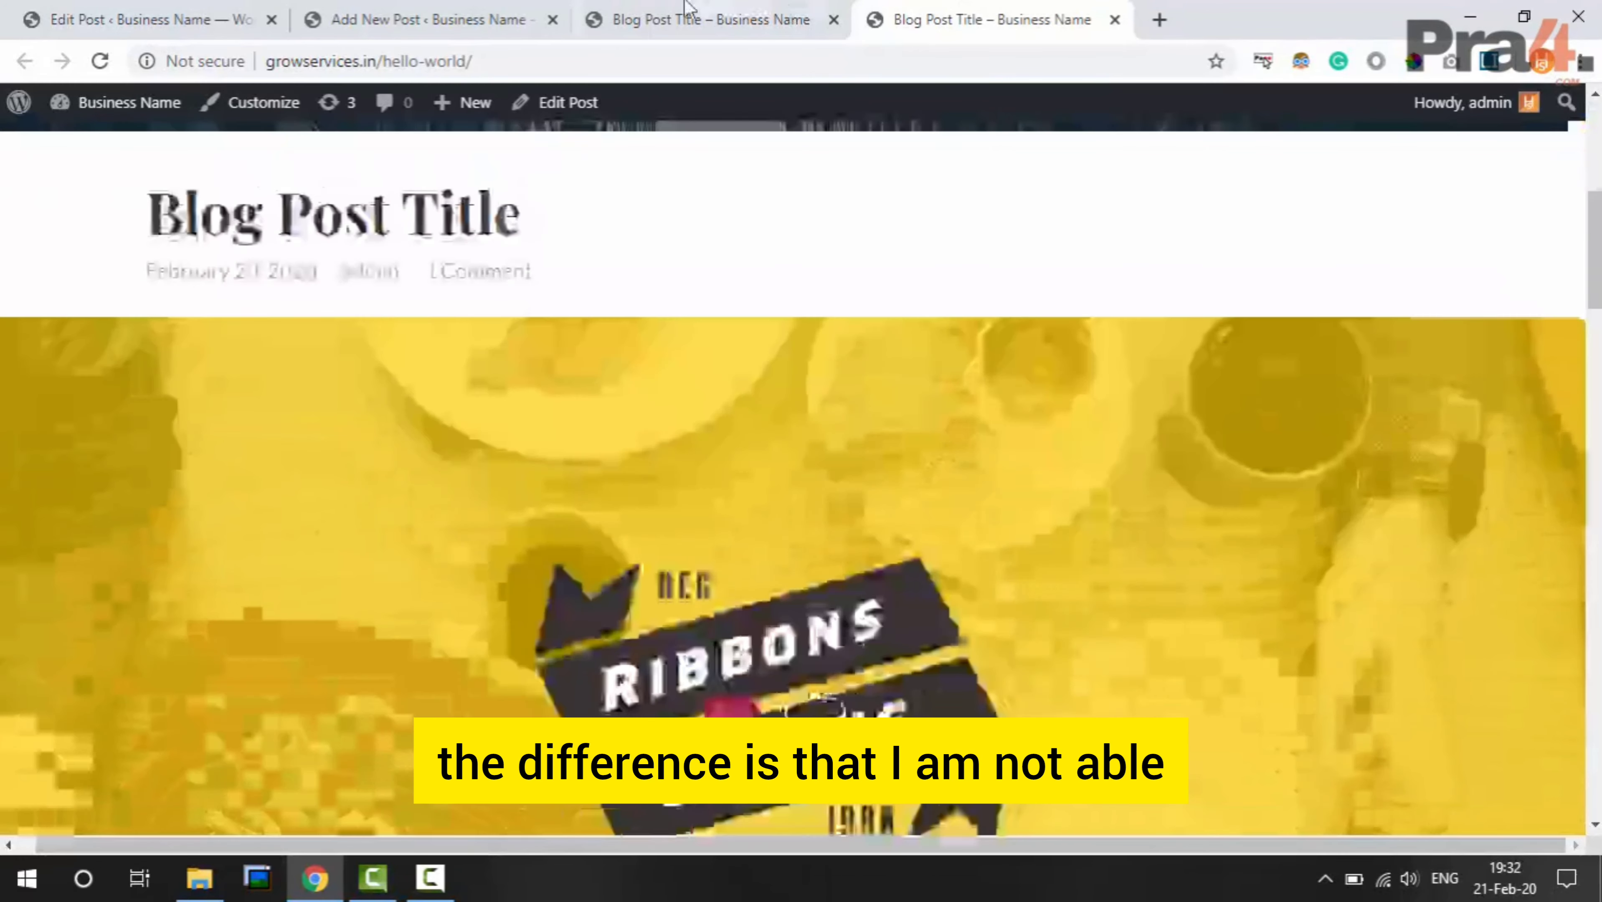
Compare the hero image's width in the live new post with the one in the sample post
{"action": "left_click", "coordinate": [689, 8]}
{"action": "scroll", "coordinate": [834, 493], "scroll_direction": "down", "scroll_amount": 4}
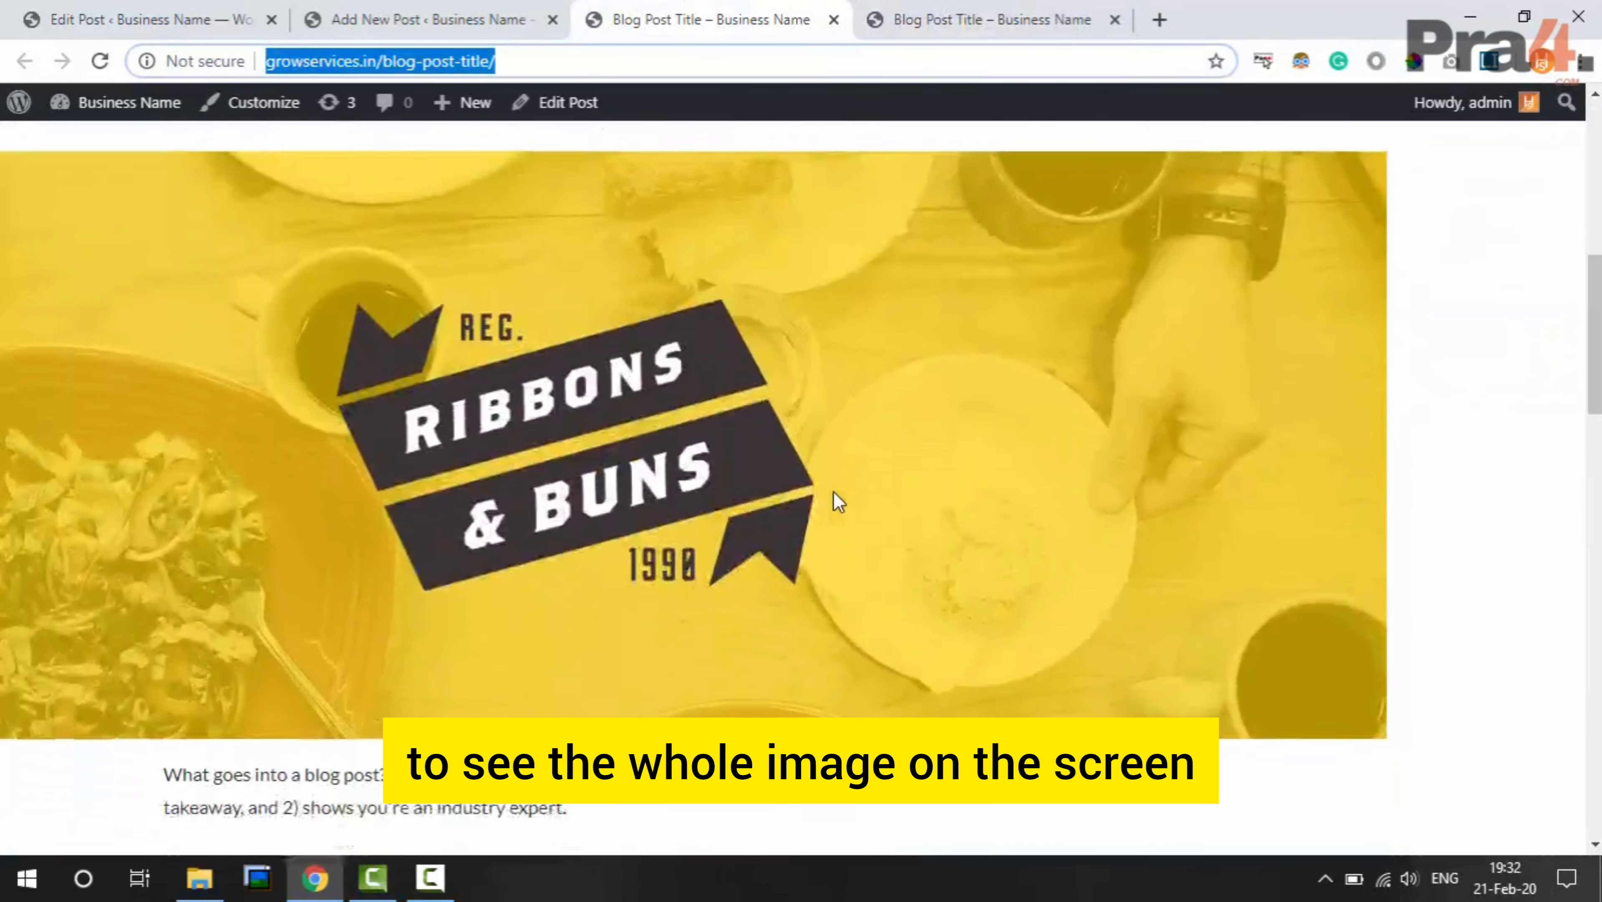
{"action": "scroll", "coordinate": [655, 388], "scroll_direction": "up", "scroll_amount": 2}
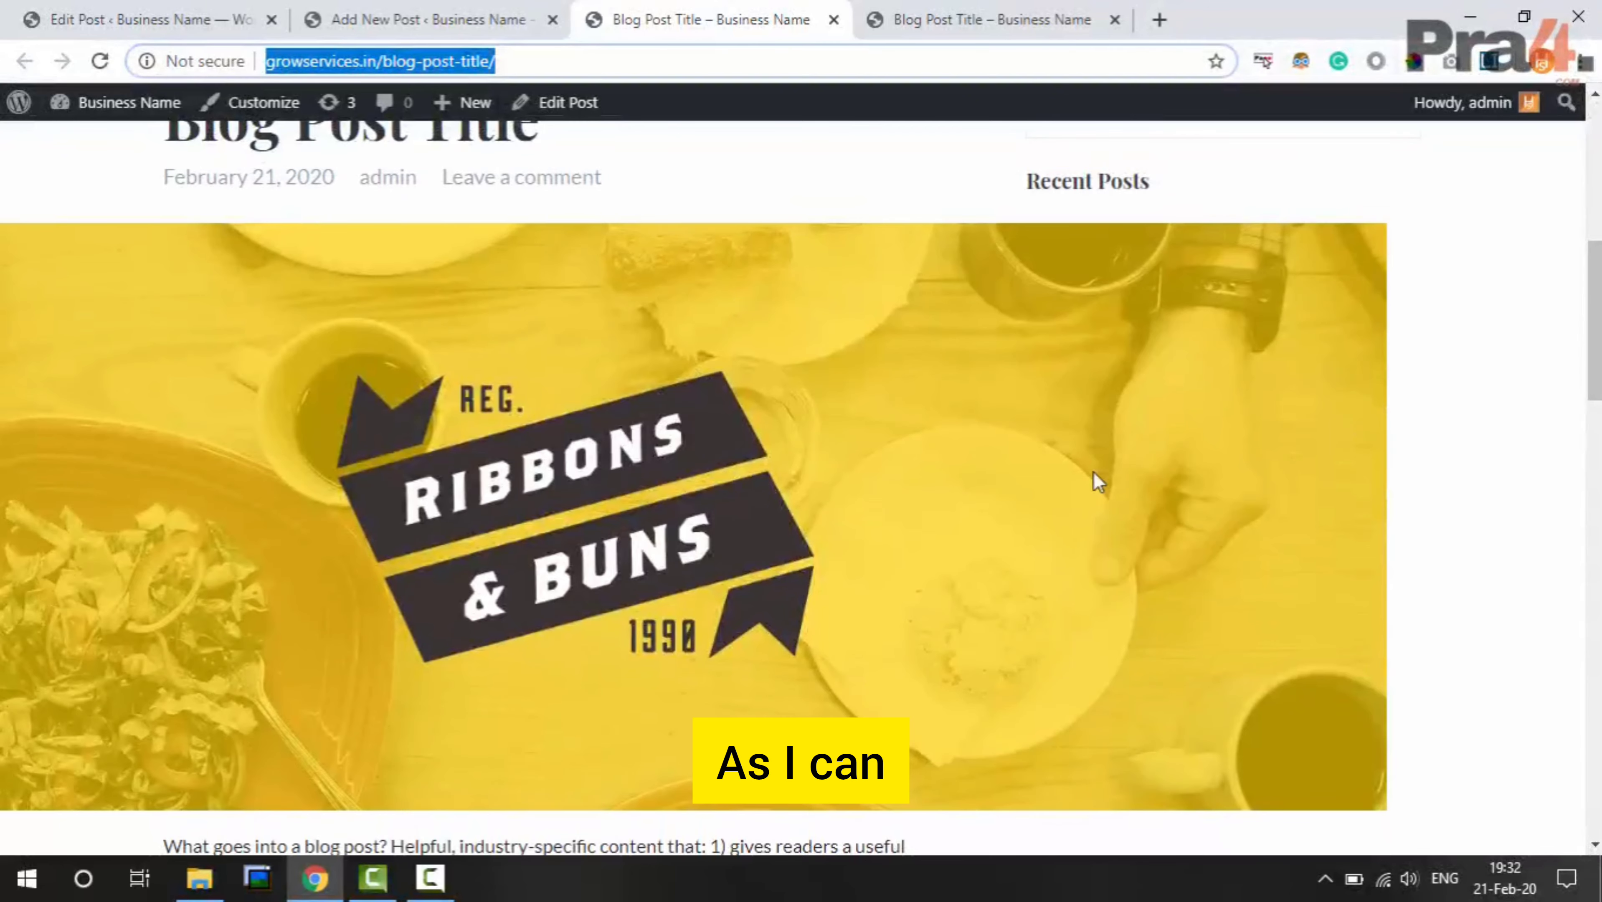
{"action": "left_click", "coordinate": [994, 9]}
{"action": "scroll", "coordinate": [1154, 493], "scroll_direction": "down", "scroll_amount": 5}
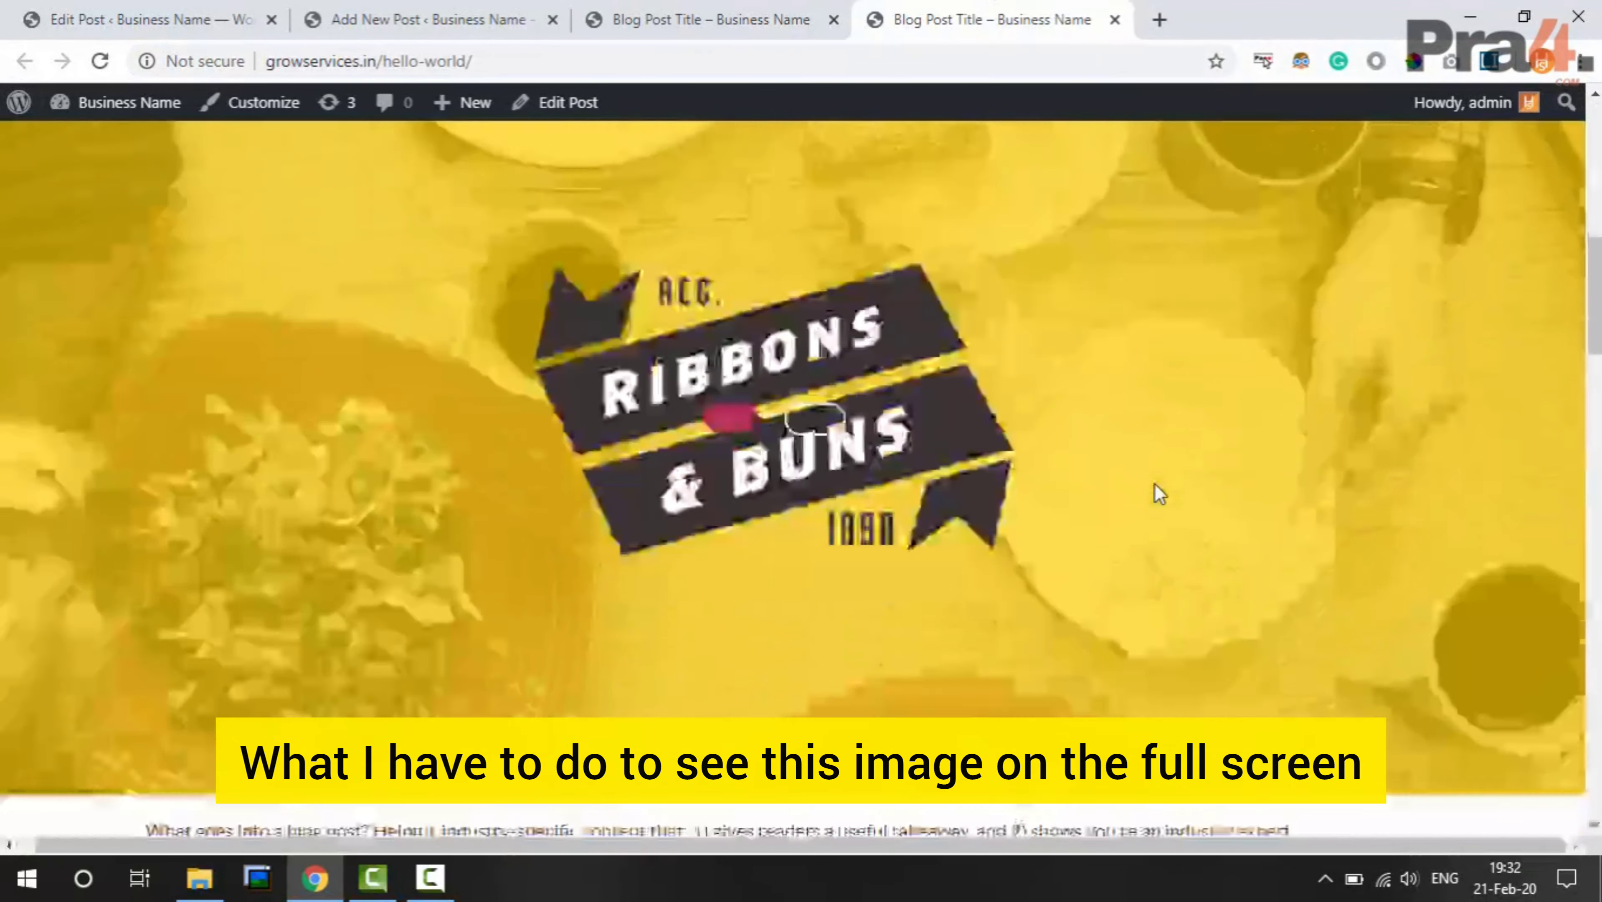
{"action": "left_click", "coordinate": [711, 20]}
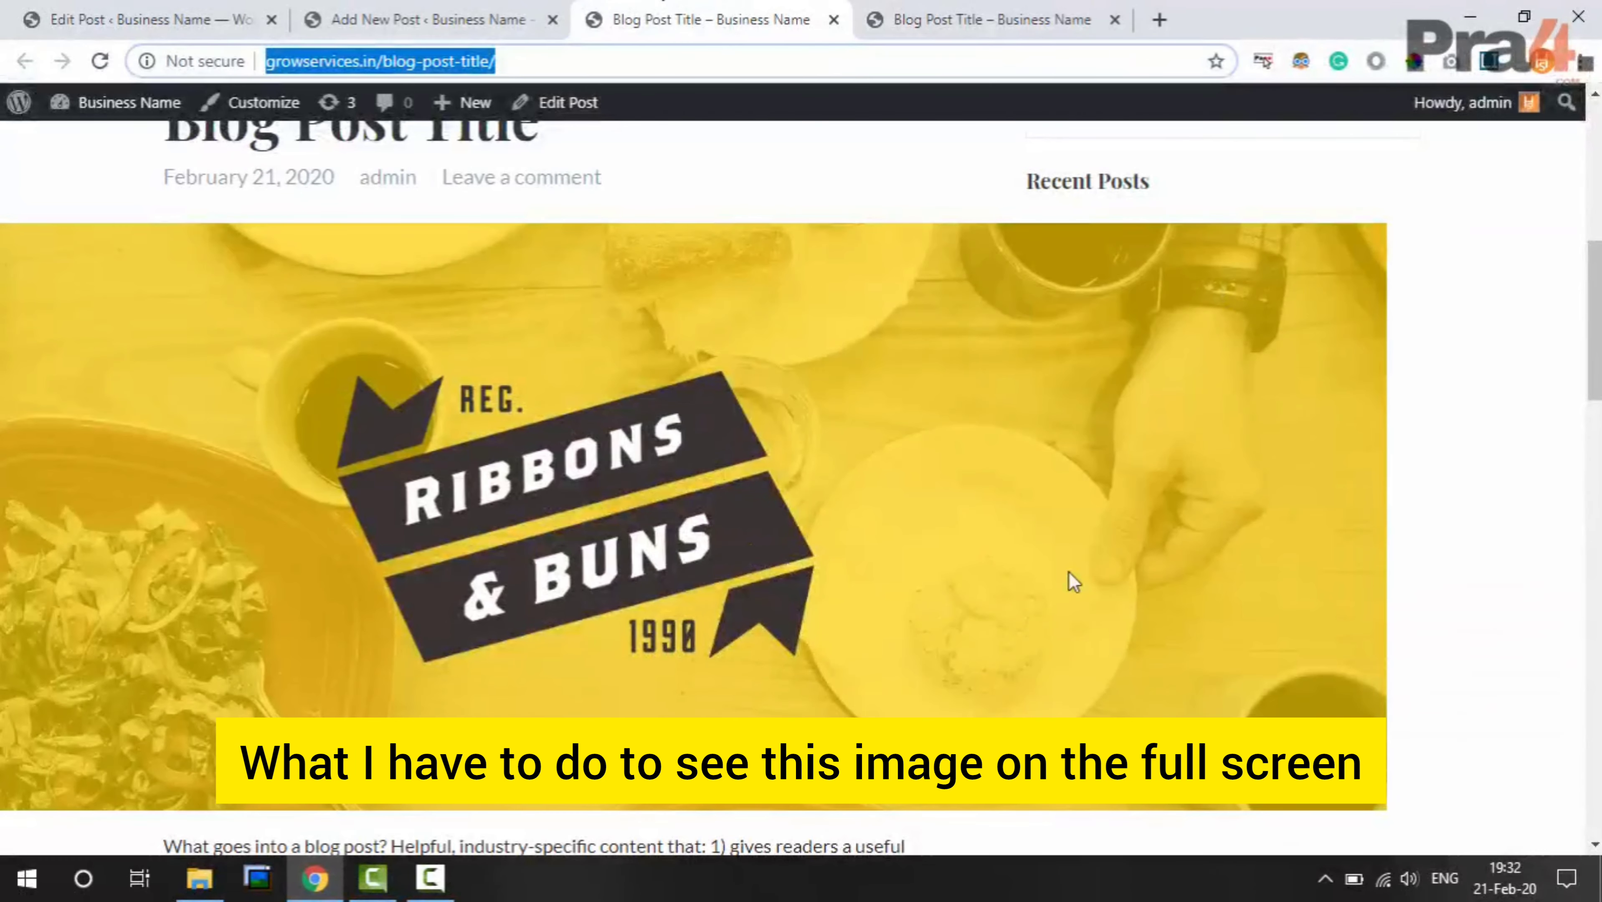
Set the new post's layout to Custom with the full-width single-column option and update the post
{"action": "left_click", "coordinate": [488, 12]}
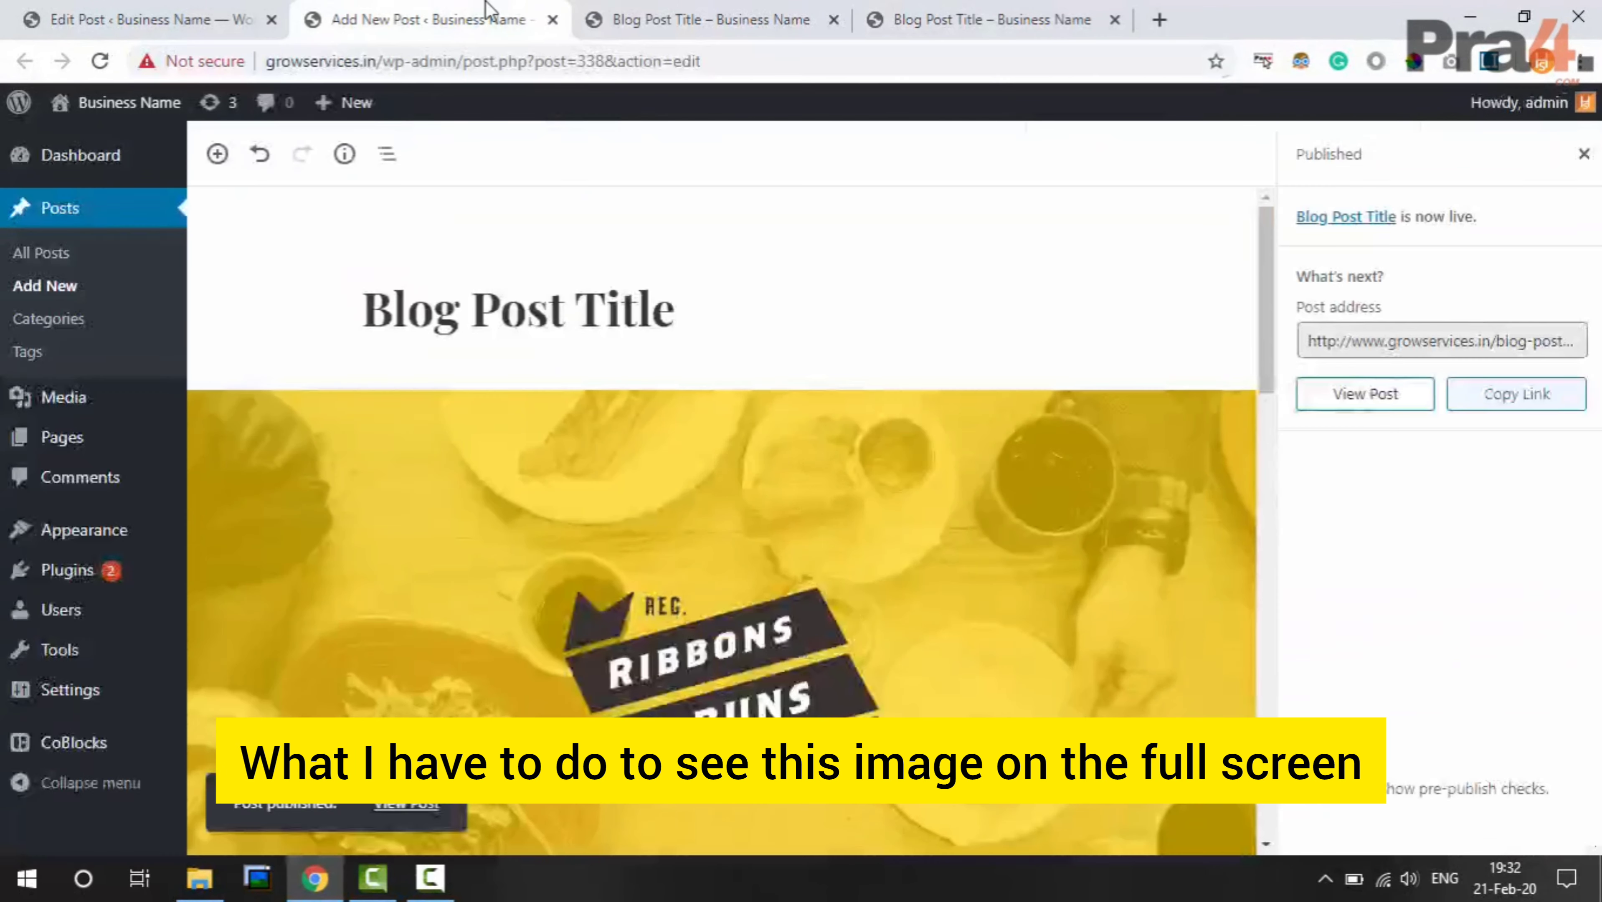
{"action": "left_click", "coordinate": [1583, 155]}
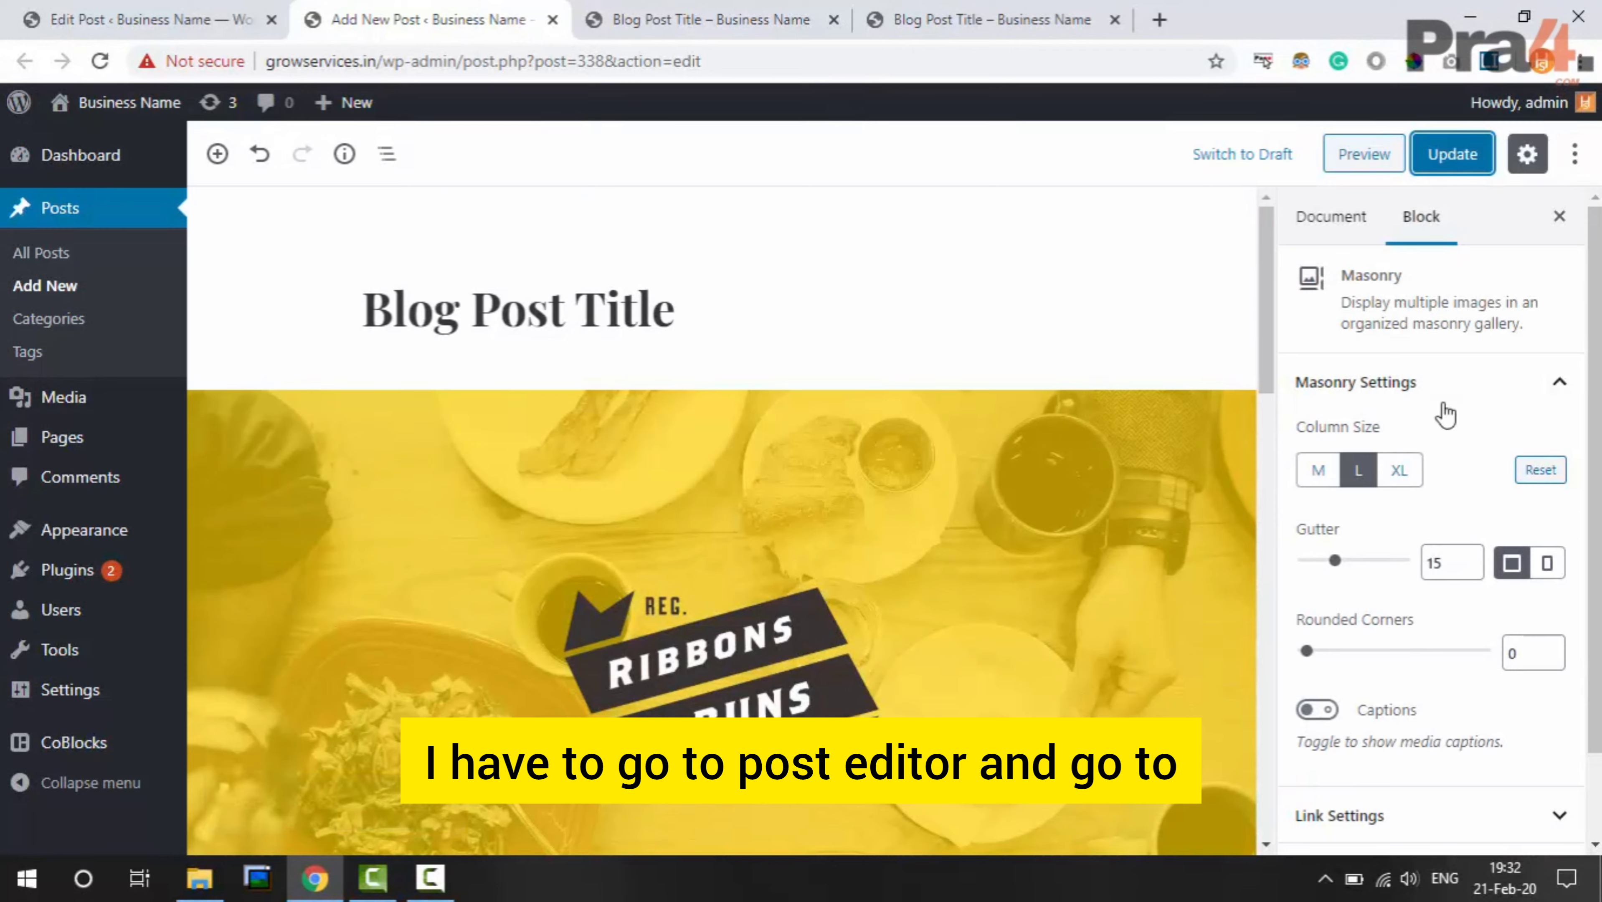
{"action": "left_click", "coordinate": [1337, 219]}
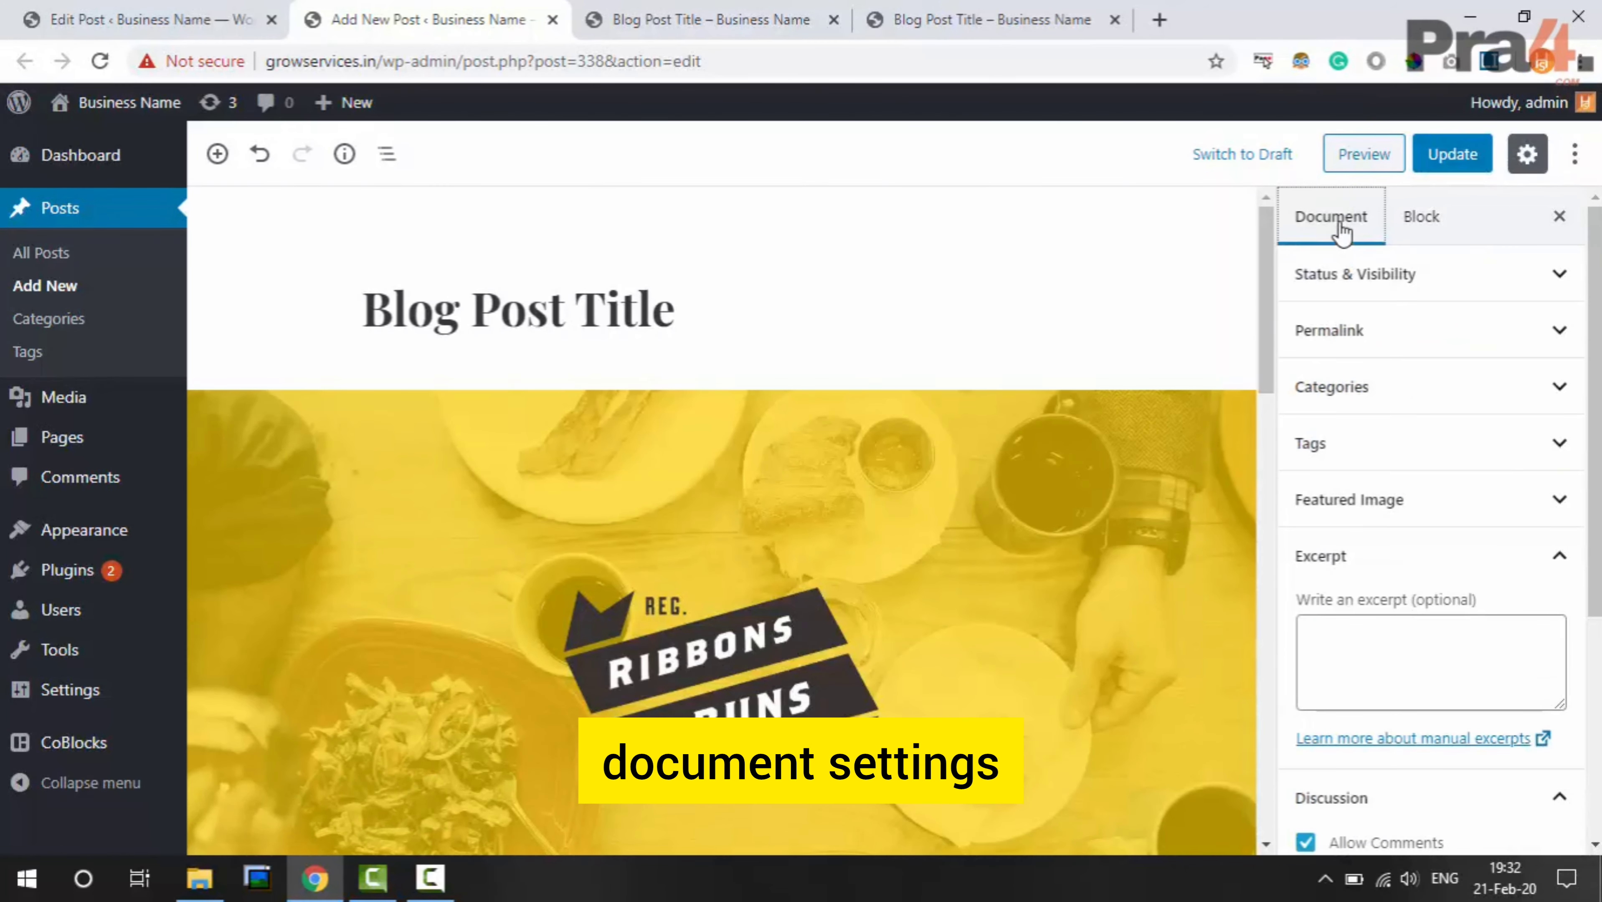
{"action": "left_click", "coordinate": [1559, 557]}
{"action": "scroll", "coordinate": [1559, 555], "scroll_direction": "down", "scroll_amount": 1}
{"action": "scroll", "coordinate": [1412, 647], "scroll_direction": "down", "scroll_amount": 1}
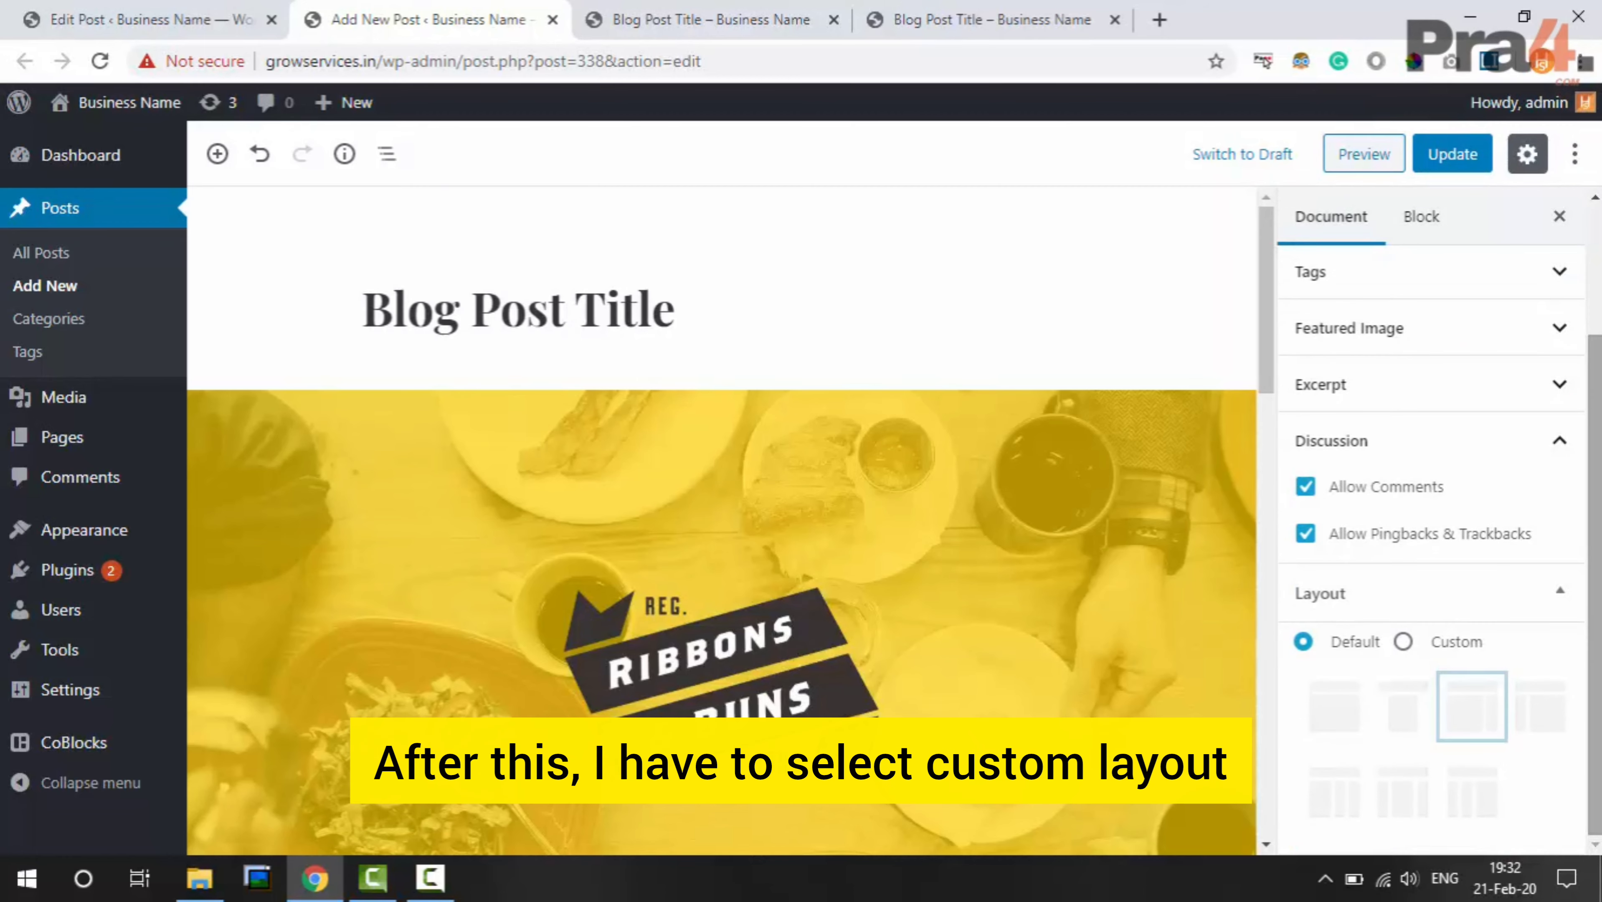
{"action": "left_click", "coordinate": [1405, 642]}
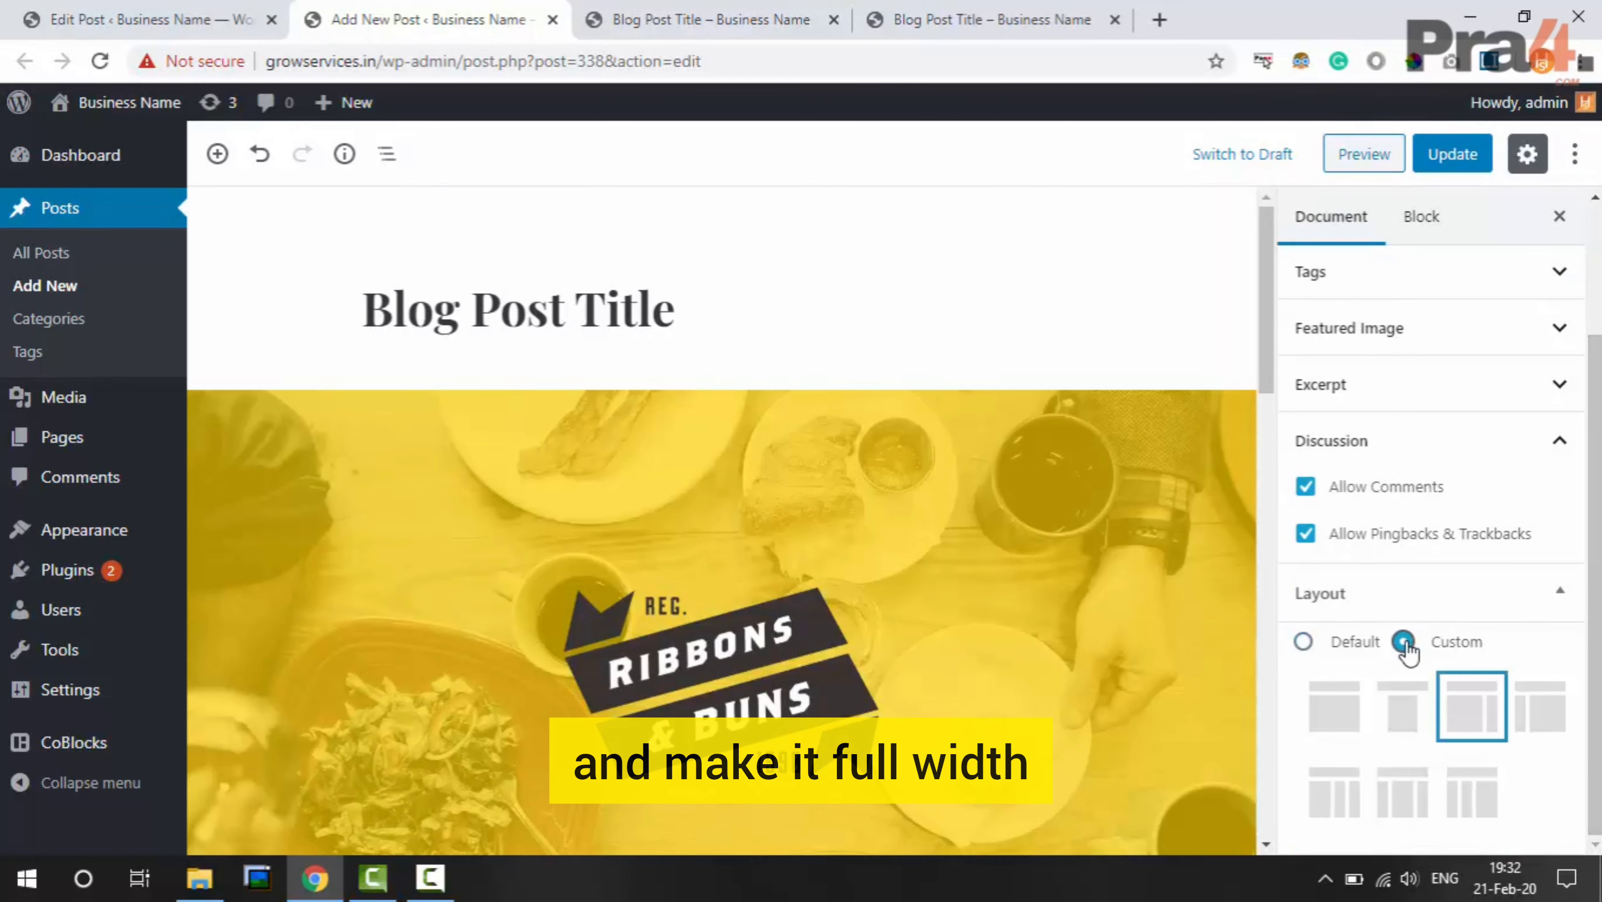
{"action": "left_click", "coordinate": [1336, 725]}
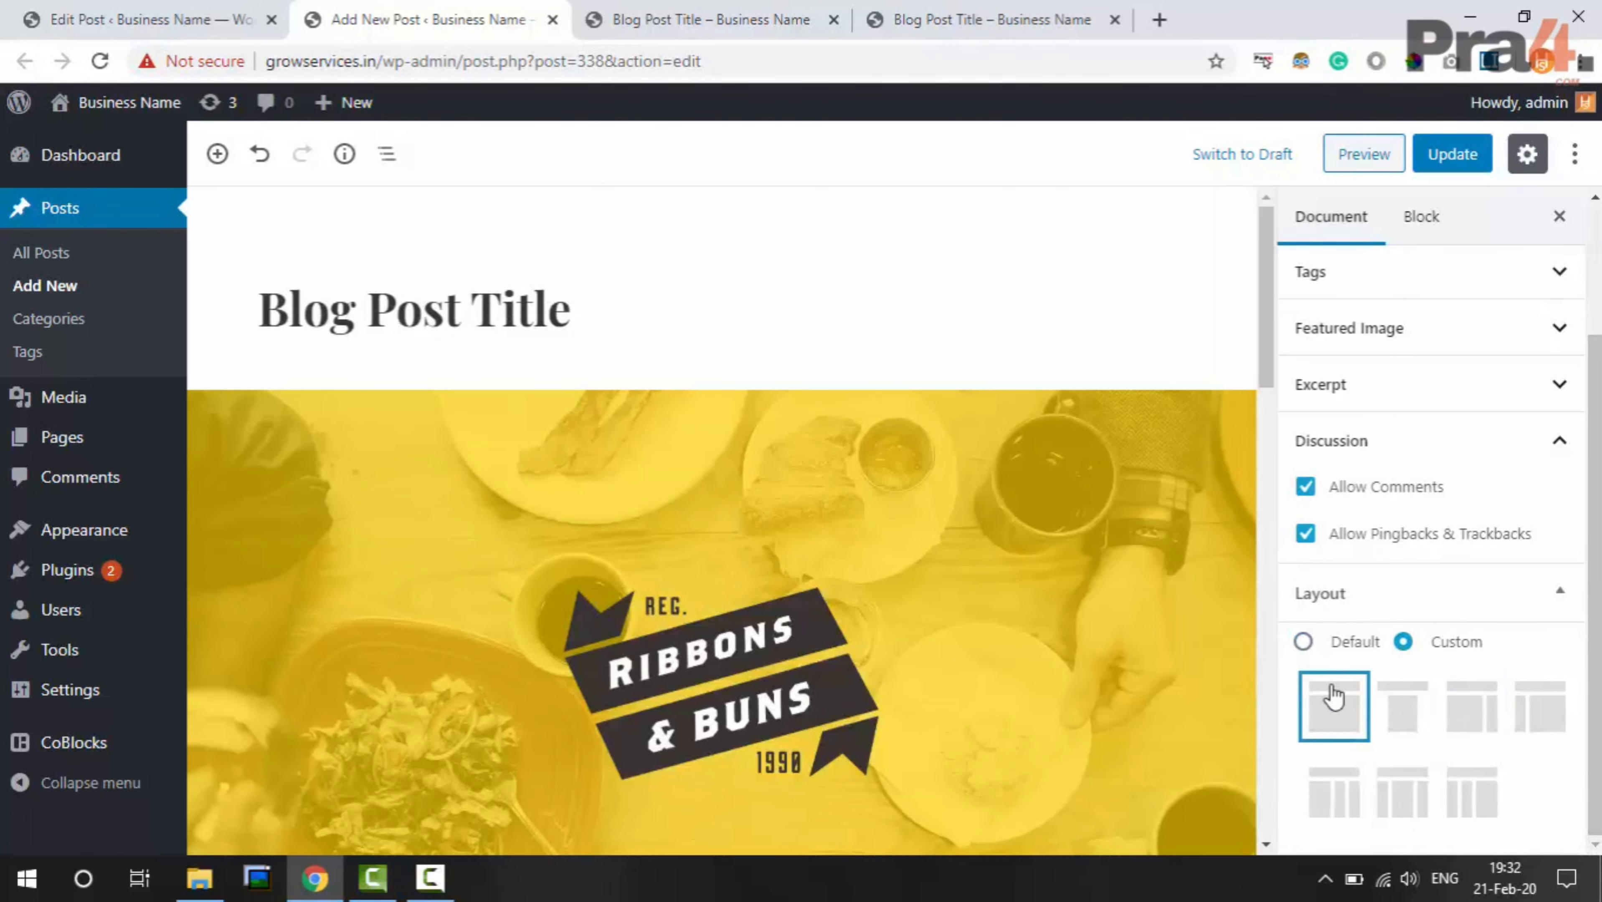
{"action": "left_click", "coordinate": [1451, 156]}
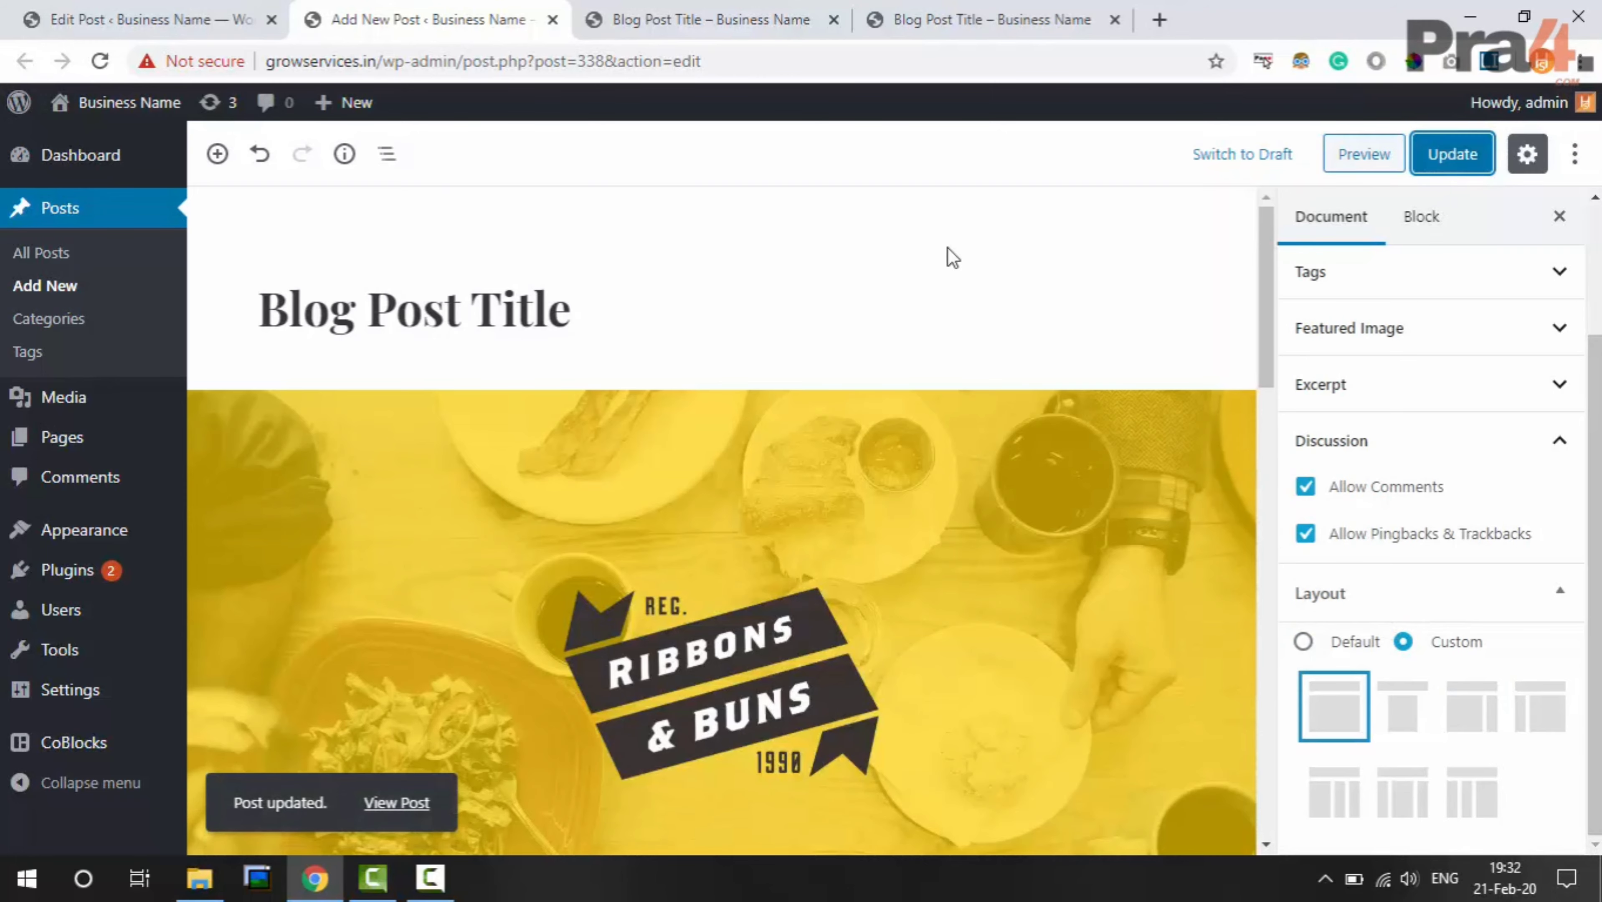
Reload the live new post and compare its hero image height with that of the sample post
{"action": "left_click", "coordinate": [734, 9]}
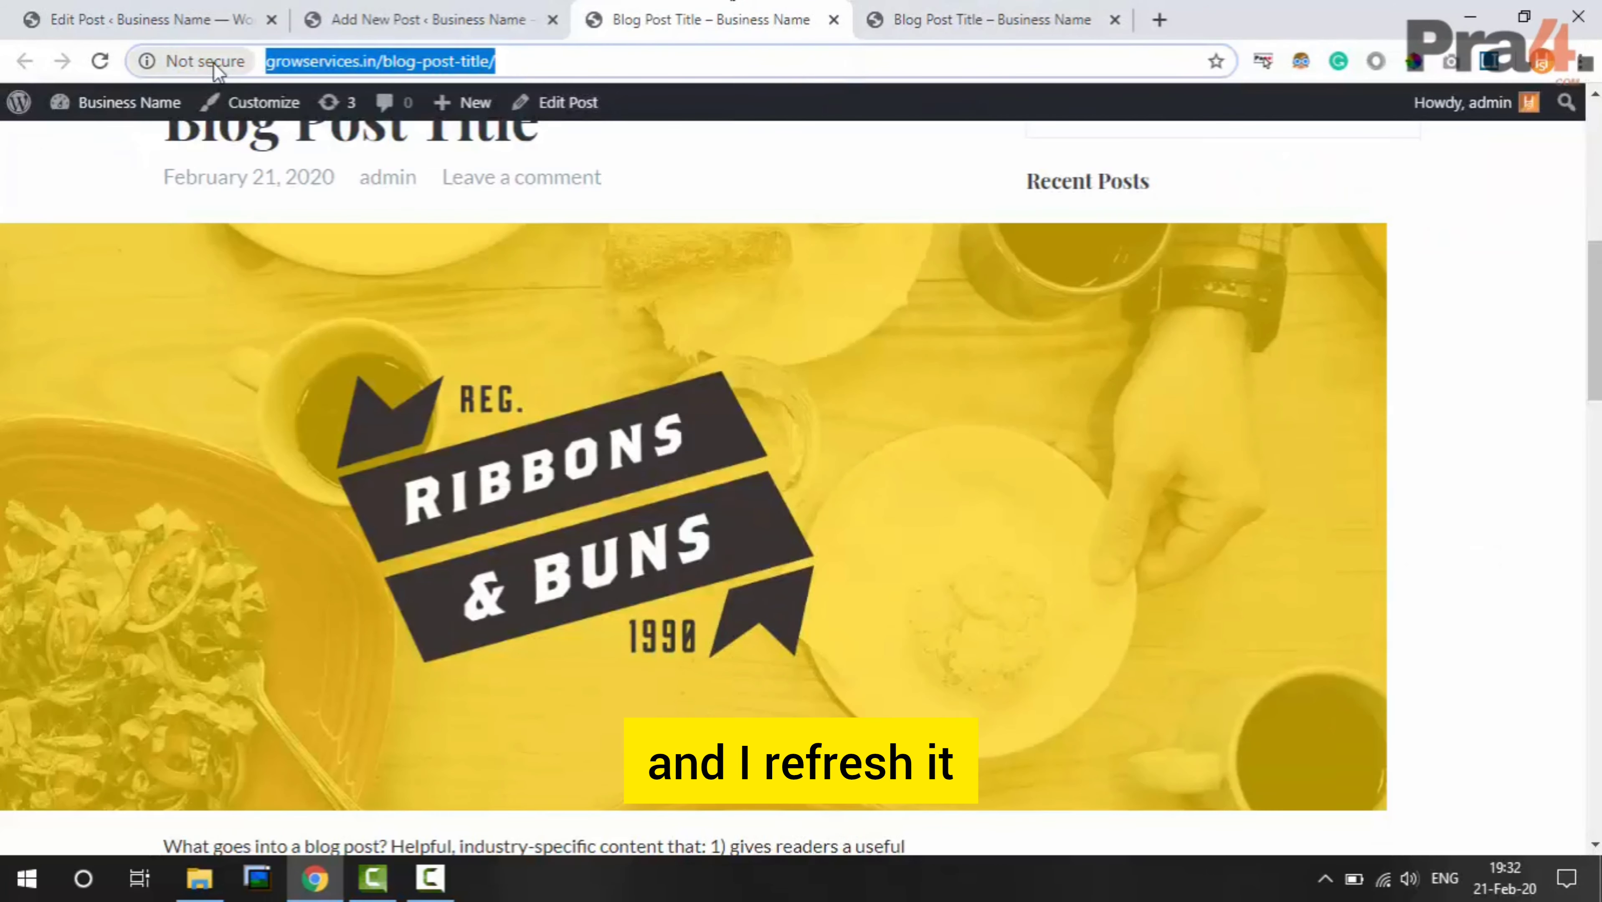
{"action": "left_click", "coordinate": [101, 60]}
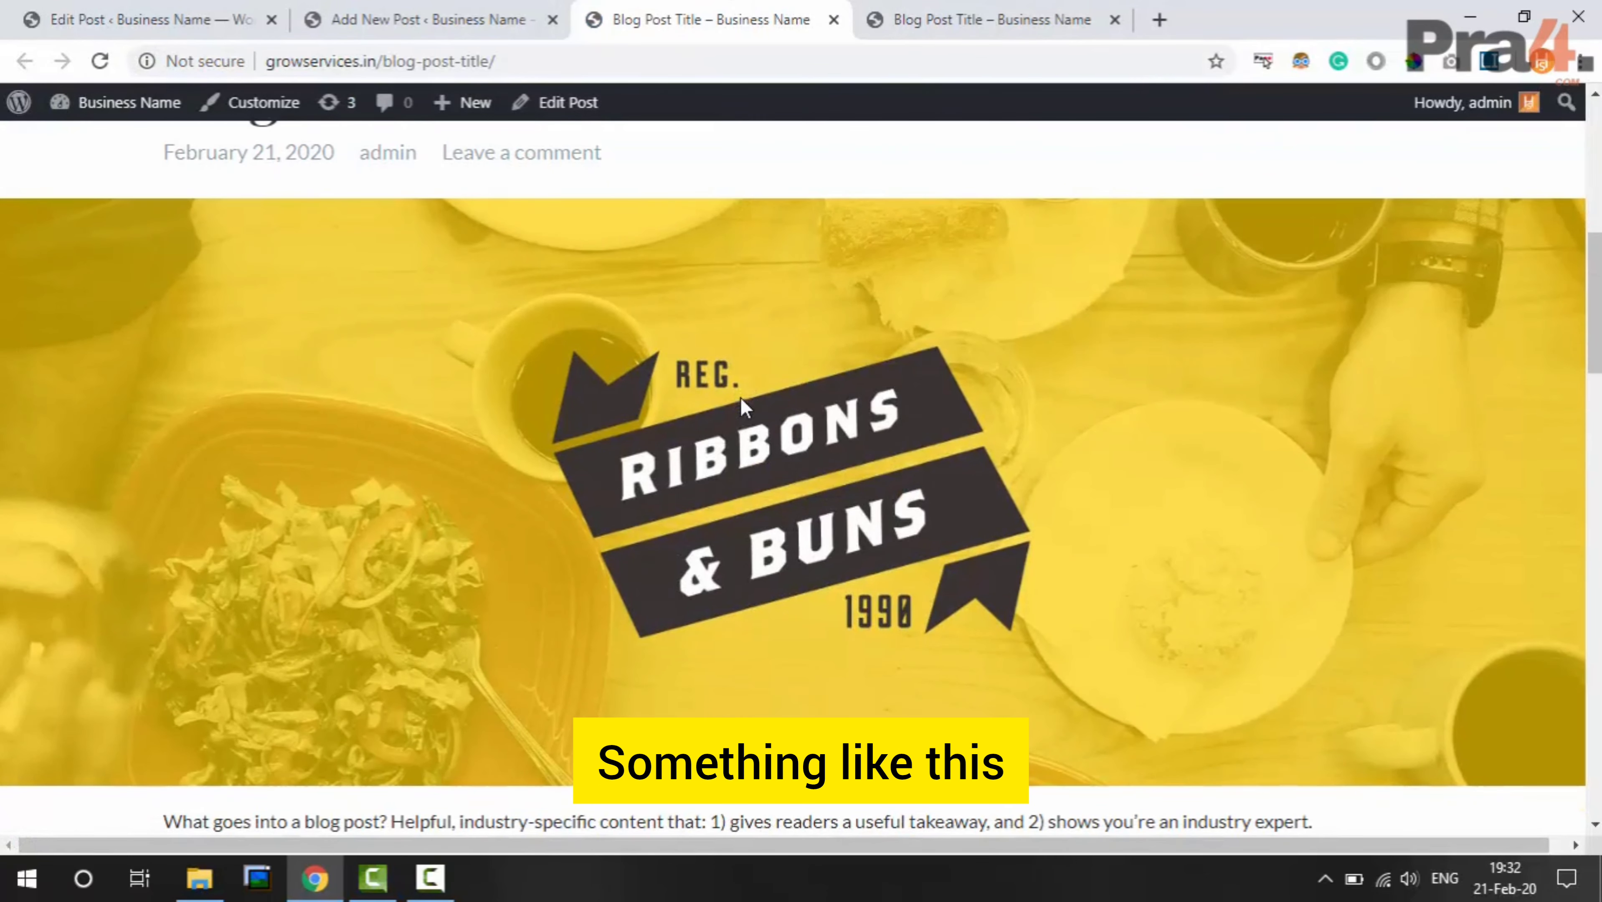
{"action": "left_click", "coordinate": [1058, 12]}
{"action": "scroll", "coordinate": [1001, 315], "scroll_direction": "up", "scroll_amount": 3}
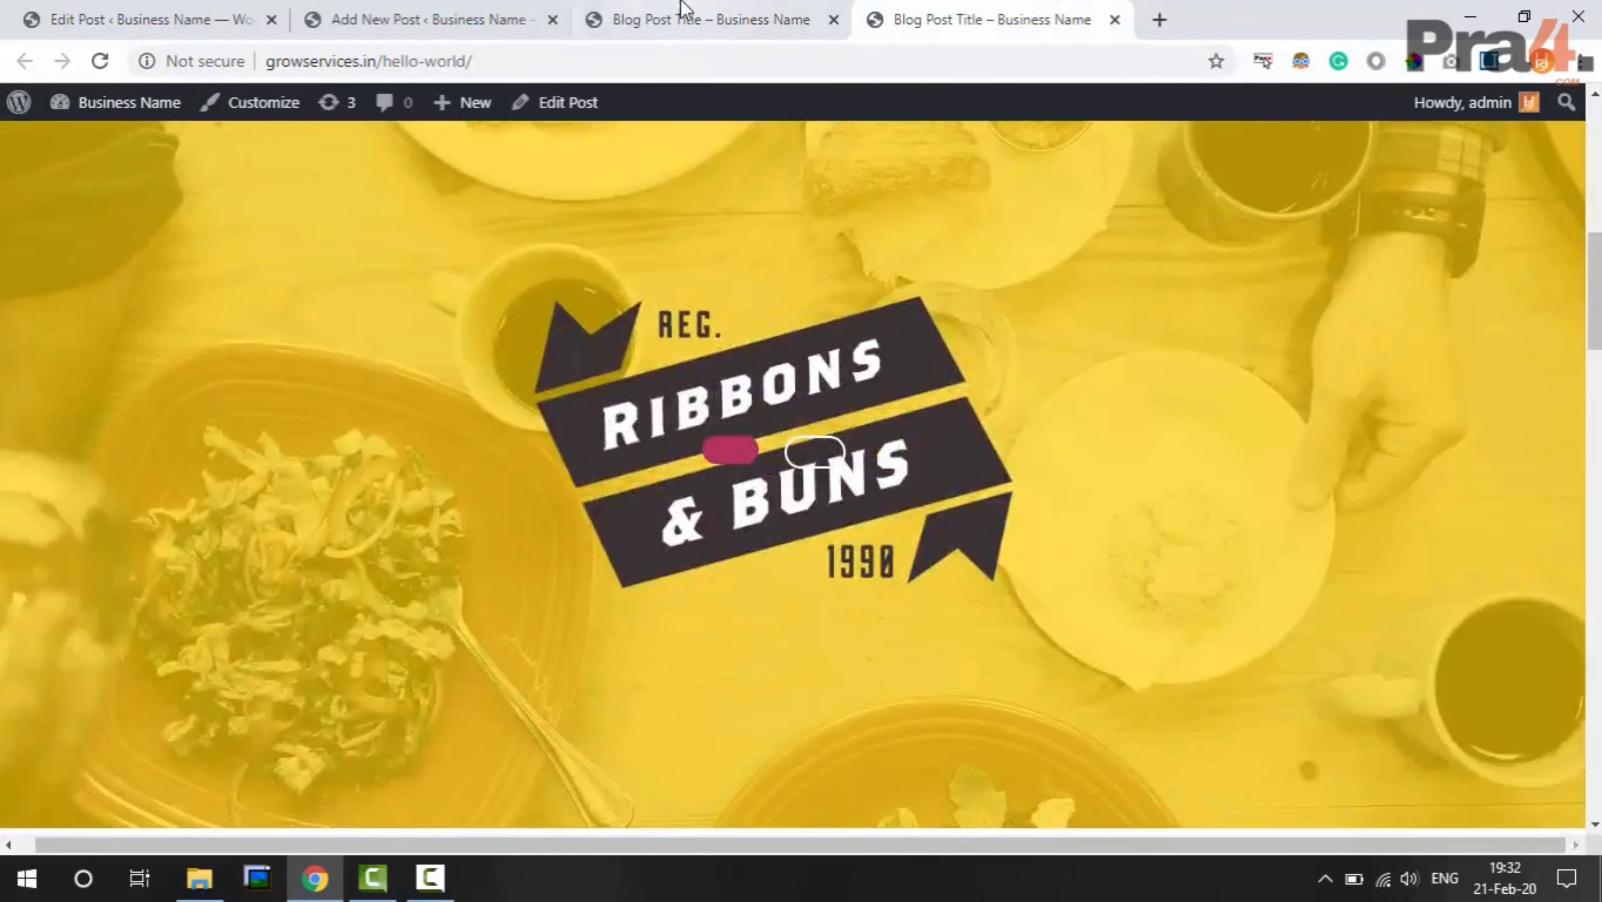
{"action": "left_click", "coordinate": [682, 13]}
{"action": "scroll", "coordinate": [892, 347], "scroll_direction": "down", "scroll_amount": 3}
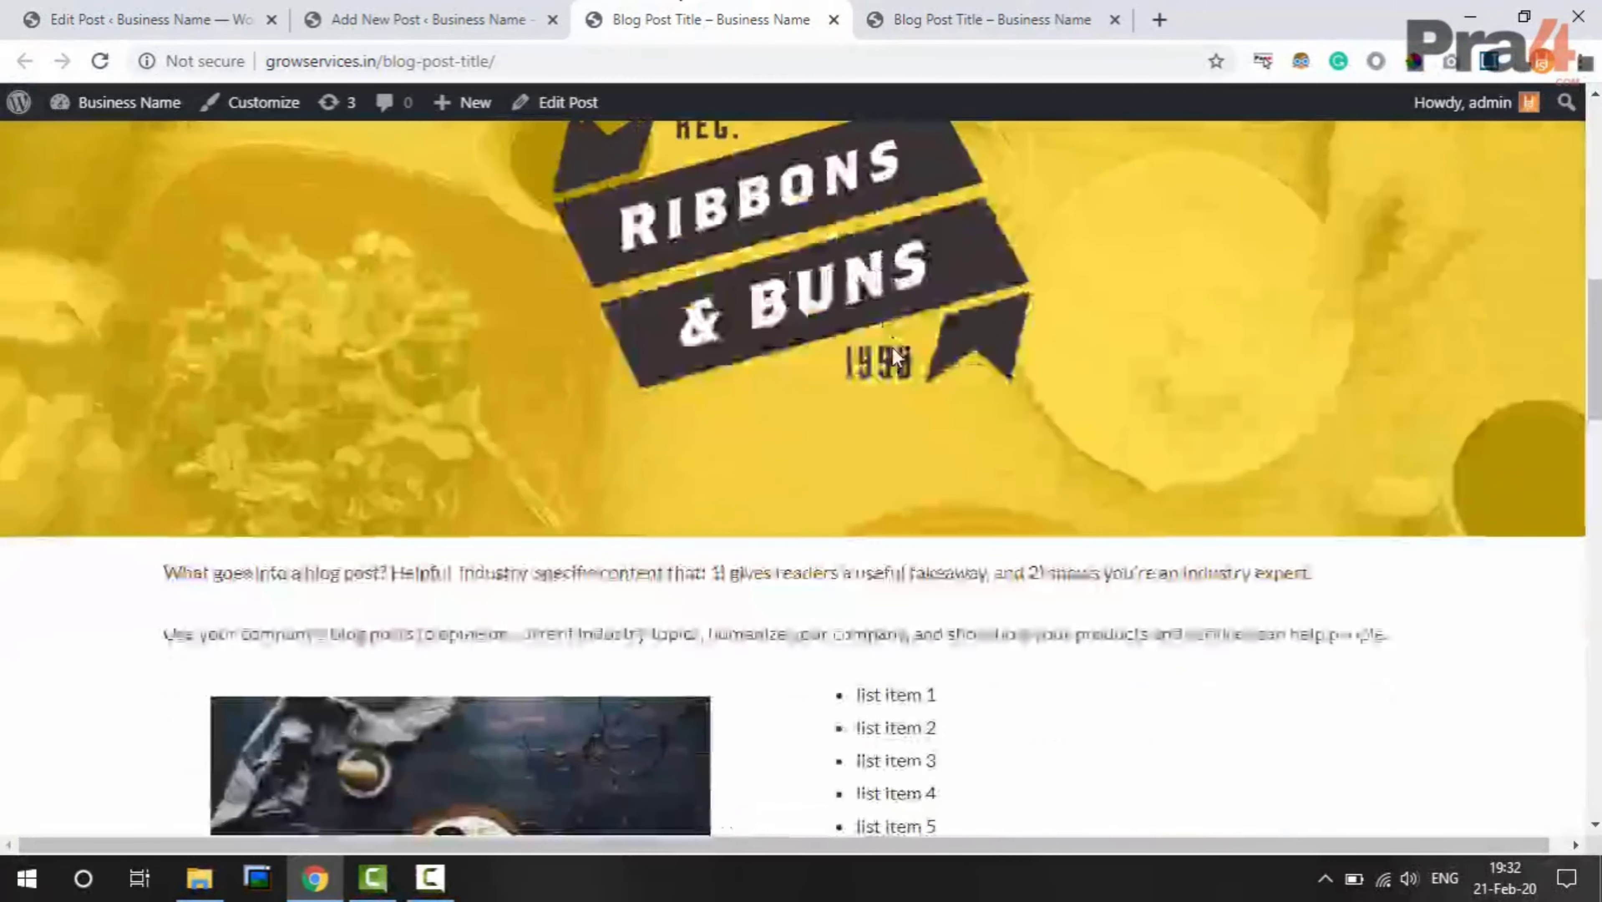
{"action": "scroll", "coordinate": [892, 347], "scroll_direction": "up", "scroll_amount": 3}
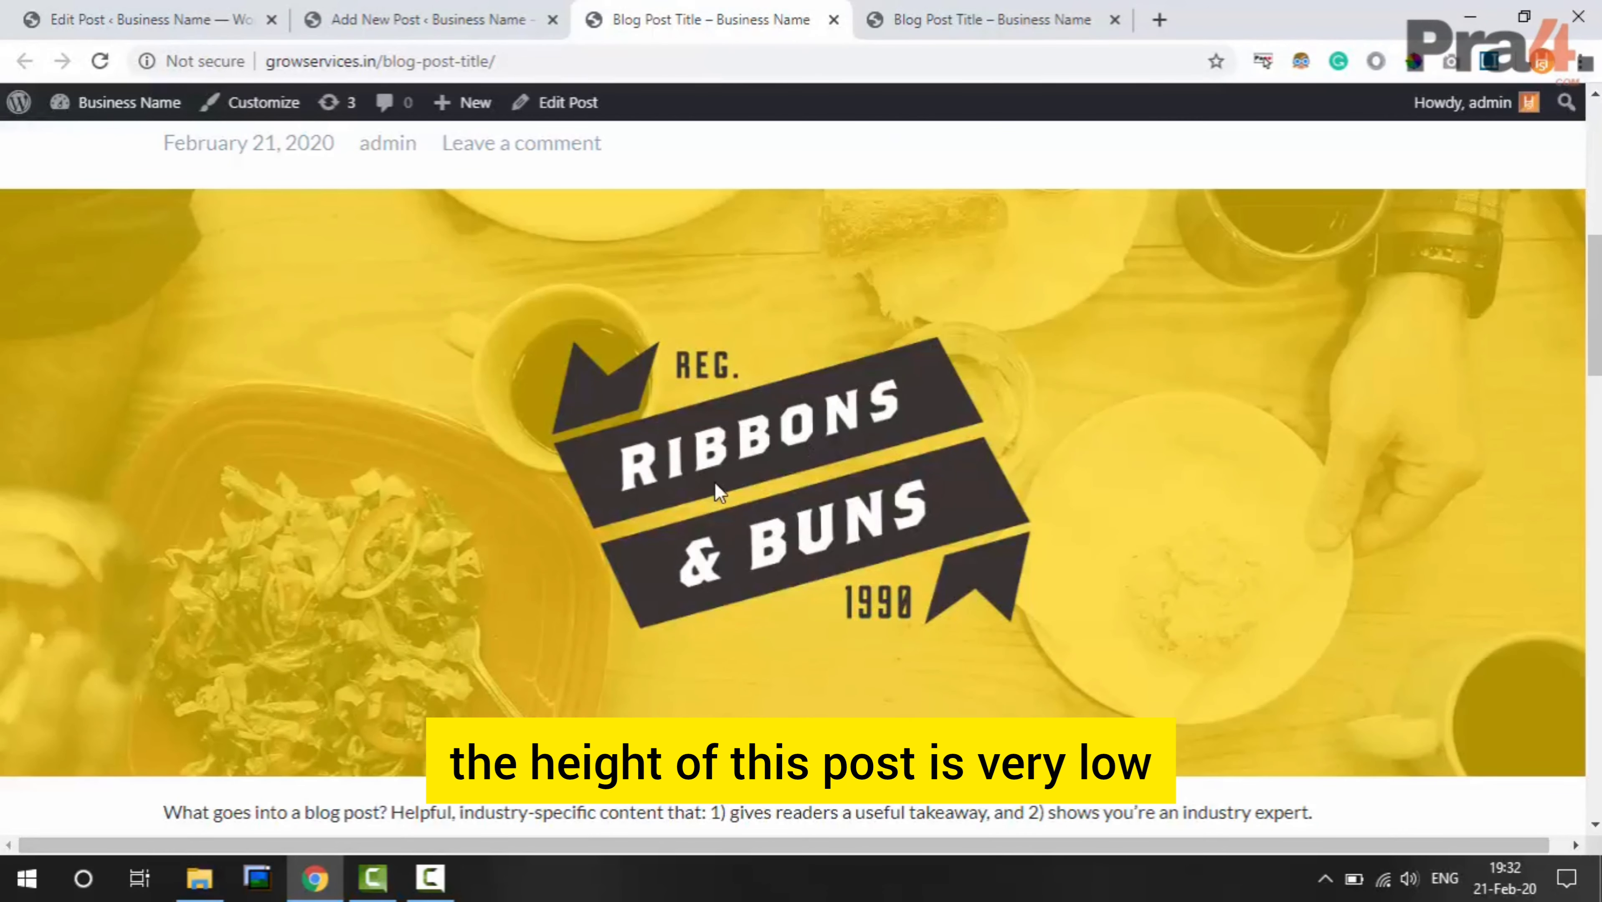
{"action": "left_click", "coordinate": [986, 19]}
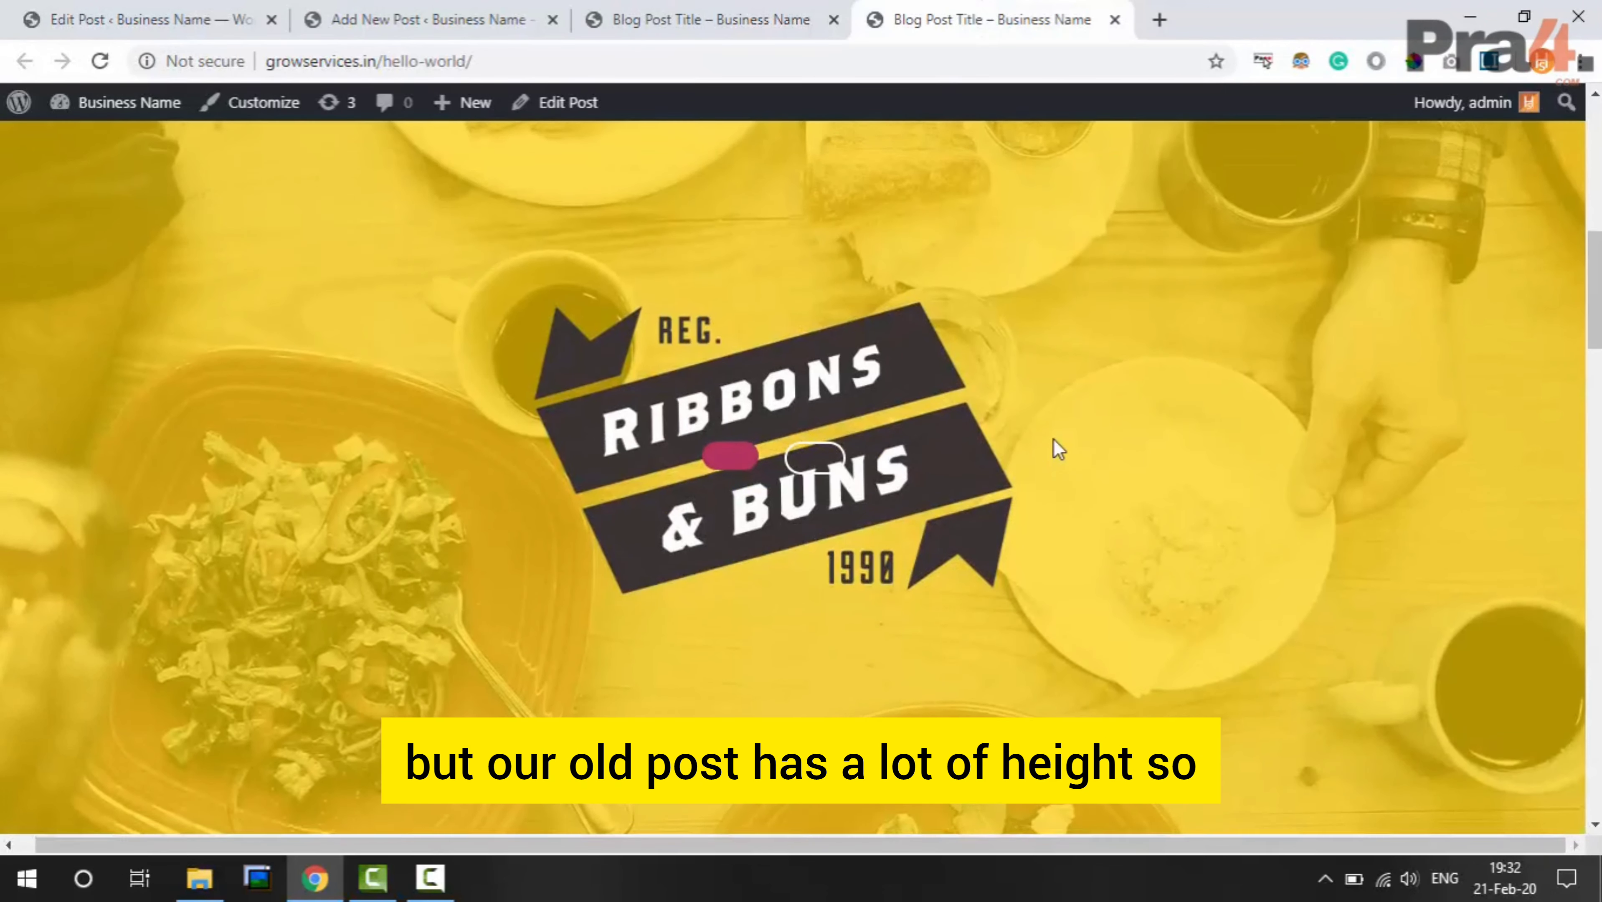
{"action": "scroll", "coordinate": [1053, 442], "scroll_direction": "down", "scroll_amount": 2}
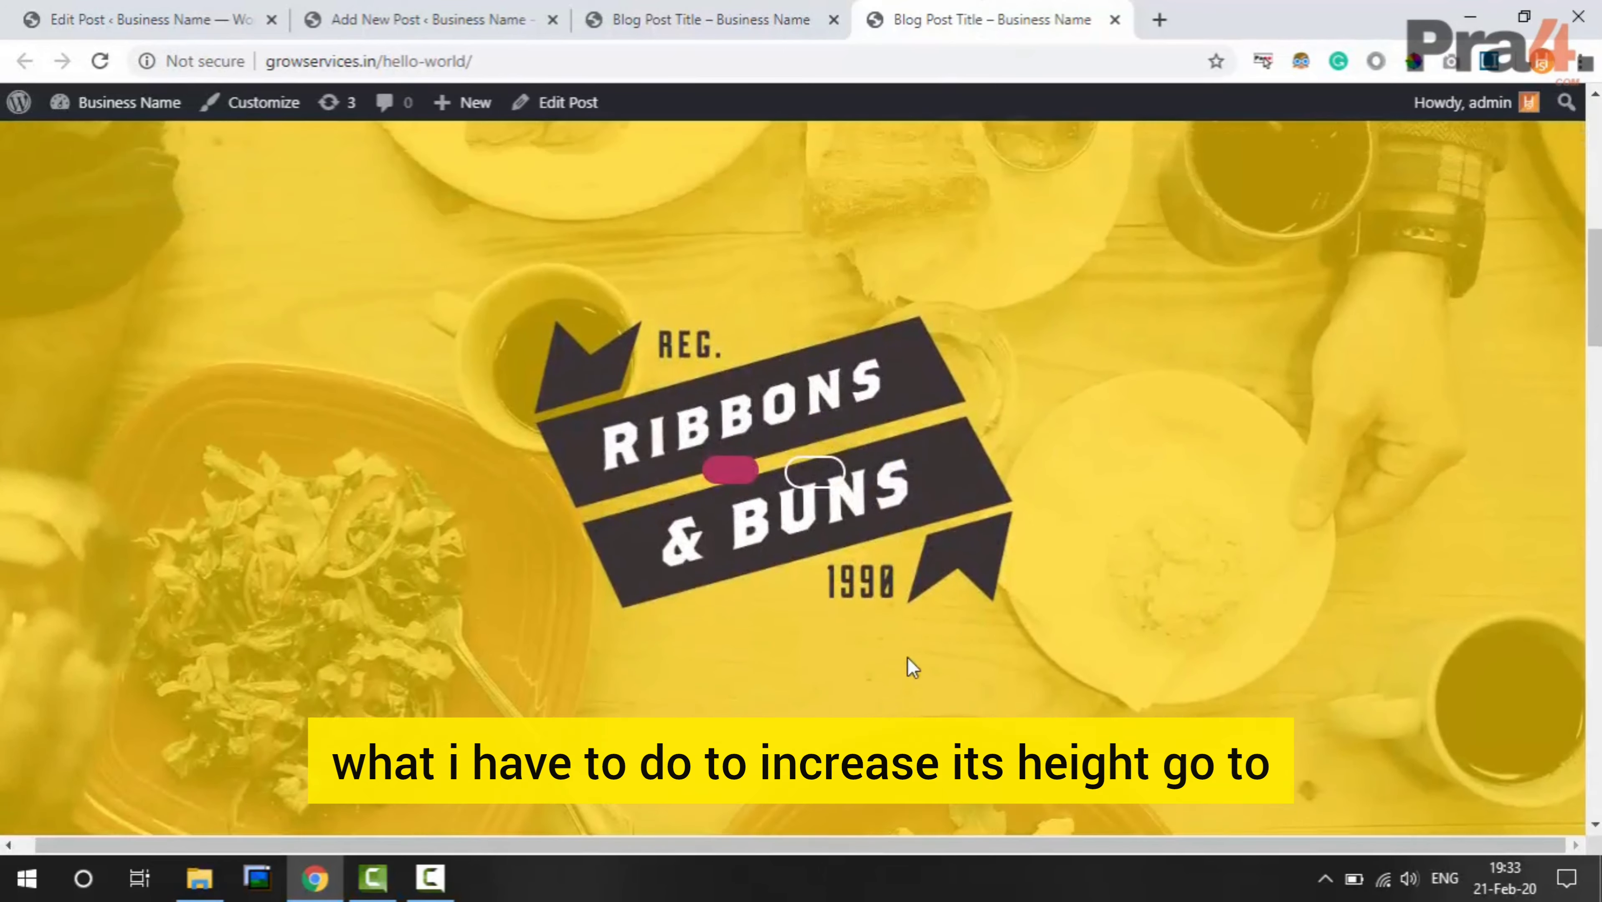
{"action": "left_click", "coordinate": [710, 19]}
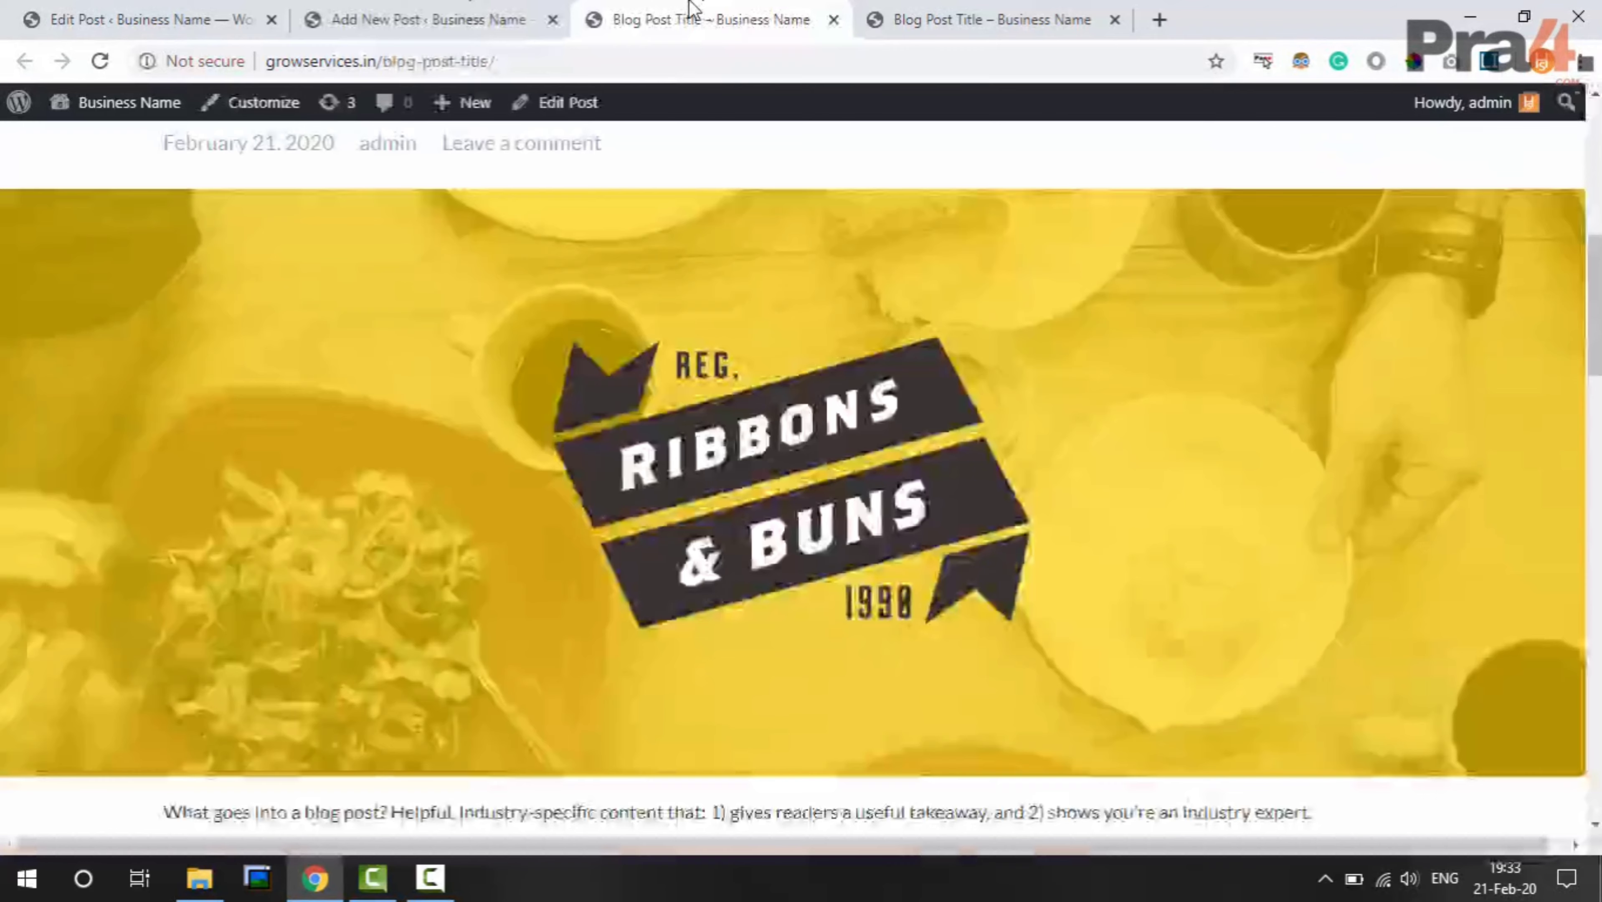
Make the new post's Hero block fullscreen with its content centred, update the post and return to the live post
{"action": "left_click", "coordinate": [436, 19]}
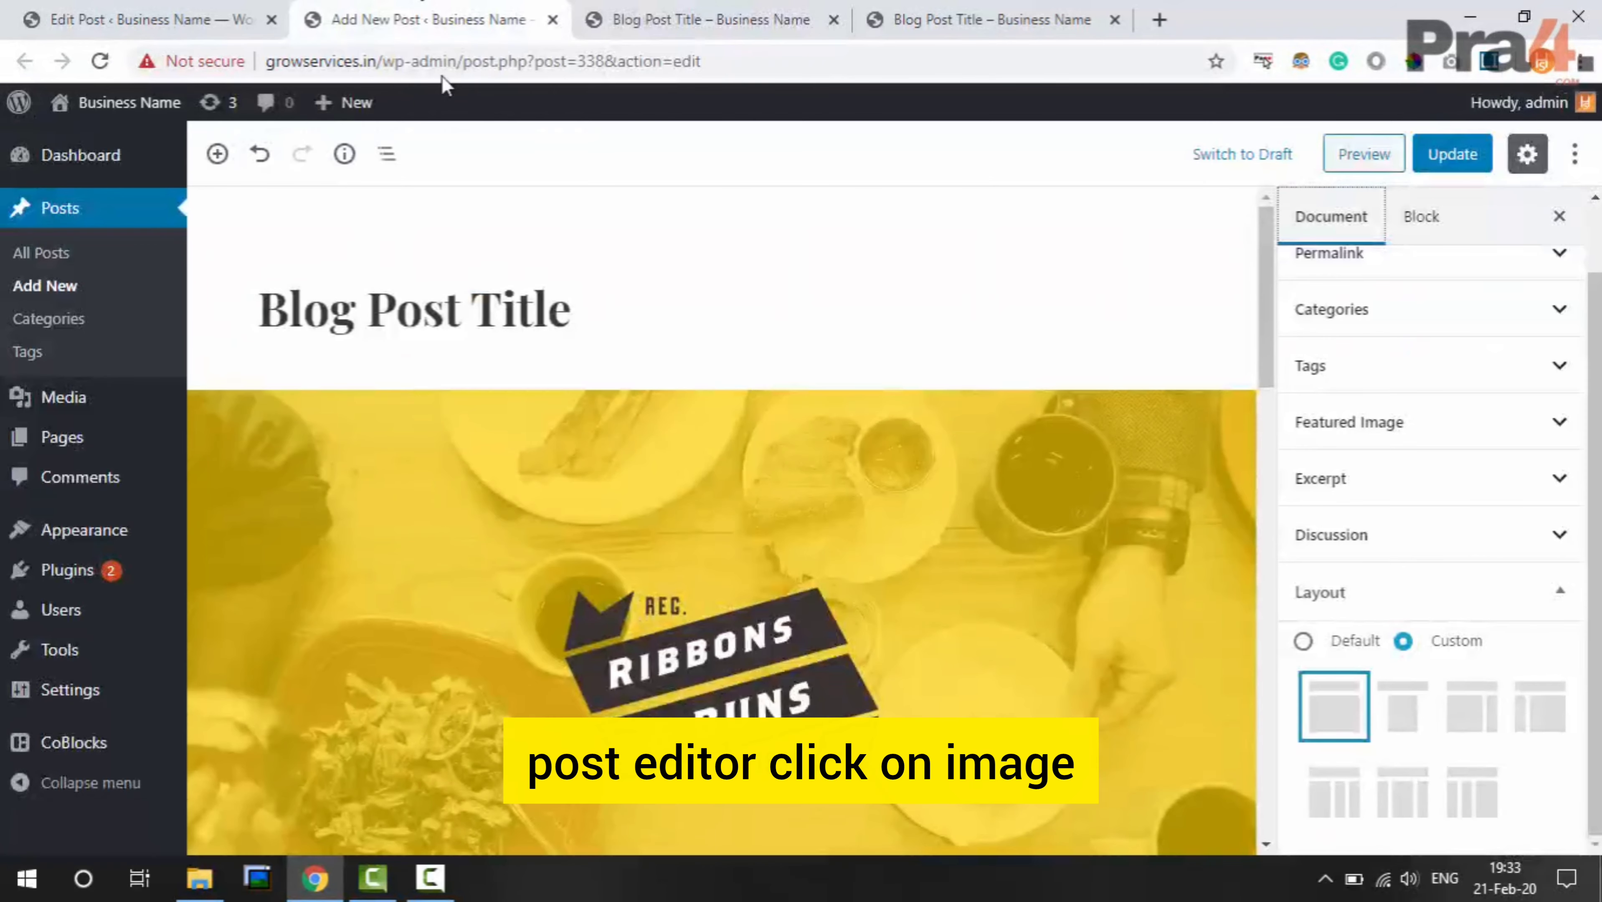
{"action": "left_click", "coordinate": [796, 487]}
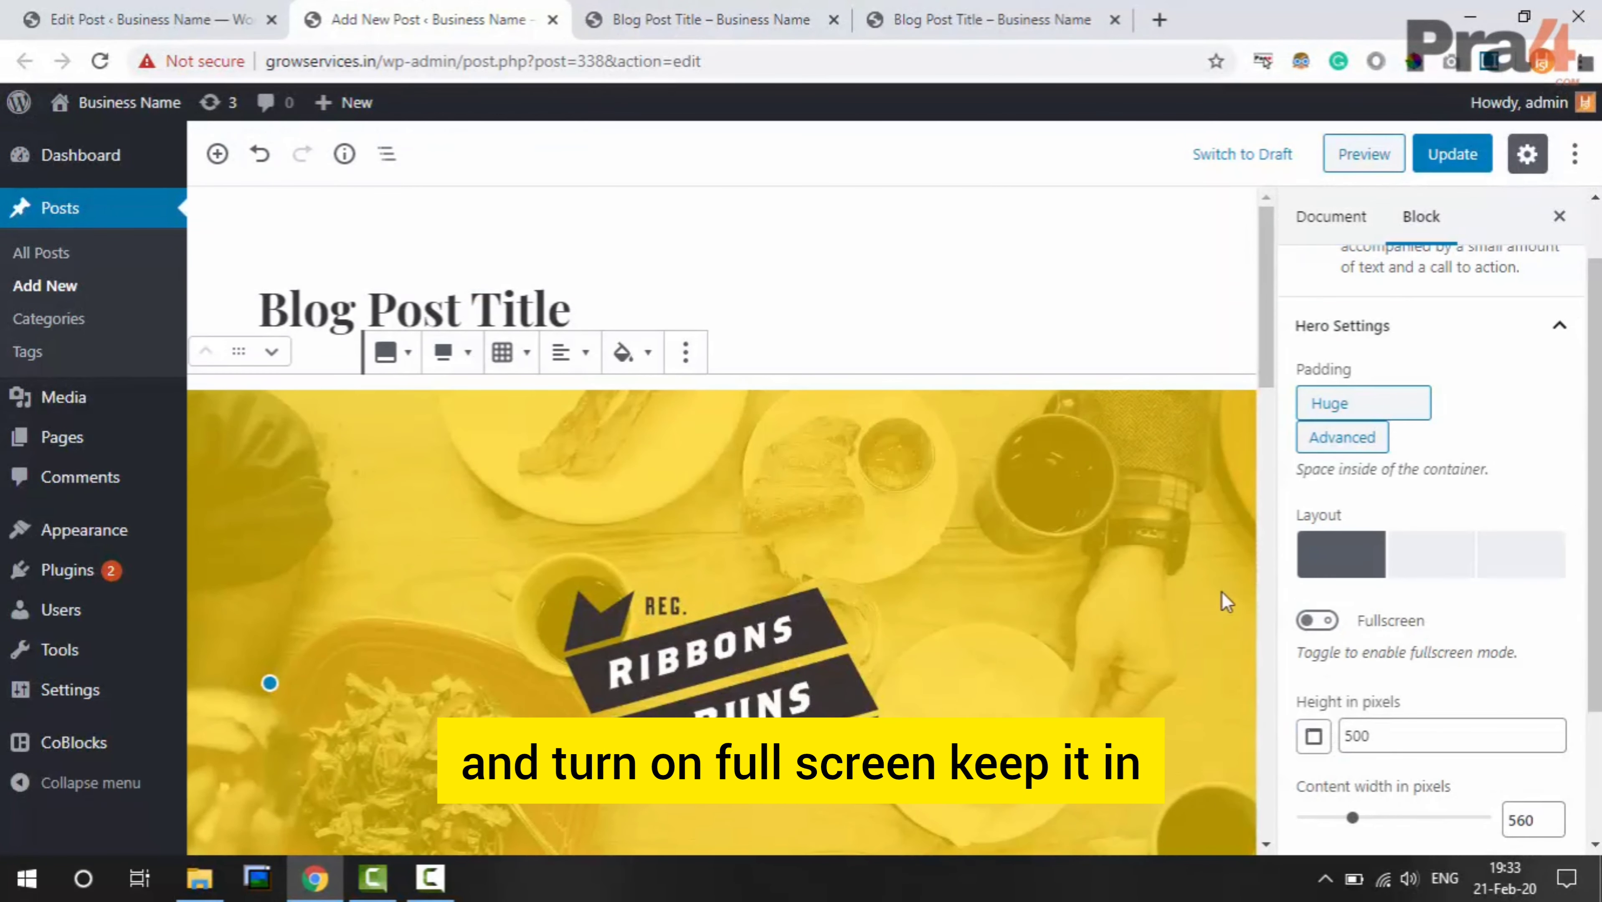
{"action": "left_click", "coordinate": [1320, 621]}
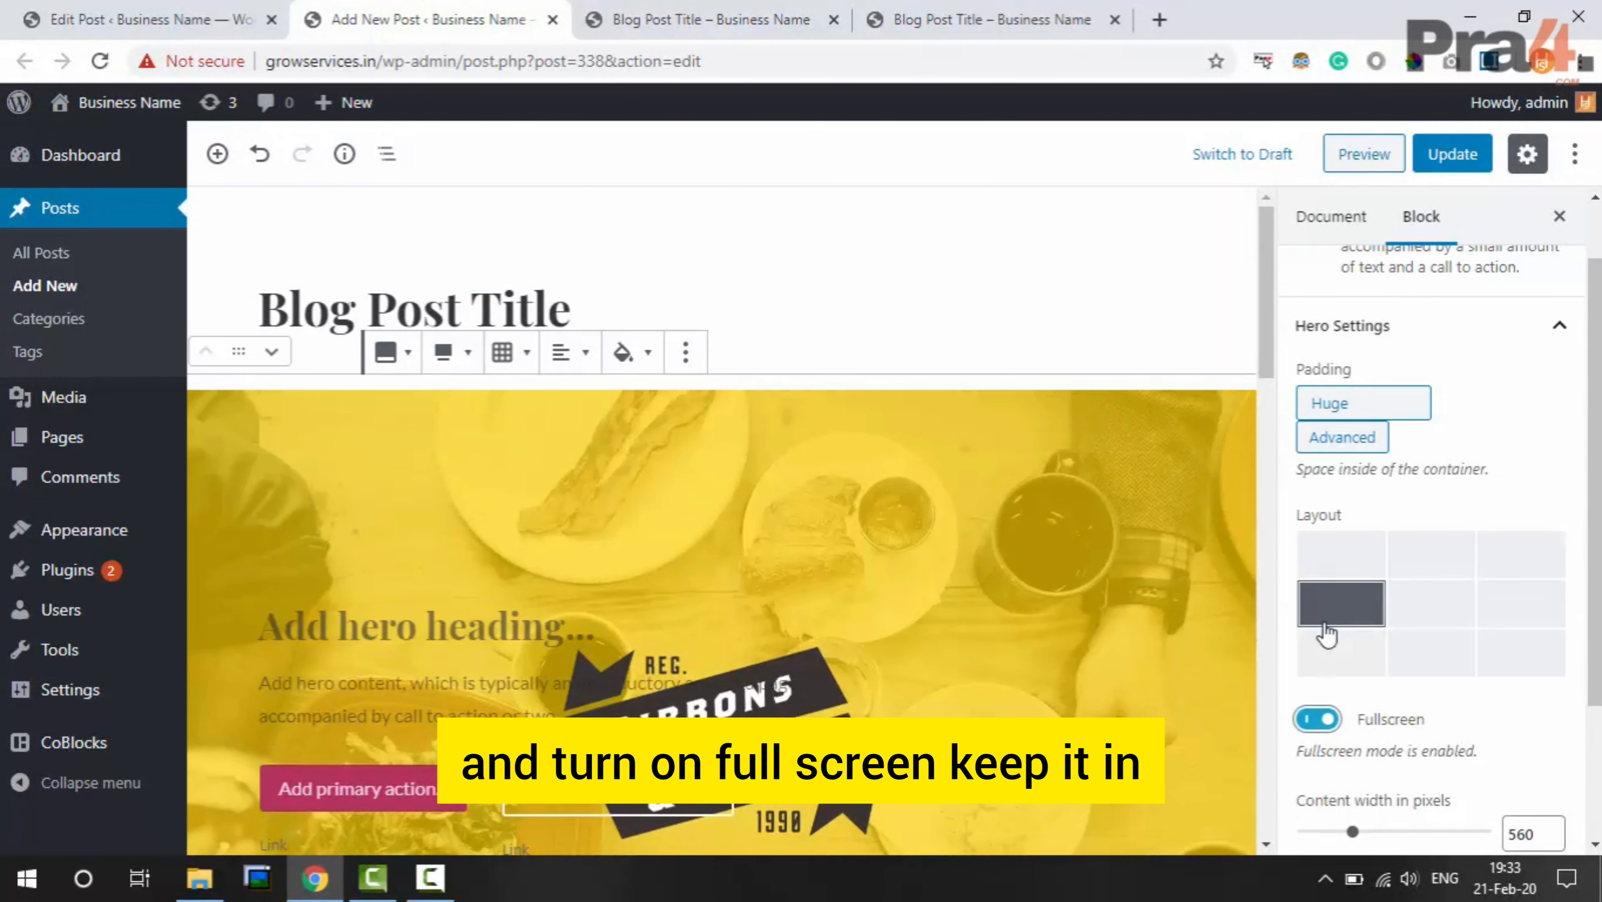
{"action": "left_click", "coordinate": [1439, 622]}
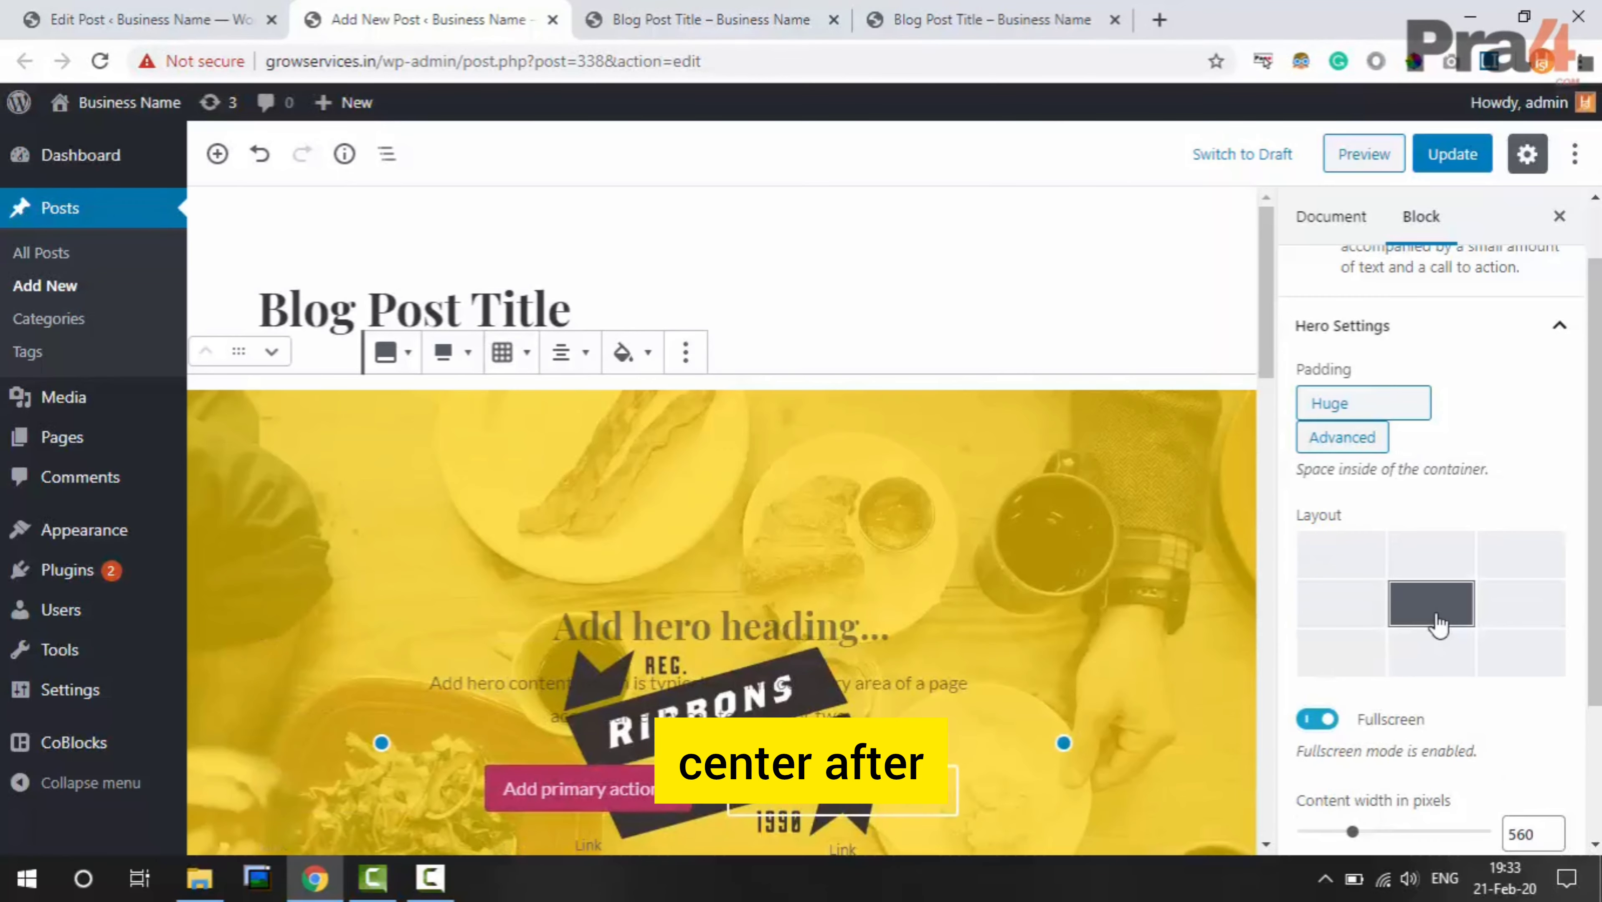
{"action": "left_click", "coordinate": [1464, 157]}
{"action": "left_click", "coordinate": [724, 9]}
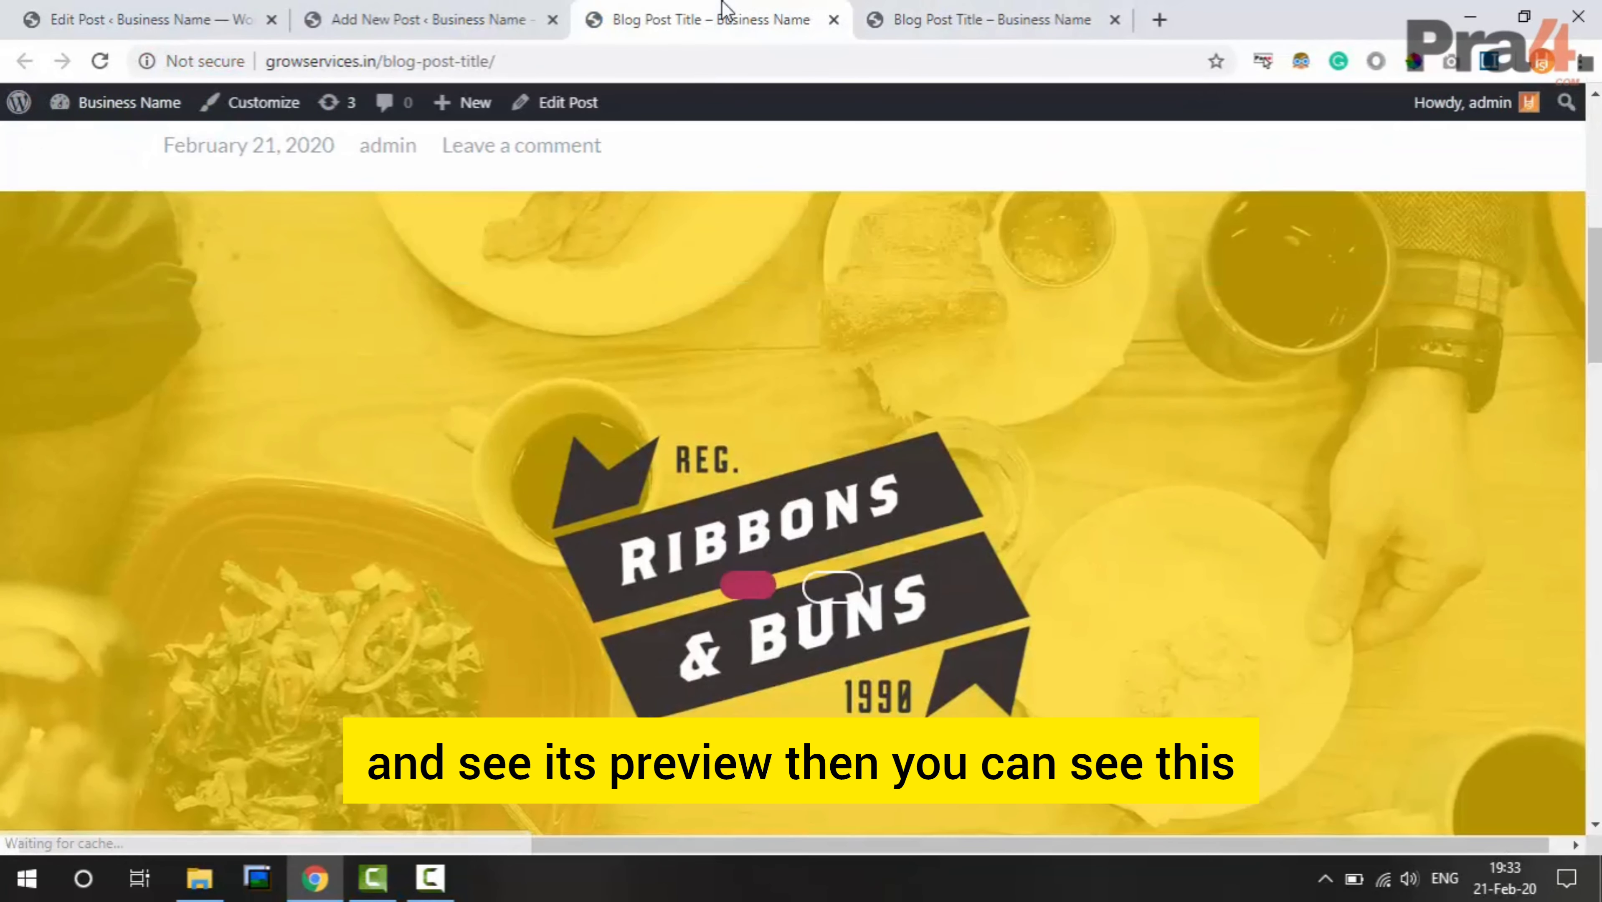
Compare the fullscreen hero image in the live new post and the sample post, and review the new post down to its image gallery
{"action": "scroll", "coordinate": [834, 226], "scroll_direction": "down", "scroll_amount": 2}
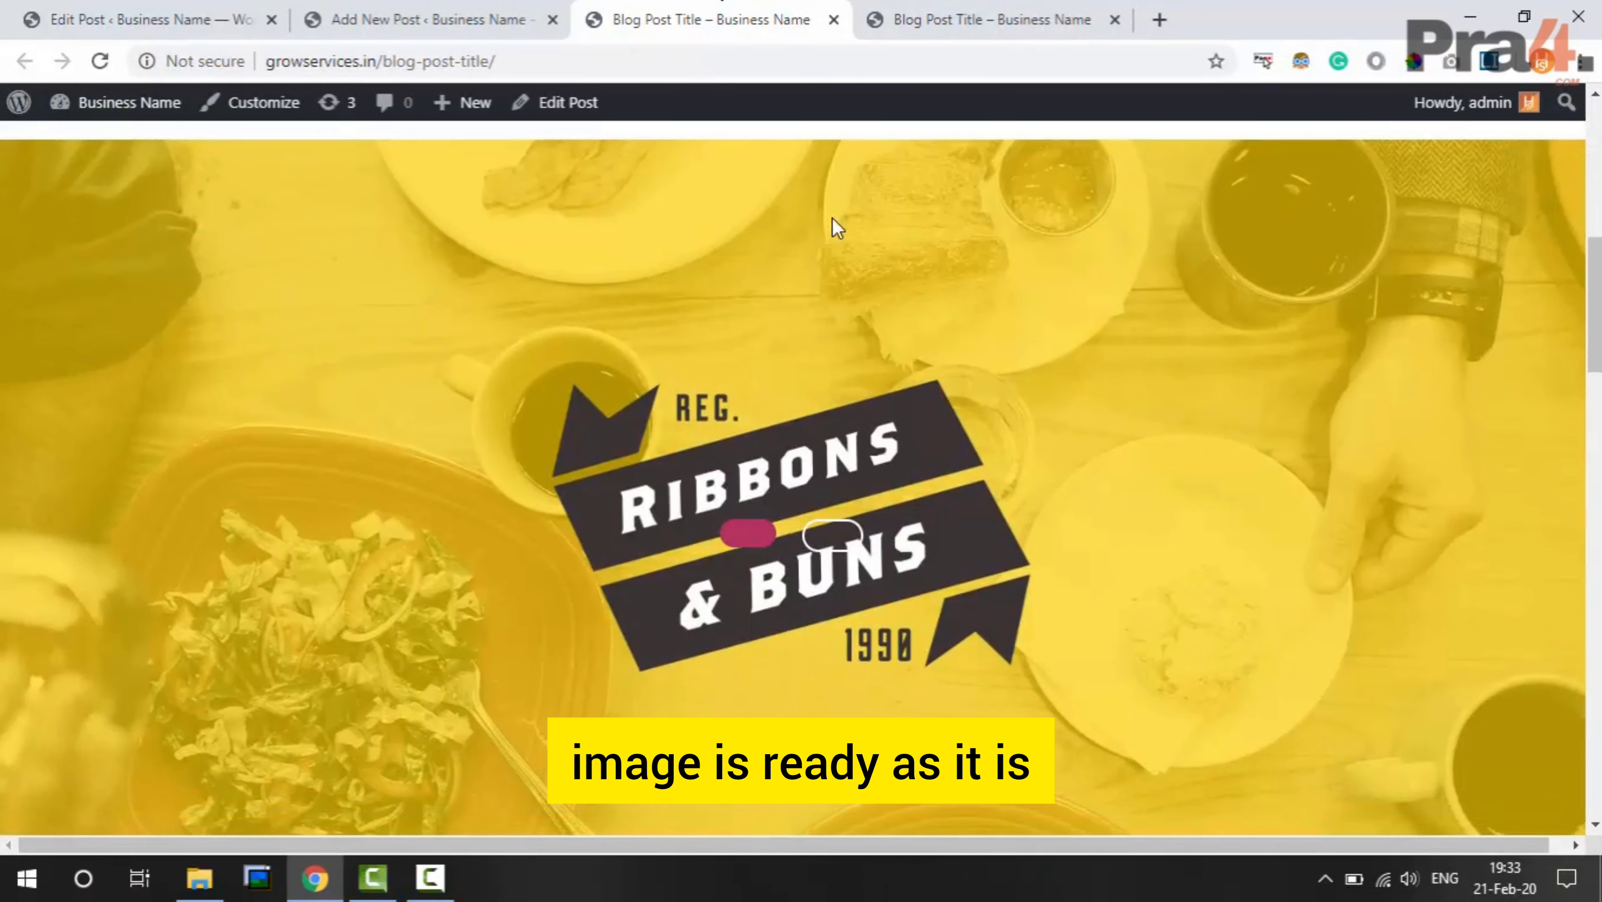
{"action": "key", "text": "ctrl+Tab"}
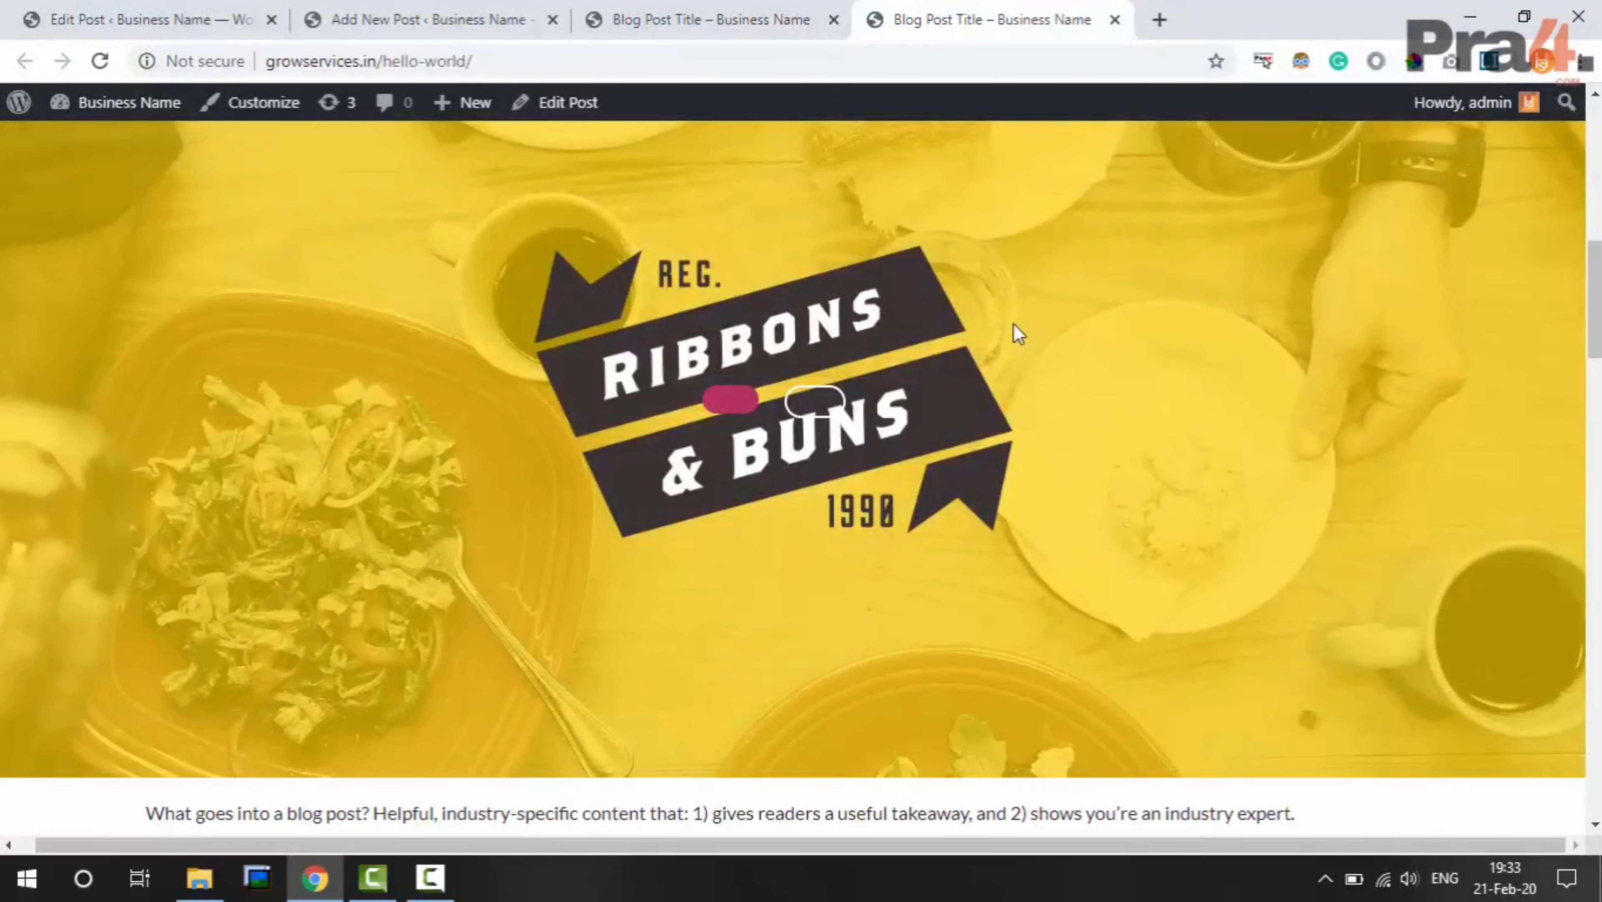
{"action": "scroll", "coordinate": [956, 296], "scroll_direction": "up", "scroll_amount": 3}
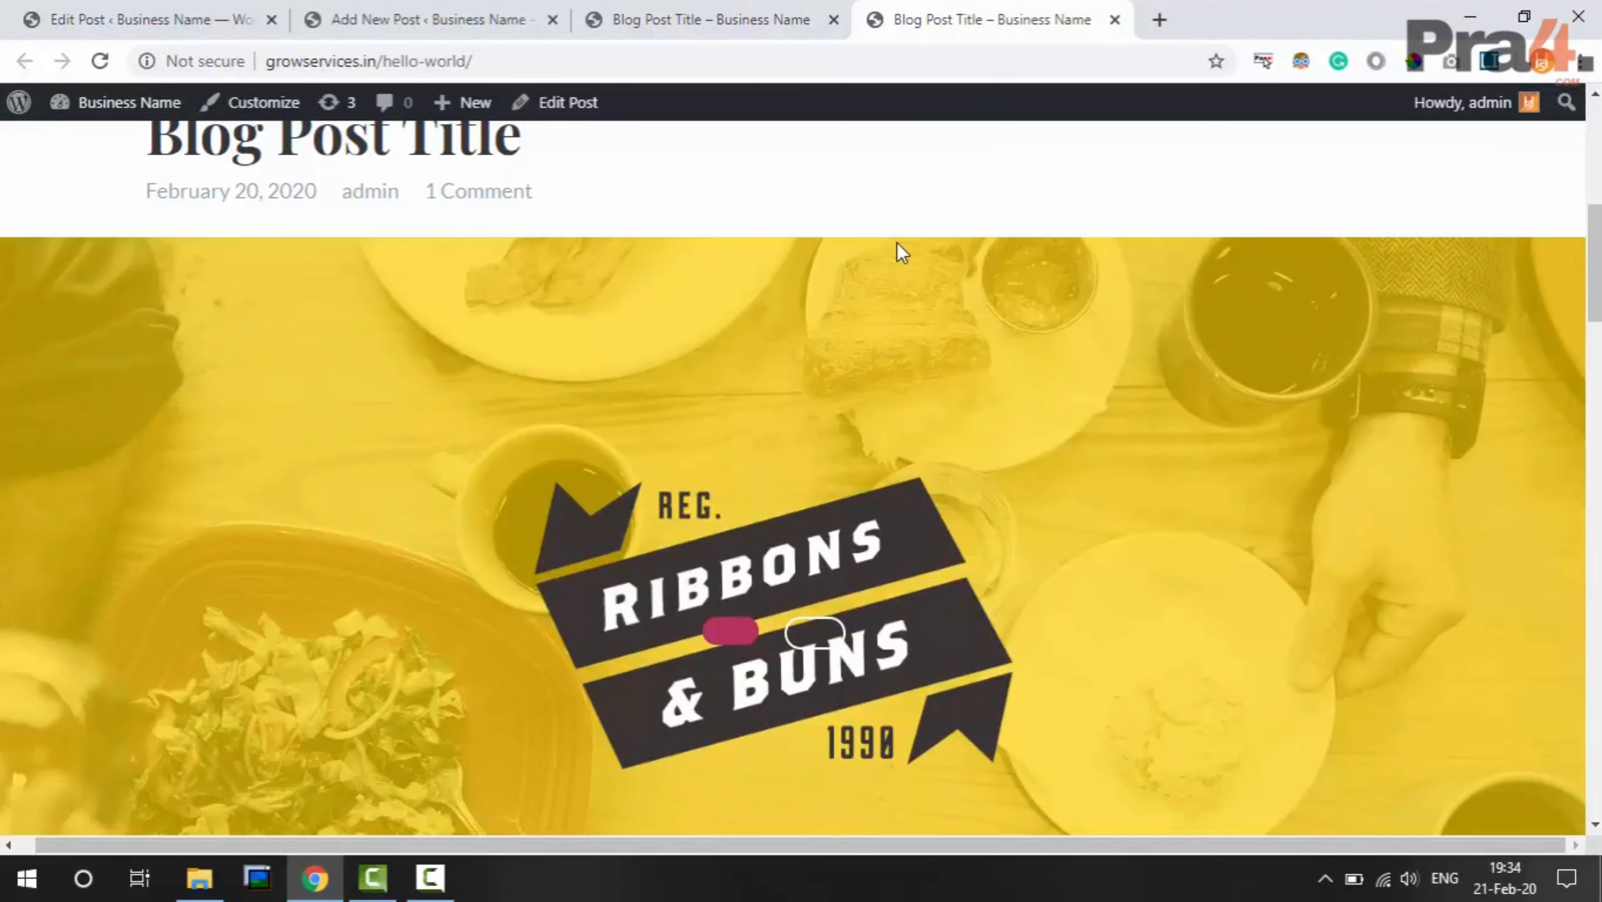
{"action": "left_click", "coordinate": [681, 13]}
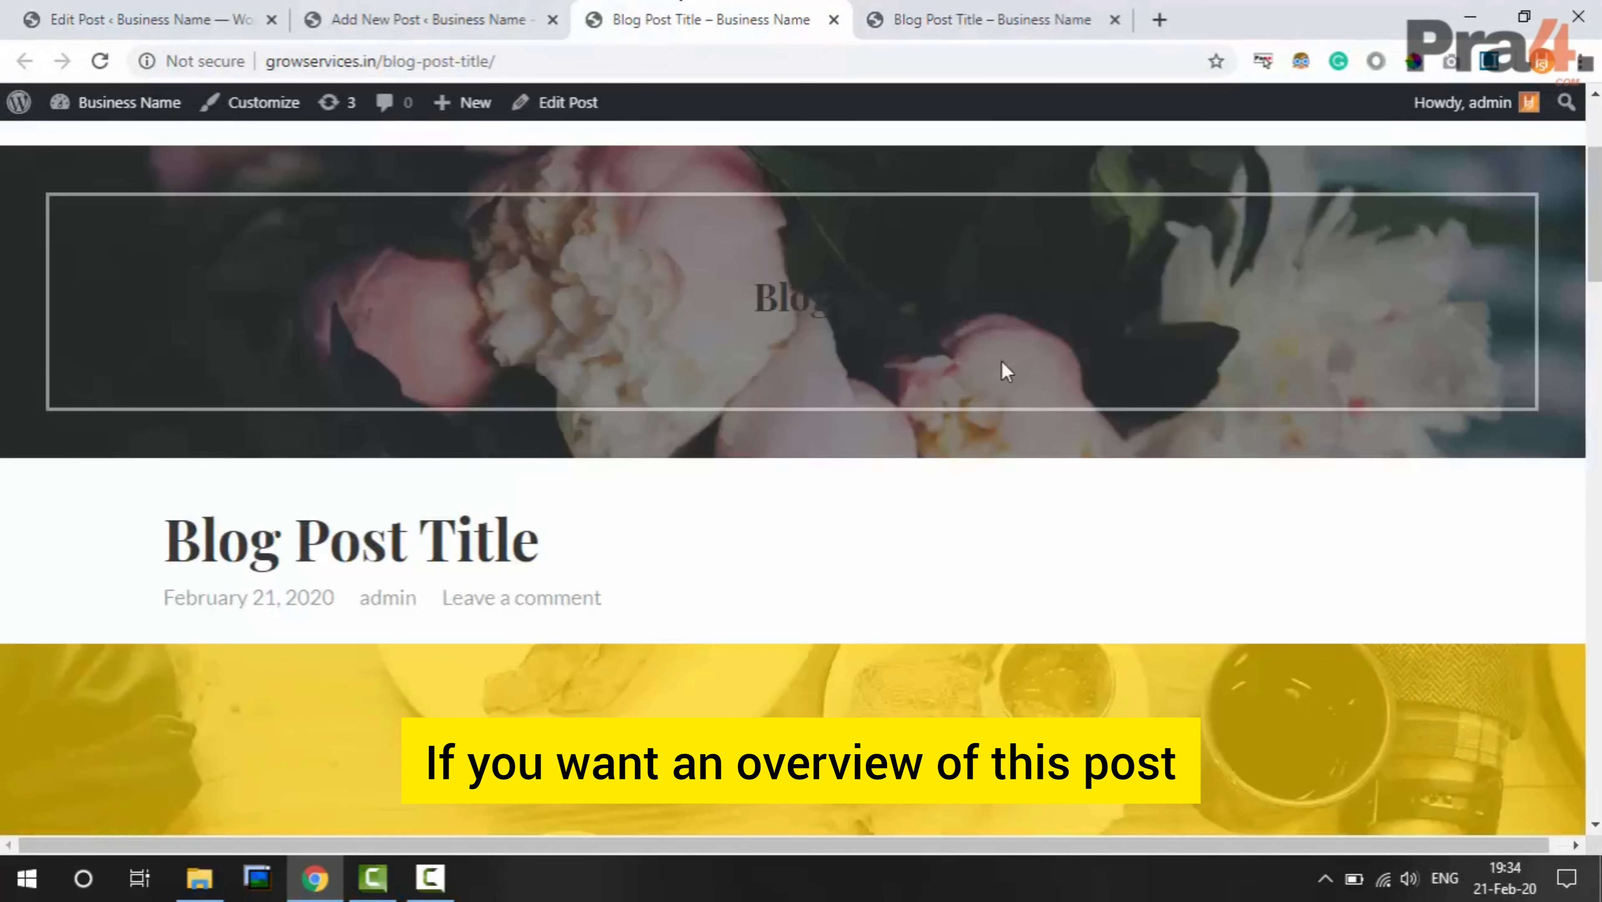
{"action": "scroll", "coordinate": [798, 371], "scroll_direction": "down", "scroll_amount": 10}
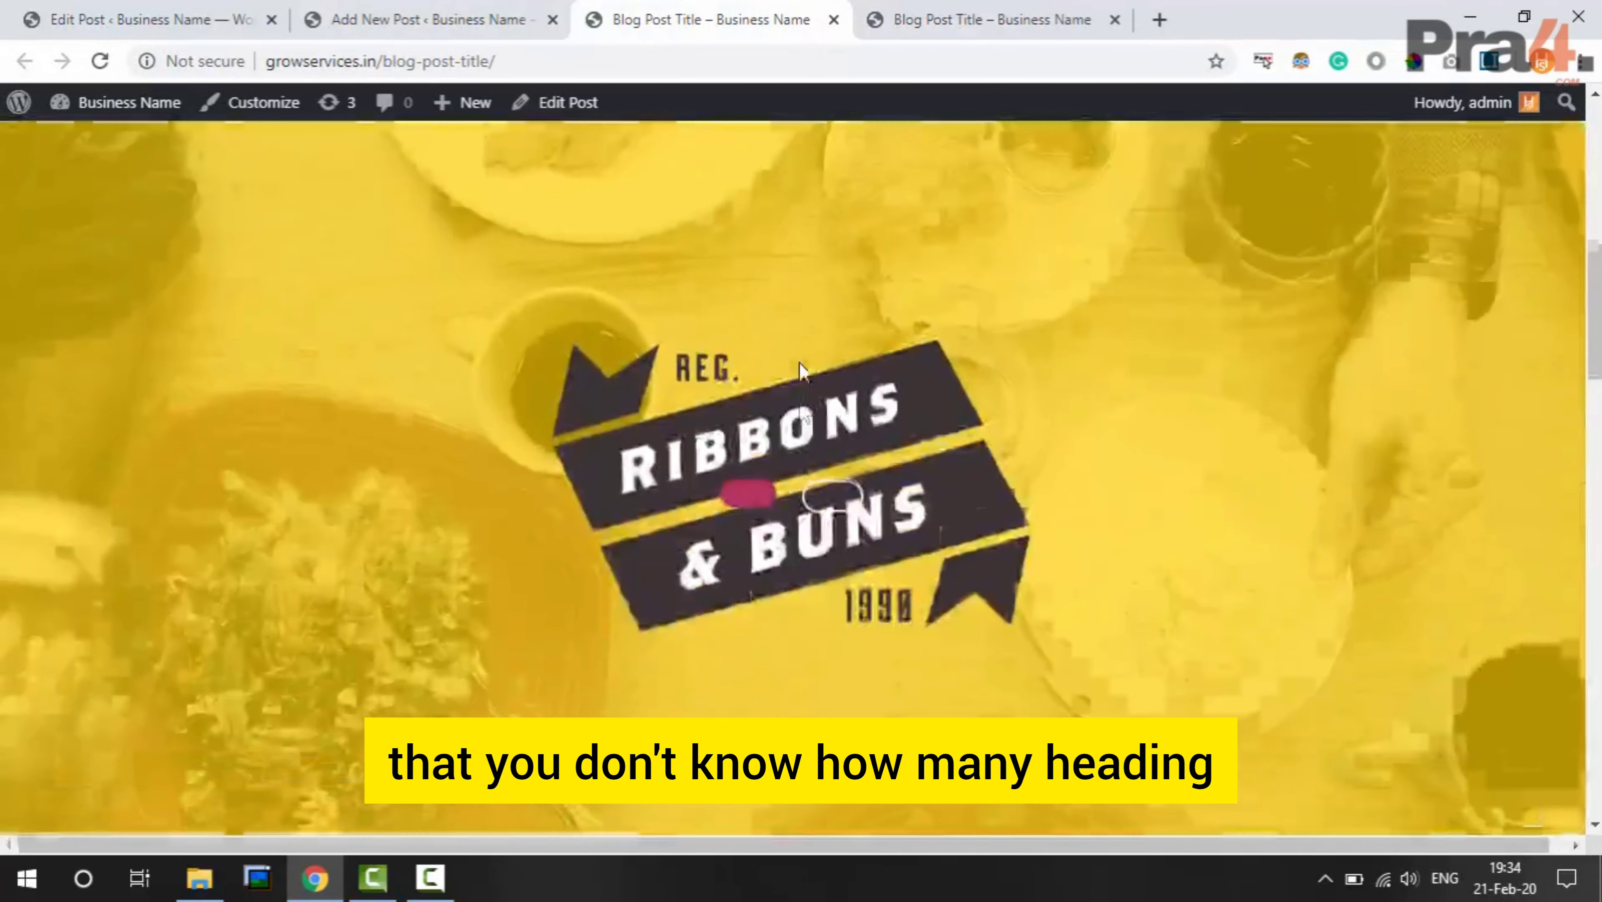
{"action": "scroll", "coordinate": [804, 373], "scroll_direction": "down", "scroll_amount": 10}
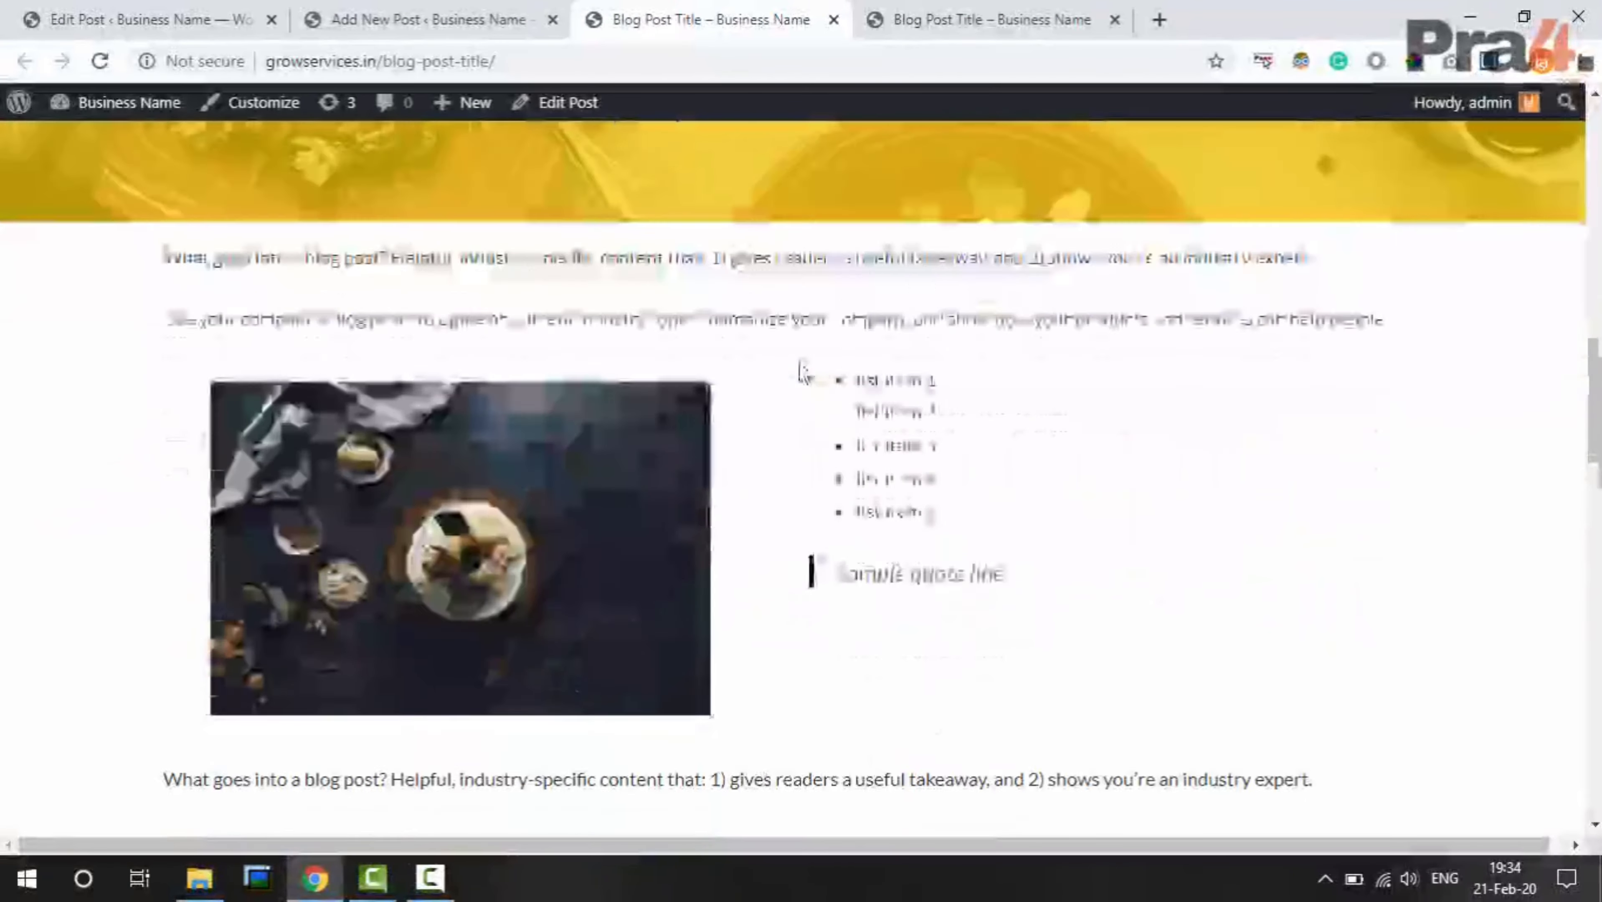
{"action": "scroll", "coordinate": [803, 370], "scroll_direction": "down", "scroll_amount": 8}
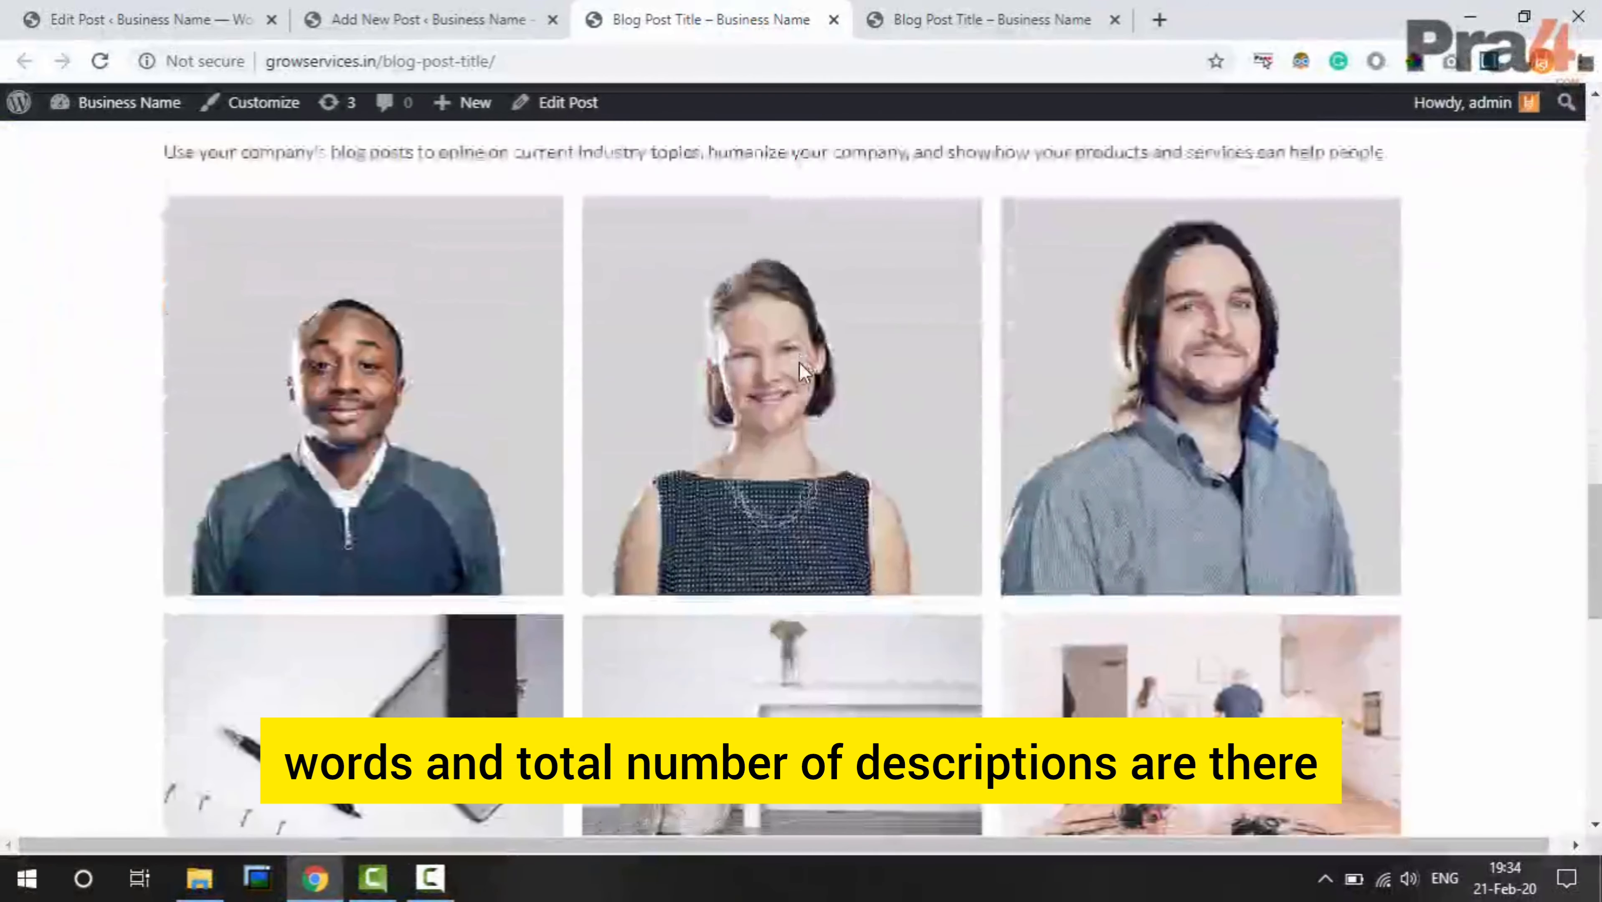
{"action": "scroll", "coordinate": [803, 372], "scroll_direction": "up", "scroll_amount": 18}
Return to the new post's editor and check its content structure, including the word and heading counts and the document outline
{"action": "left_click", "coordinate": [463, 14]}
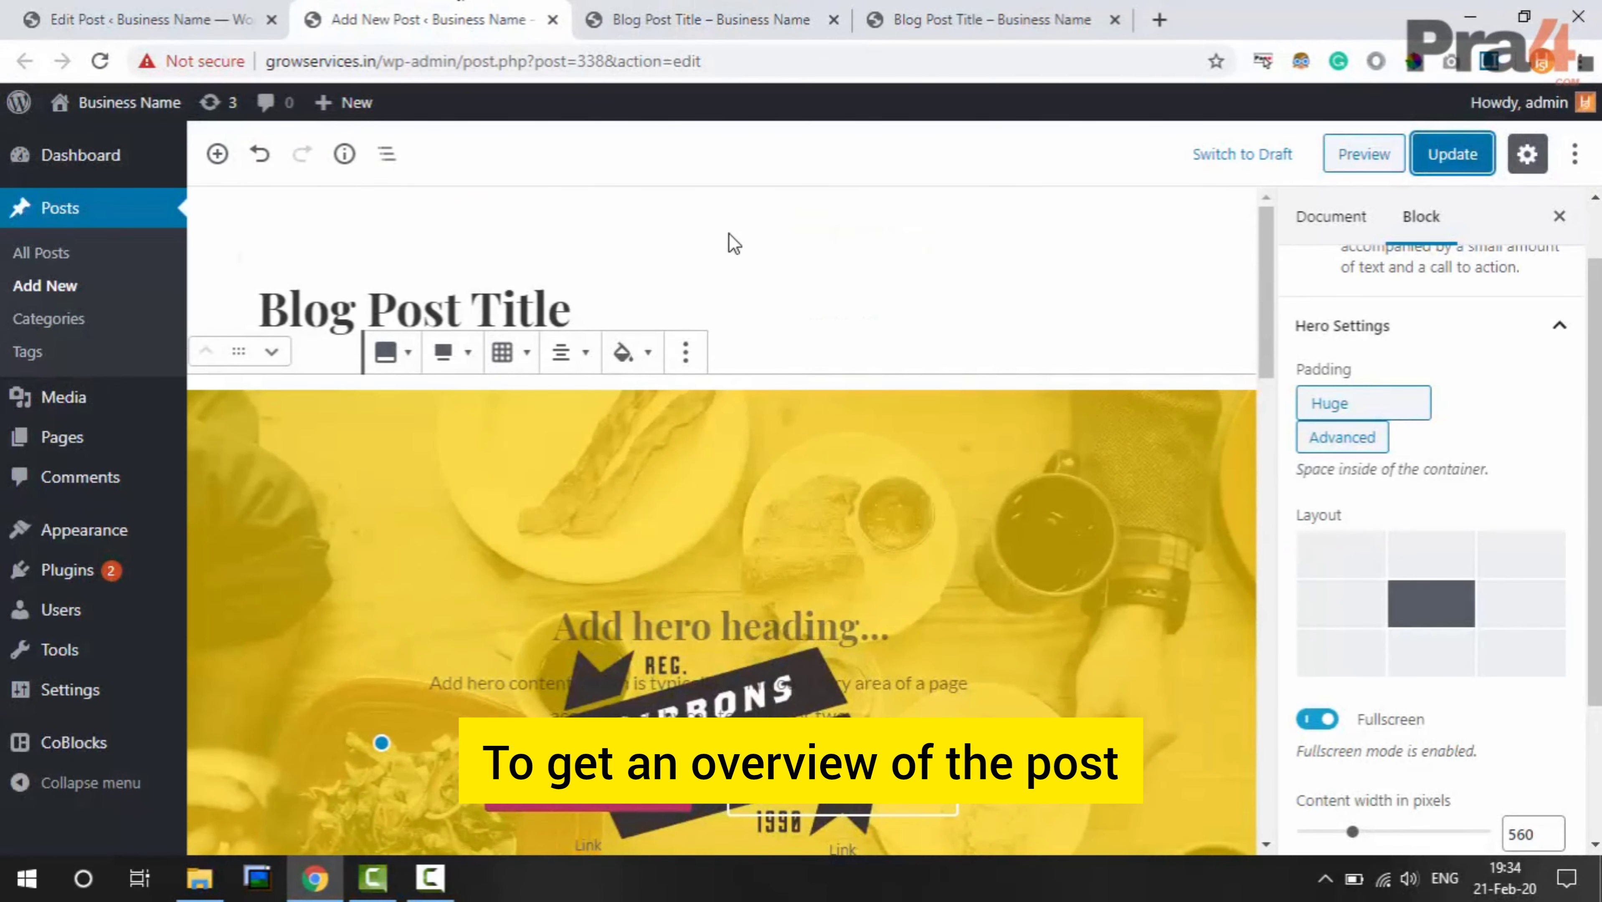
{"action": "left_click", "coordinate": [344, 158]}
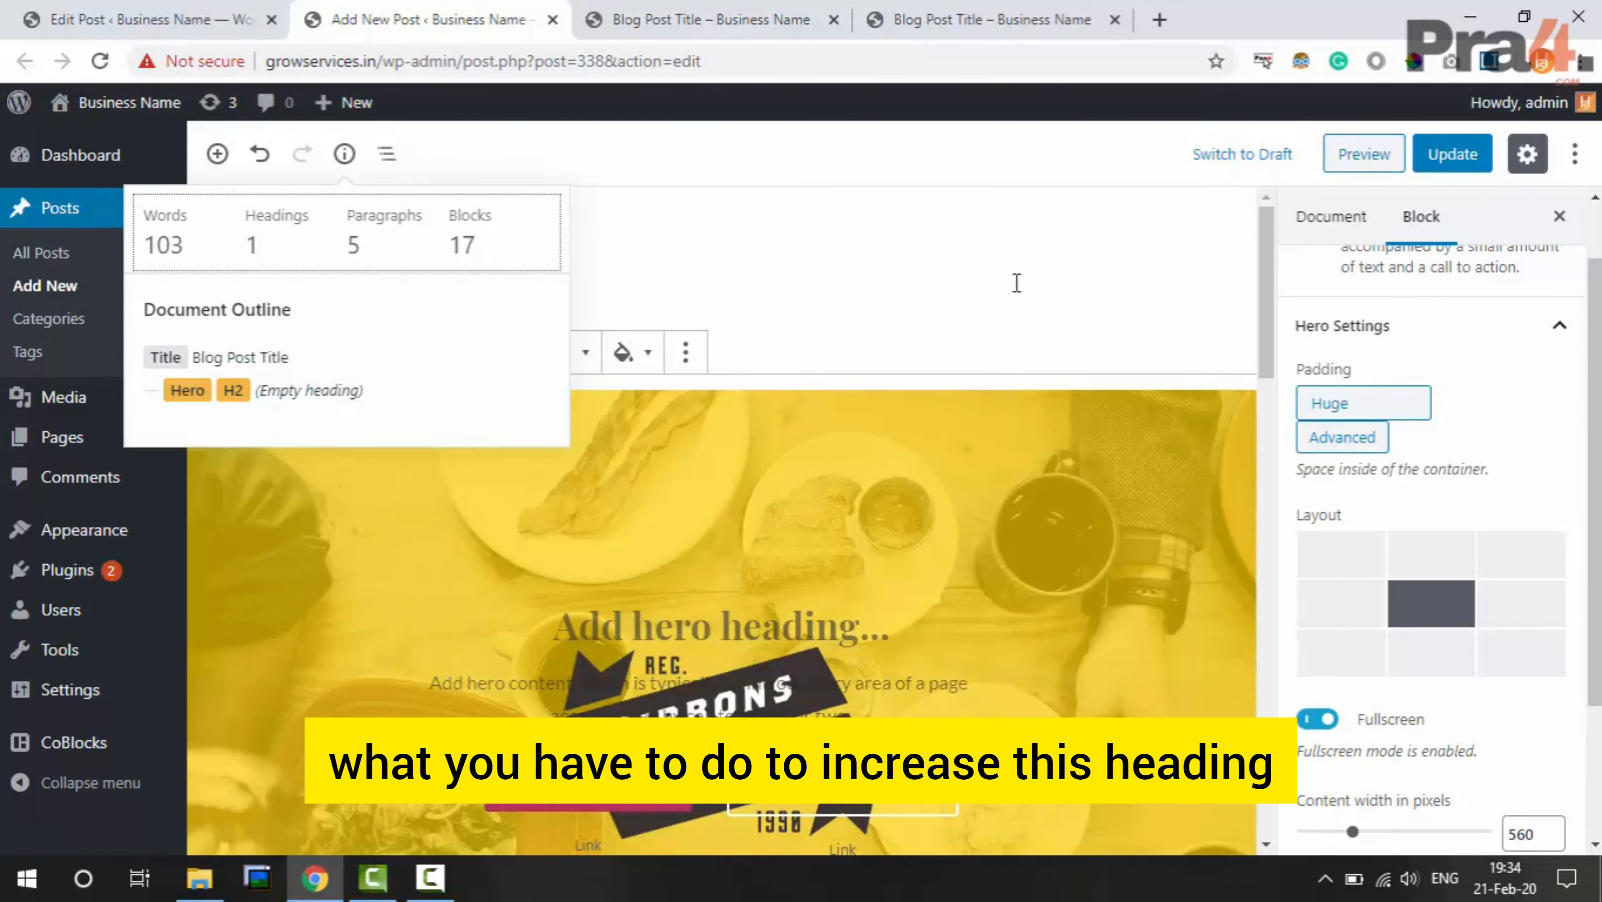
{"action": "scroll", "coordinate": [1045, 388], "scroll_direction": "down", "scroll_amount": 4}
{"action": "left_click", "coordinate": [1049, 390]}
Look through the new post's content and the live sample post to find the heading that was skipped
{"action": "scroll", "coordinate": [1048, 391], "scroll_direction": "down", "scroll_amount": 10}
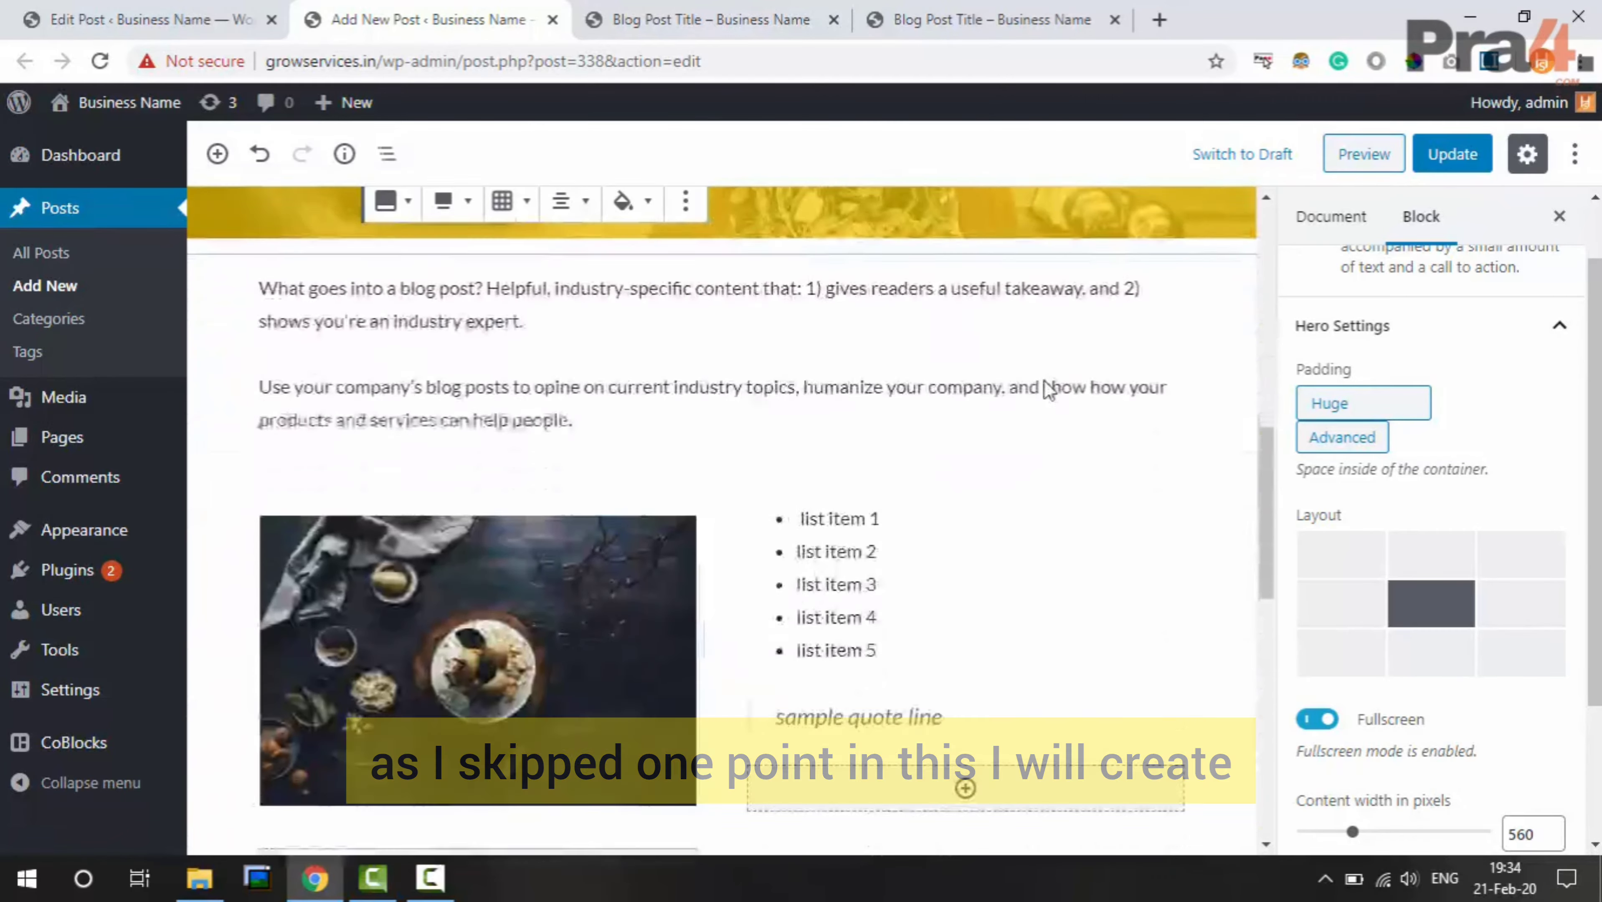
{"action": "left_click", "coordinate": [944, 5]}
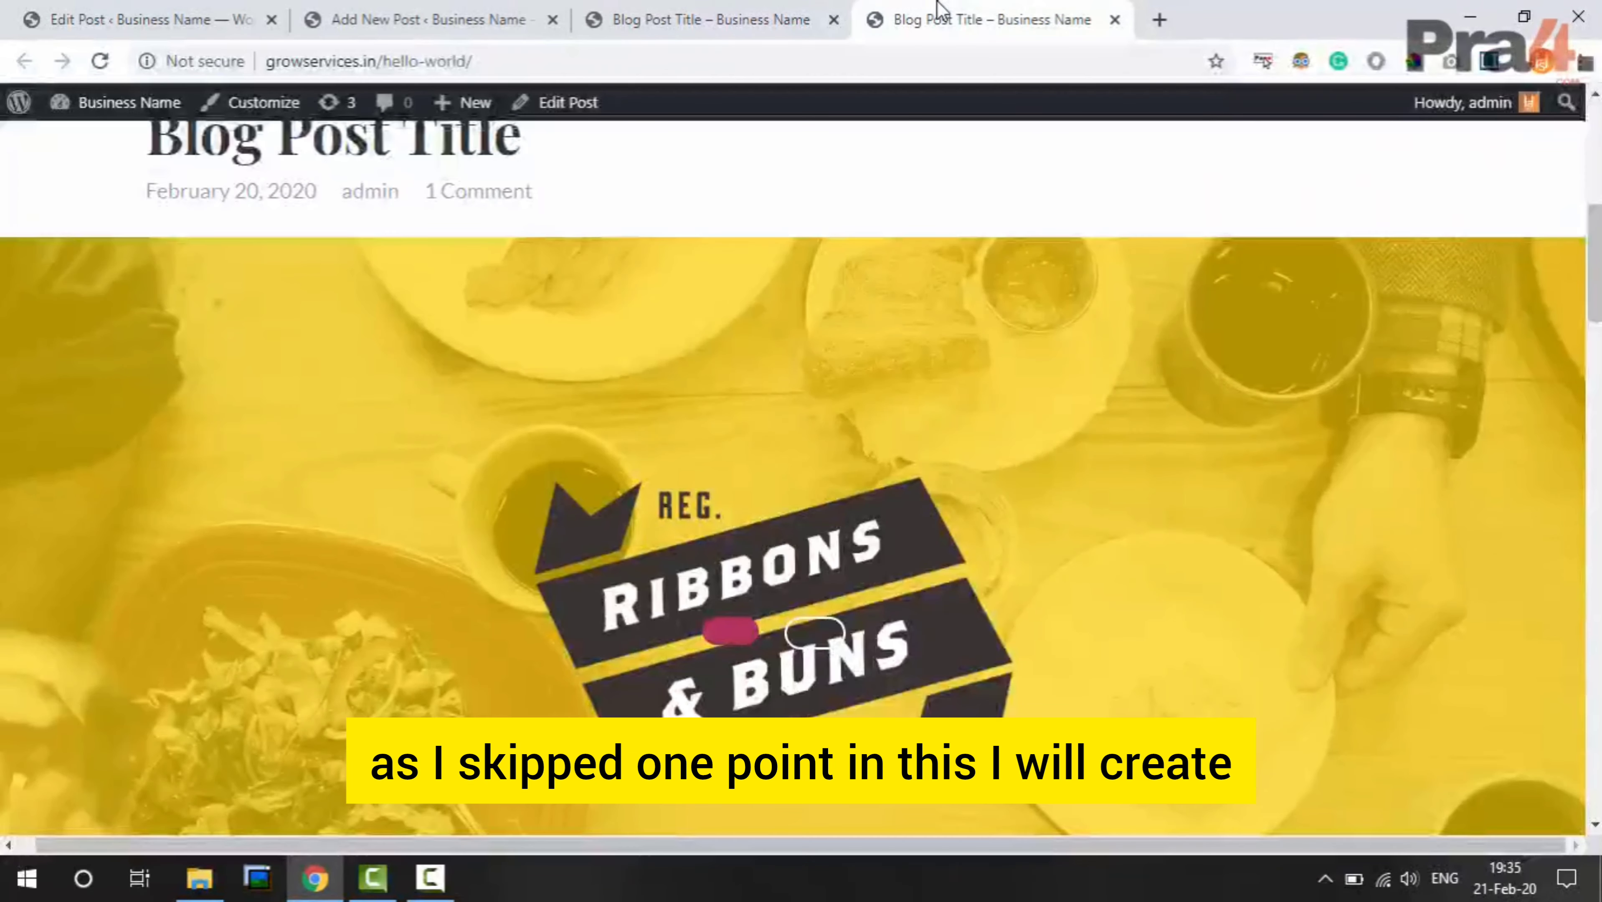
{"action": "scroll", "coordinate": [976, 357], "scroll_direction": "down", "scroll_amount": 10}
{"action": "scroll", "coordinate": [975, 358], "scroll_direction": "up", "scroll_amount": 4}
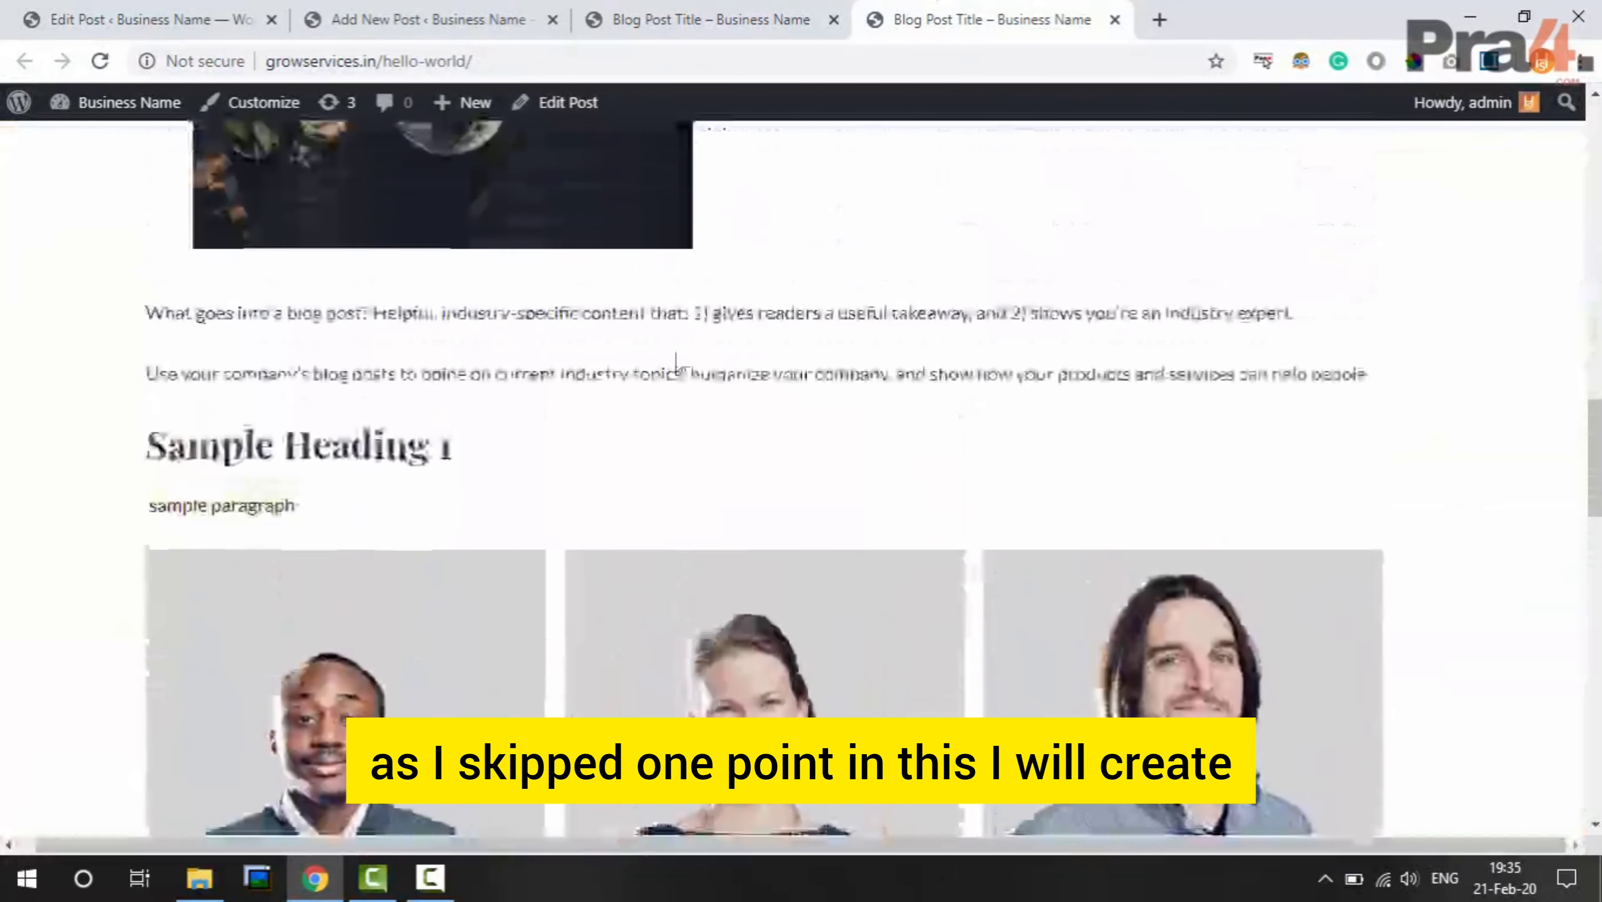
In the new post, insert a Heading block reading "Sample Heading 1" below the food image in the same column
{"action": "left_click", "coordinate": [429, 19]}
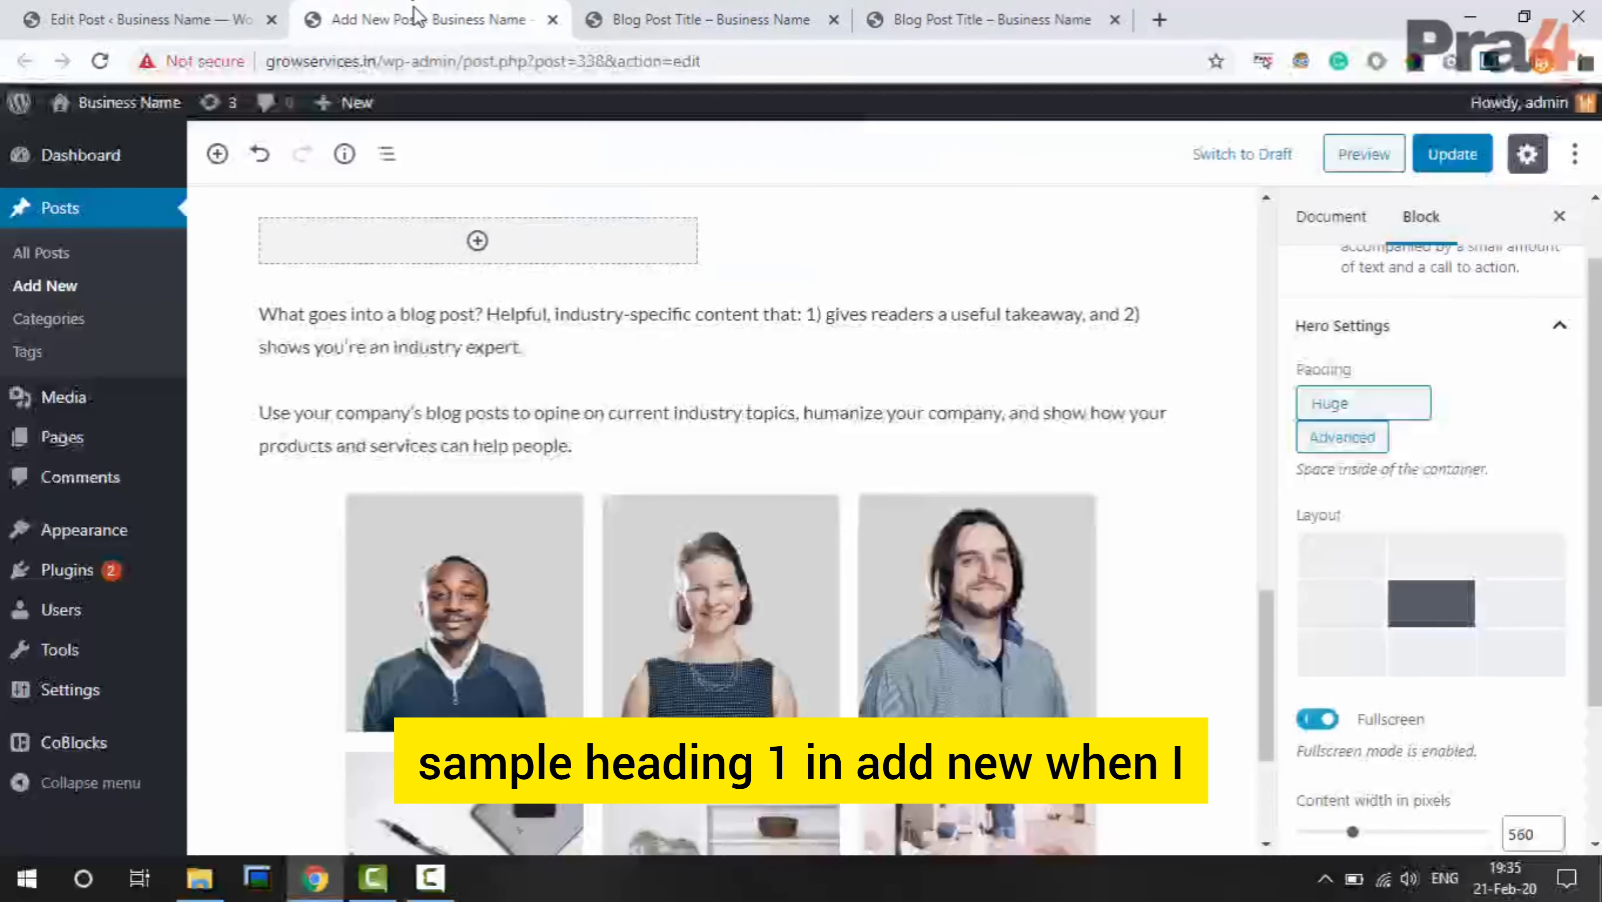
{"action": "scroll", "coordinate": [772, 519], "scroll_direction": "down", "scroll_amount": 4}
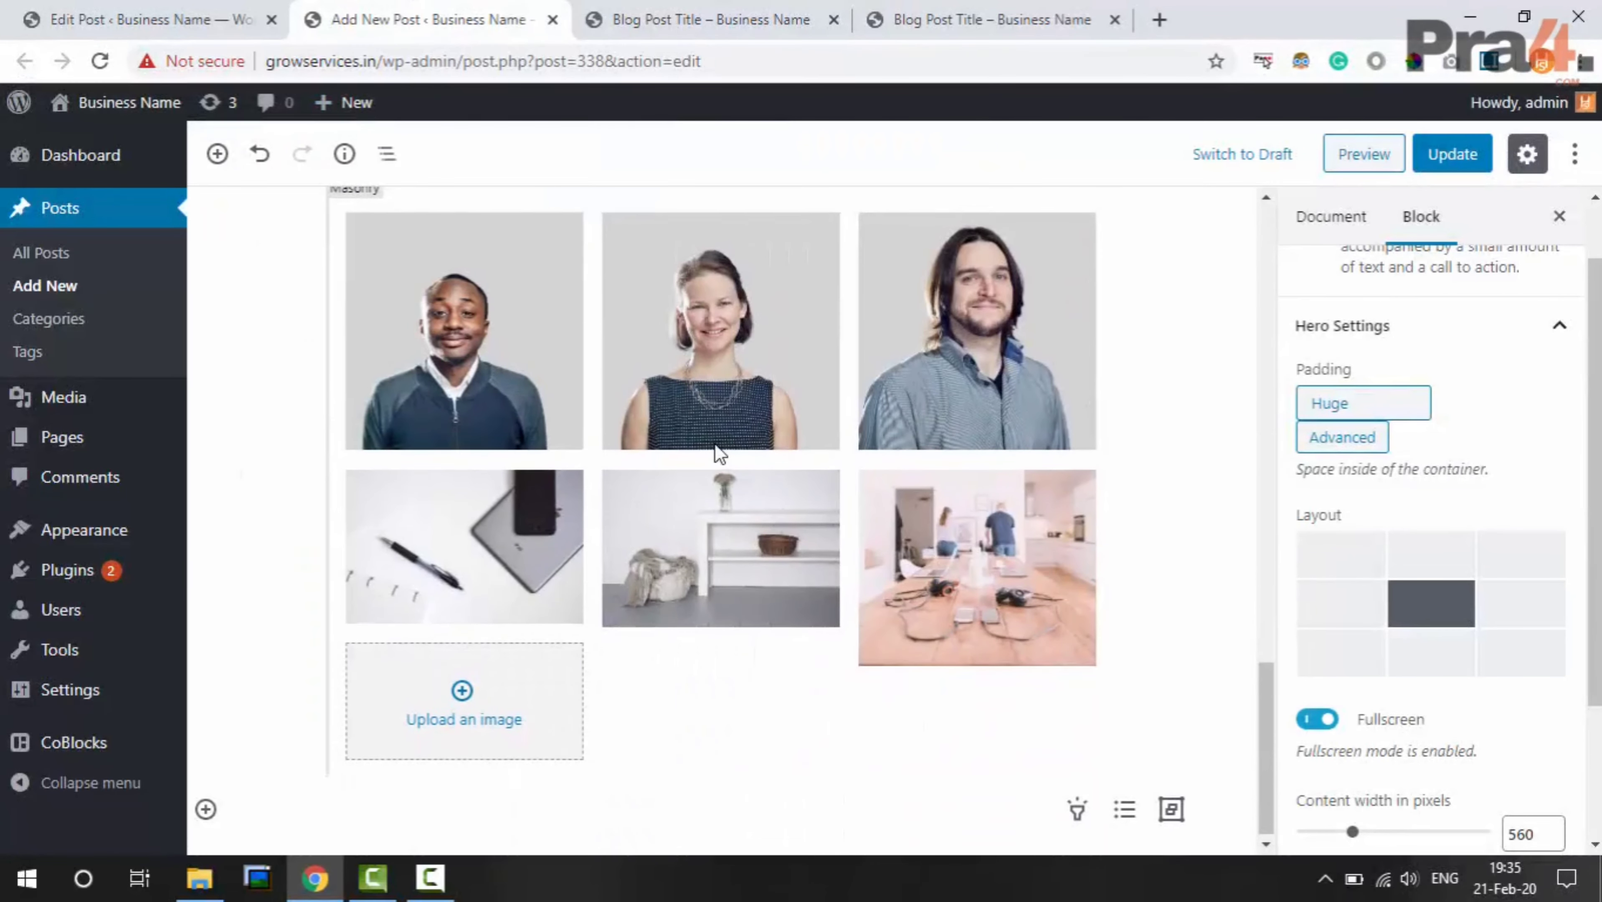
{"action": "scroll", "coordinate": [713, 442], "scroll_direction": "up", "scroll_amount": 5}
{"action": "left_click", "coordinate": [477, 276]}
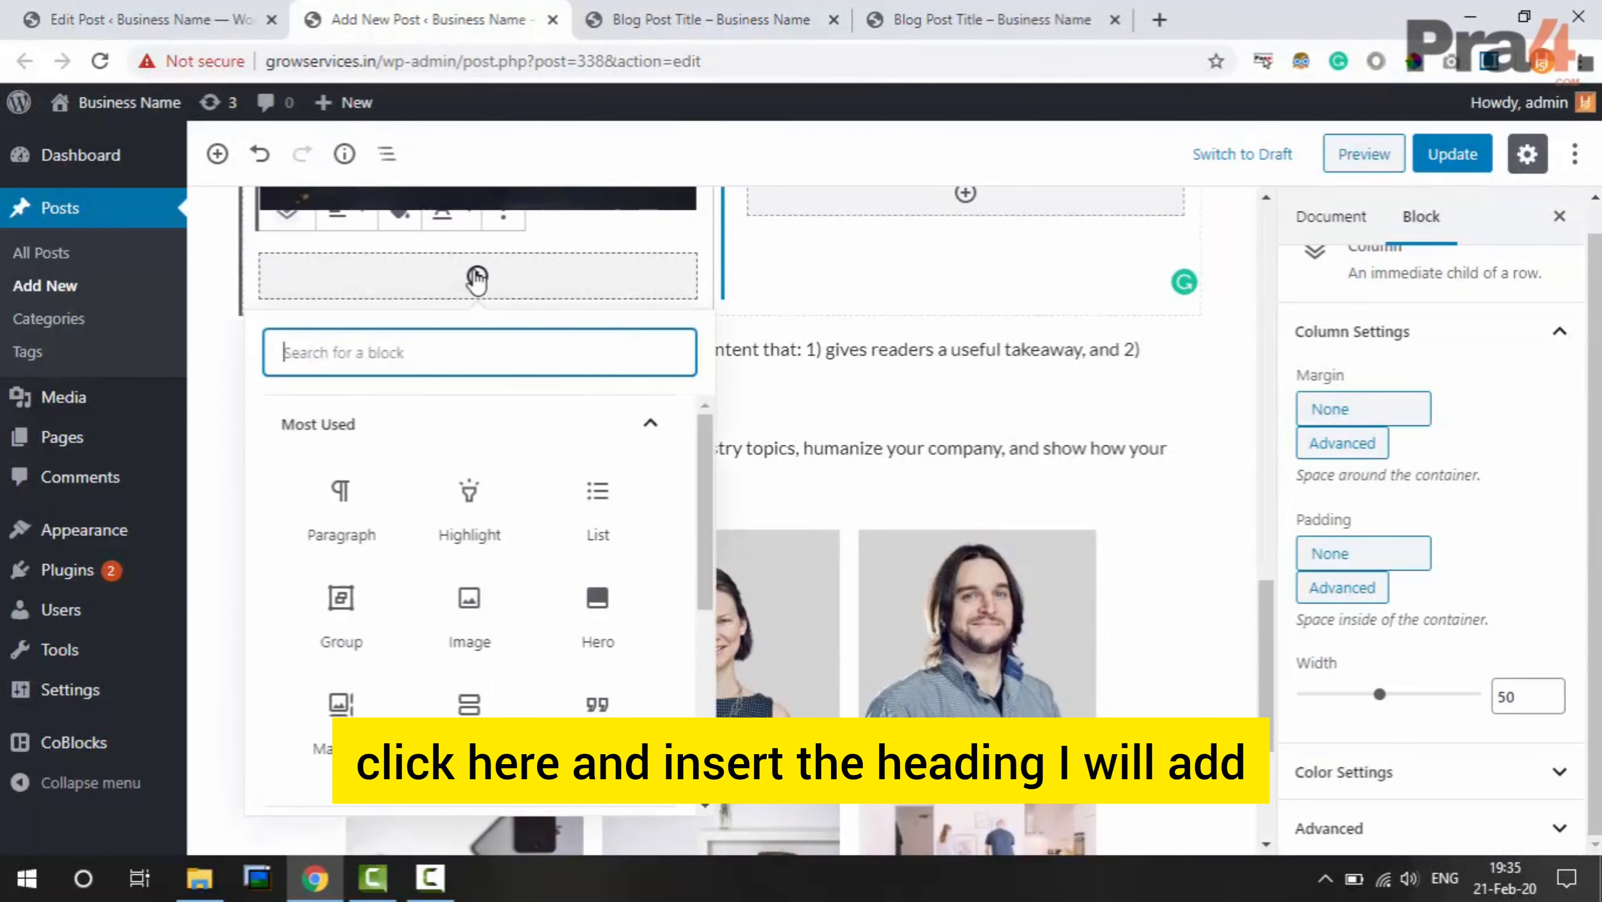
{"action": "type", "text": "headi"}
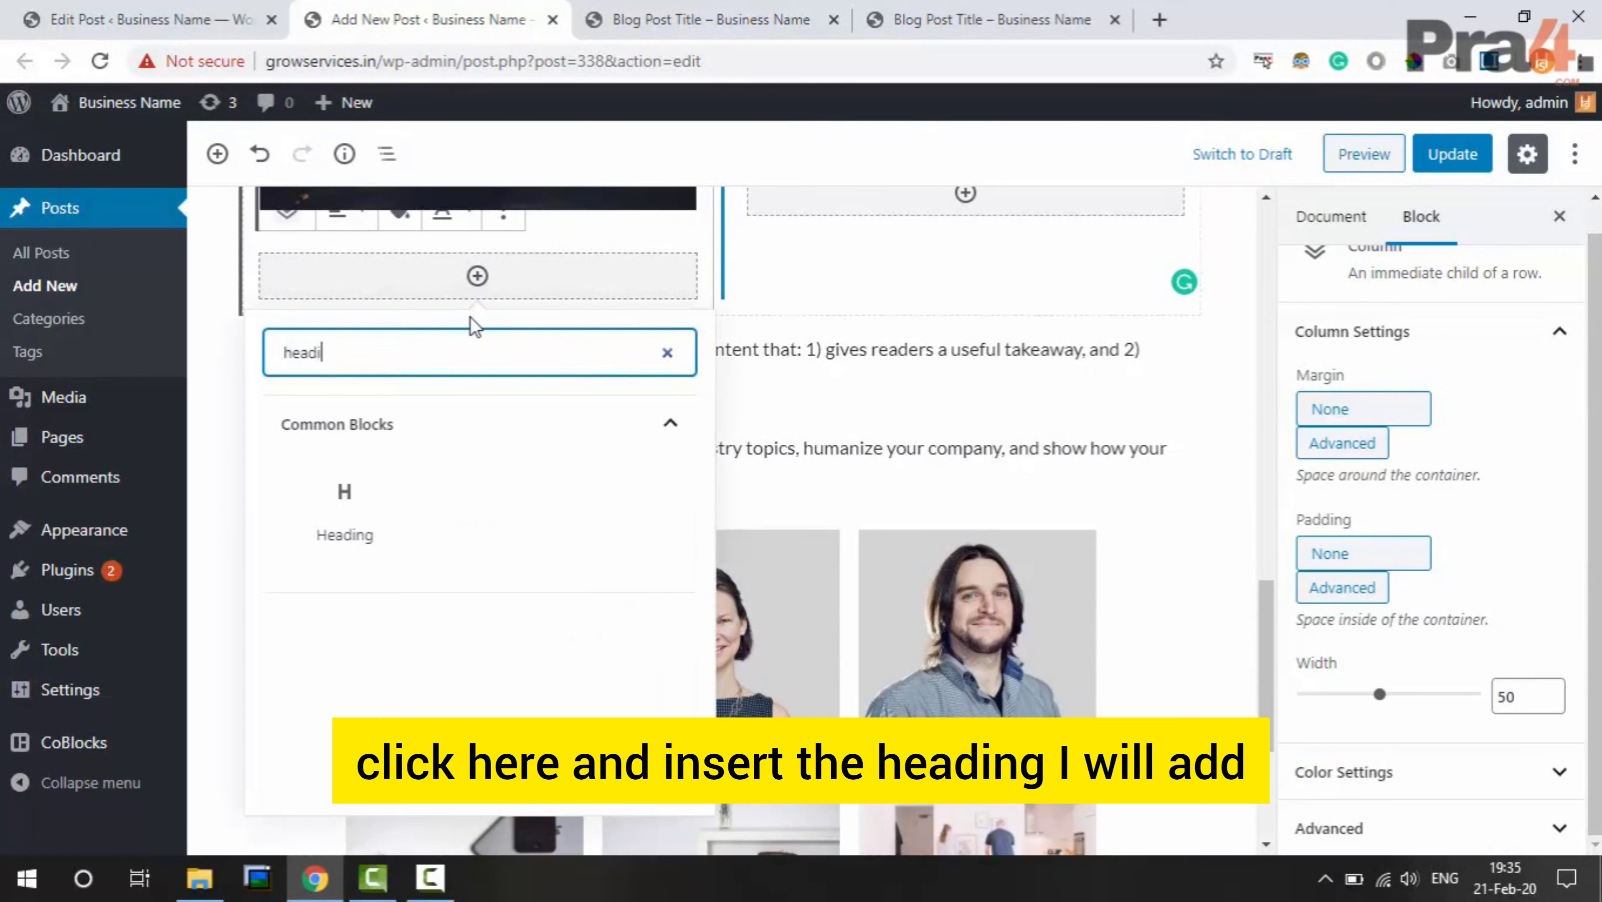
{"action": "left_click", "coordinate": [369, 467]}
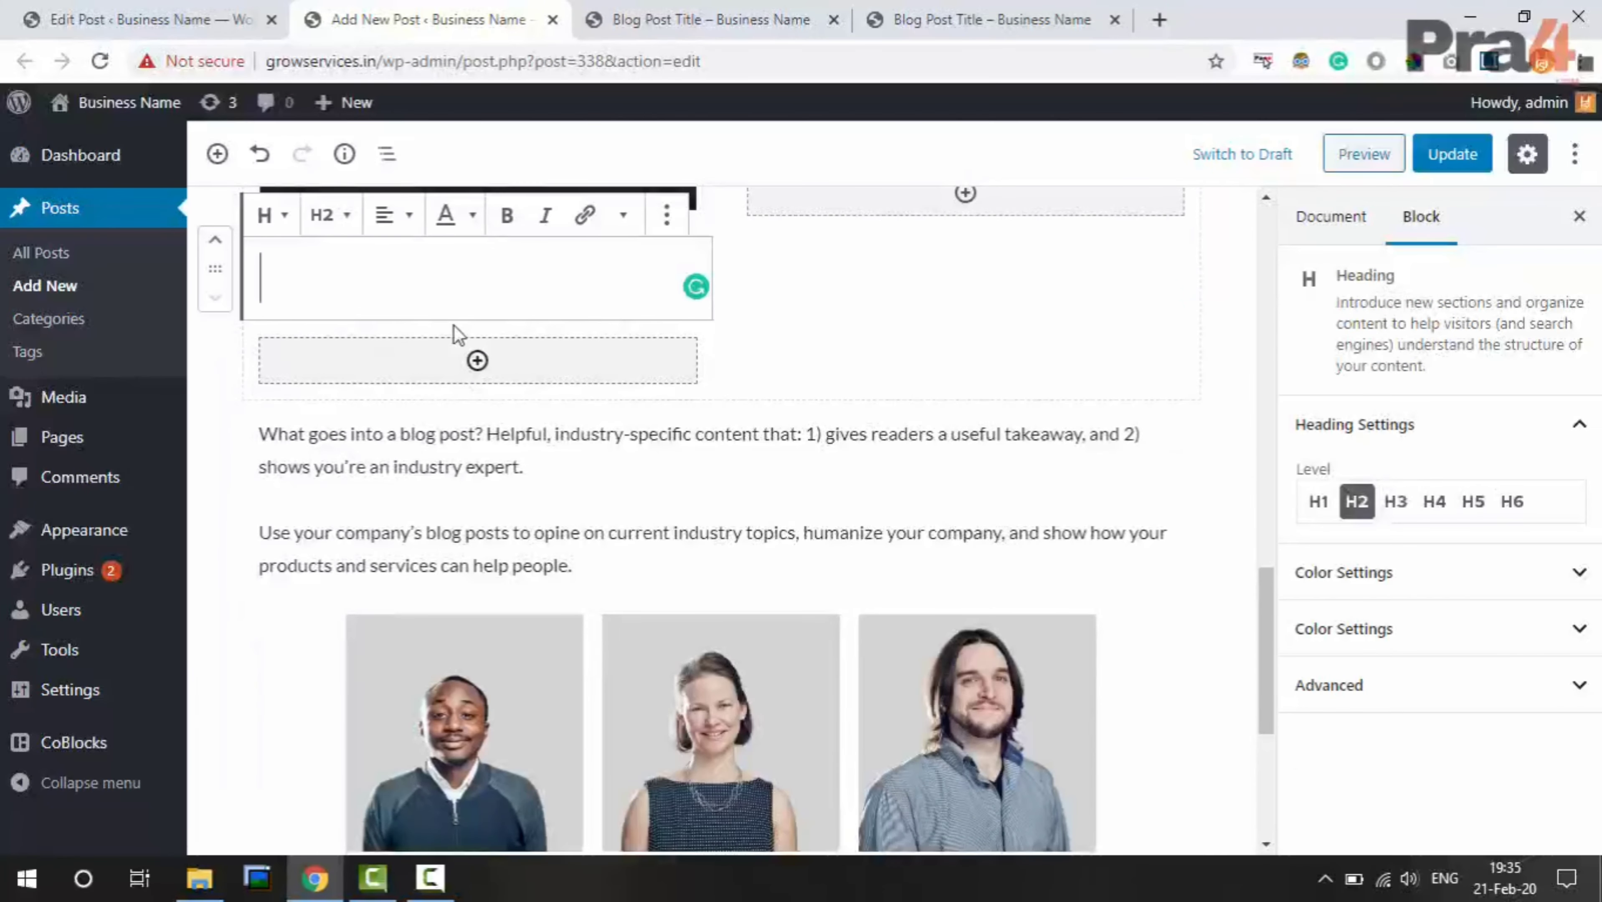
{"action": "type", "text": "dsmp"}
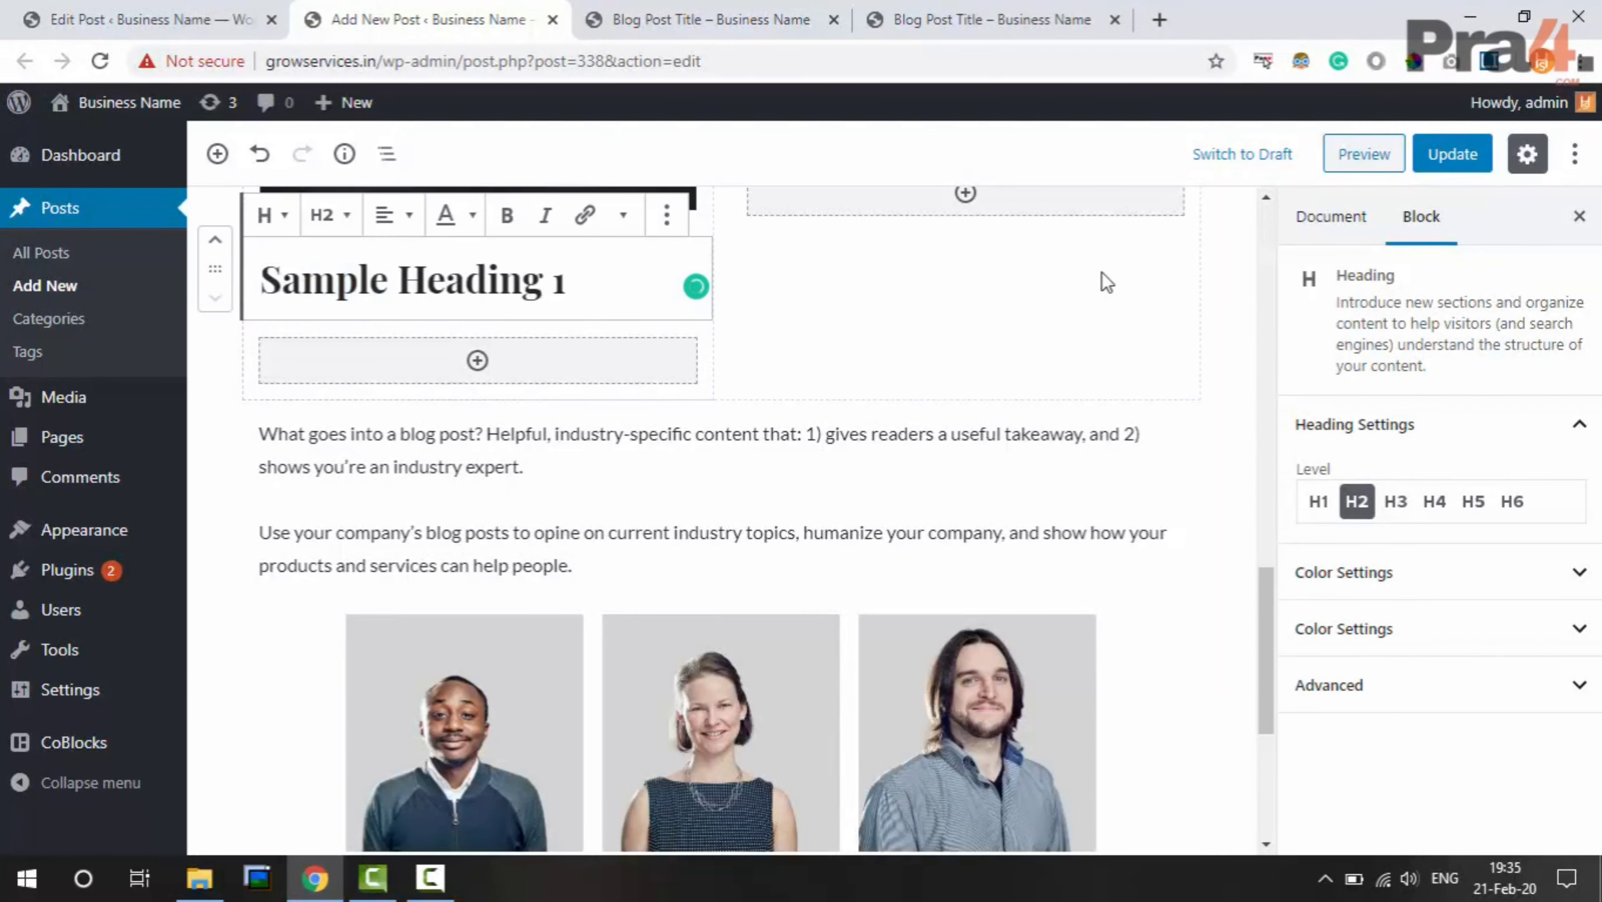
Update the post with the added heading and recheck its heading count and document outline
{"action": "left_click", "coordinate": [1455, 158]}
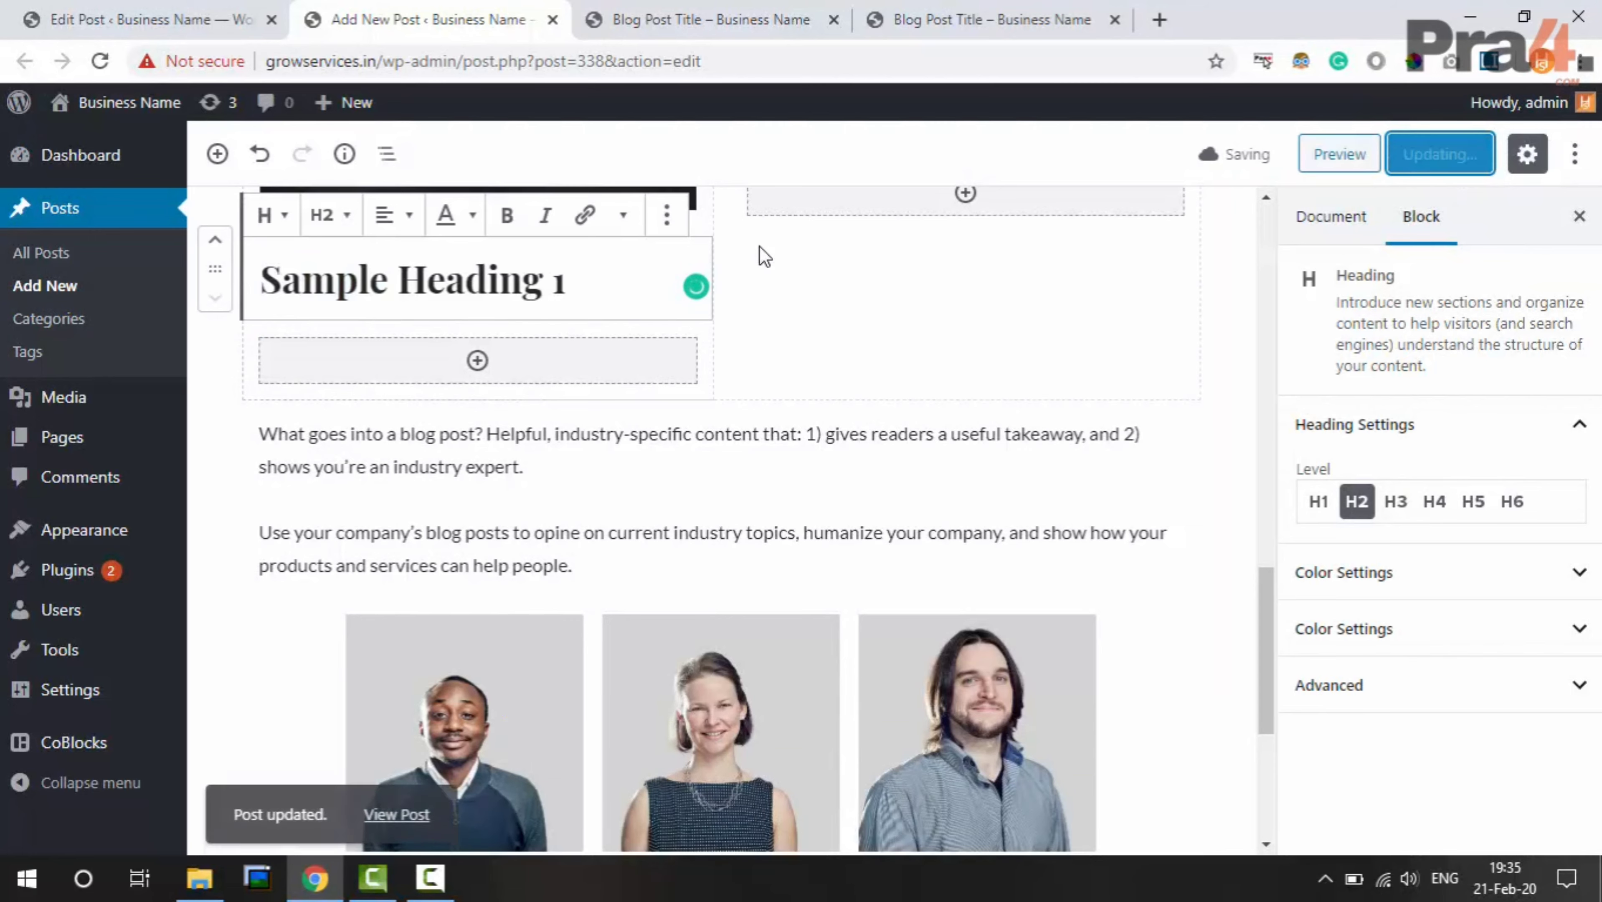
{"action": "left_click", "coordinate": [344, 155]}
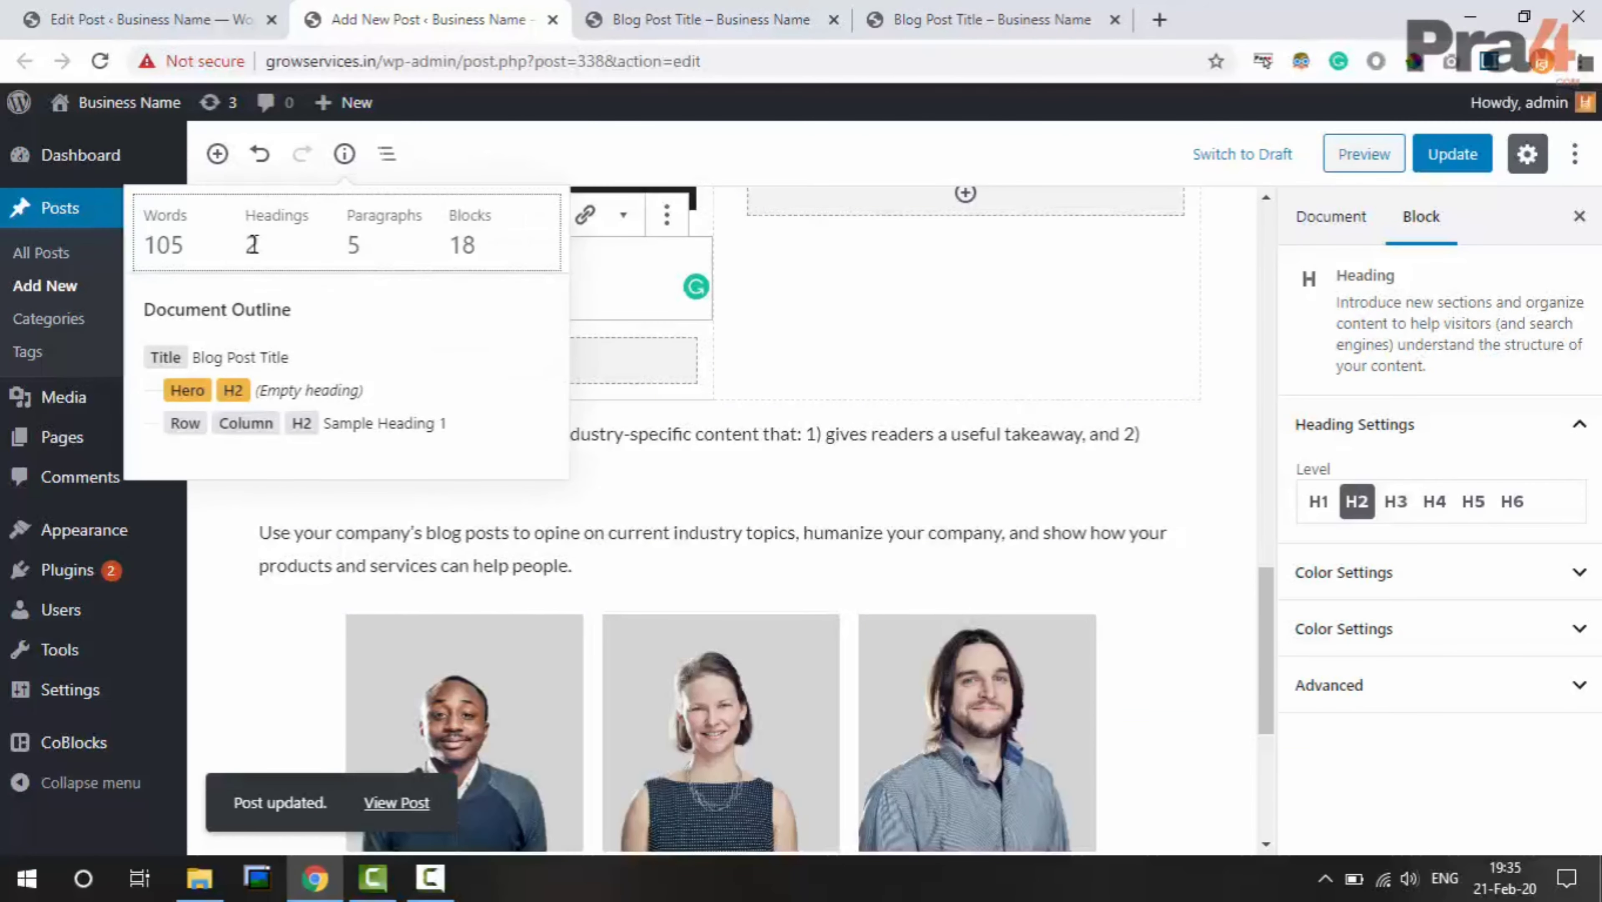
{"action": "left_click", "coordinate": [617, 346]}
Insert another Heading block below "Sample Heading 1" reading "sample subheading 1" and set its level to Heading 4
{"action": "left_click", "coordinate": [478, 361]}
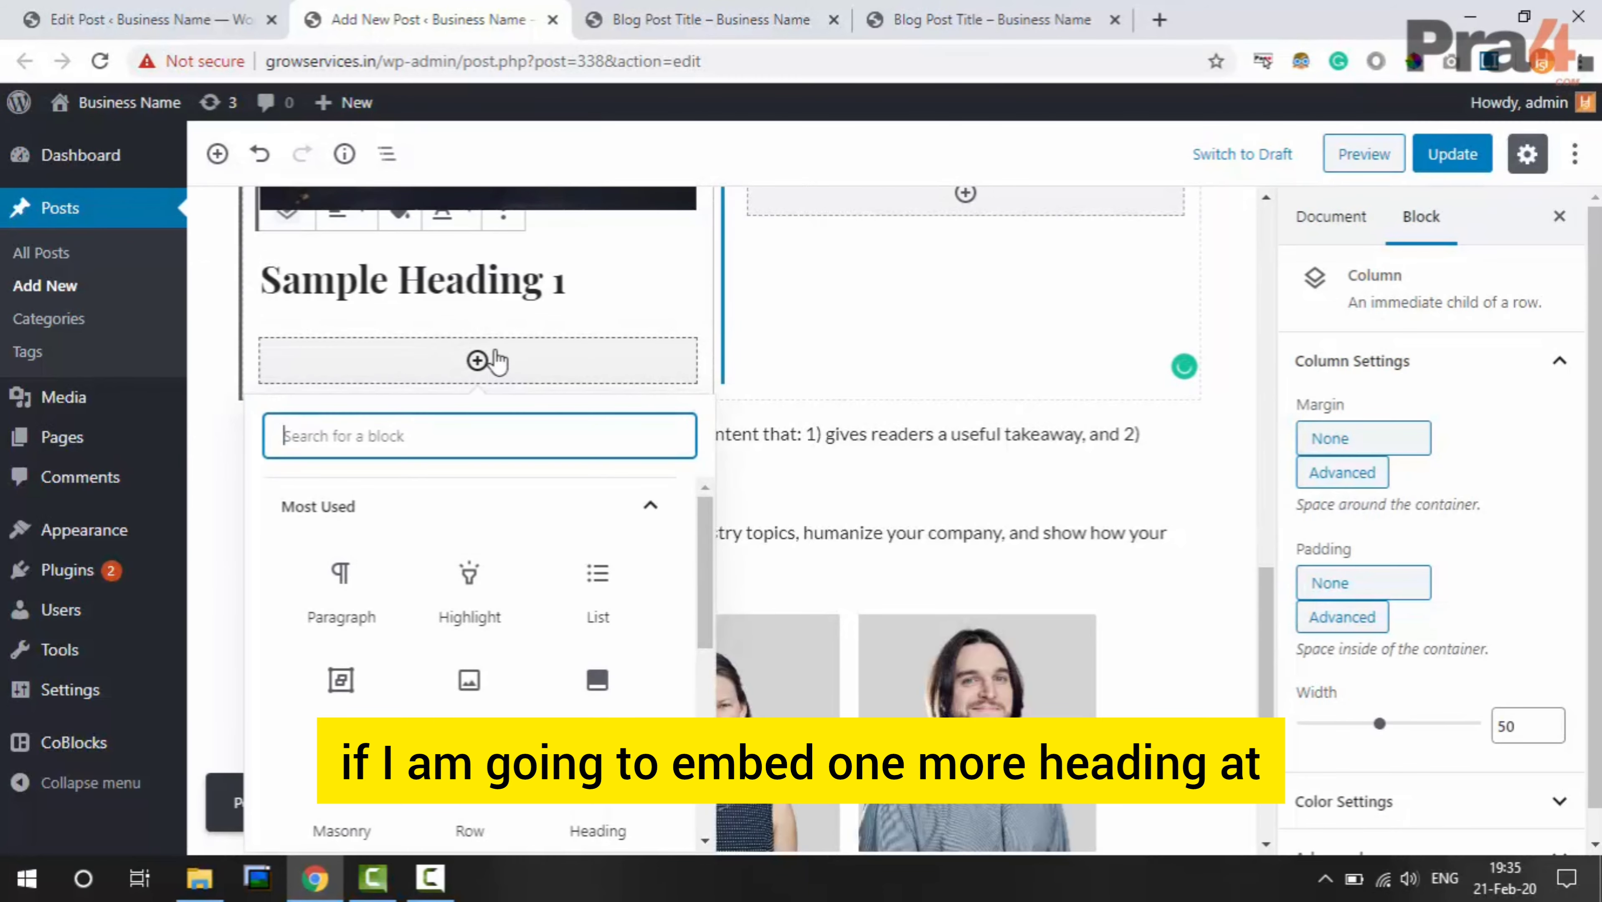
{"action": "type", "text": "headi"}
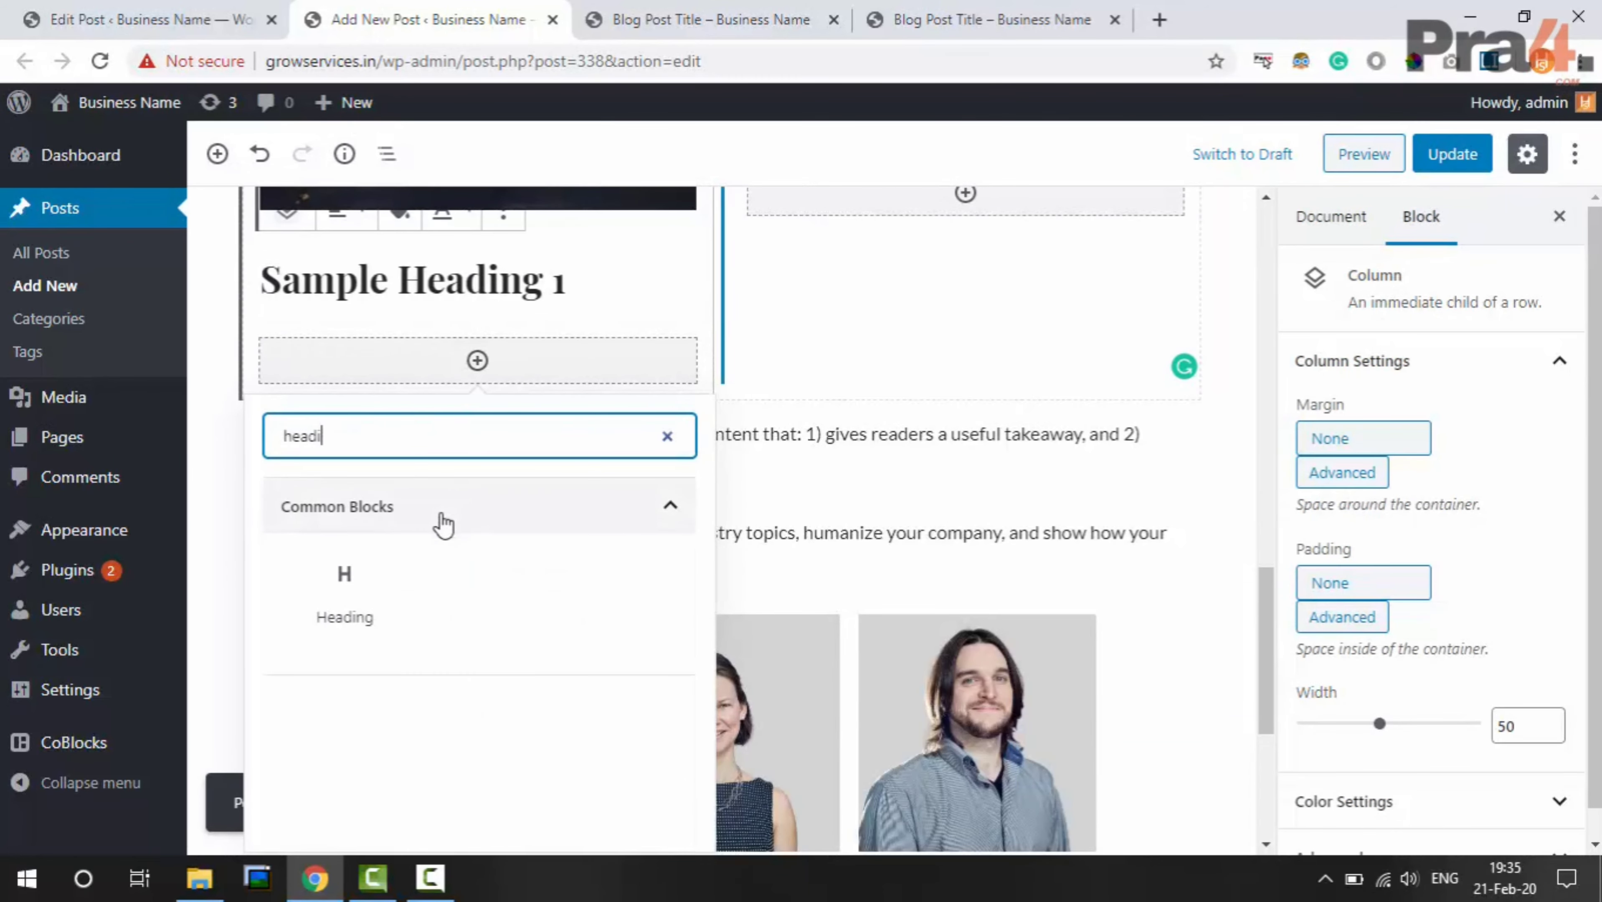
{"action": "left_click", "coordinate": [348, 584]}
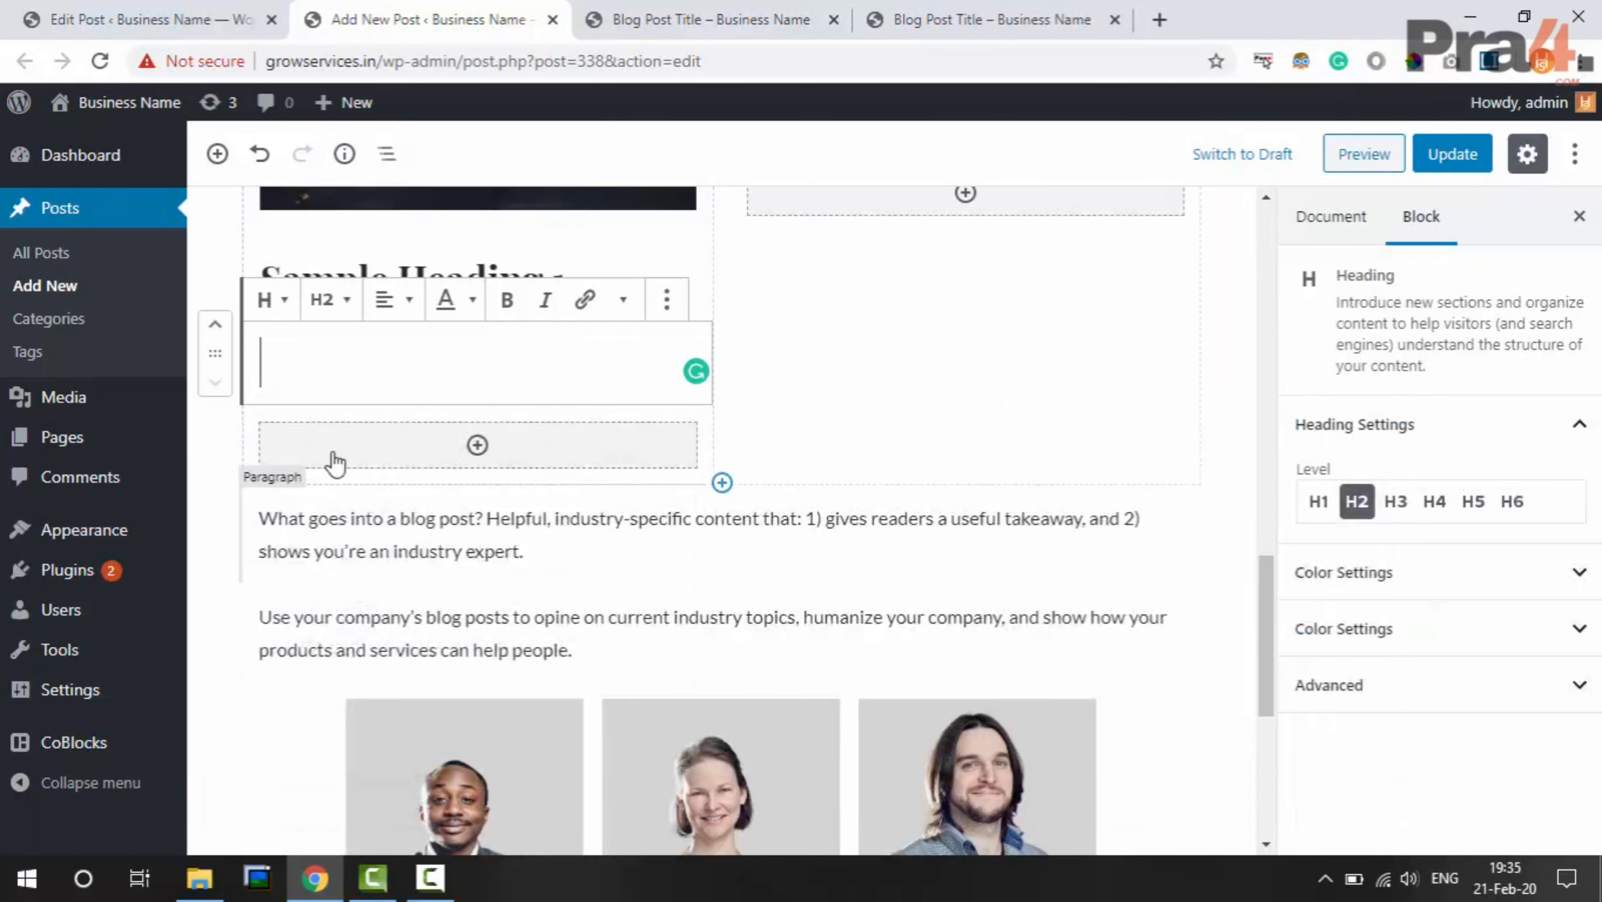
{"action": "type", "text": "samp"}
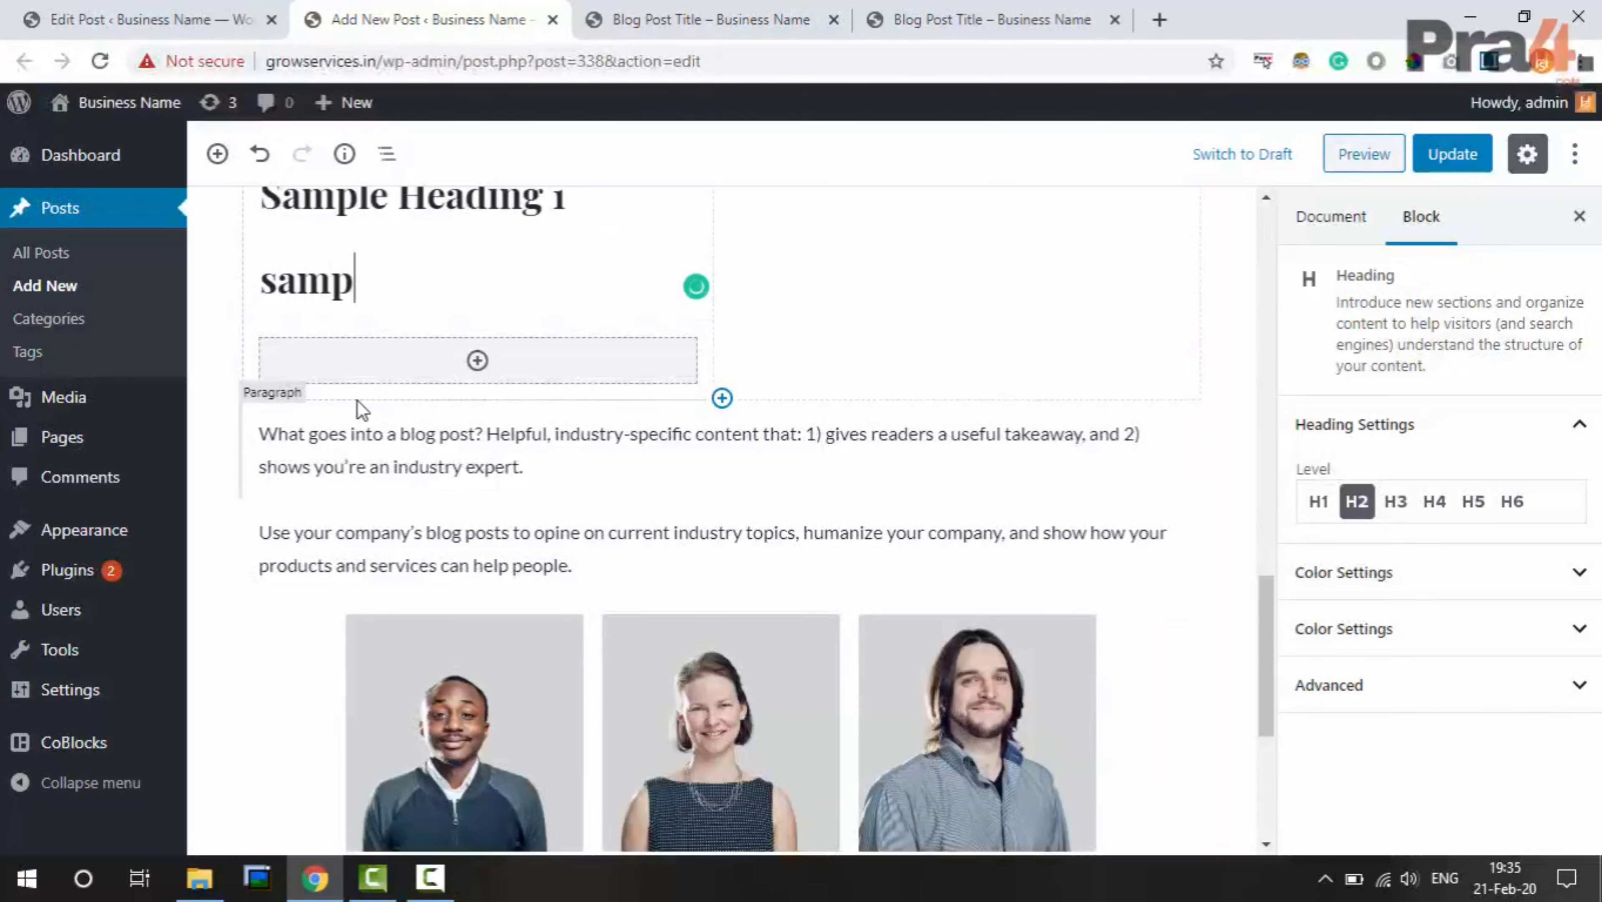
{"action": "type", "text": "le subheadi"}
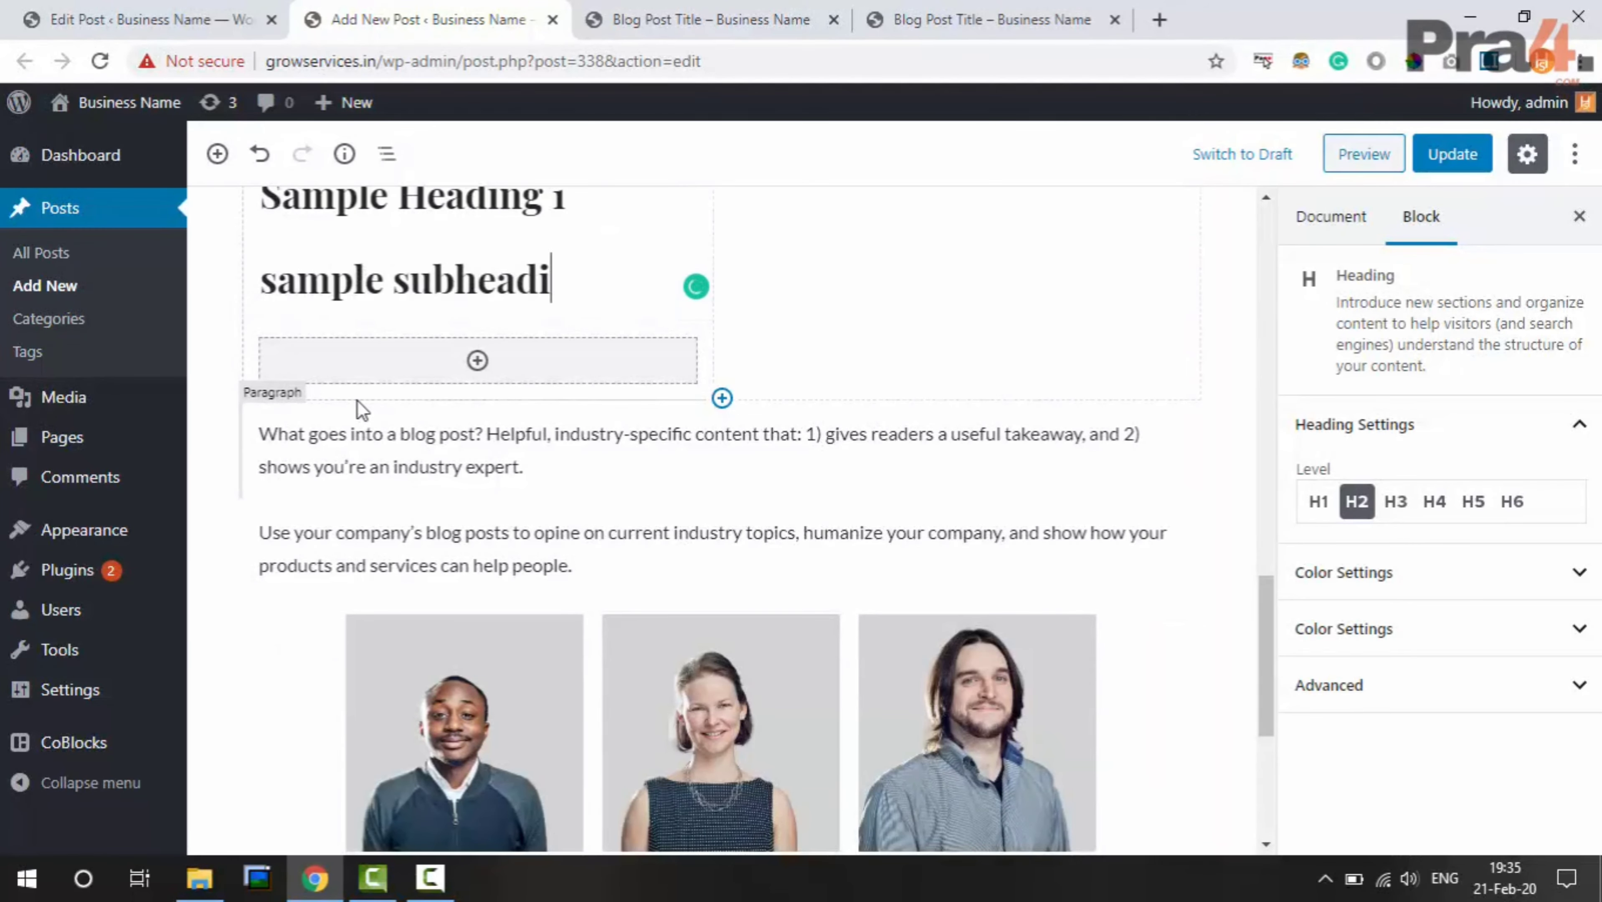
{"action": "type", "text": "ng 21"}
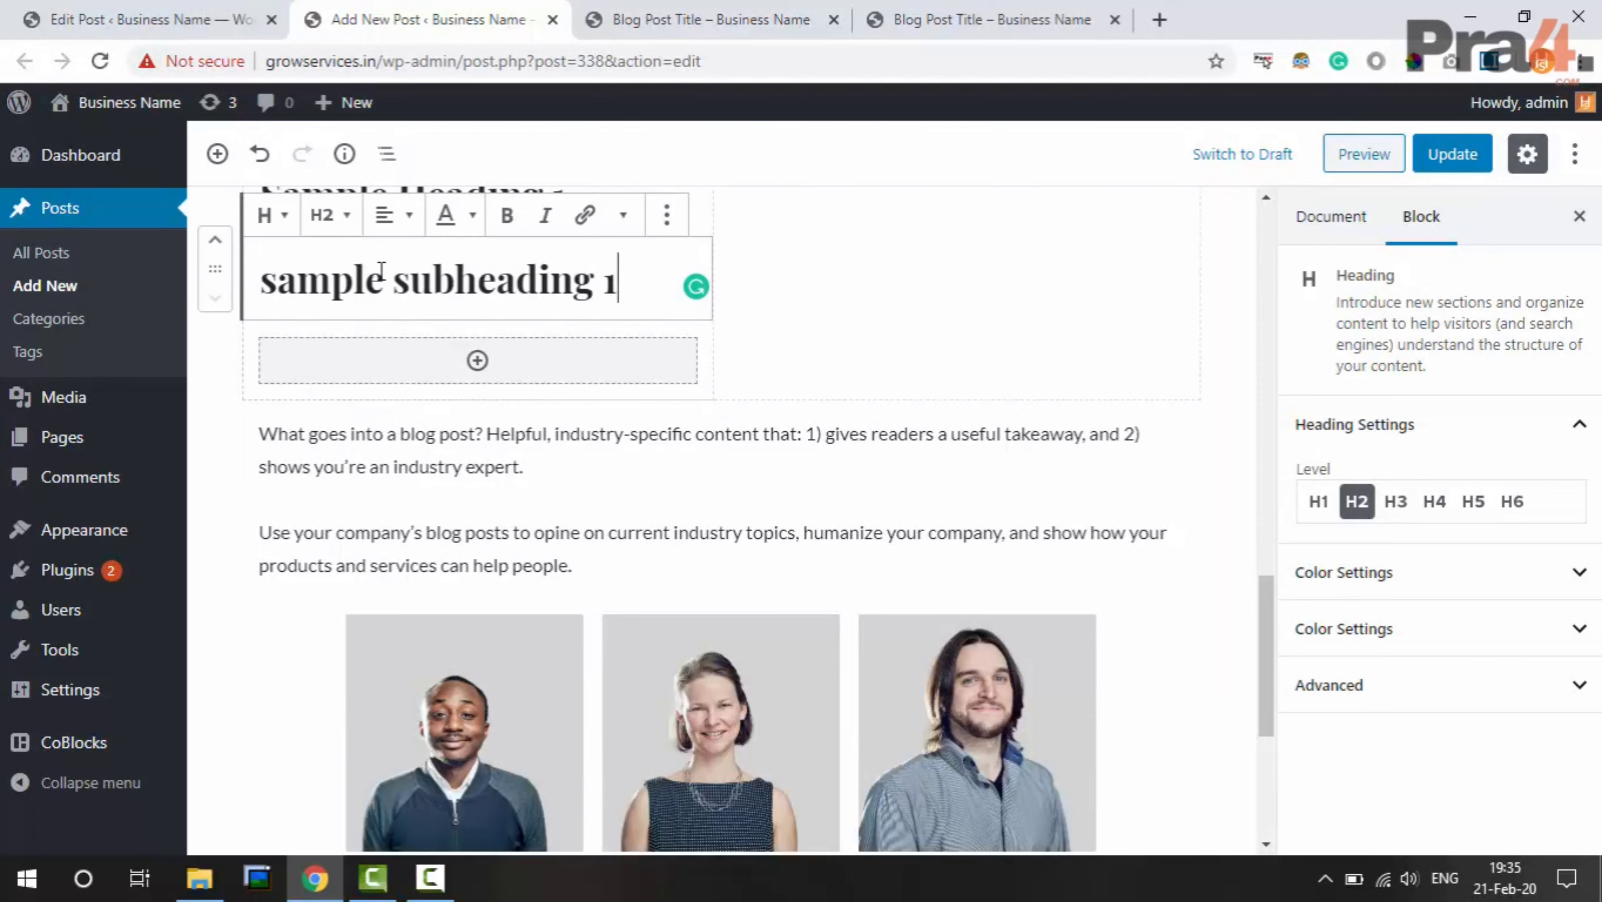
{"action": "left_click", "coordinate": [342, 221]}
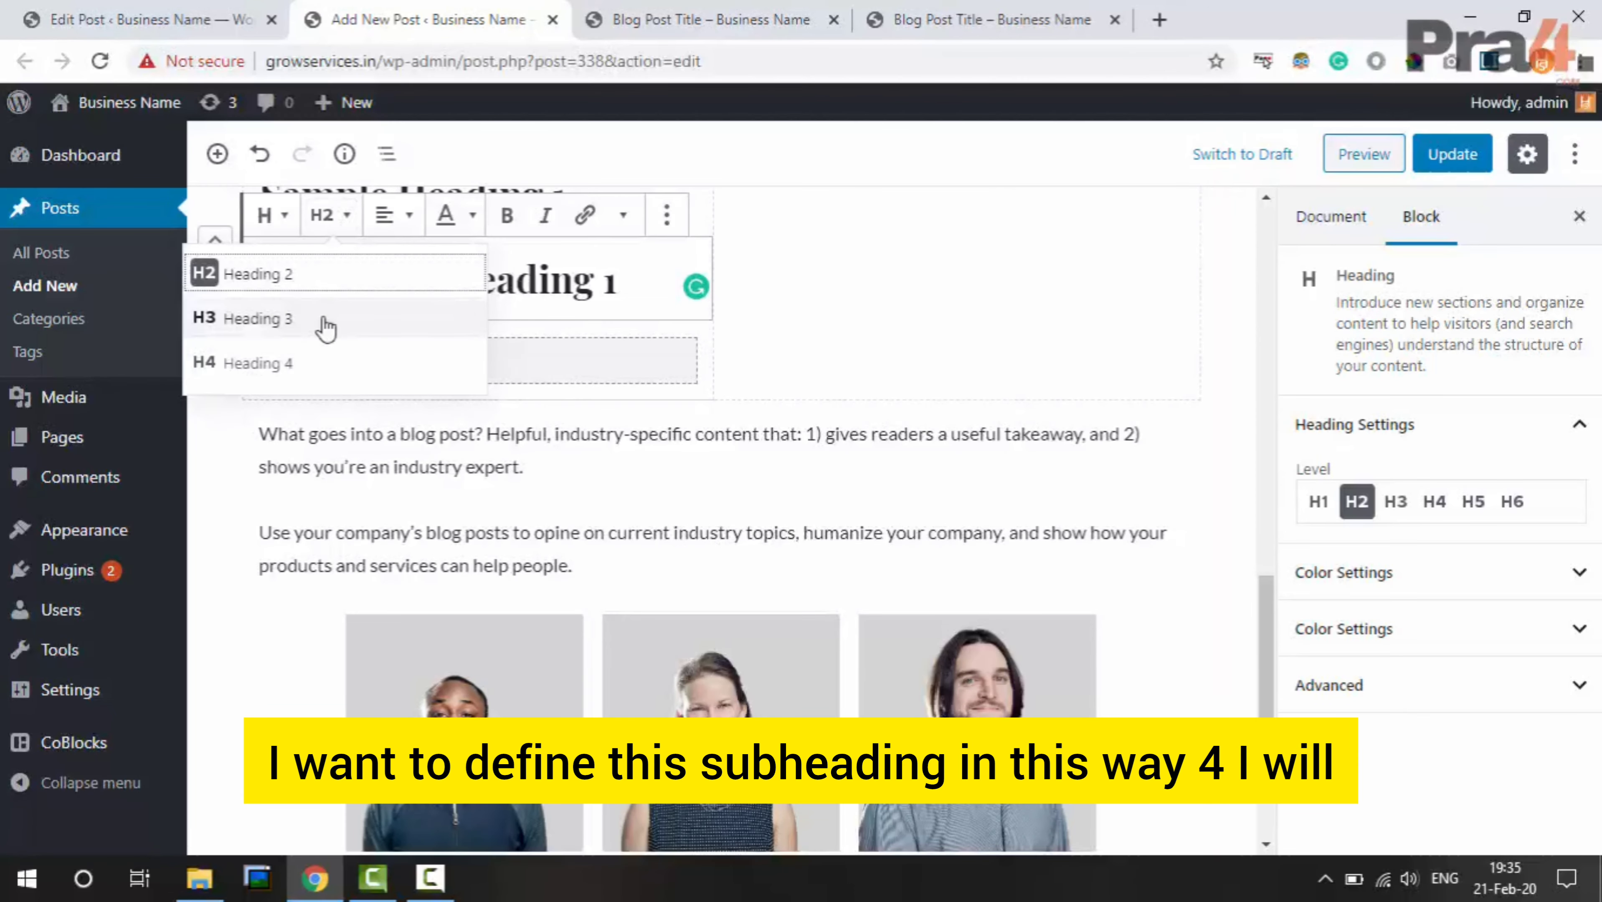
{"action": "left_click", "coordinate": [322, 361]}
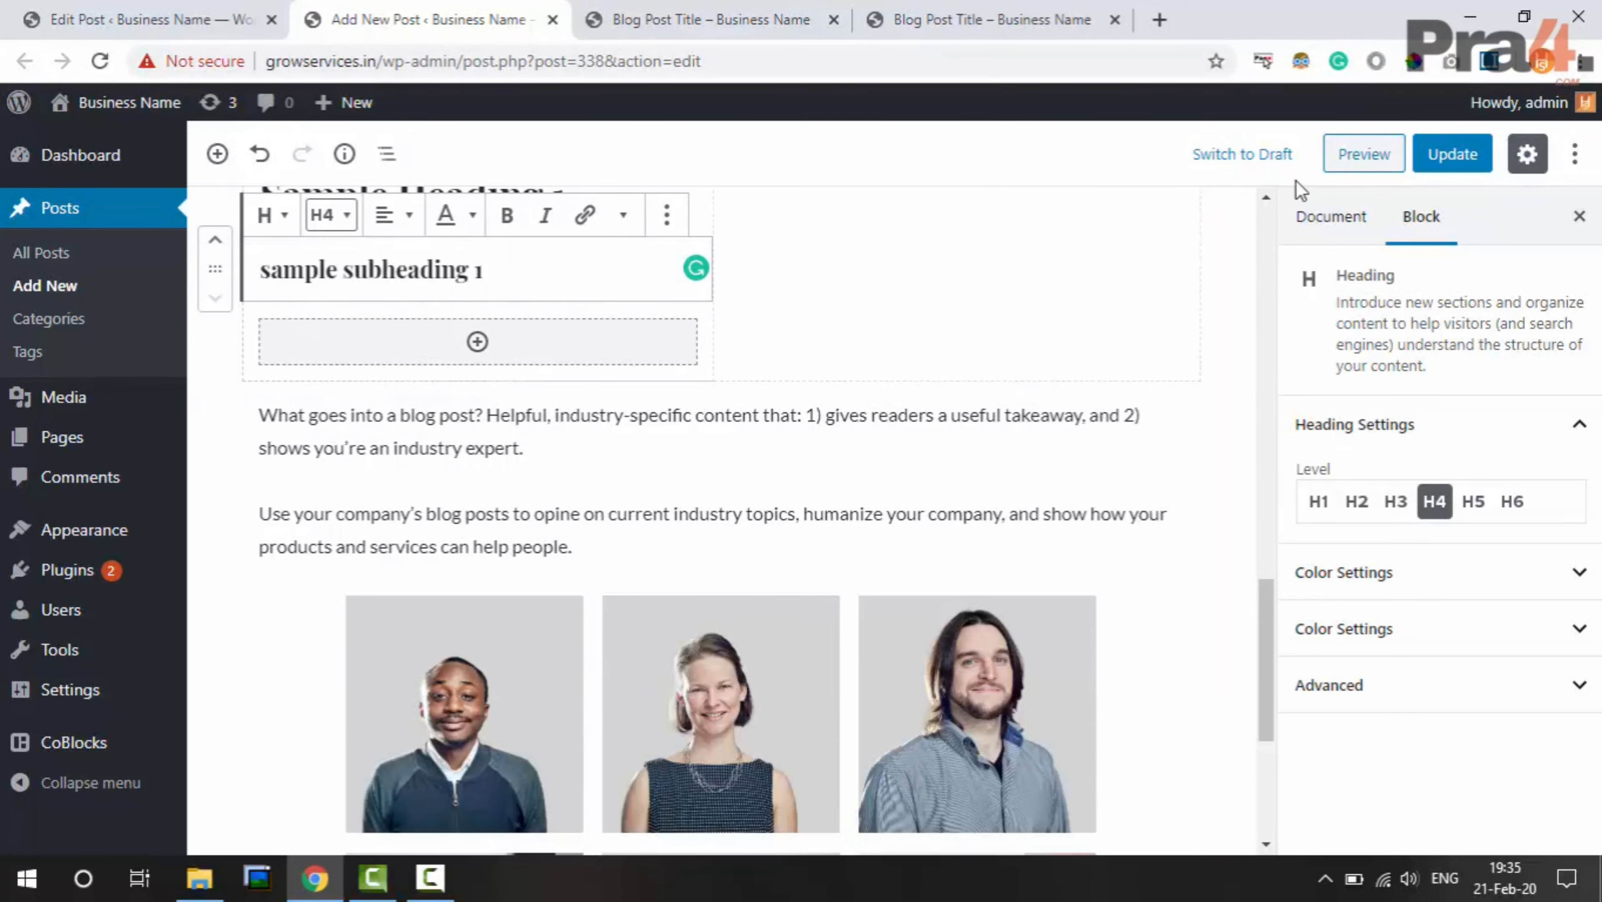
Update the post with the new subheading and inspect the heading count in its content structure
{"action": "left_click", "coordinate": [1453, 154]}
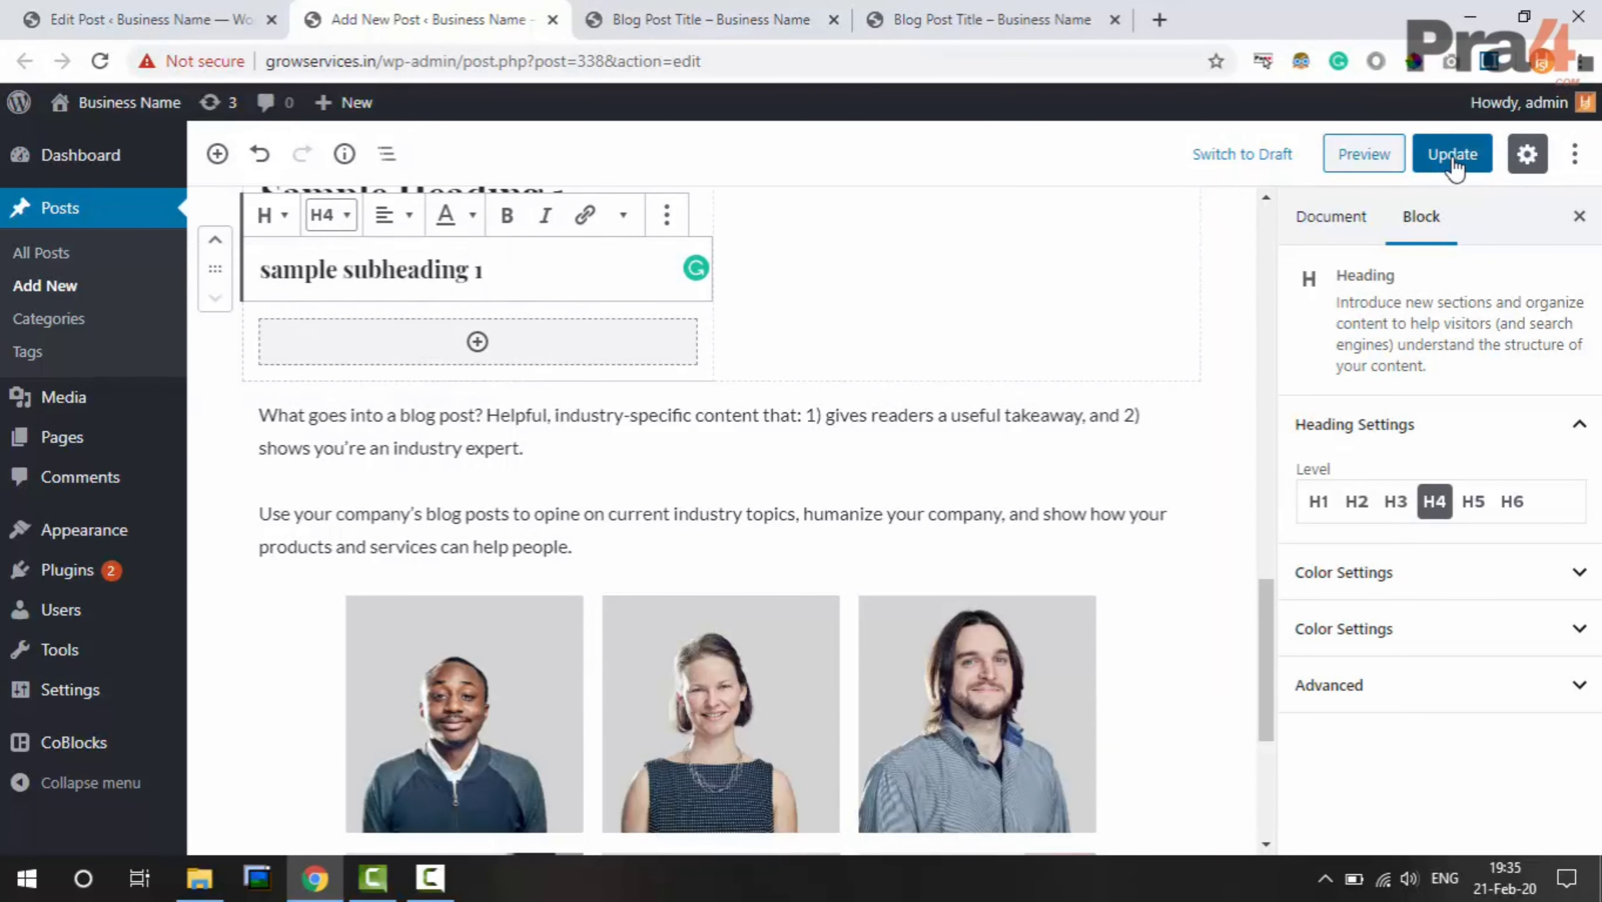
{"action": "left_click", "coordinate": [344, 154]}
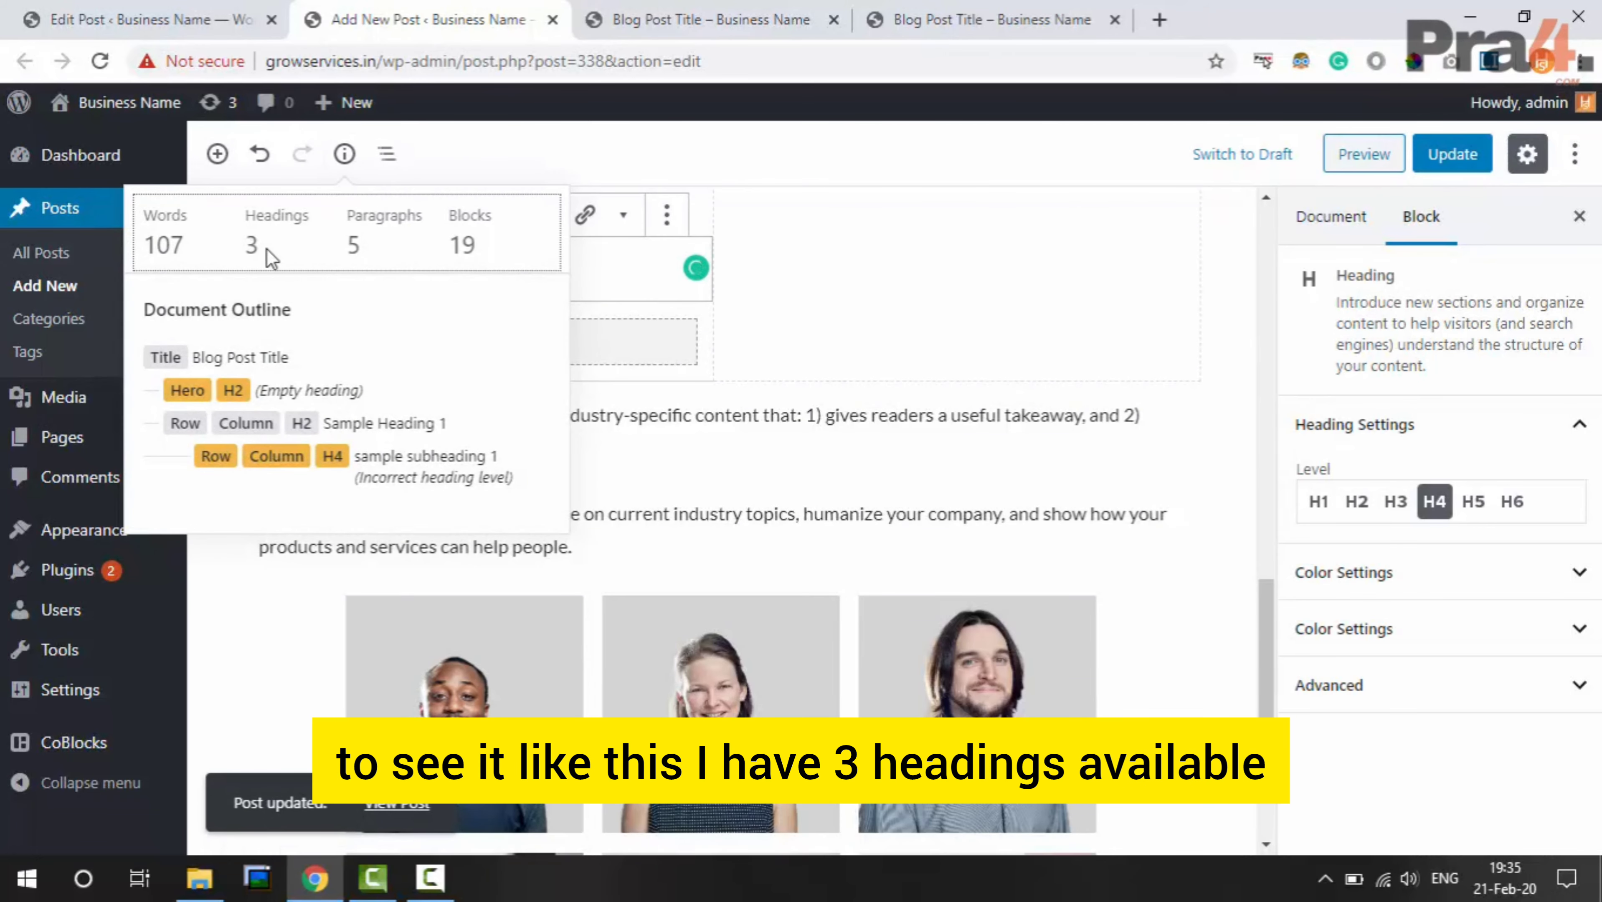
{"action": "double_click", "coordinate": [246, 247]}
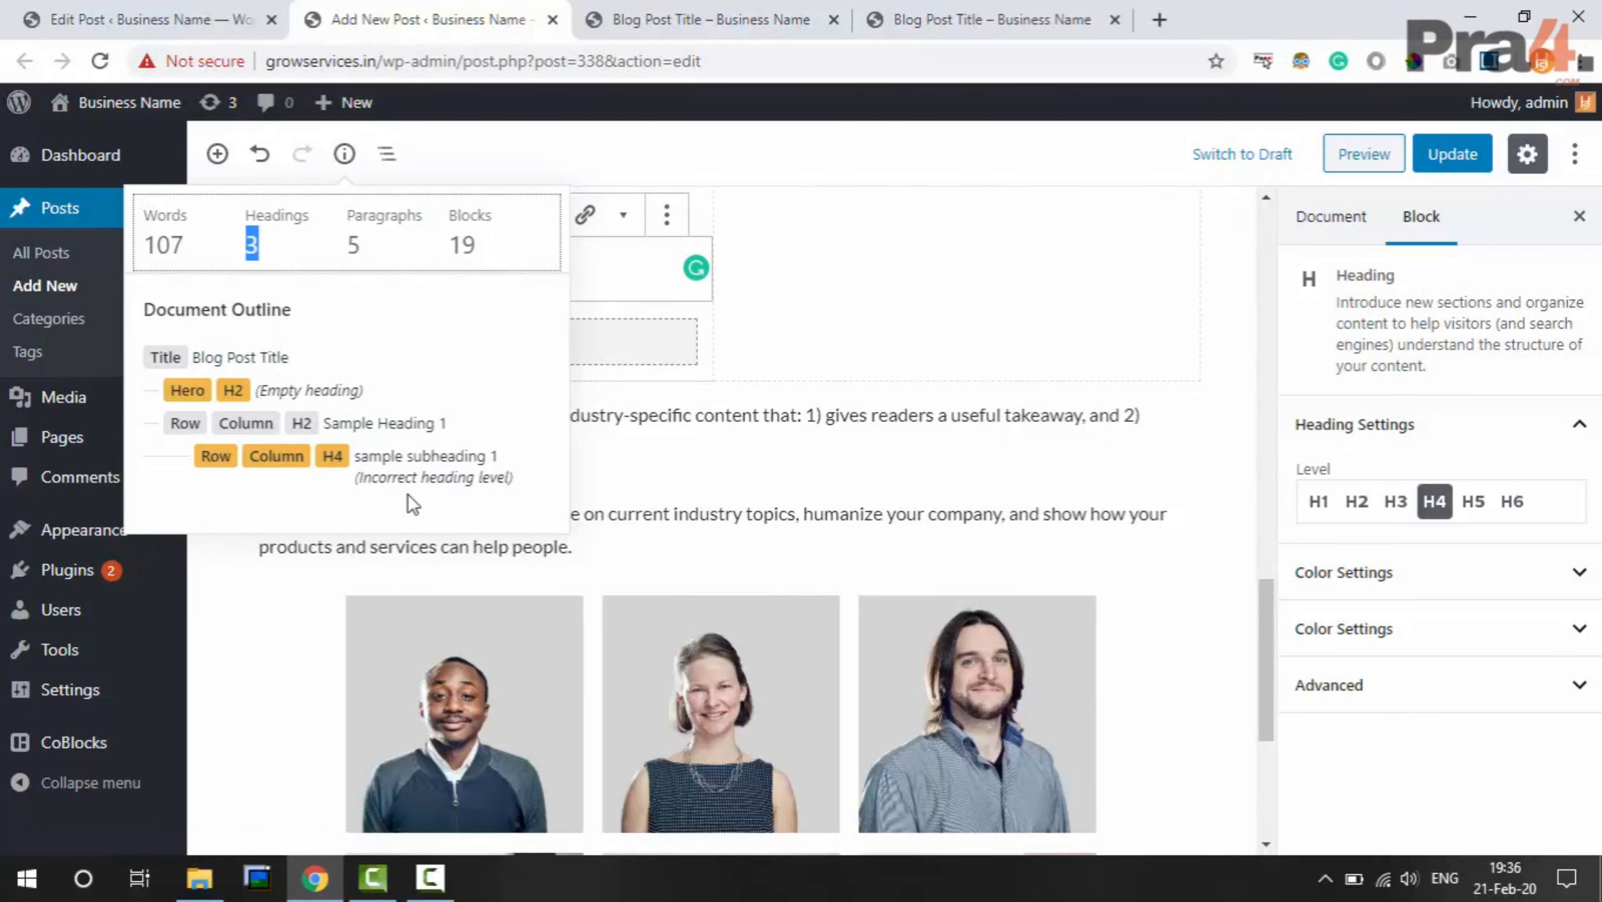
Switch the editor's Top Toolbar view on and back off
{"action": "scroll", "coordinate": [1072, 262], "scroll_direction": "up", "scroll_amount": 15}
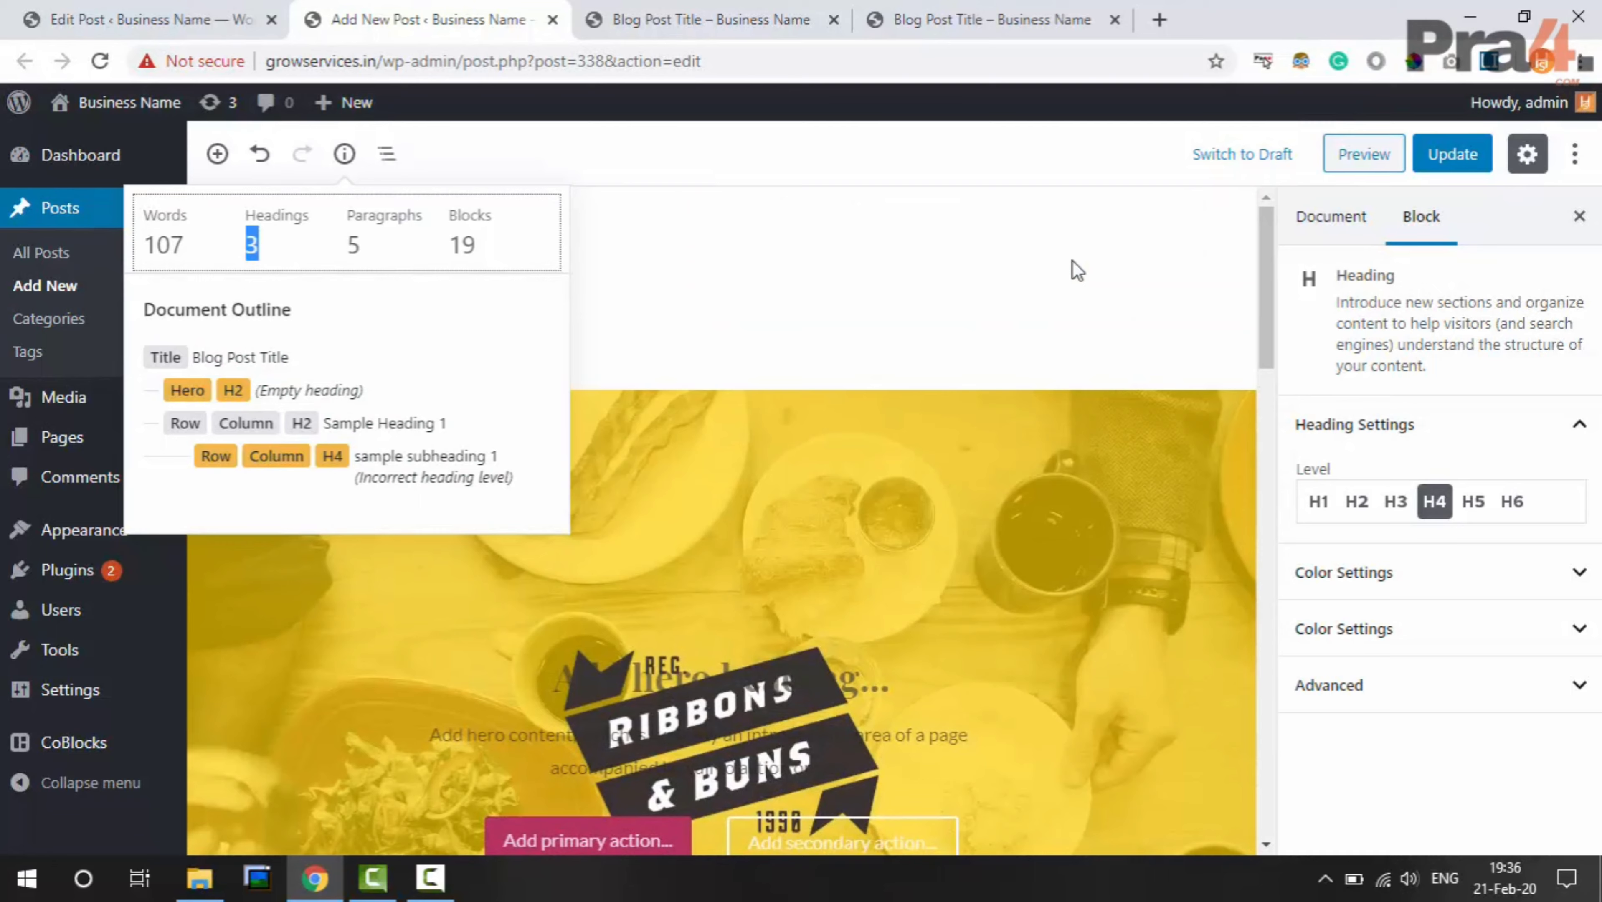
{"action": "left_click", "coordinate": [1574, 155]}
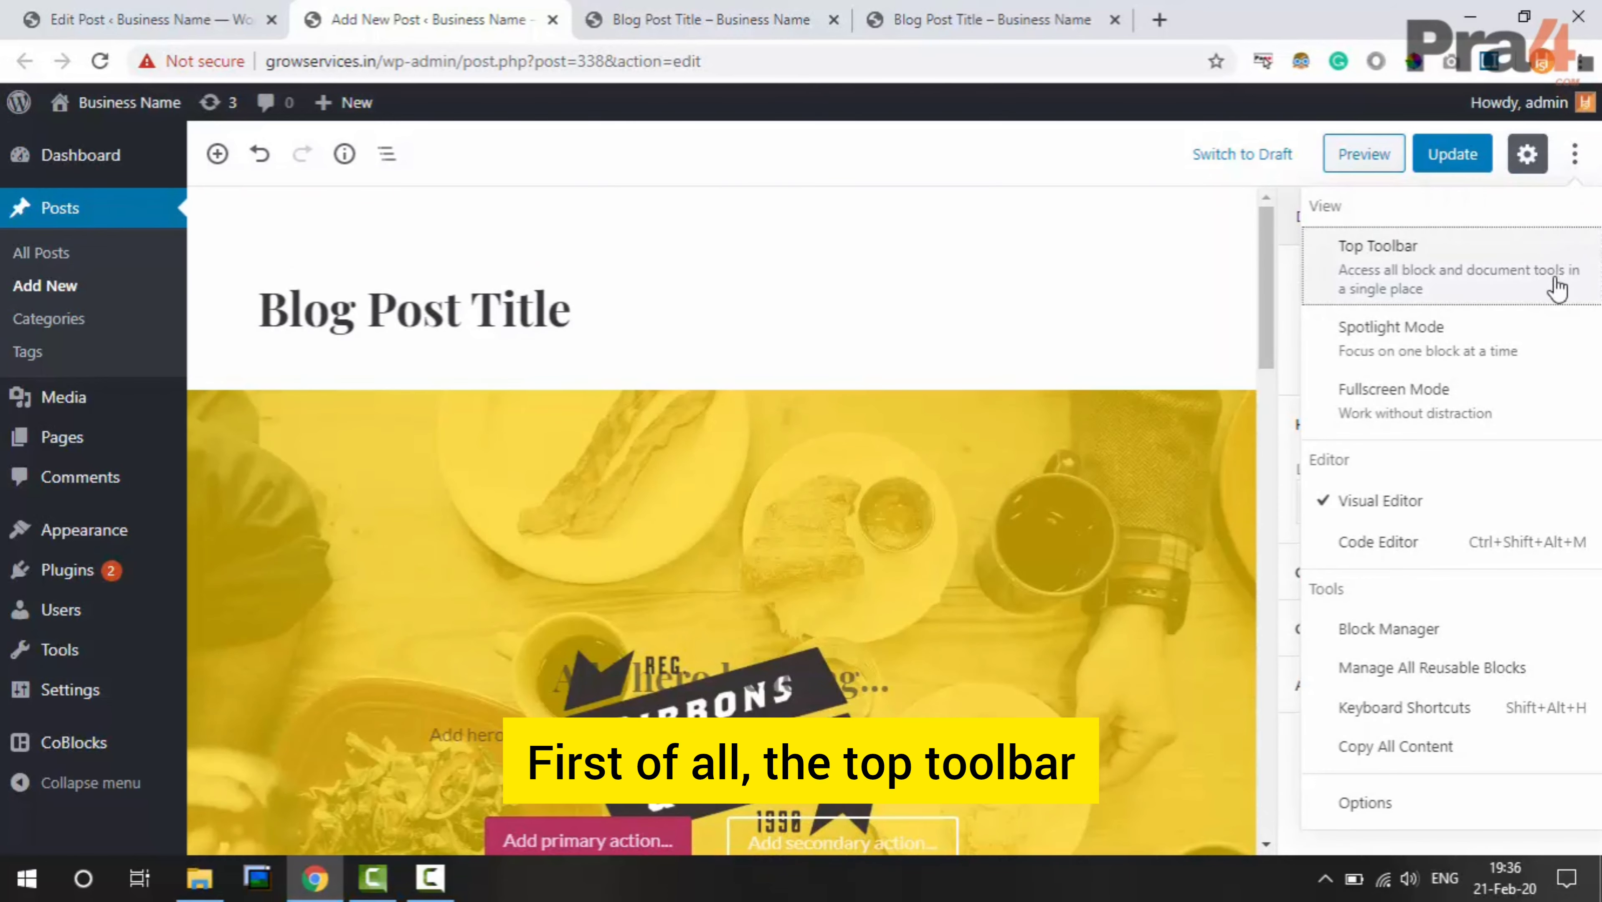
{"action": "left_click", "coordinate": [1418, 268]}
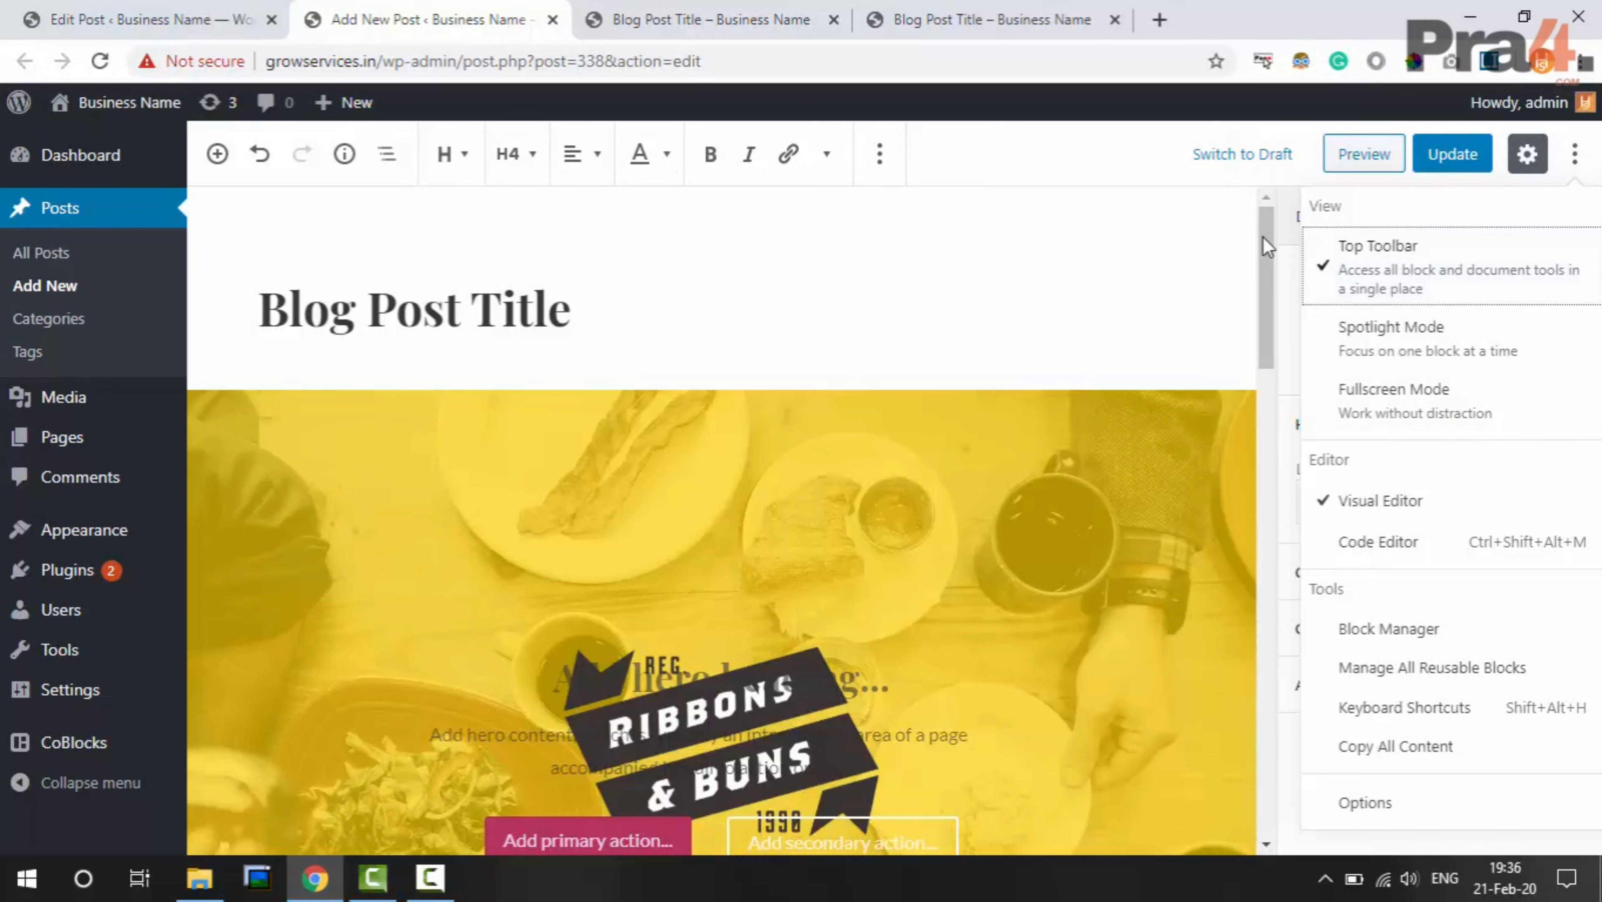
{"action": "left_click", "coordinate": [1427, 261]}
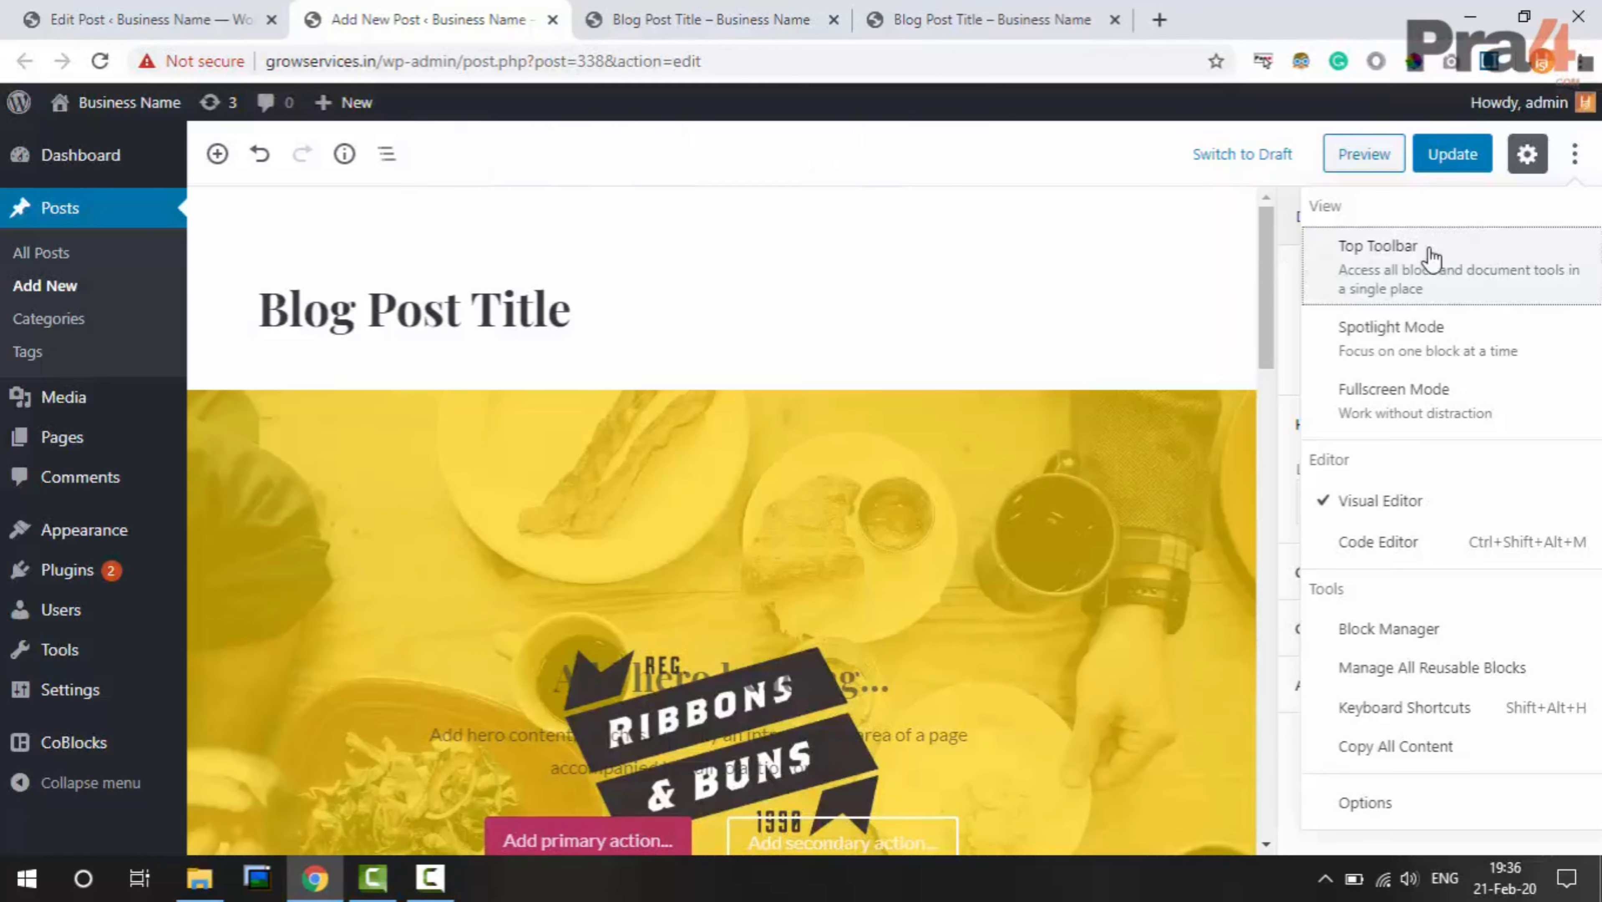
Select the Hero block, turn on Spotlight Mode and look over how the rest of the post is displayed
{"action": "left_click", "coordinate": [635, 439]}
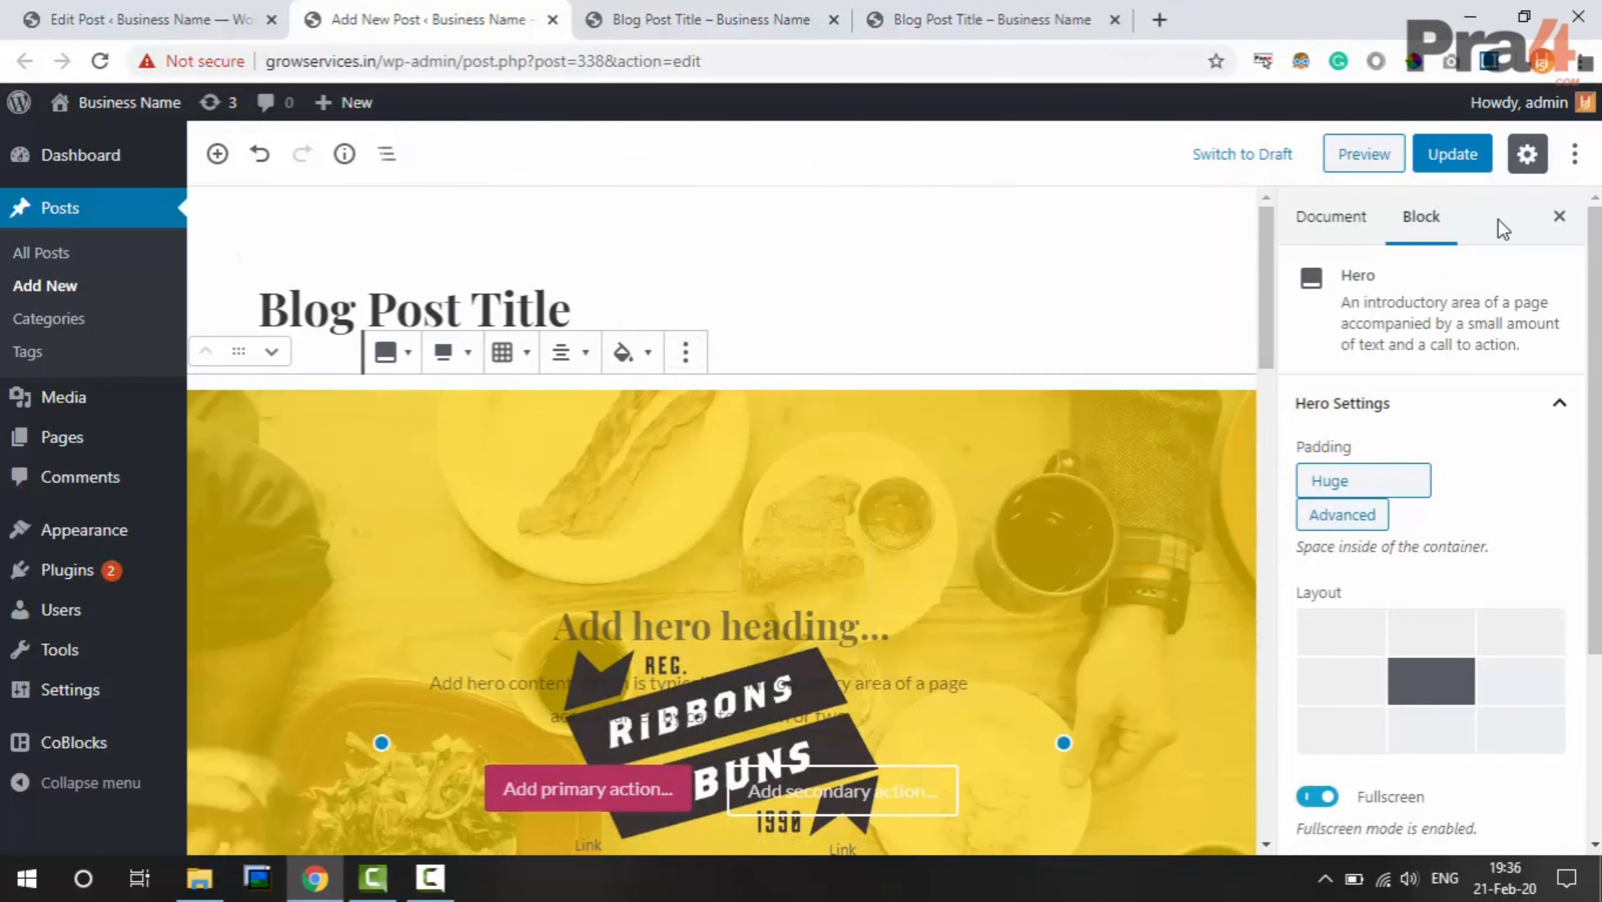
{"action": "left_click", "coordinate": [1577, 155]}
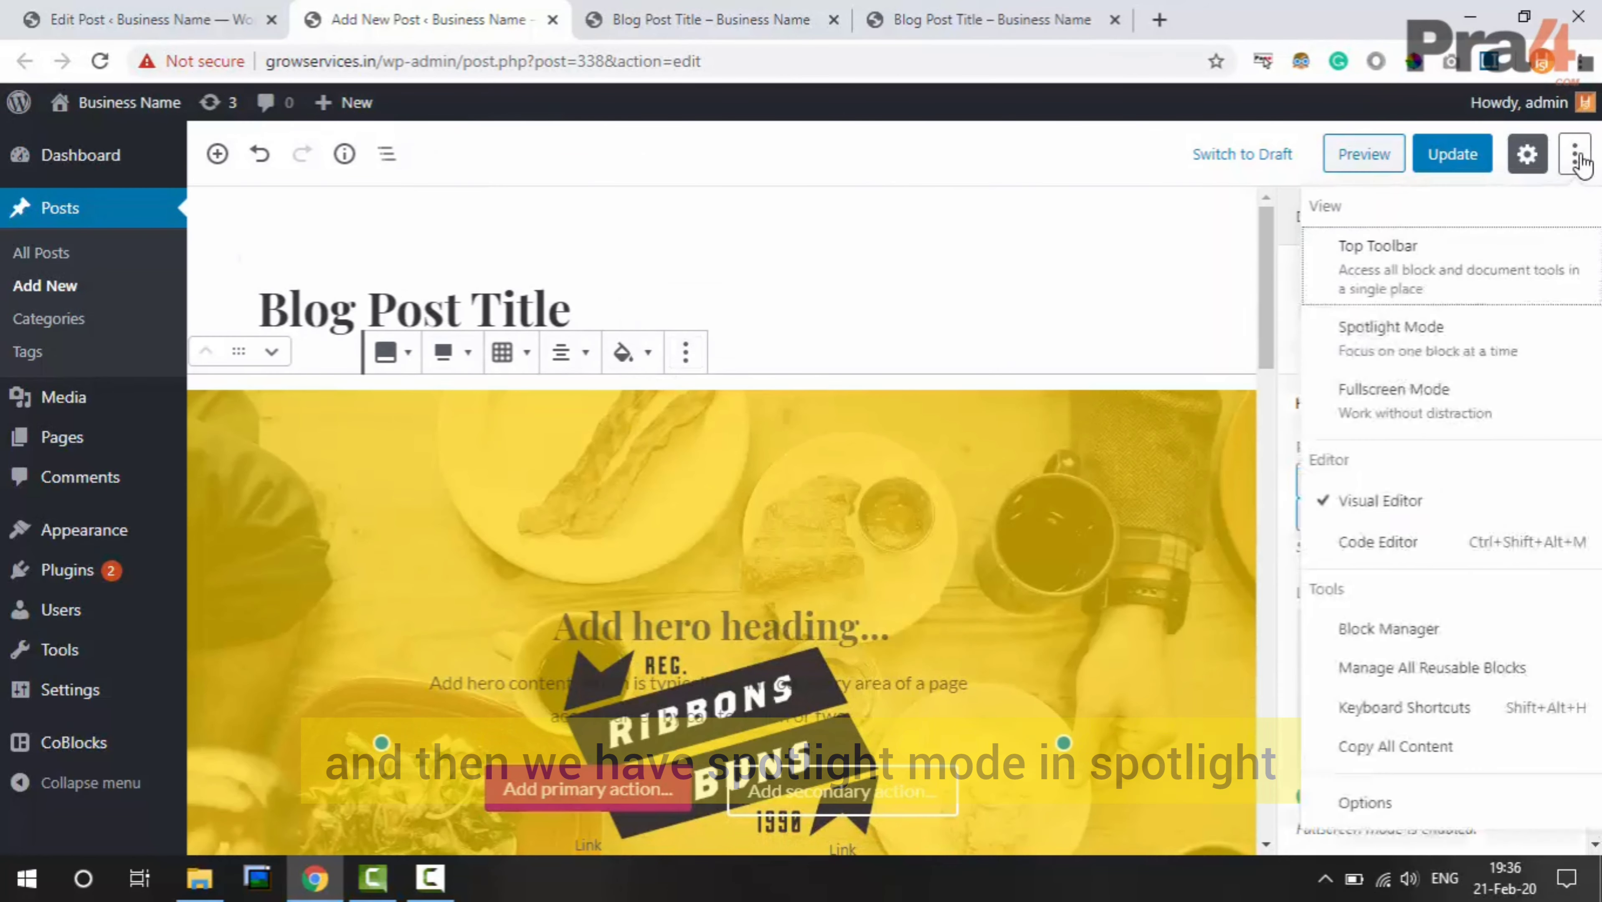
{"action": "left_click", "coordinate": [1384, 335]}
{"action": "scroll", "coordinate": [990, 470], "scroll_direction": "down", "scroll_amount": 6}
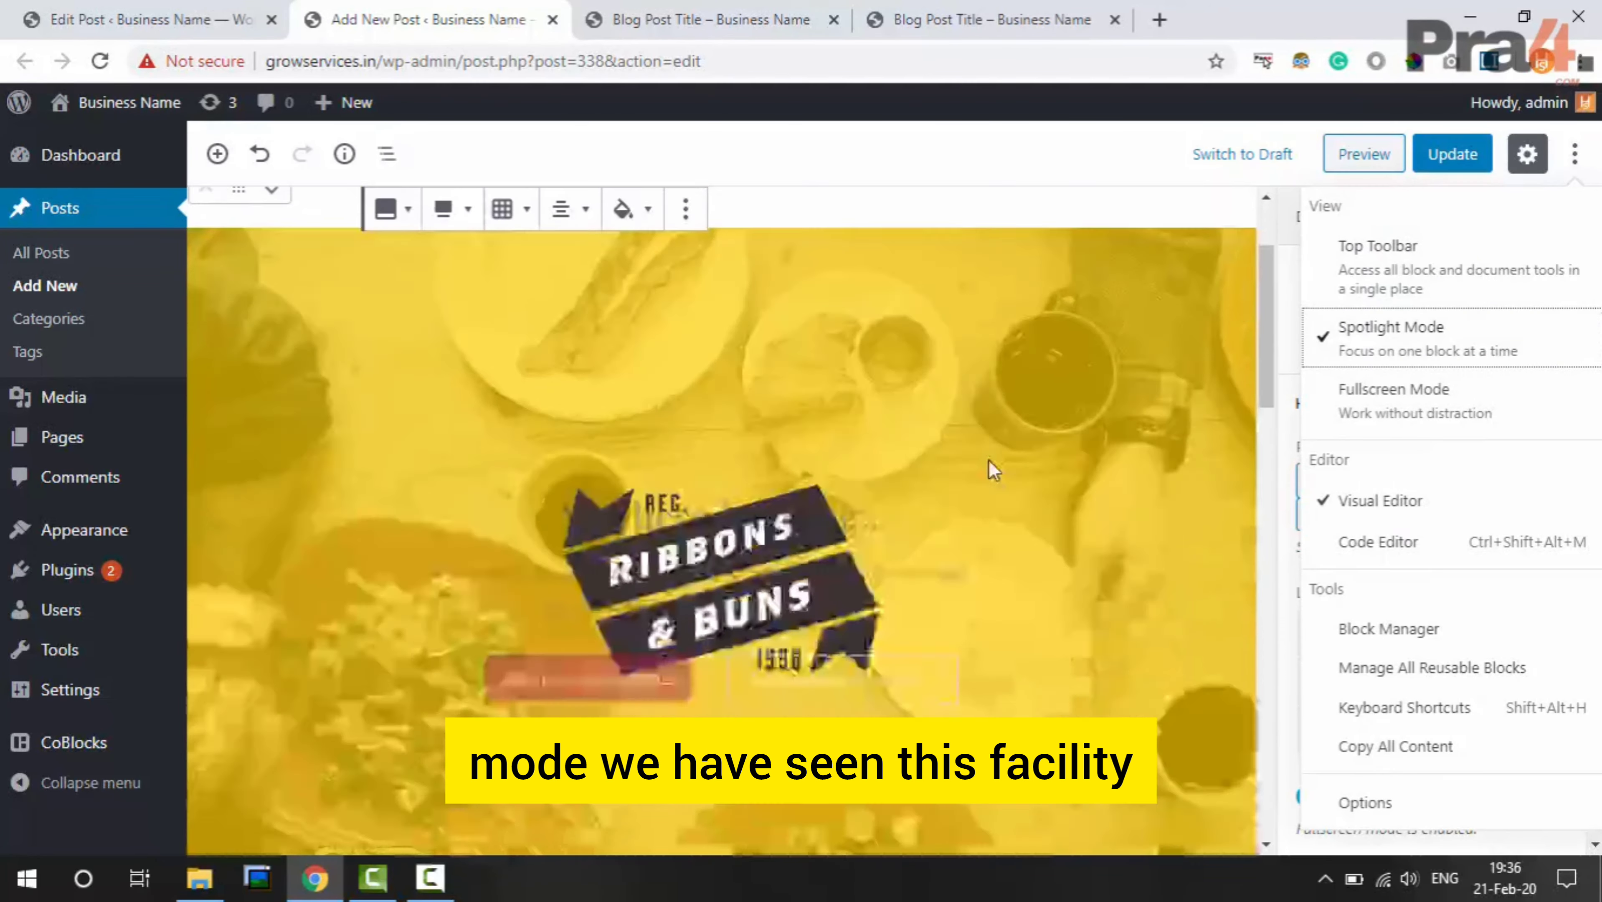
{"action": "scroll", "coordinate": [991, 469], "scroll_direction": "down", "scroll_amount": 2}
{"action": "scroll", "coordinate": [991, 467], "scroll_direction": "down", "scroll_amount": 10}
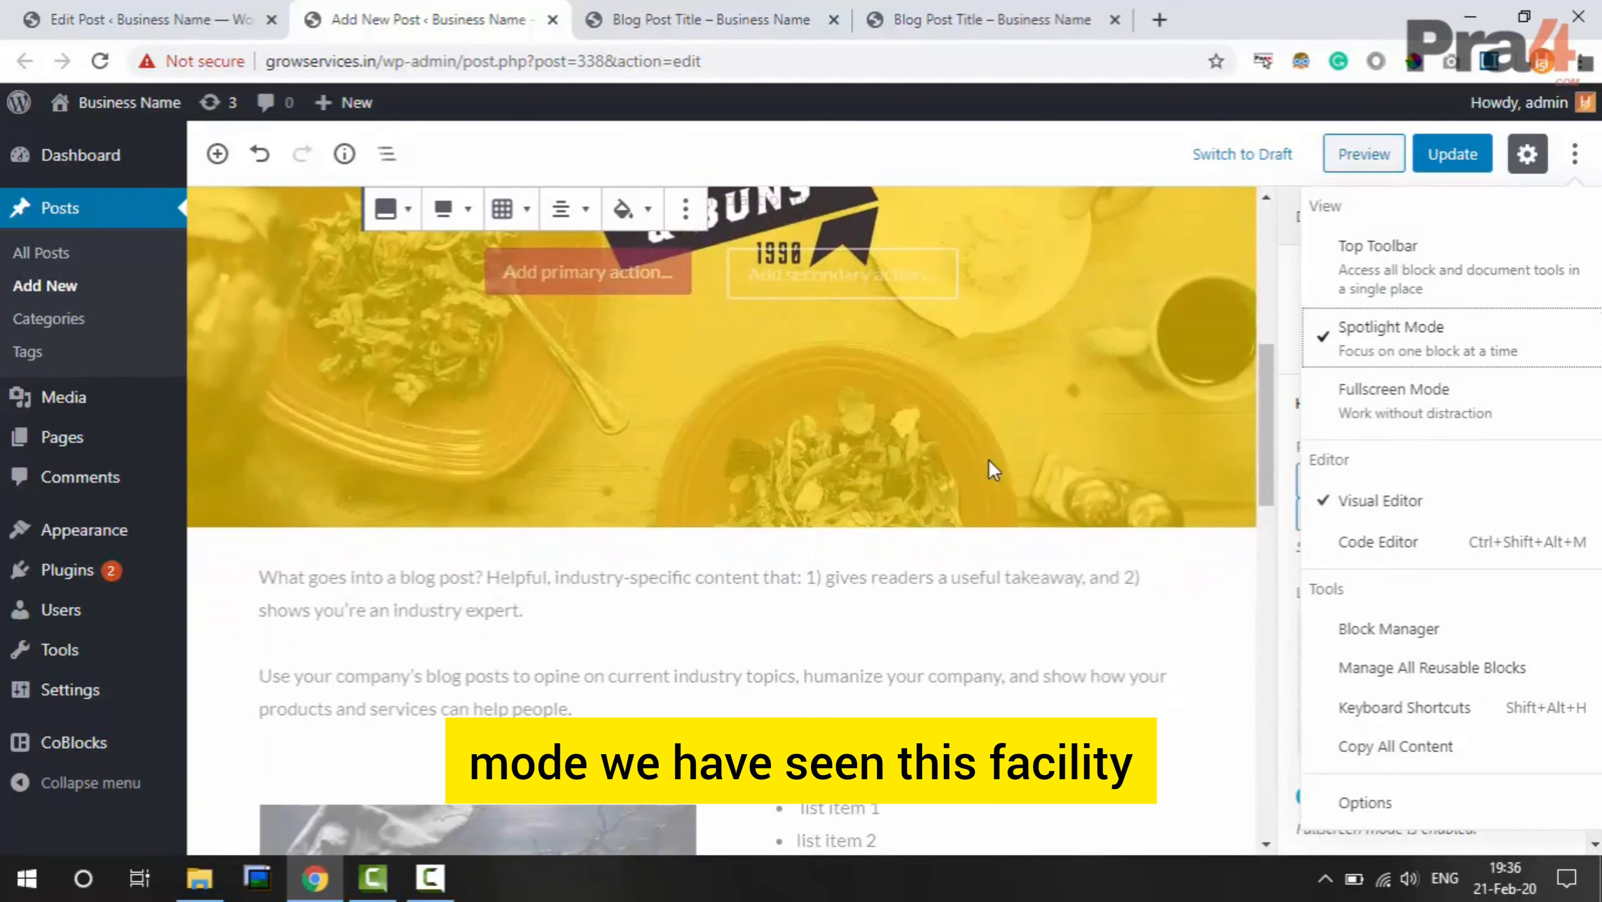
{"action": "scroll", "coordinate": [878, 401], "scroll_direction": "up", "scroll_amount": 3}
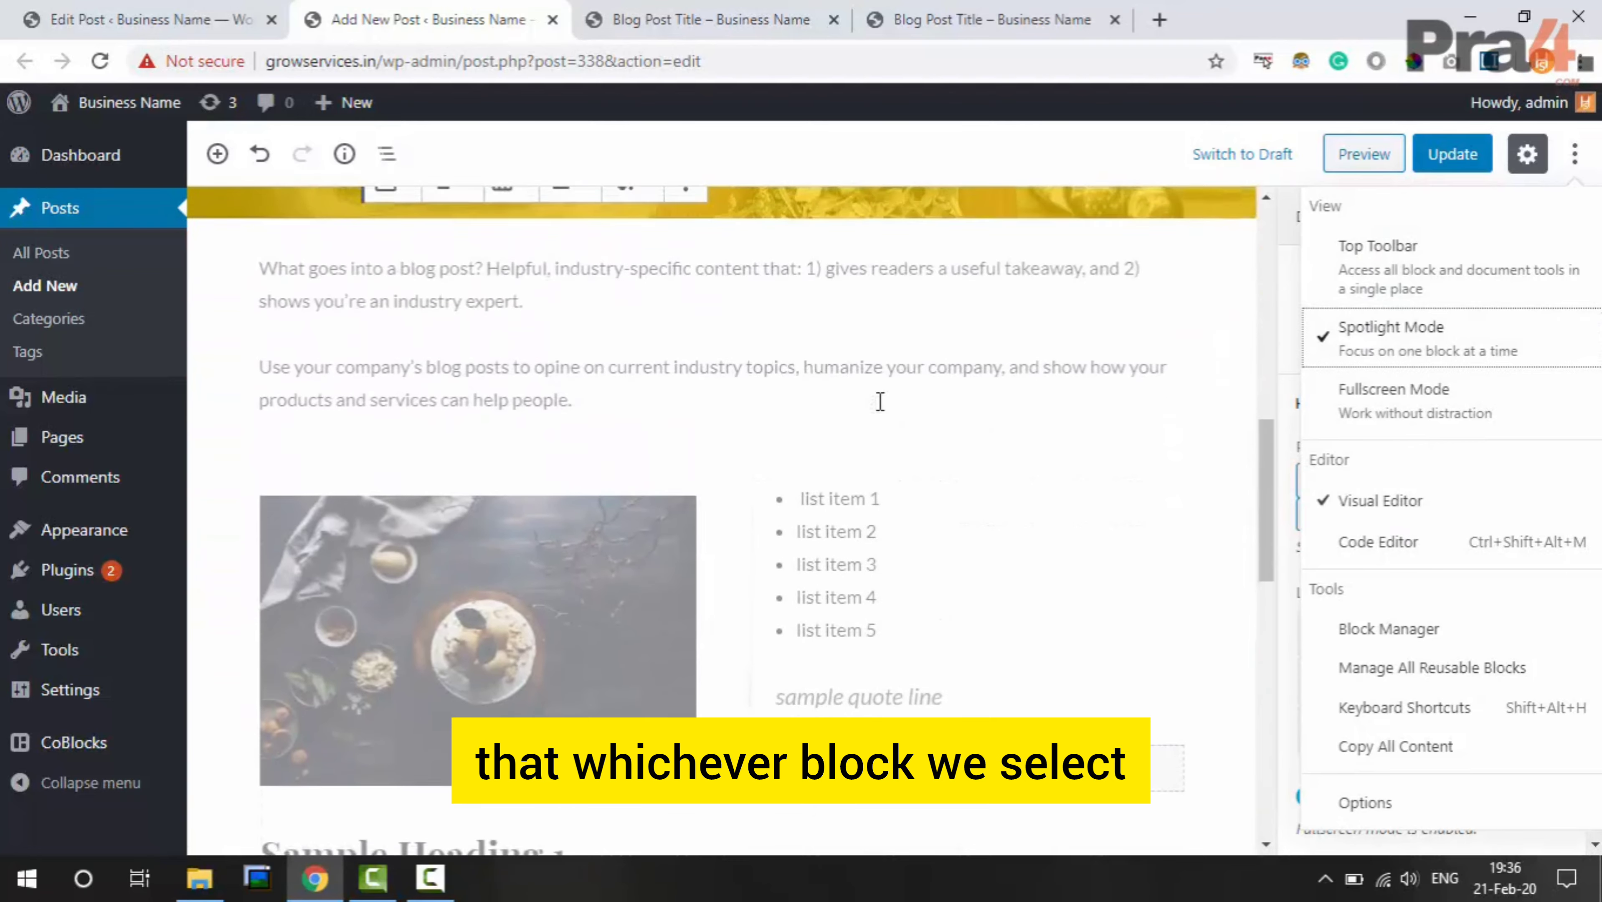
{"action": "scroll", "coordinate": [691, 358], "scroll_direction": "down", "scroll_amount": 5}
{"action": "scroll", "coordinate": [718, 375], "scroll_direction": "up", "scroll_amount": 4}
{"action": "scroll", "coordinate": [720, 373], "scroll_direction": "up", "scroll_amount": 2}
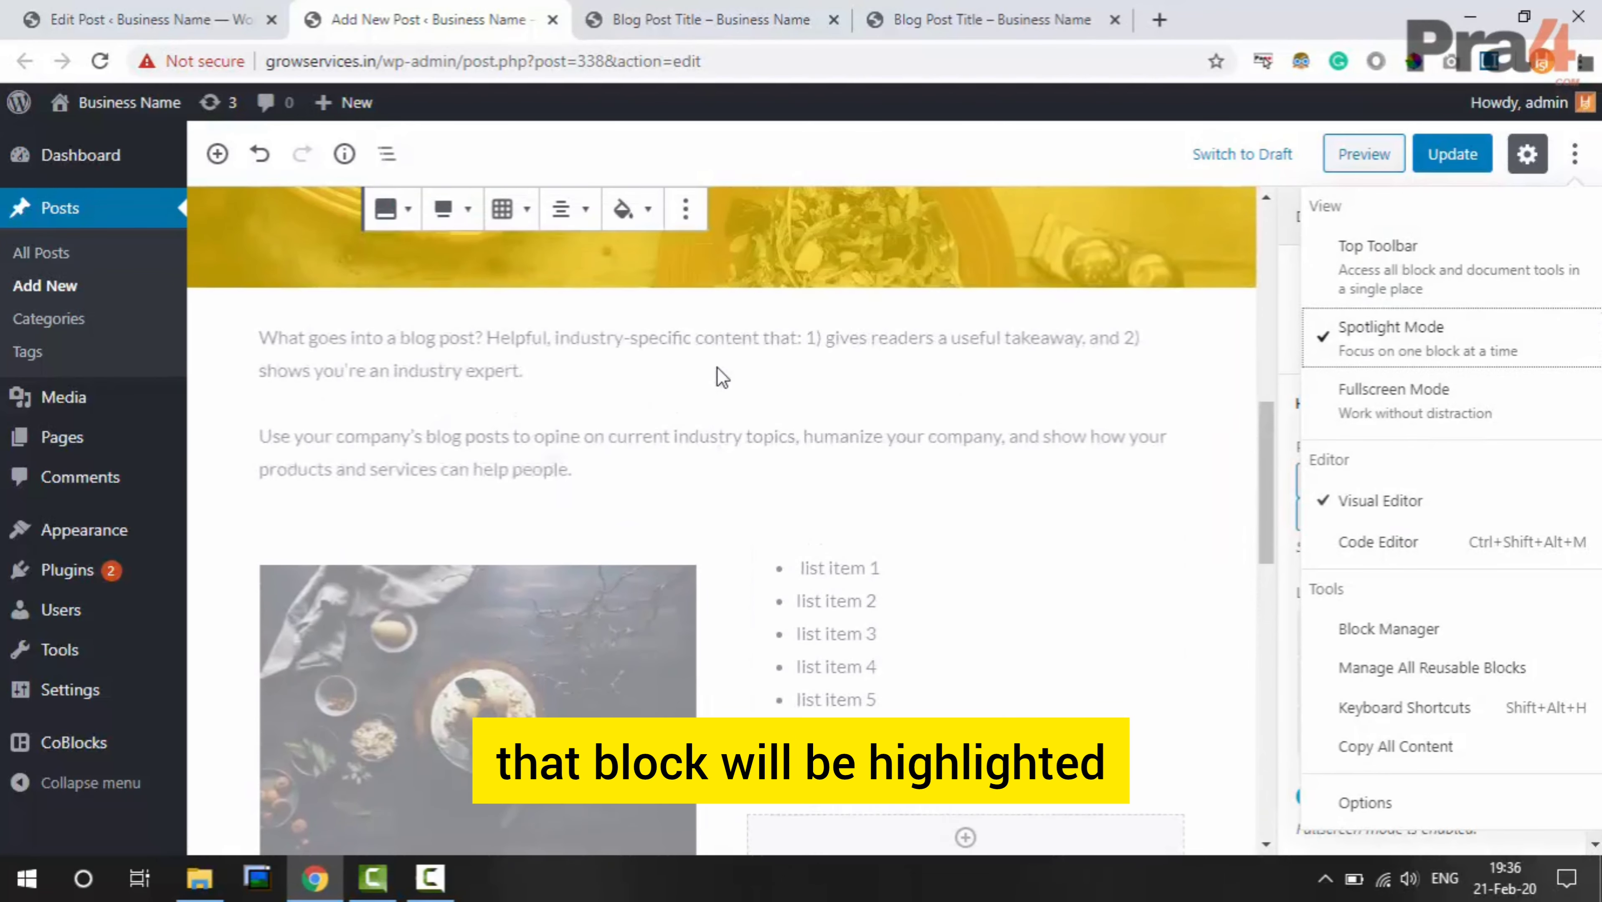
Select each of the two intro paragraphs in turn to compare their spotlight focus, and switch Spotlight Mode off
{"action": "left_click", "coordinate": [574, 385]}
{"action": "left_click", "coordinate": [506, 369]}
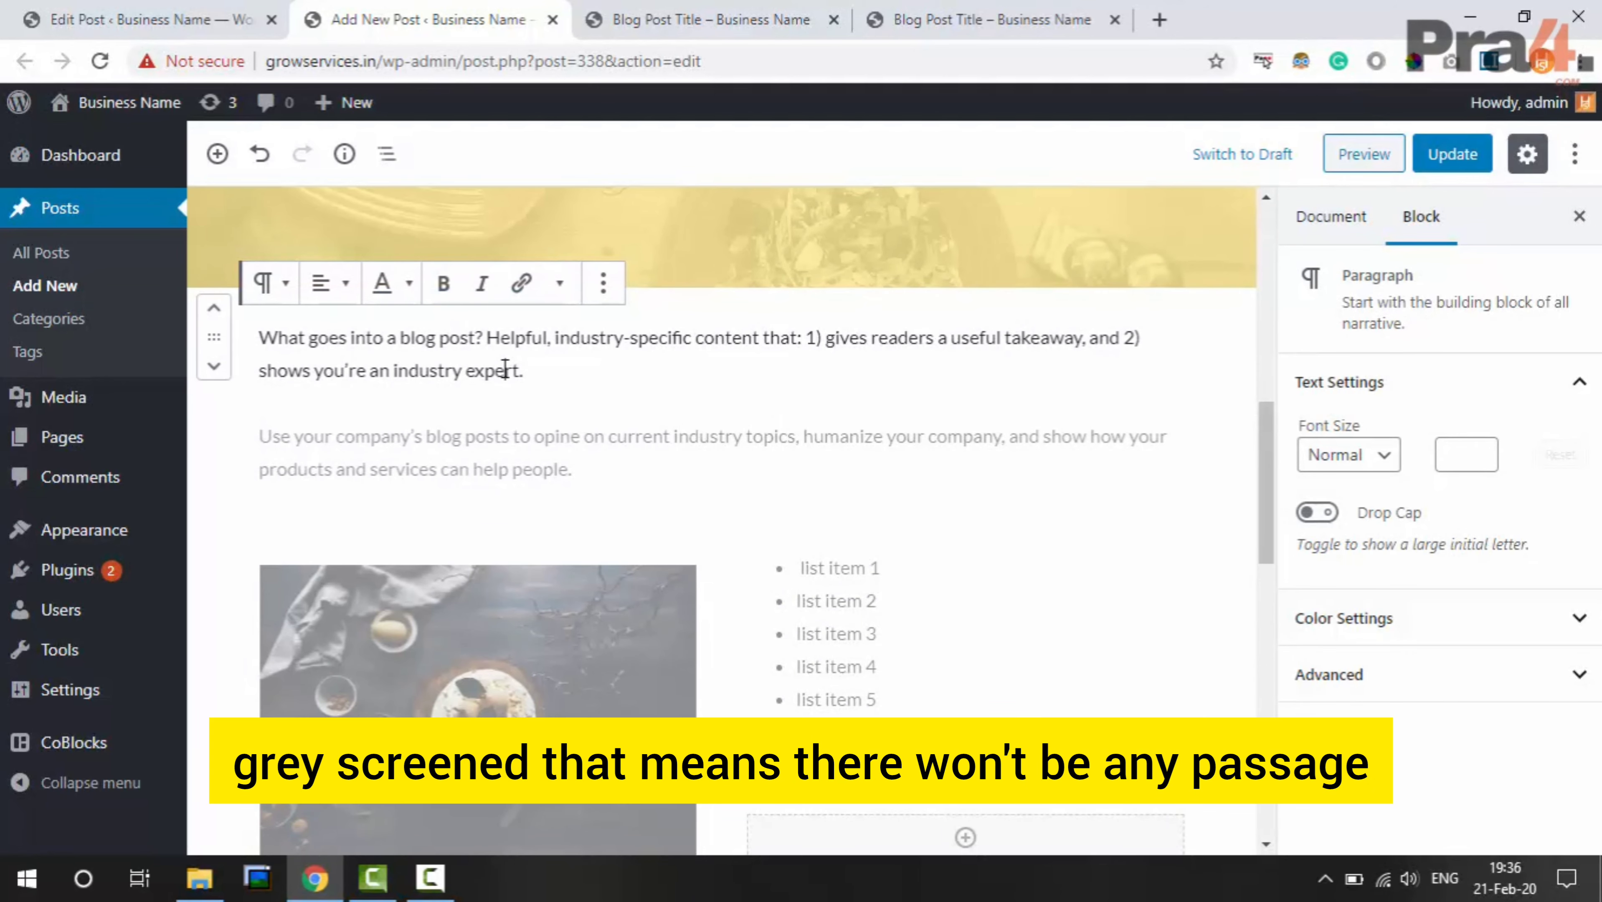
{"action": "left_click", "coordinate": [522, 443]}
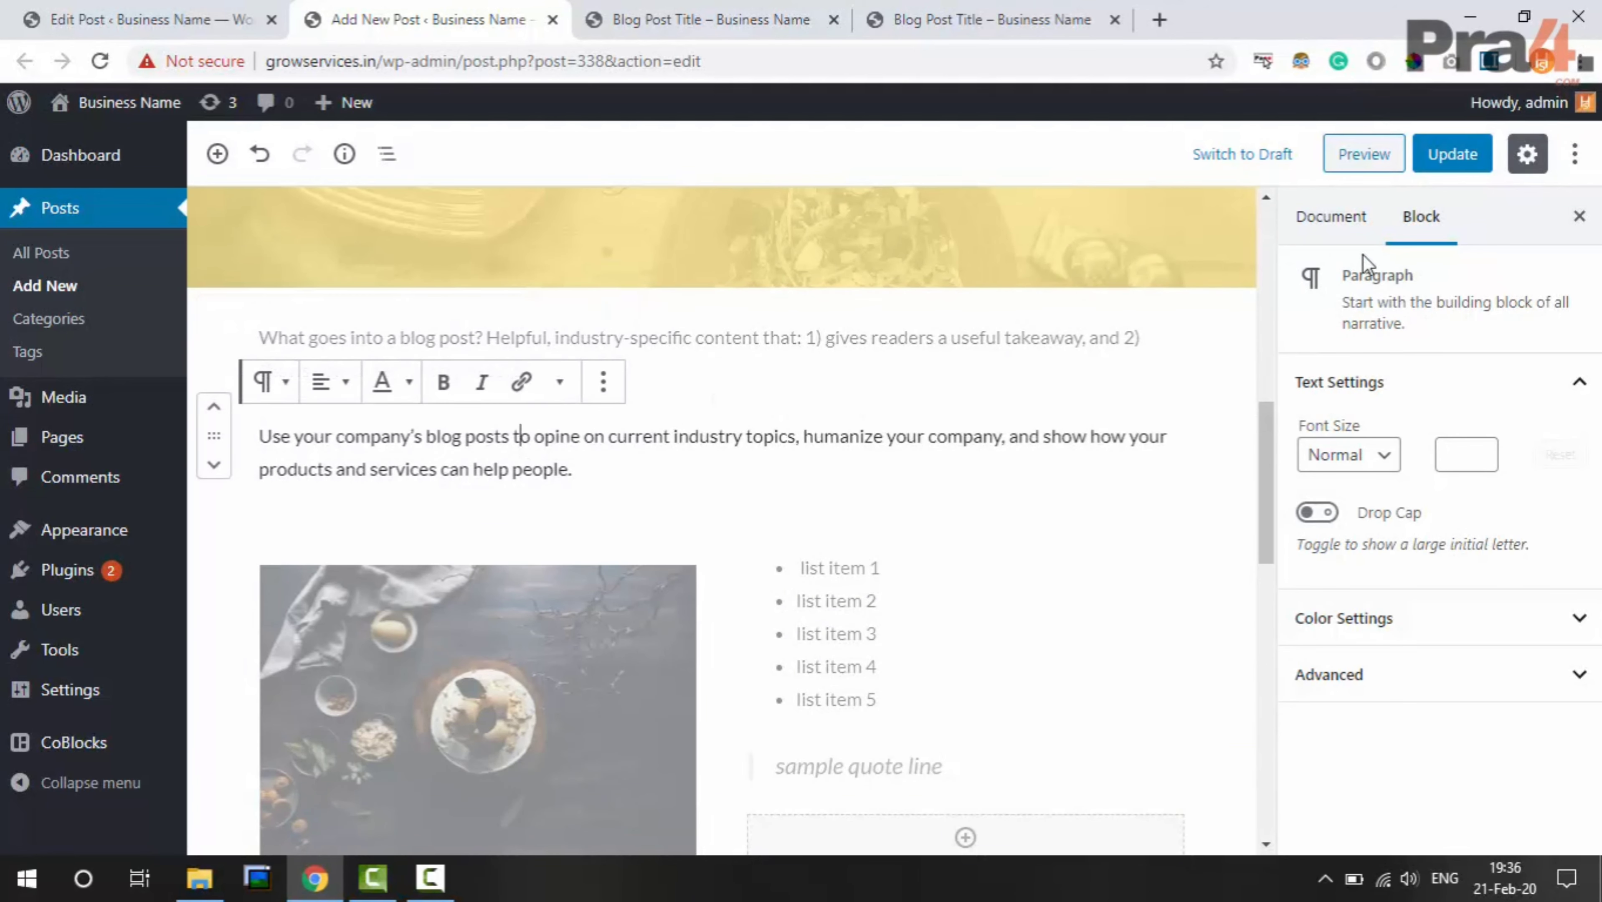
{"action": "left_click", "coordinate": [1574, 155]}
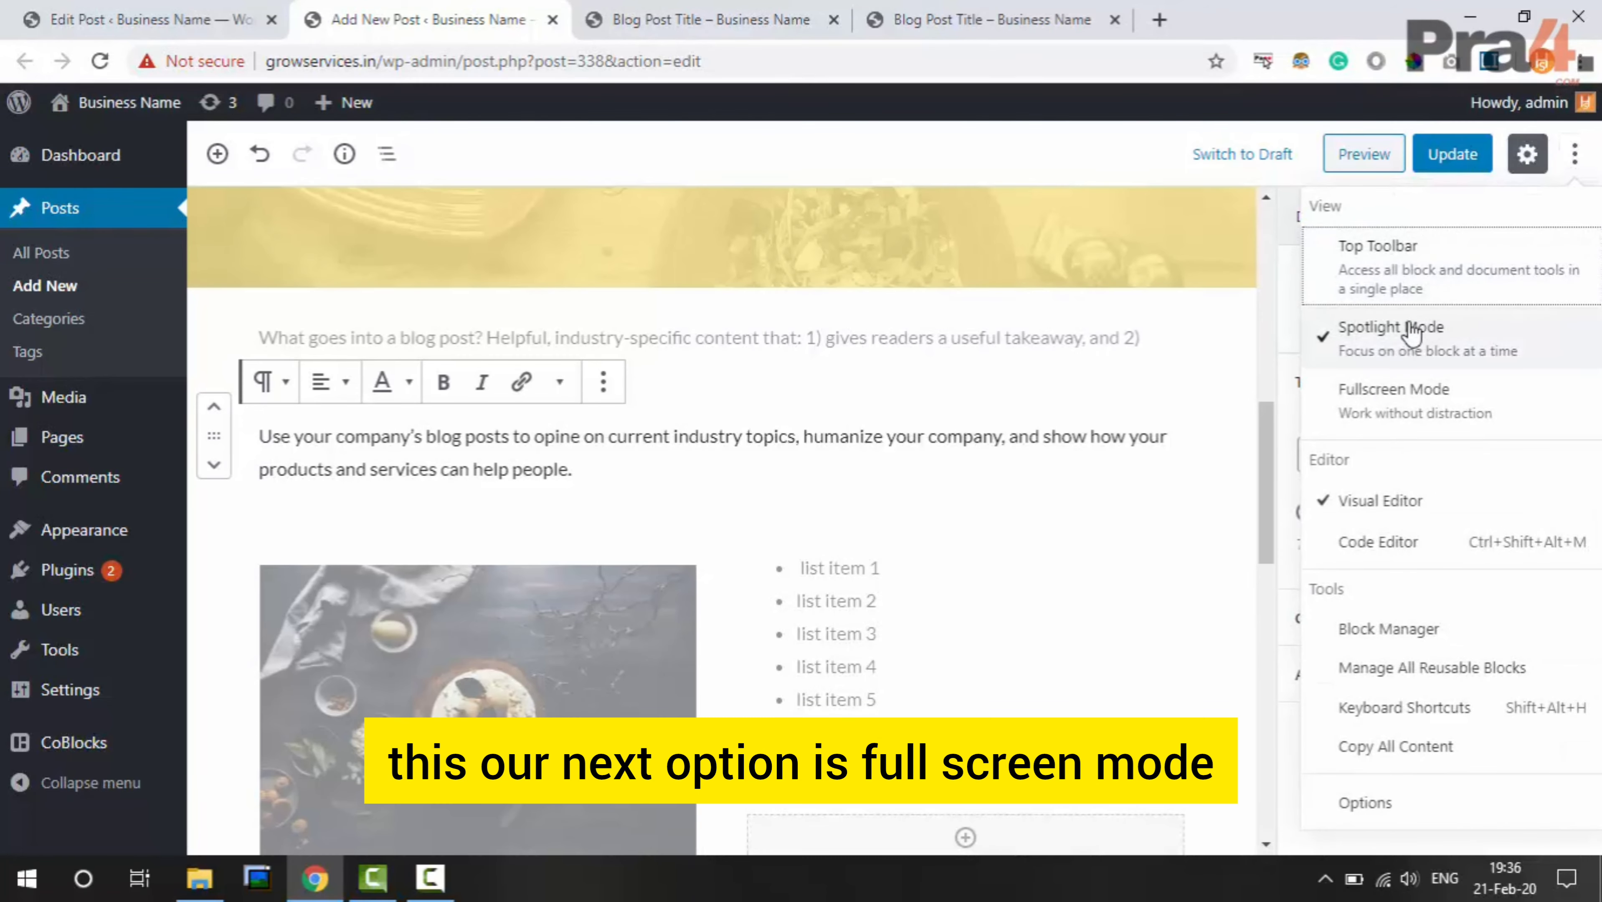
{"action": "left_click", "coordinate": [1384, 330]}
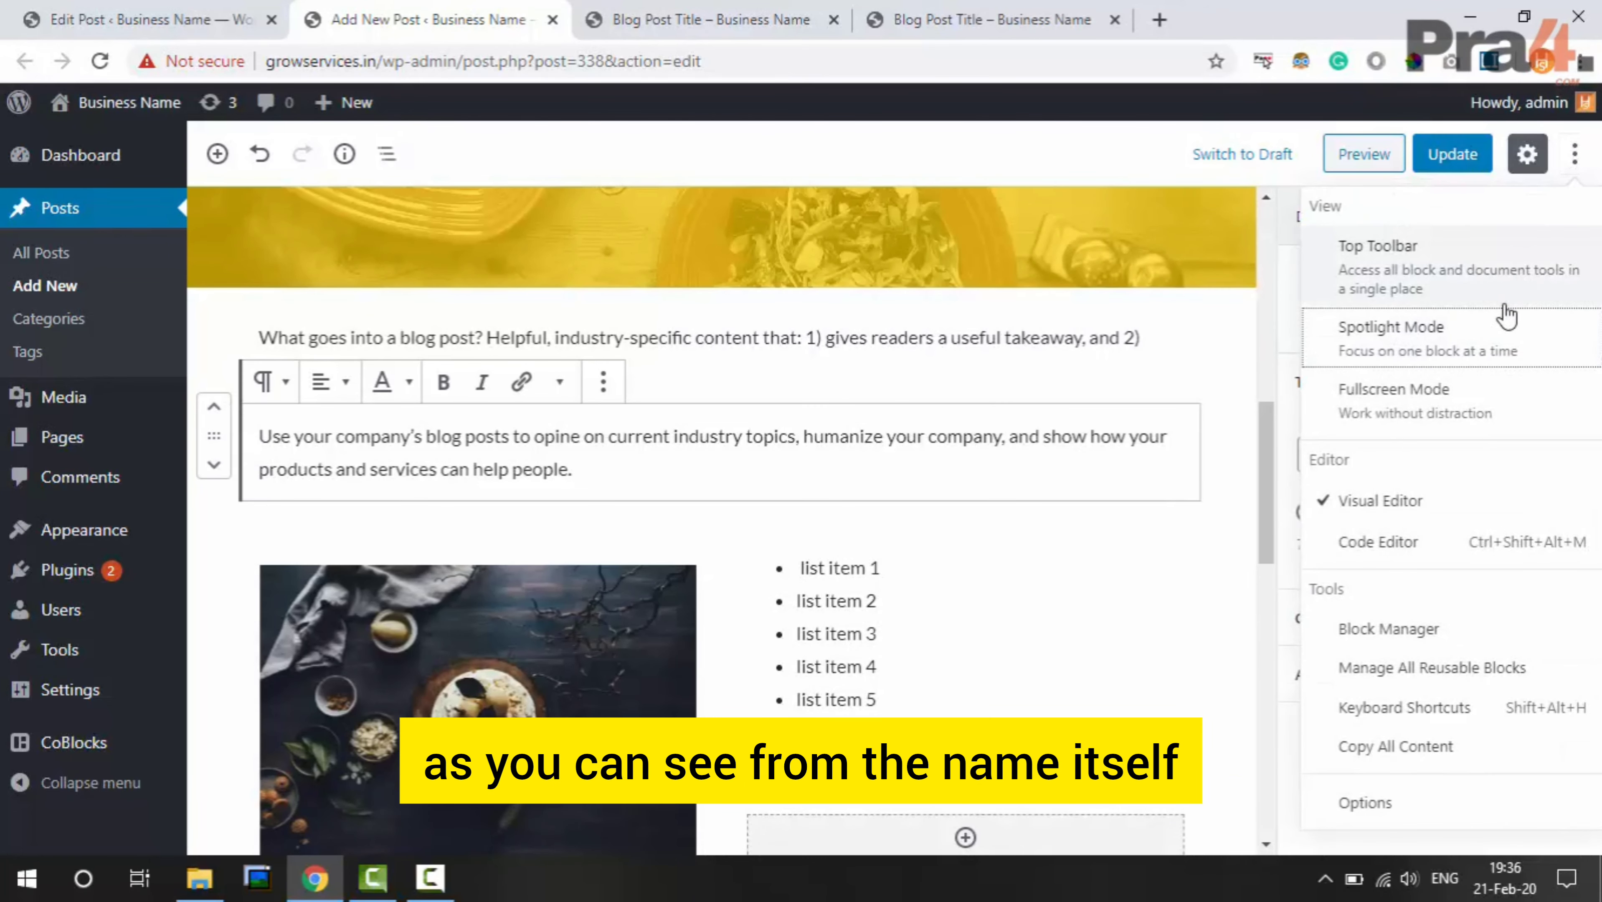
Turn on Fullscreen Mode and close the settings sidebar to widen the editing area
{"action": "left_click", "coordinate": [1440, 404]}
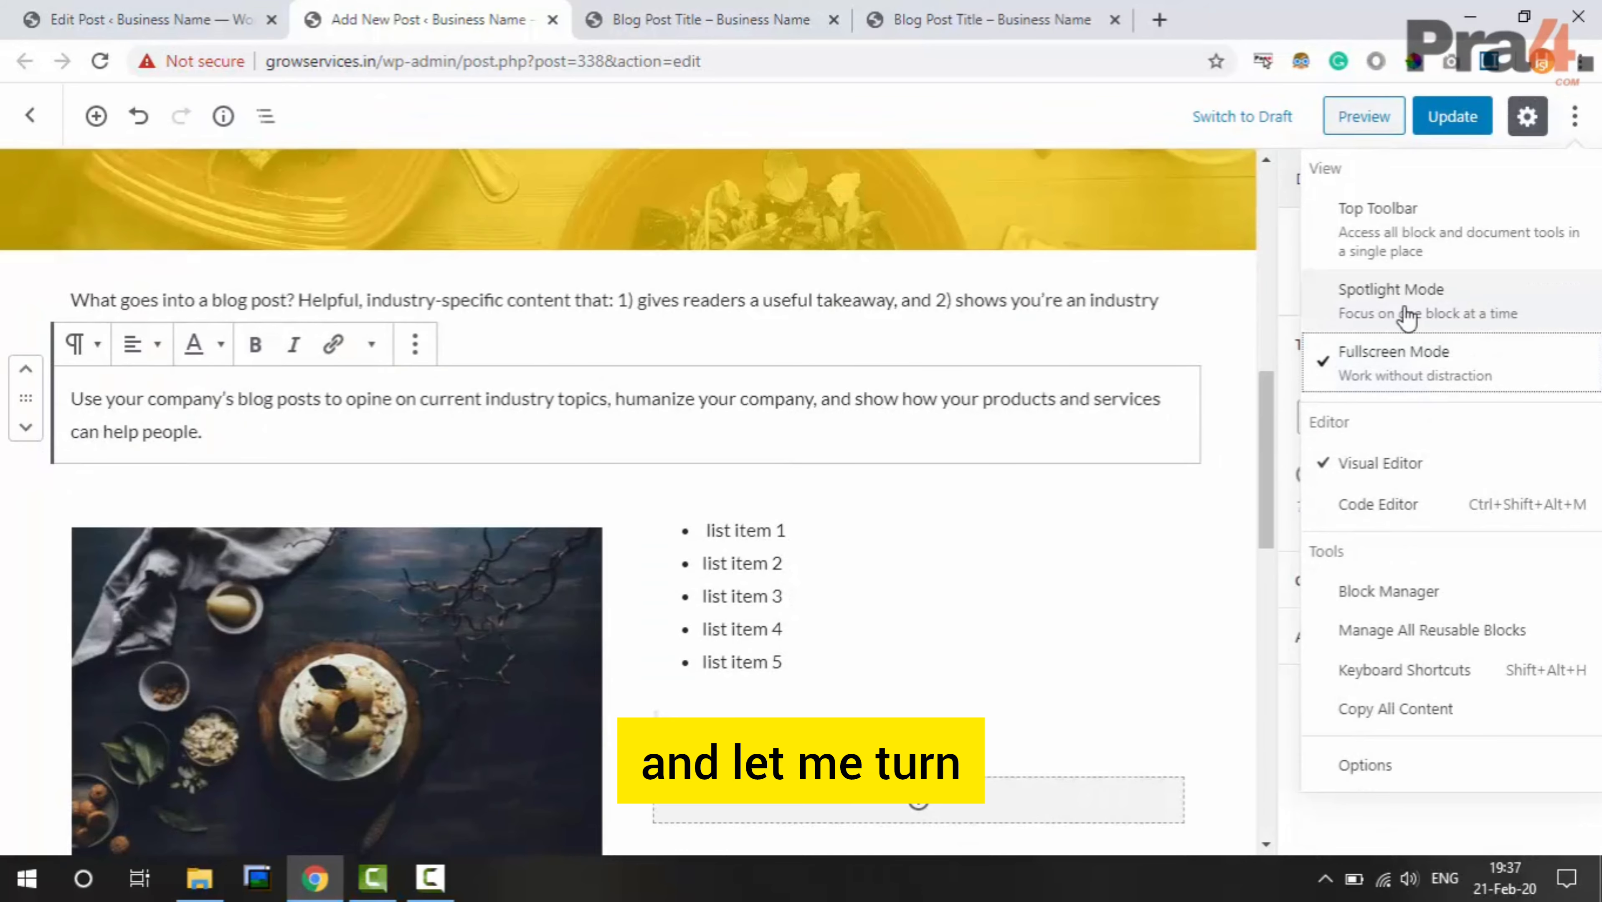
{"action": "left_click", "coordinate": [1573, 119]}
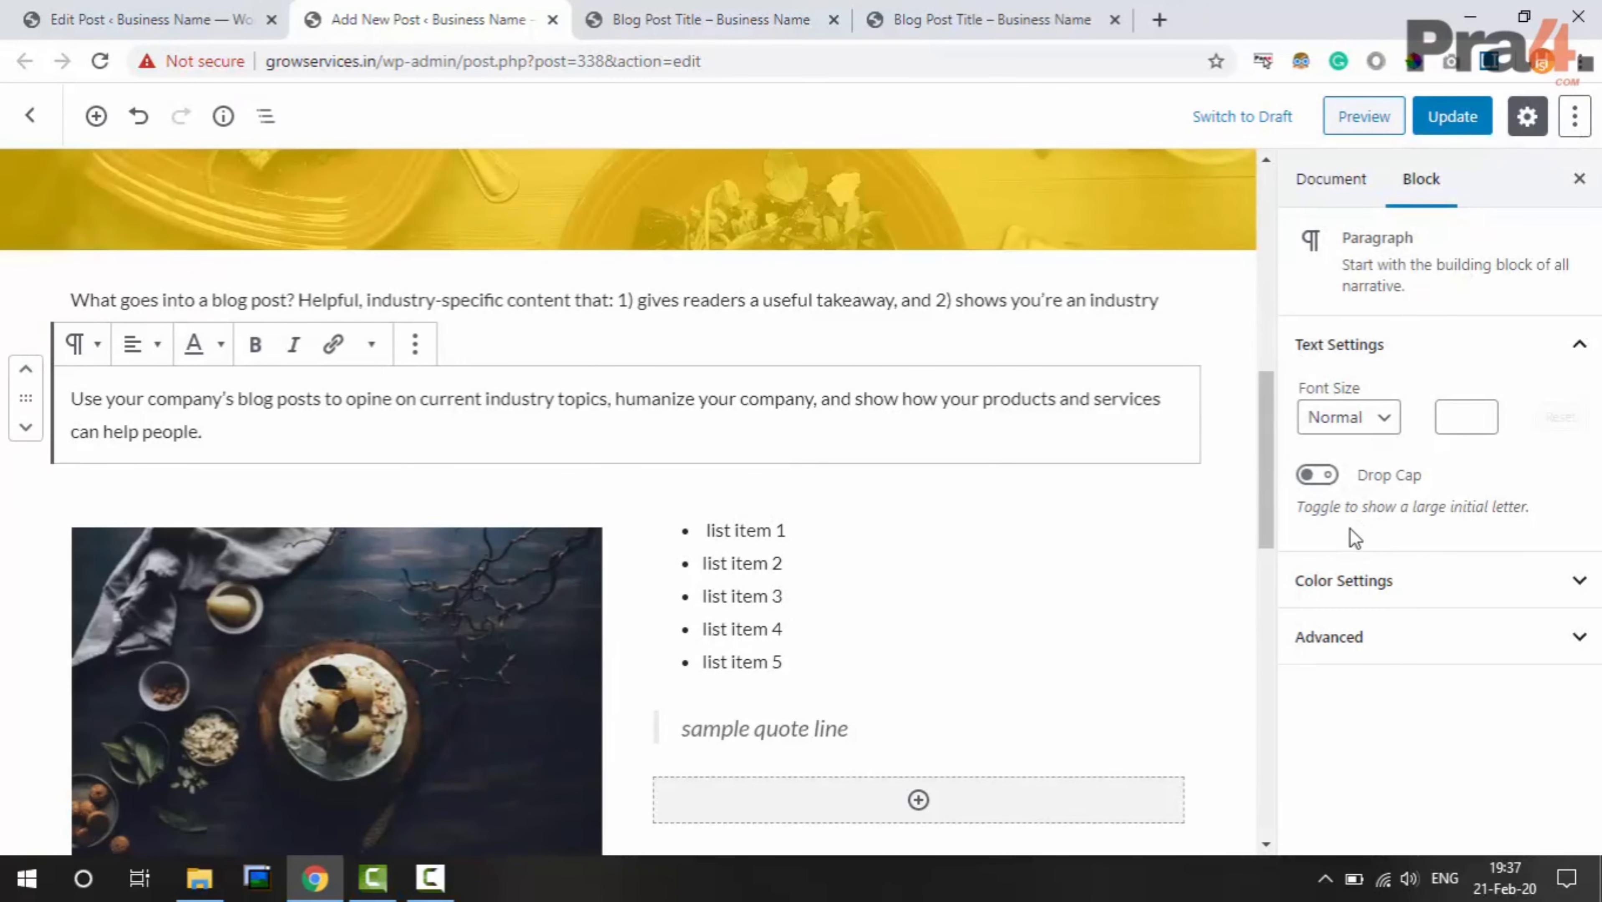
{"action": "left_click", "coordinate": [1196, 572]}
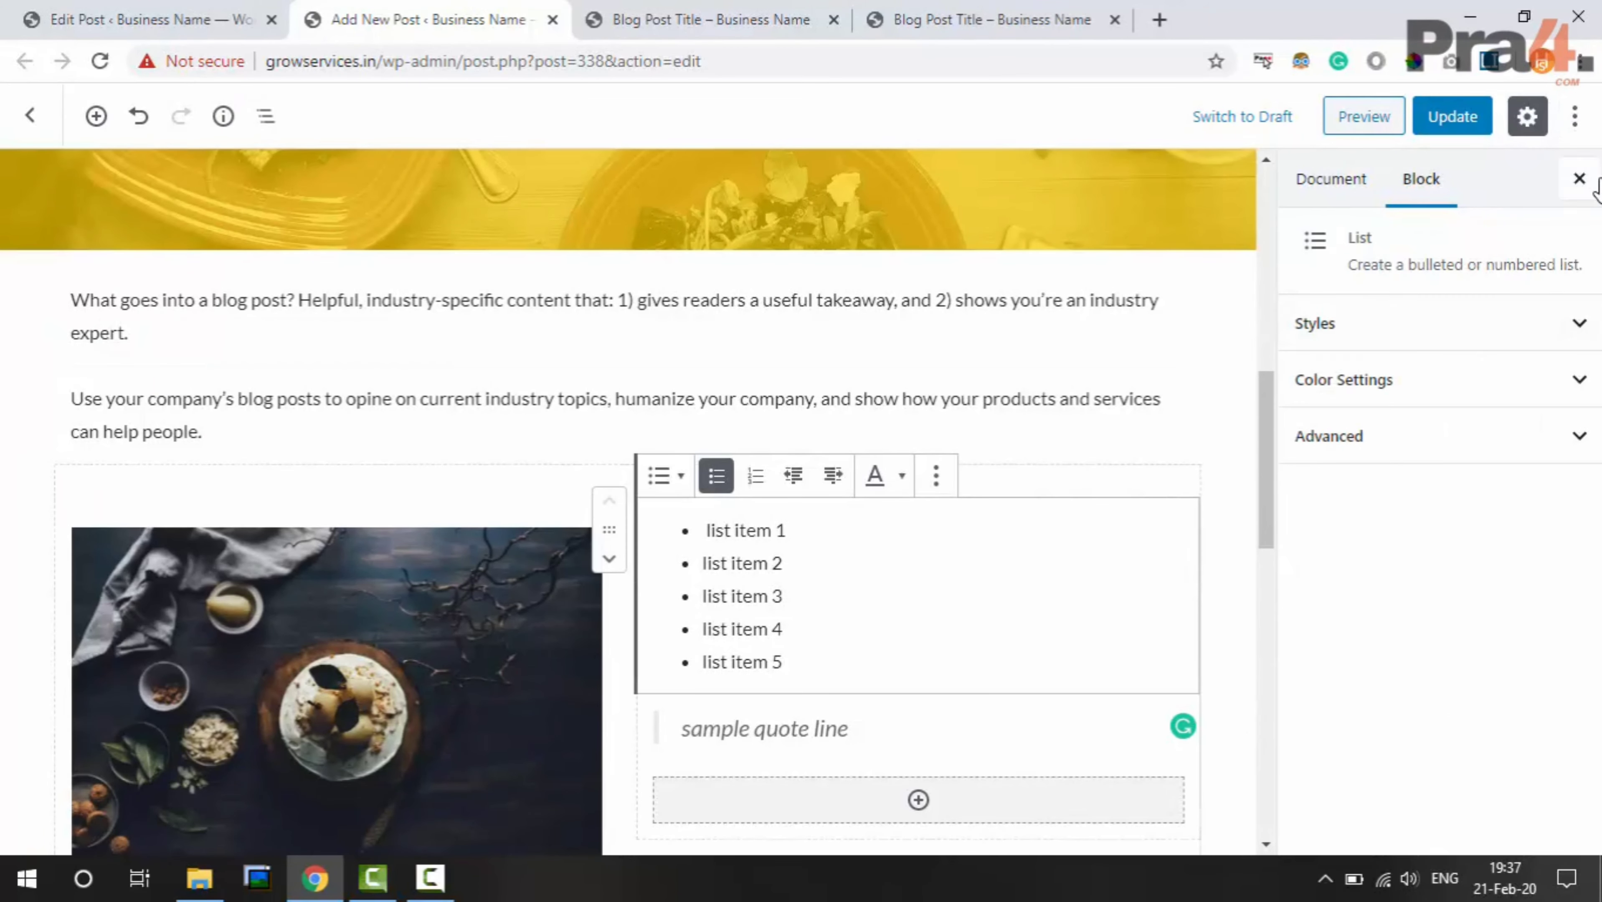
{"action": "left_click", "coordinate": [1579, 179]}
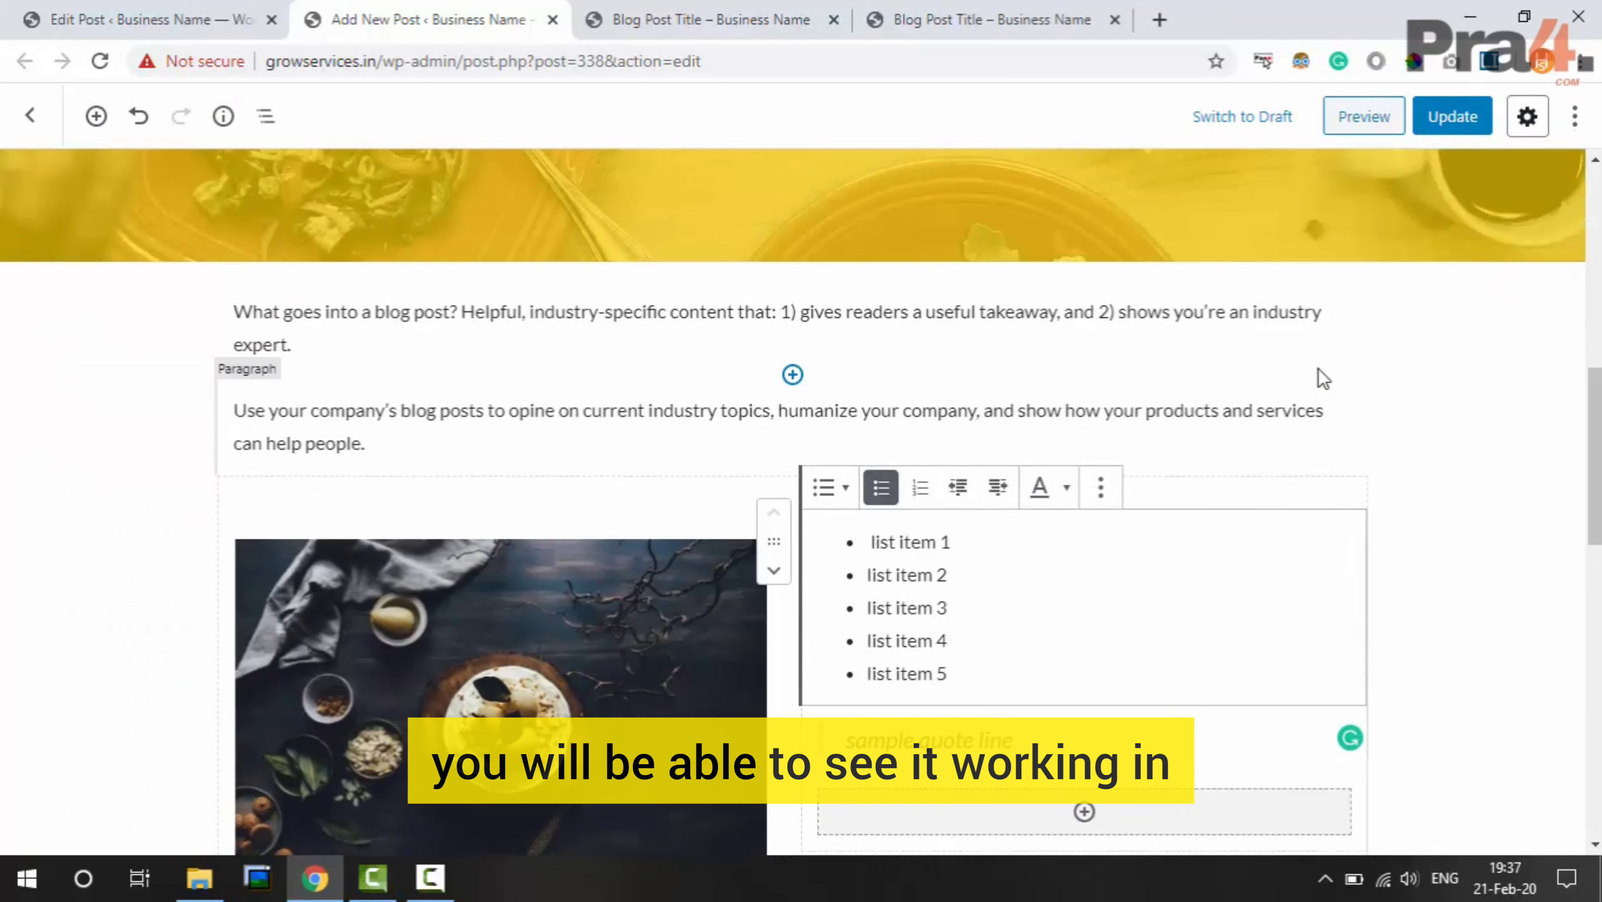
Look over the post in fullscreen and turn Fullscreen Mode off
{"action": "scroll", "coordinate": [1317, 368], "scroll_direction": "up", "scroll_amount": 8}
{"action": "scroll", "coordinate": [1318, 367], "scroll_direction": "down", "scroll_amount": 4}
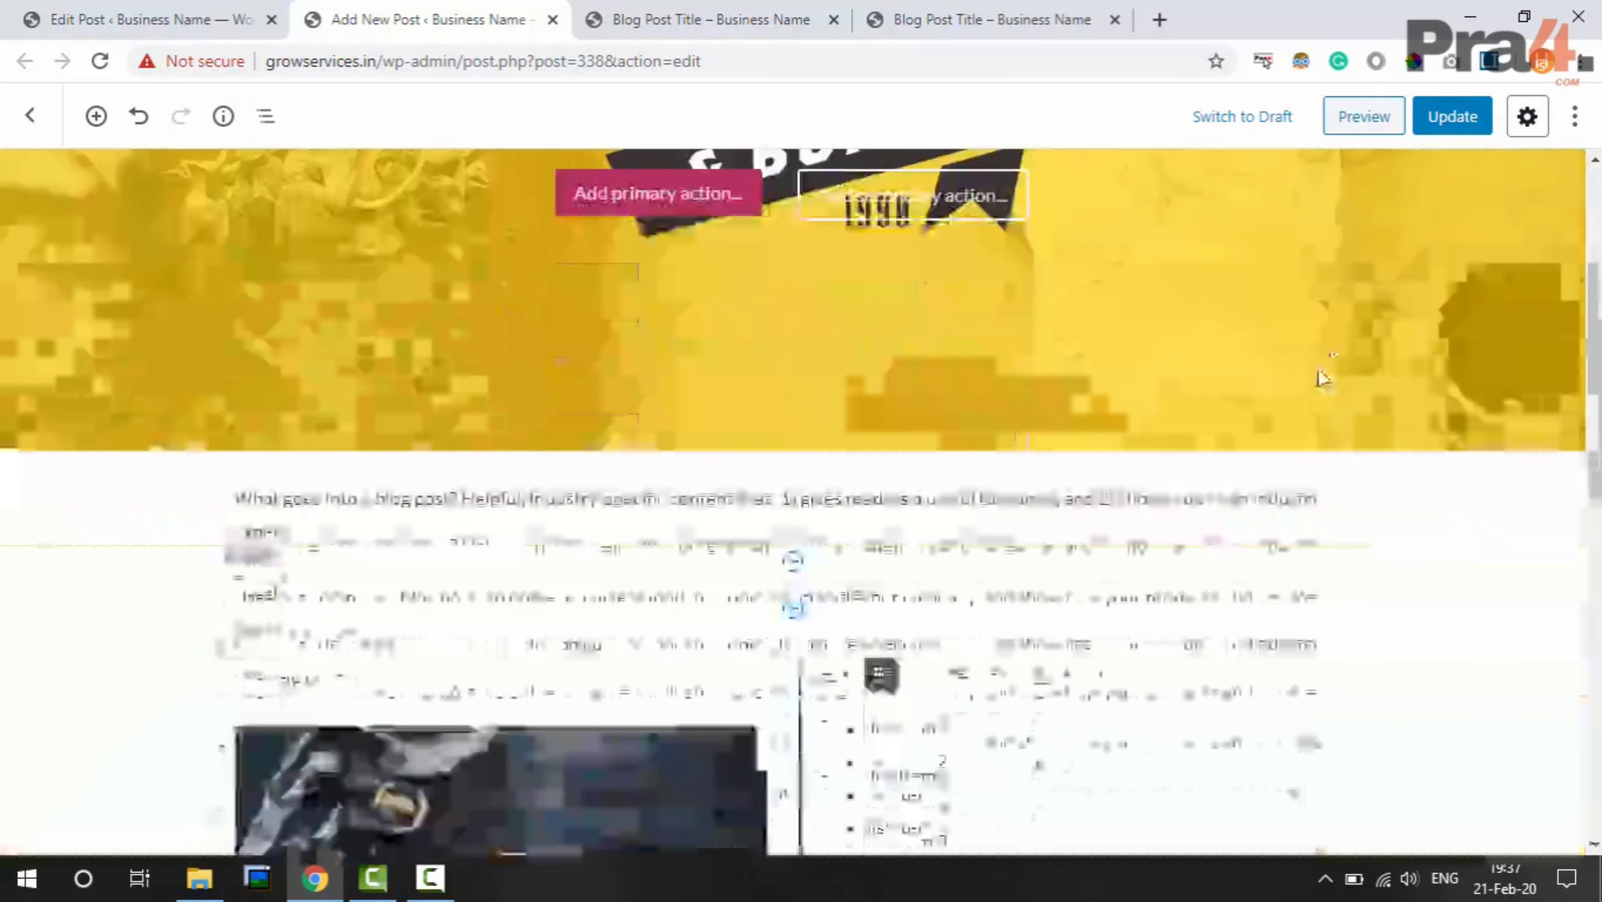
{"action": "scroll", "coordinate": [1318, 368], "scroll_direction": "down", "scroll_amount": 5}
{"action": "scroll", "coordinate": [1319, 372], "scroll_direction": "up", "scroll_amount": 5}
{"action": "left_click", "coordinate": [1574, 116]}
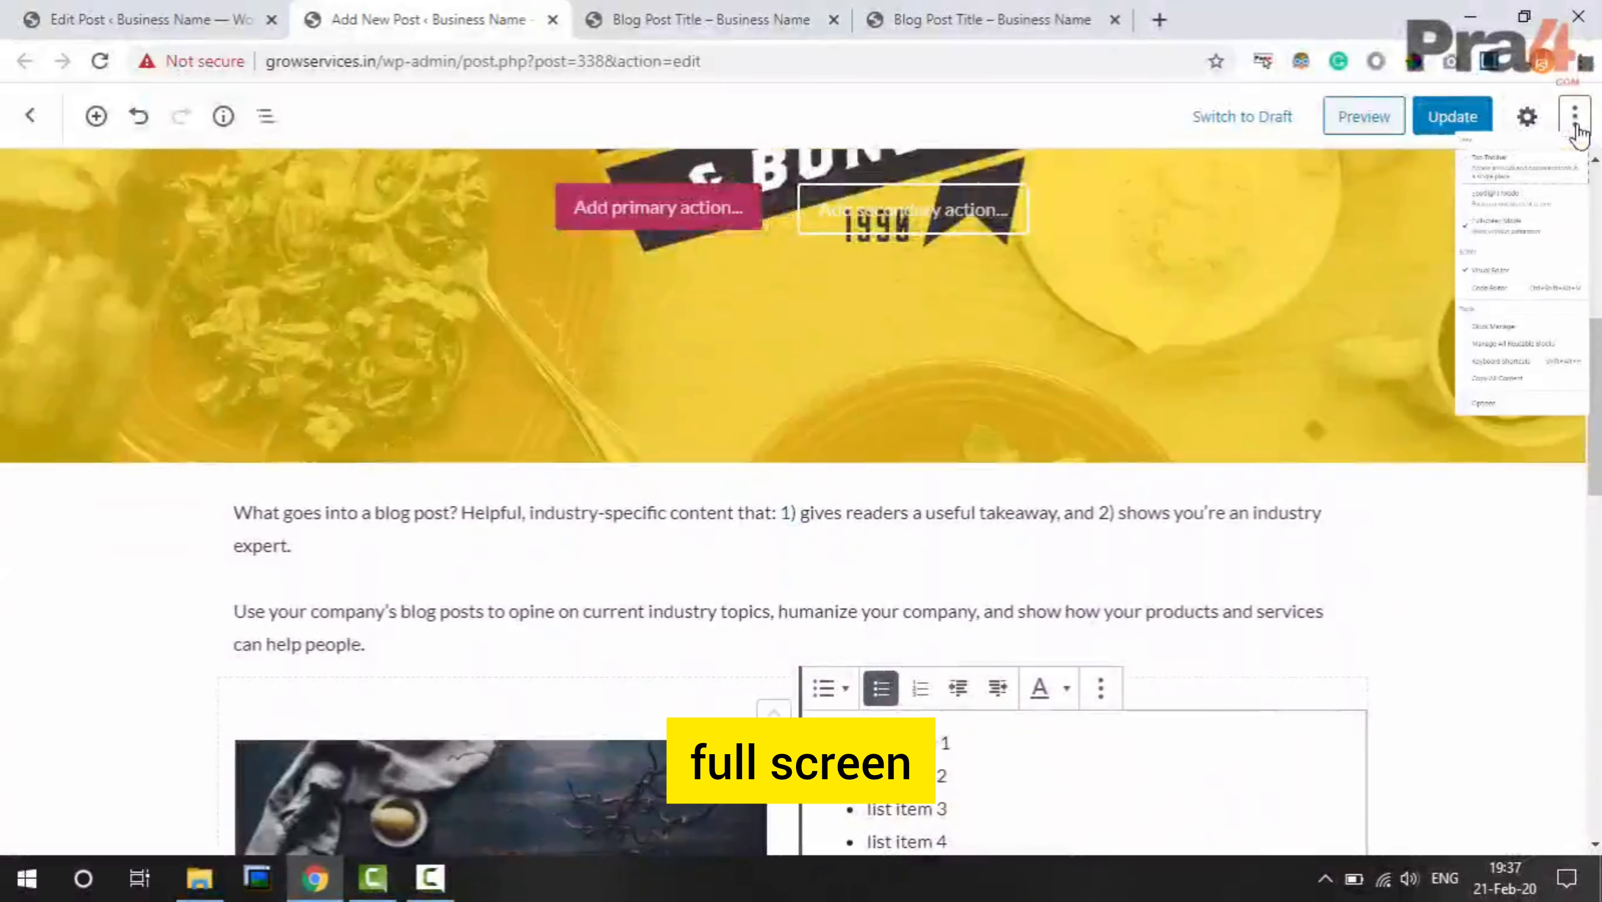
{"action": "left_click", "coordinate": [1363, 347]}
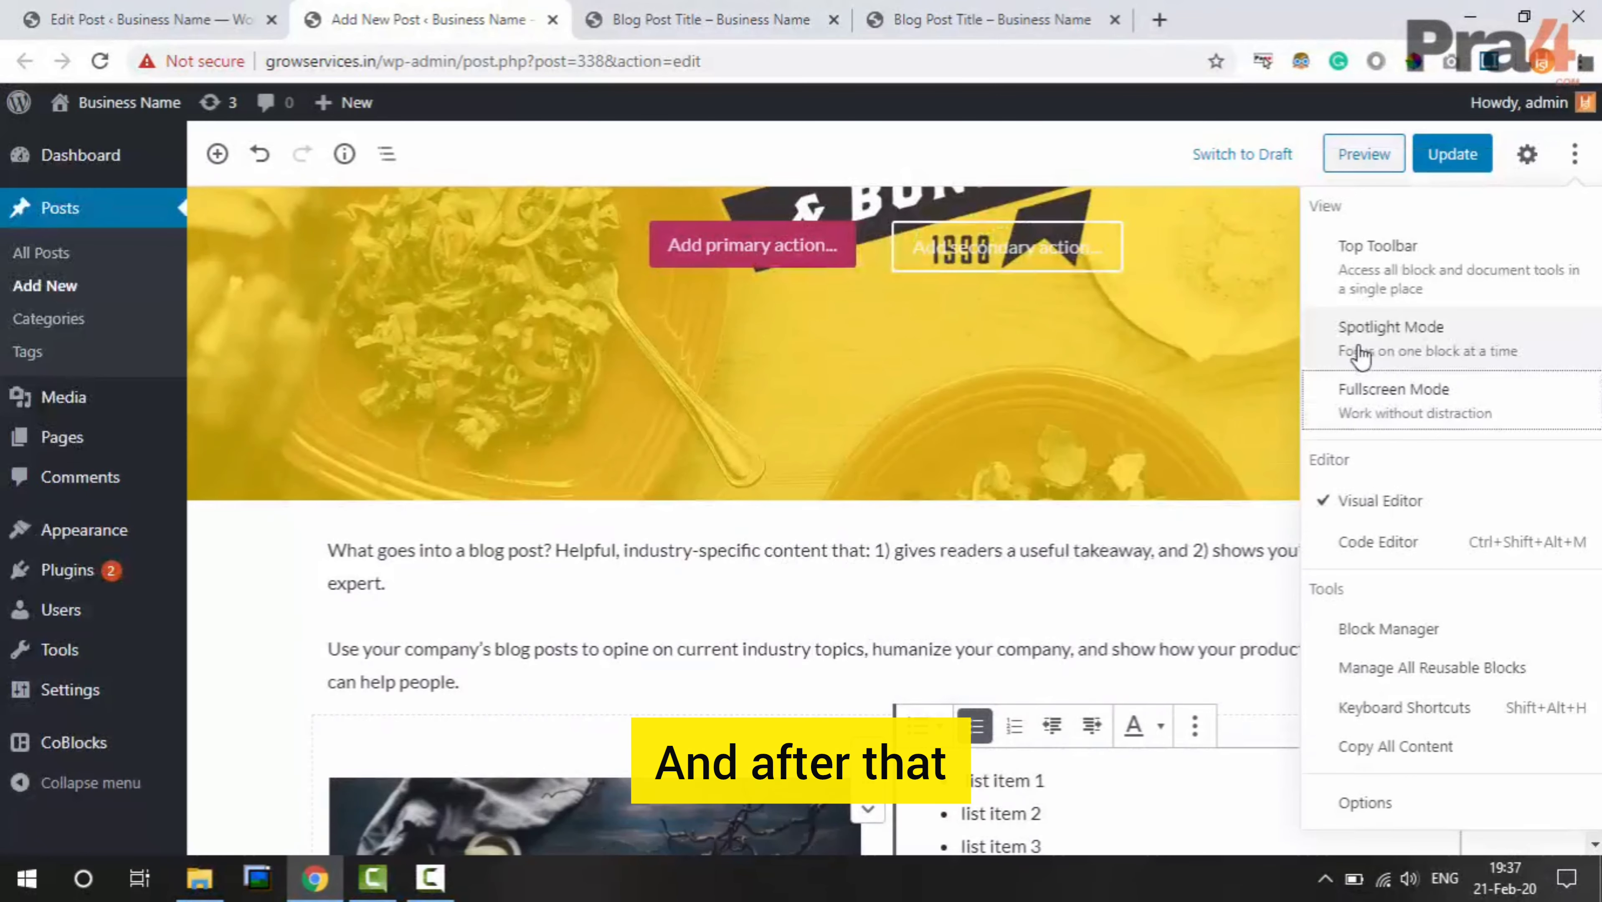
Switch to the Code Editor, look through the post's code and return to the Visual Editor
{"action": "scroll", "coordinate": [1134, 329], "scroll_direction": "up", "scroll_amount": 5}
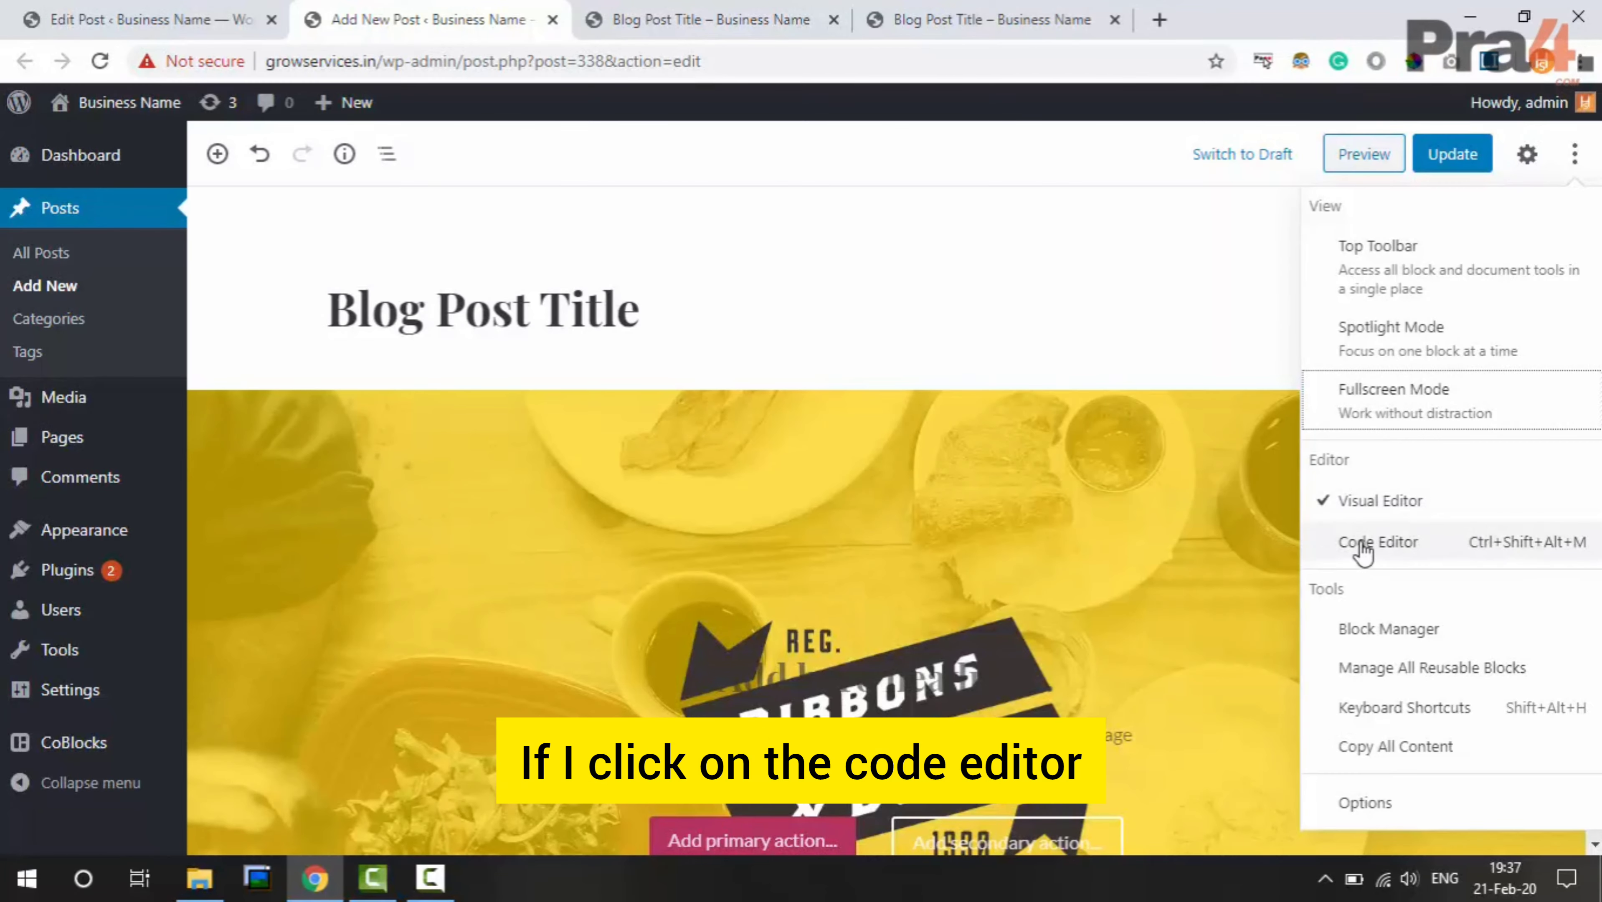
{"action": "left_click", "coordinate": [1460, 549]}
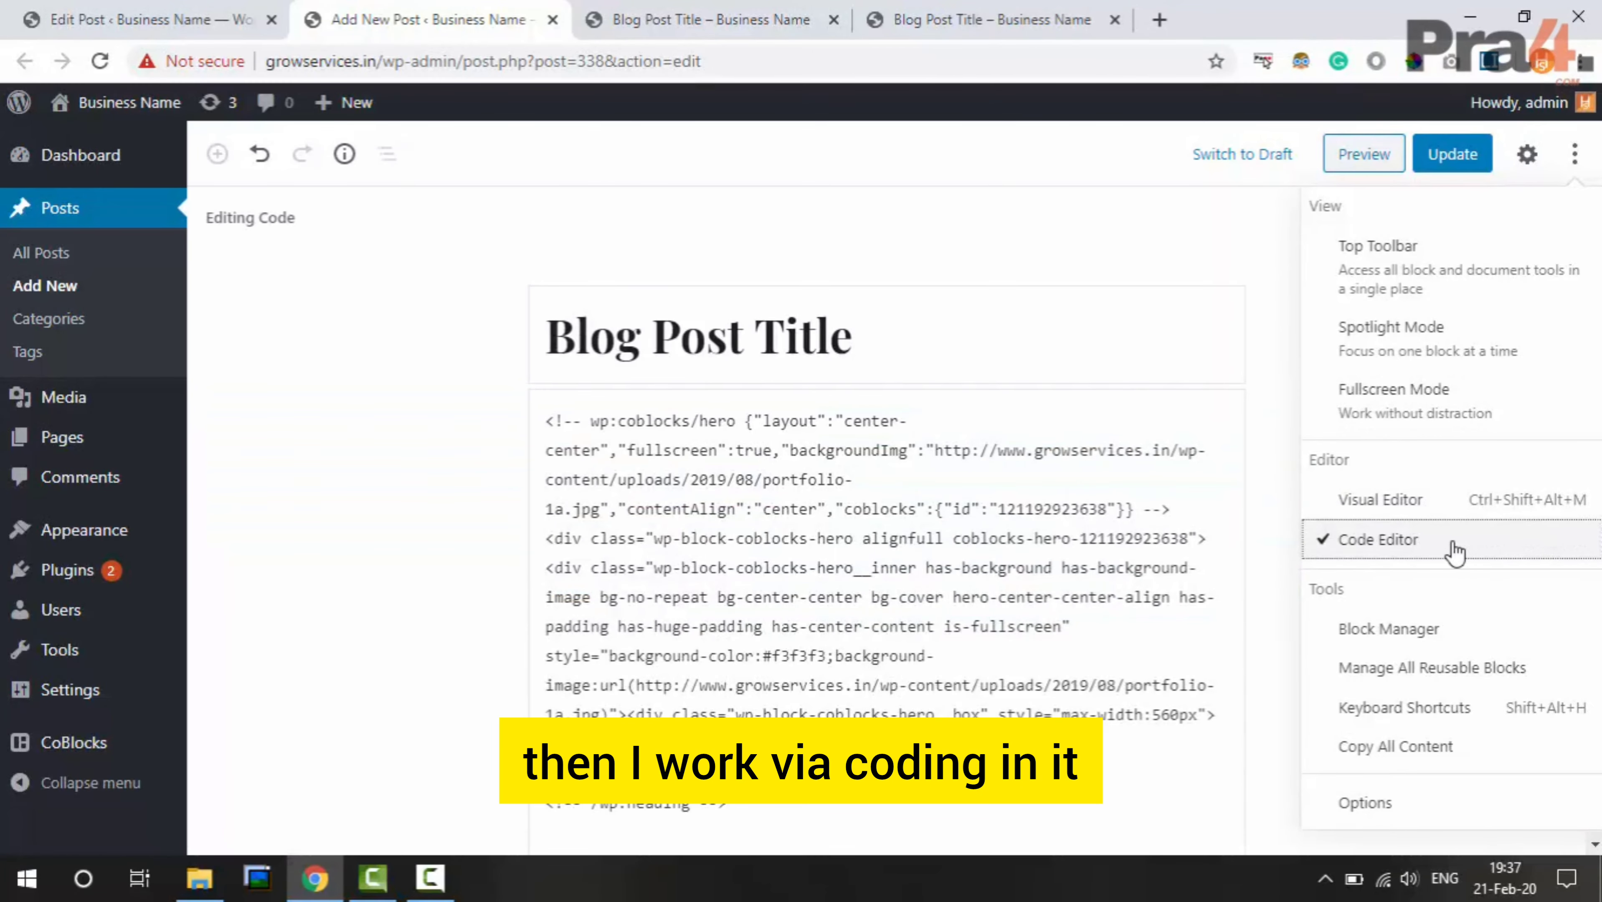
{"action": "scroll", "coordinate": [929, 551], "scroll_direction": "down", "scroll_amount": 20}
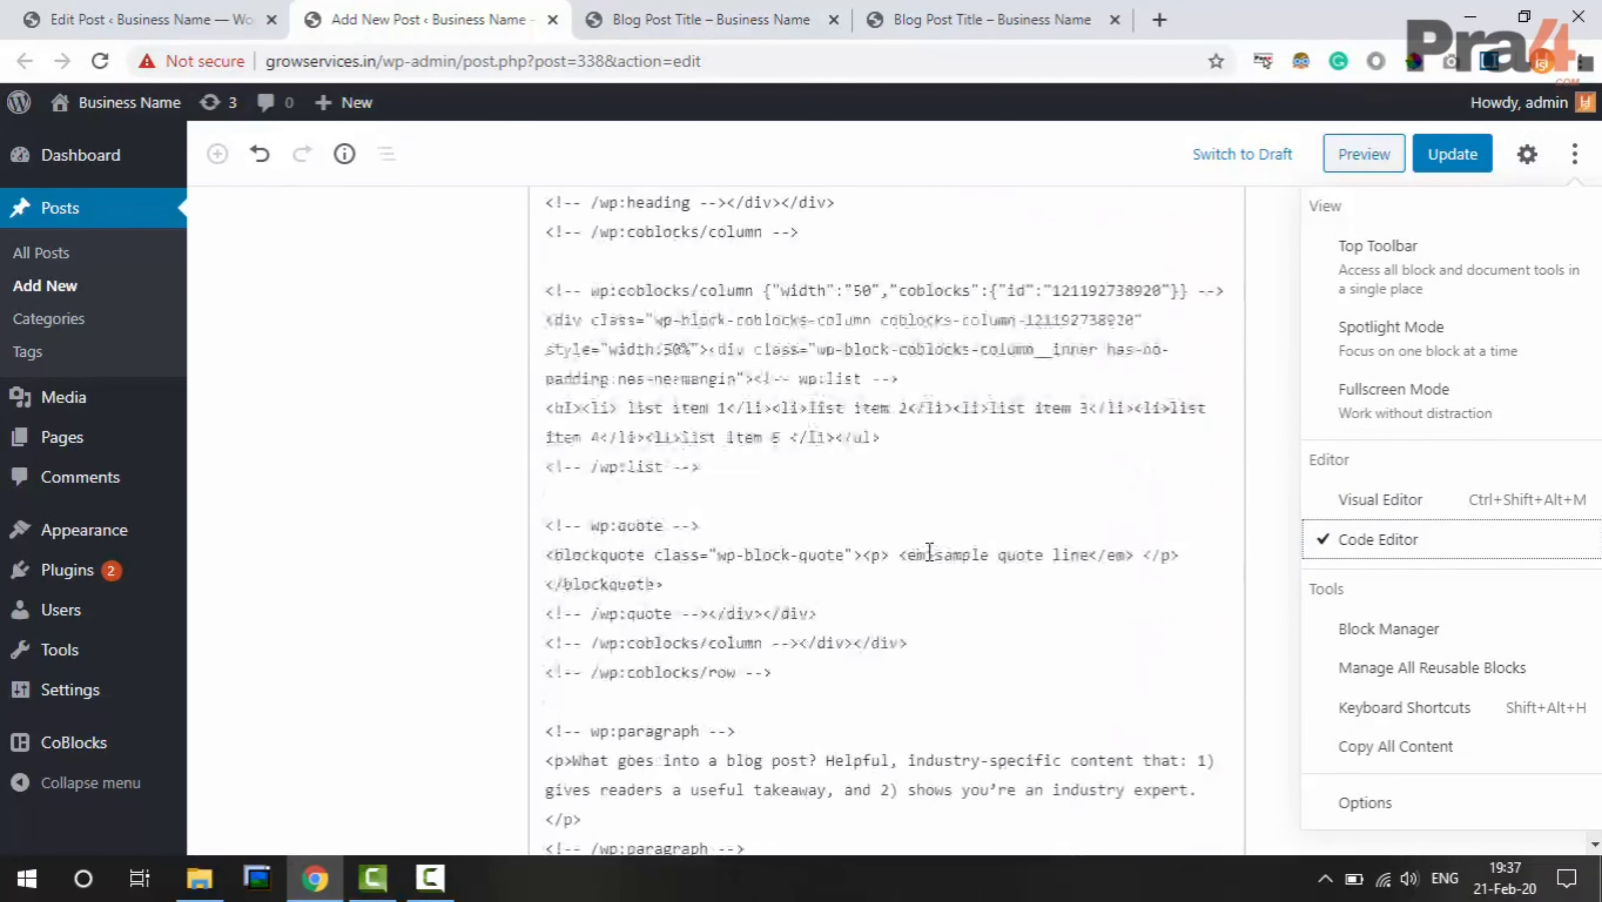
{"action": "scroll", "coordinate": [929, 550], "scroll_direction": "up", "scroll_amount": 15}
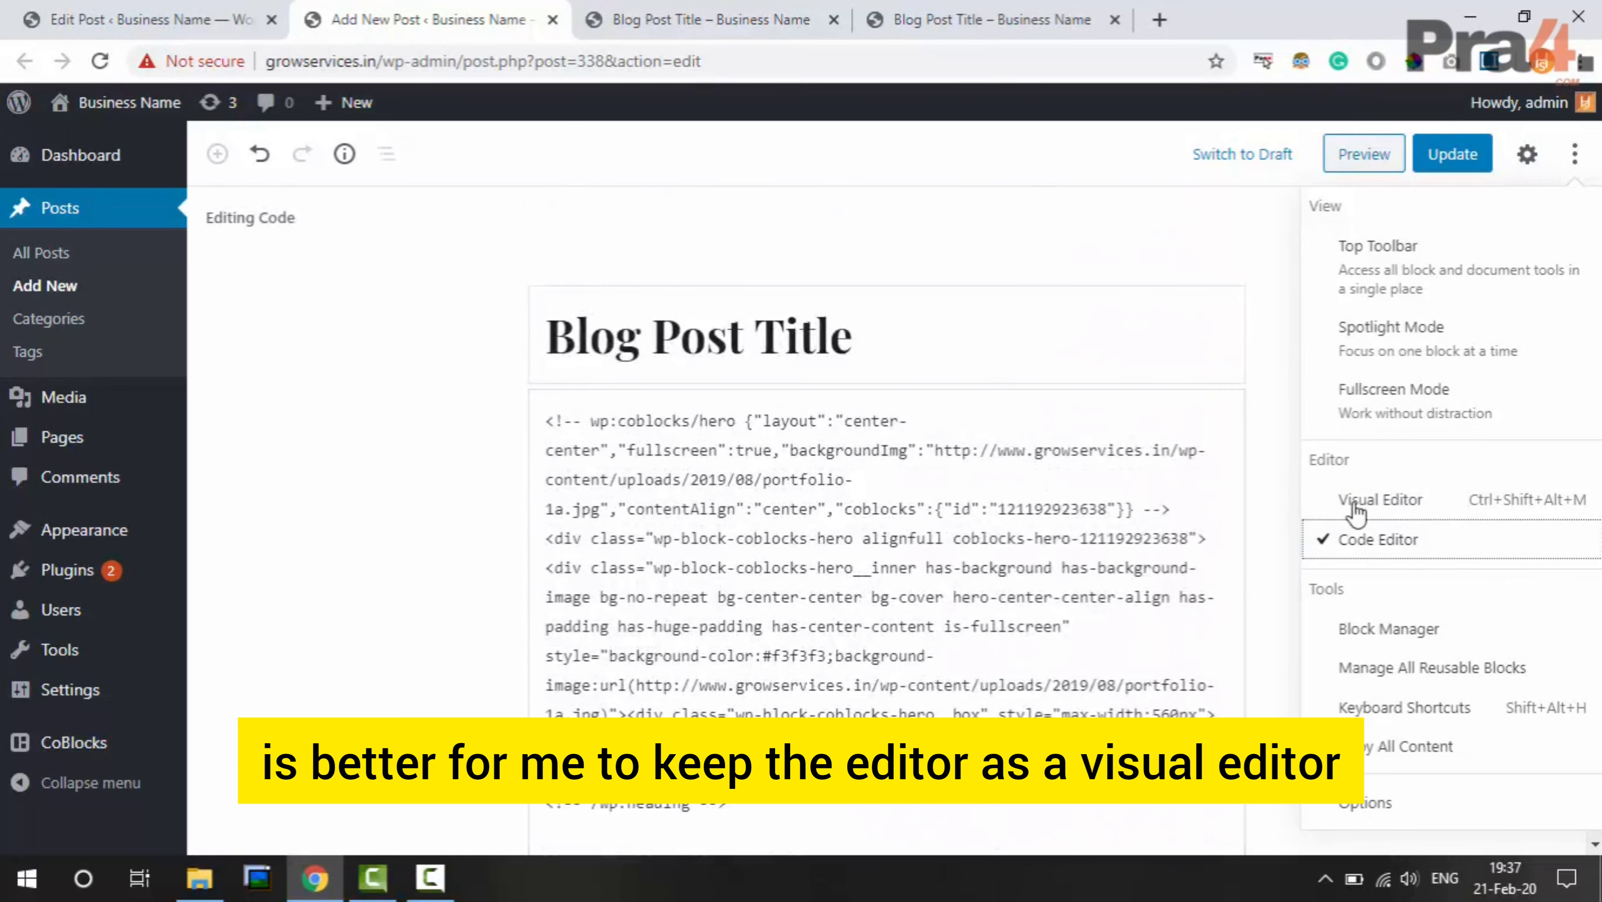
{"action": "left_click", "coordinate": [1391, 511]}
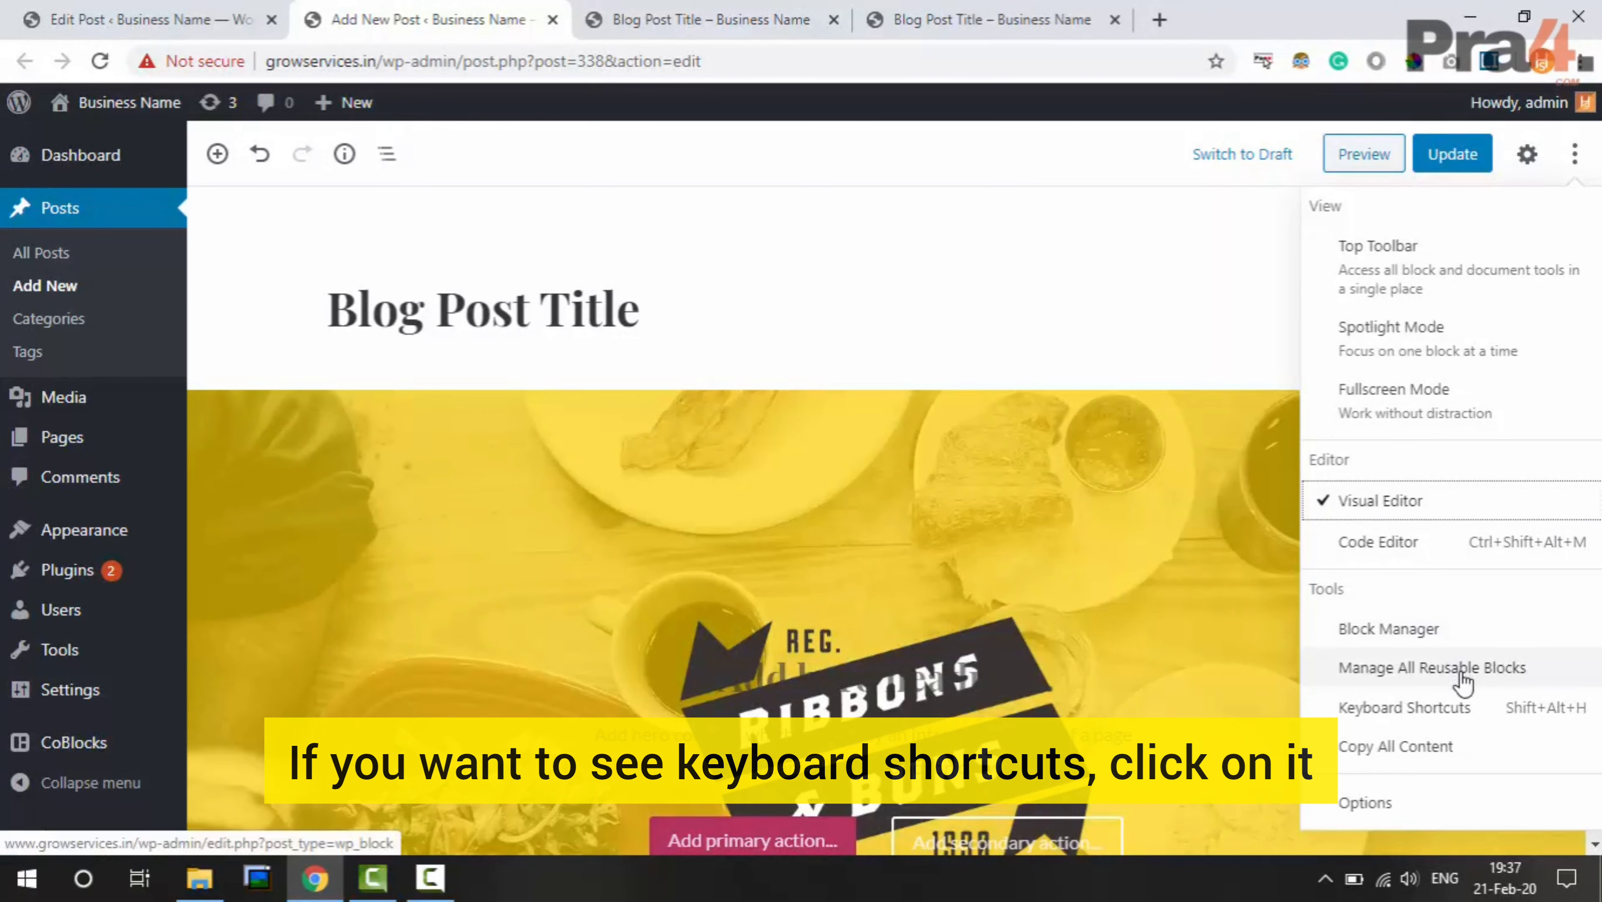
Look through the editor's list of keyboard shortcuts and close it
{"action": "left_click", "coordinate": [1467, 713]}
{"action": "scroll", "coordinate": [971, 330], "scroll_direction": "down", "scroll_amount": 10}
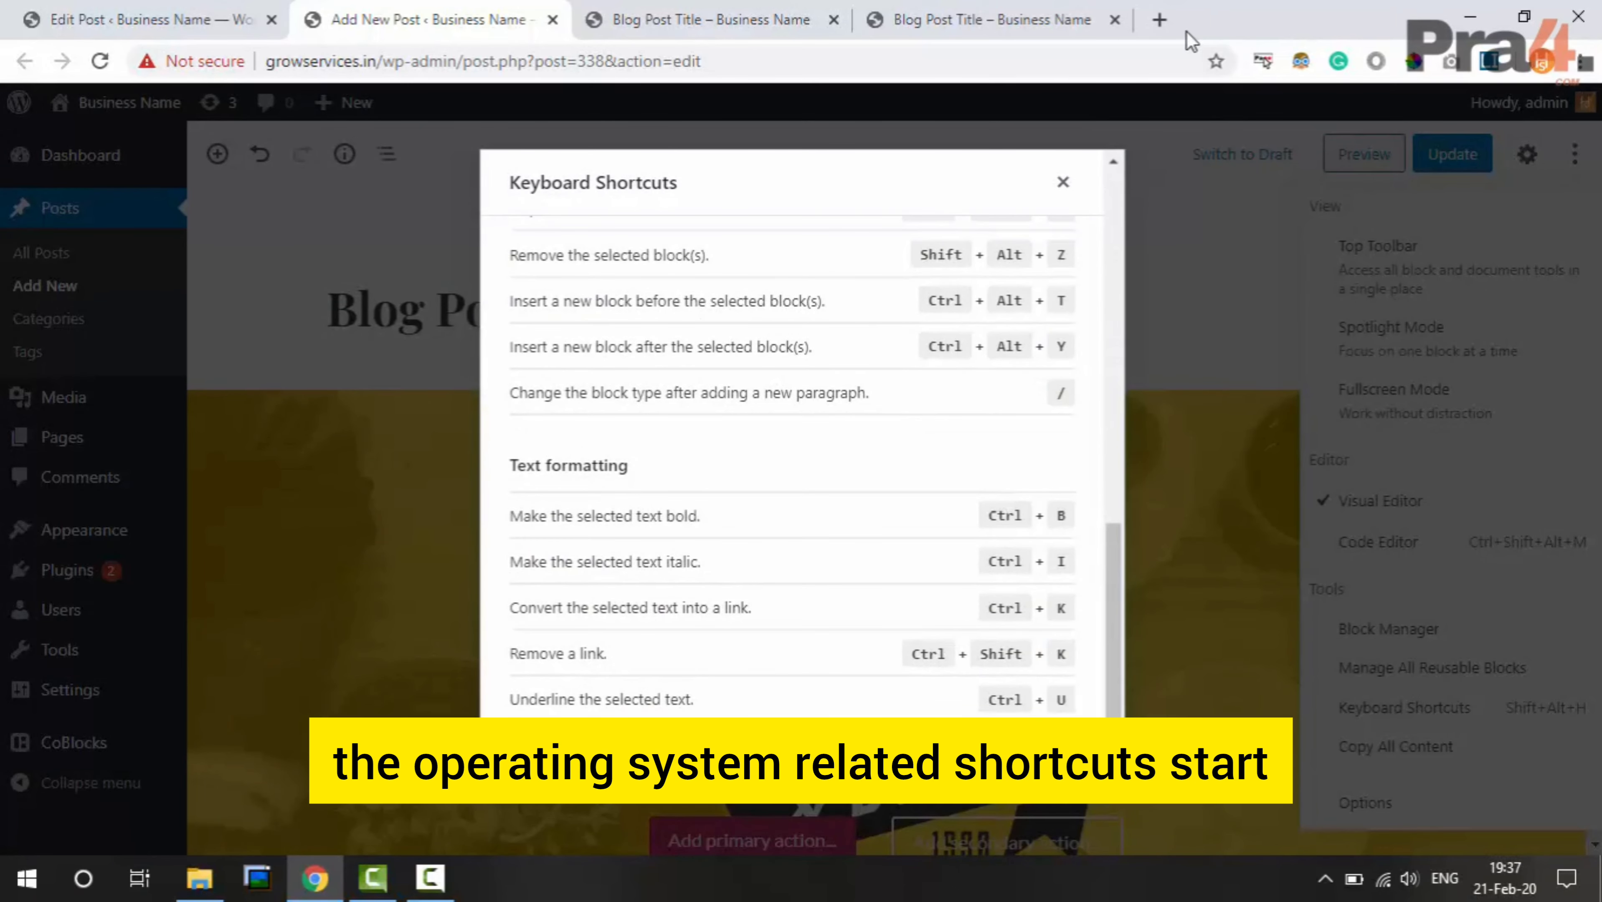
{"action": "left_click", "coordinate": [1062, 183]}
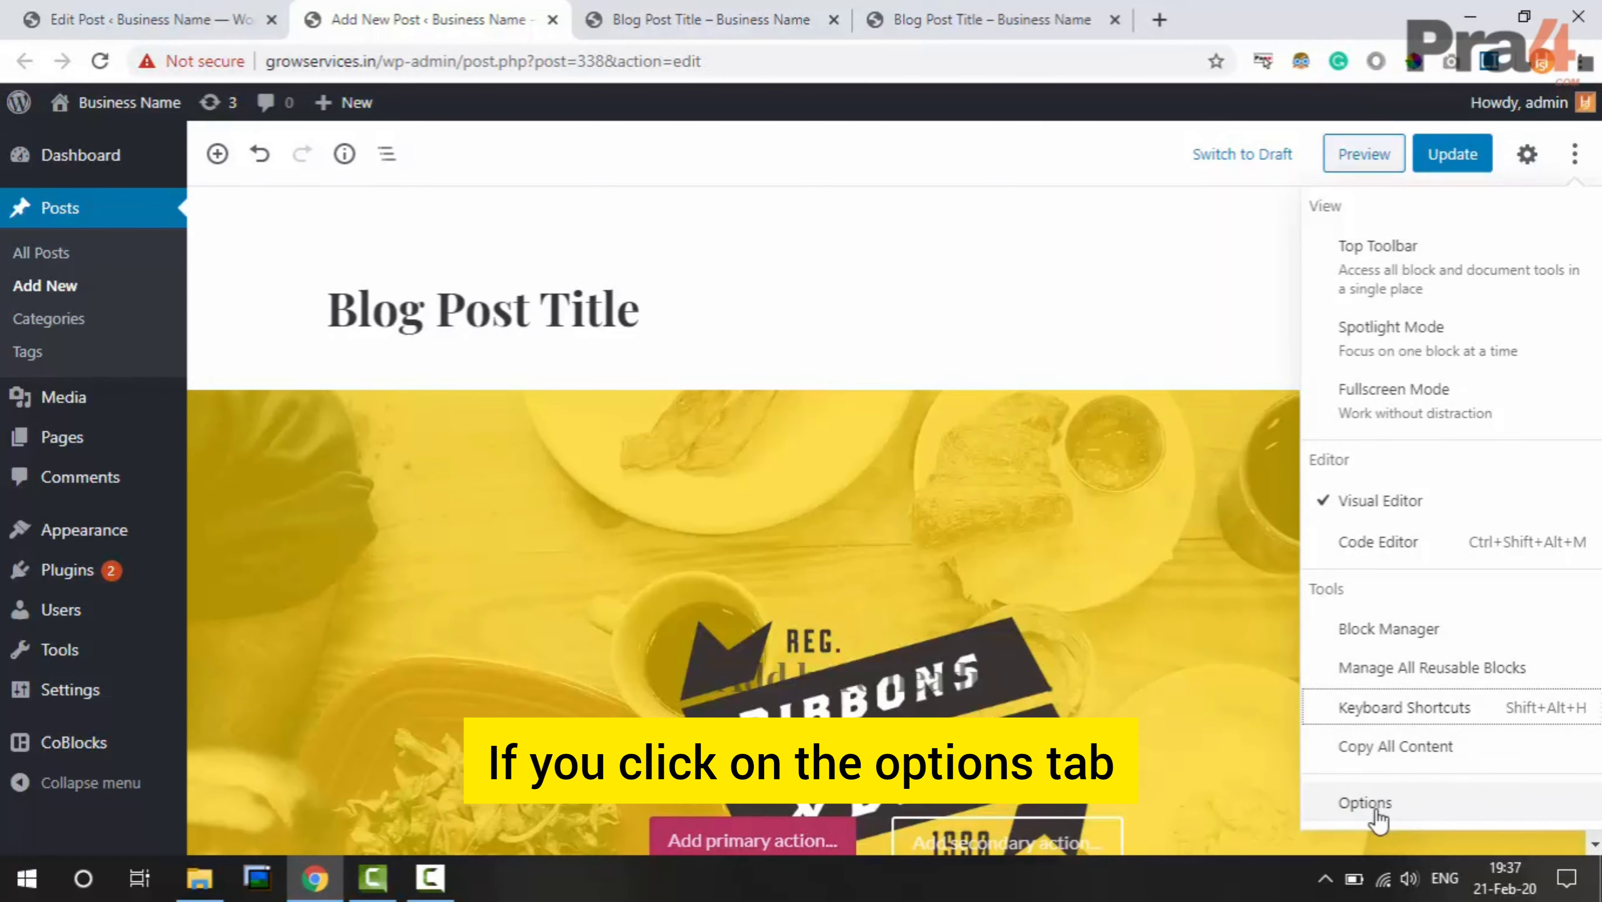
Review the general, document panel and advanced panel settings in the editor's Options and close them without changes
{"action": "left_click", "coordinate": [1365, 803]}
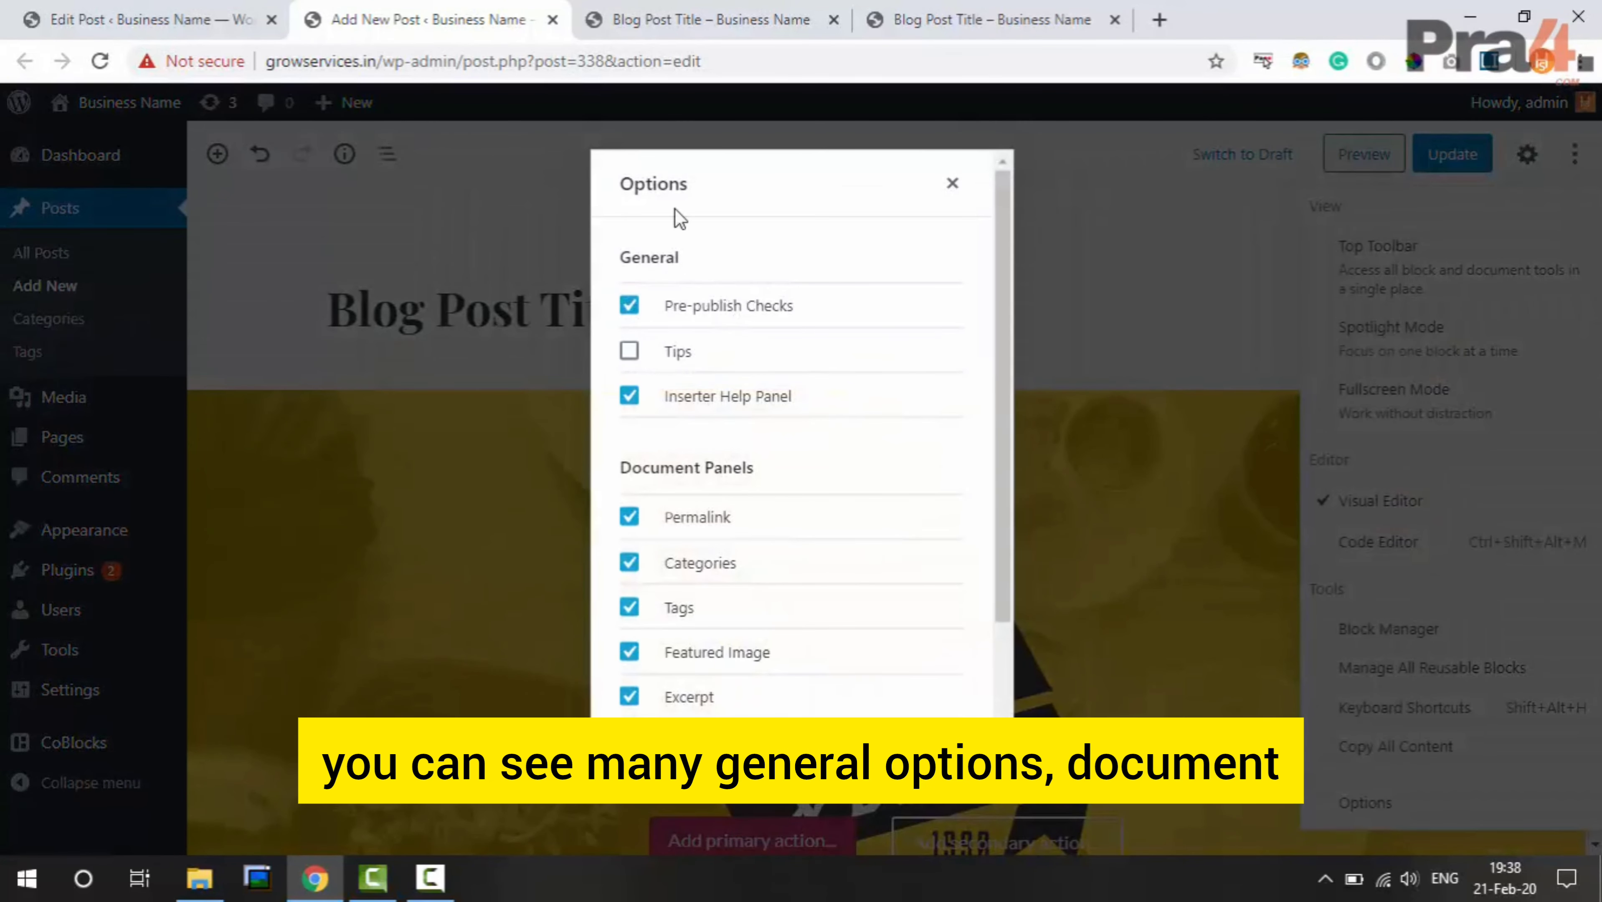
{"action": "scroll", "coordinate": [711, 436], "scroll_direction": "down", "scroll_amount": 3}
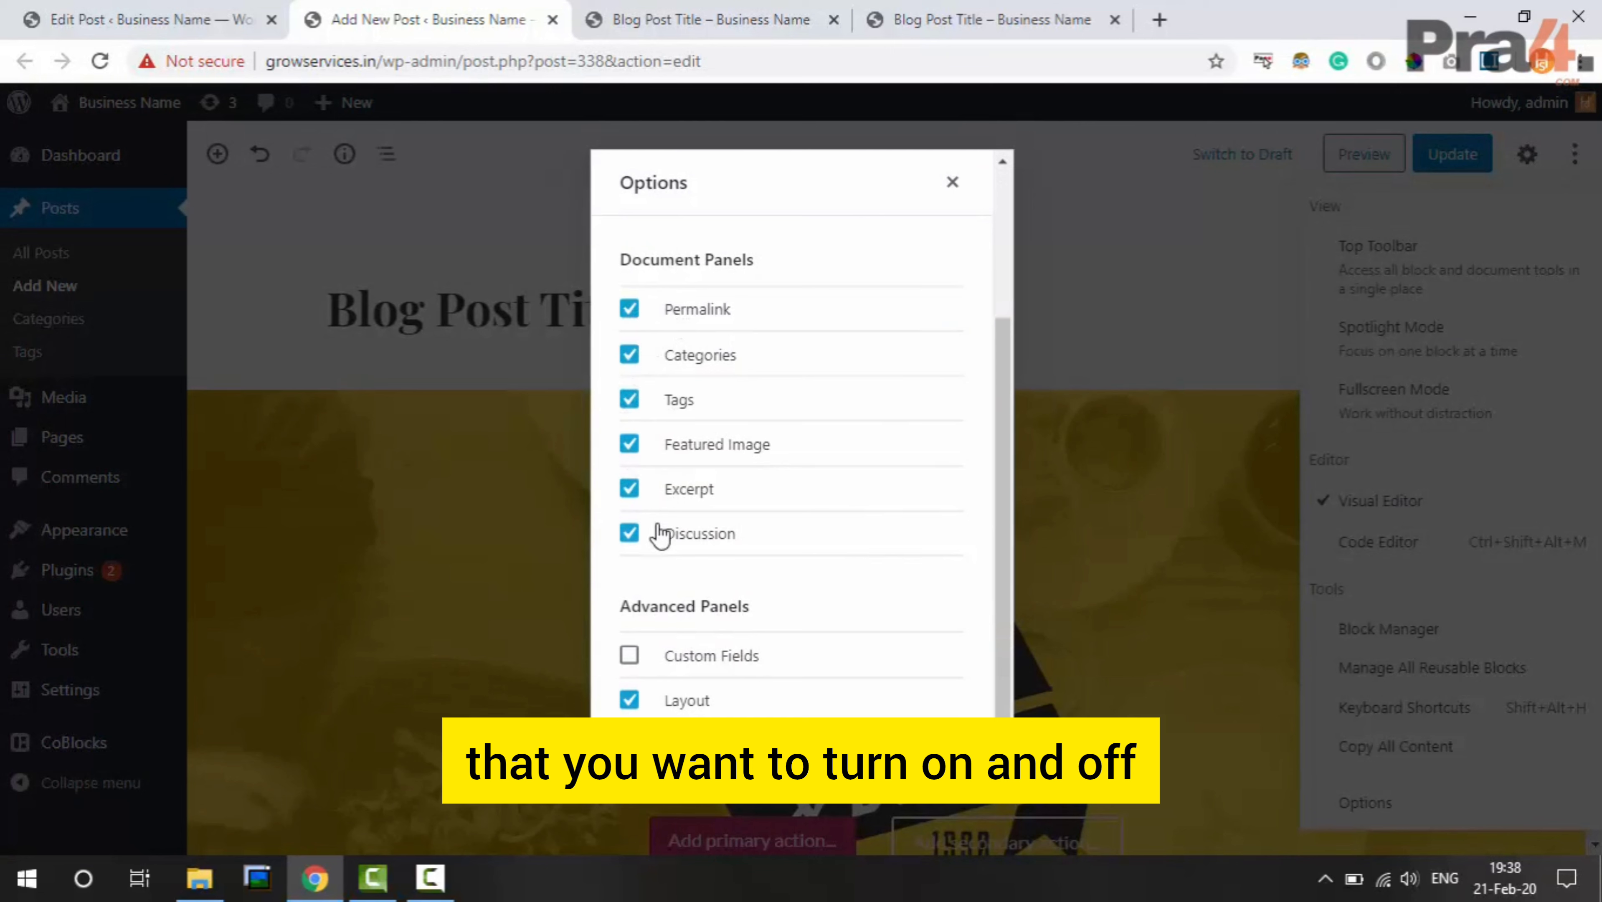
{"action": "left_click", "coordinate": [952, 183]}
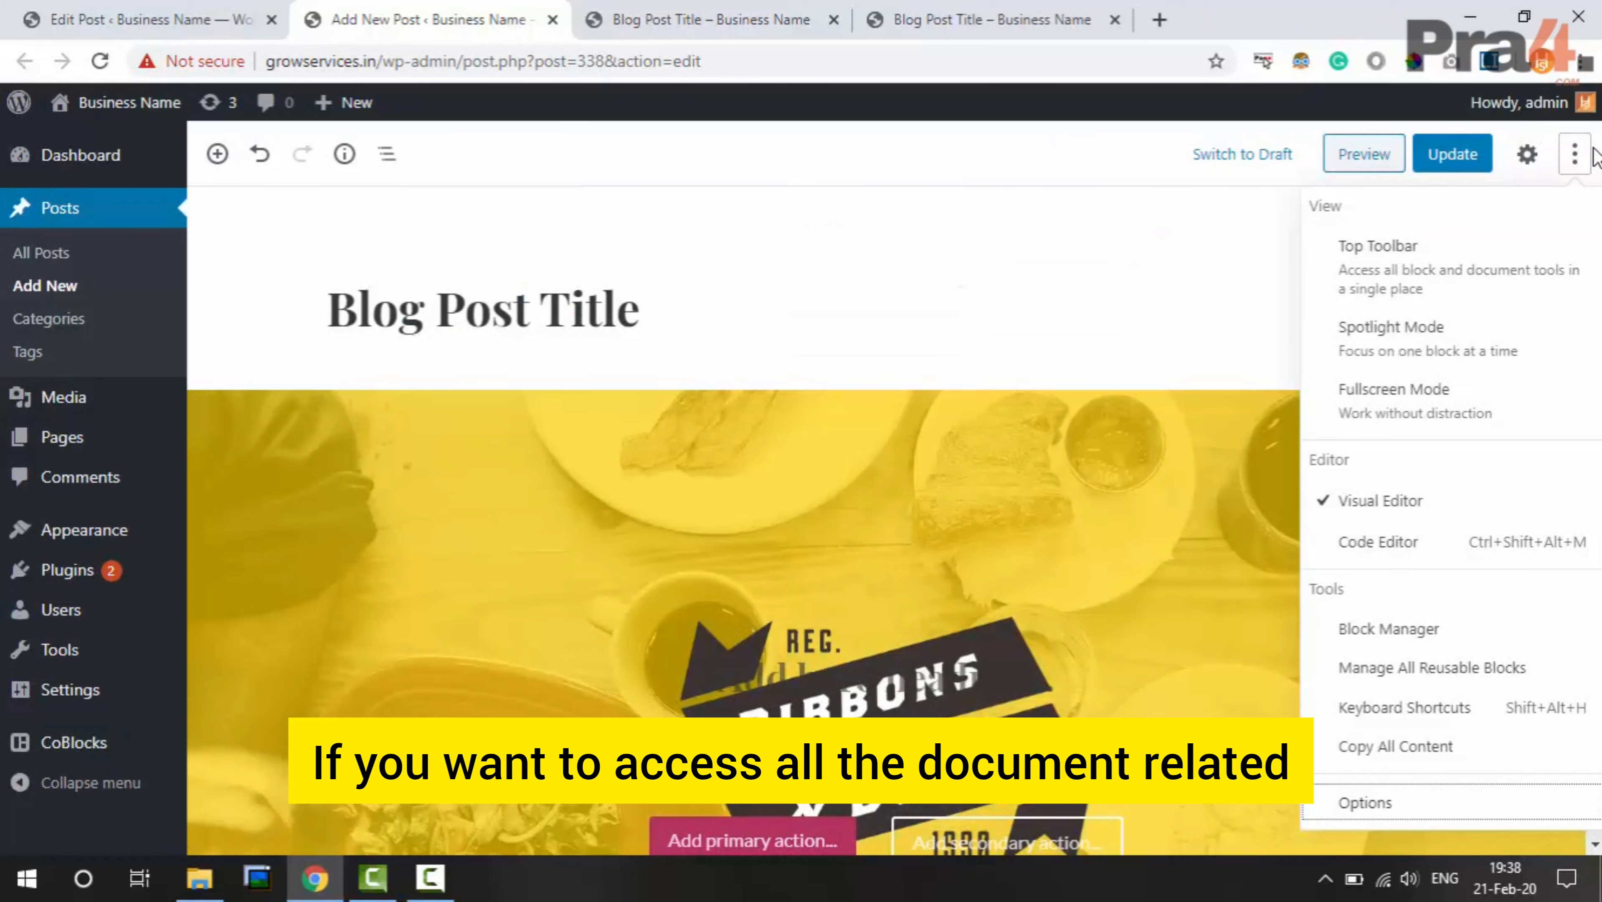
{"action": "left_click", "coordinate": [1574, 154]}
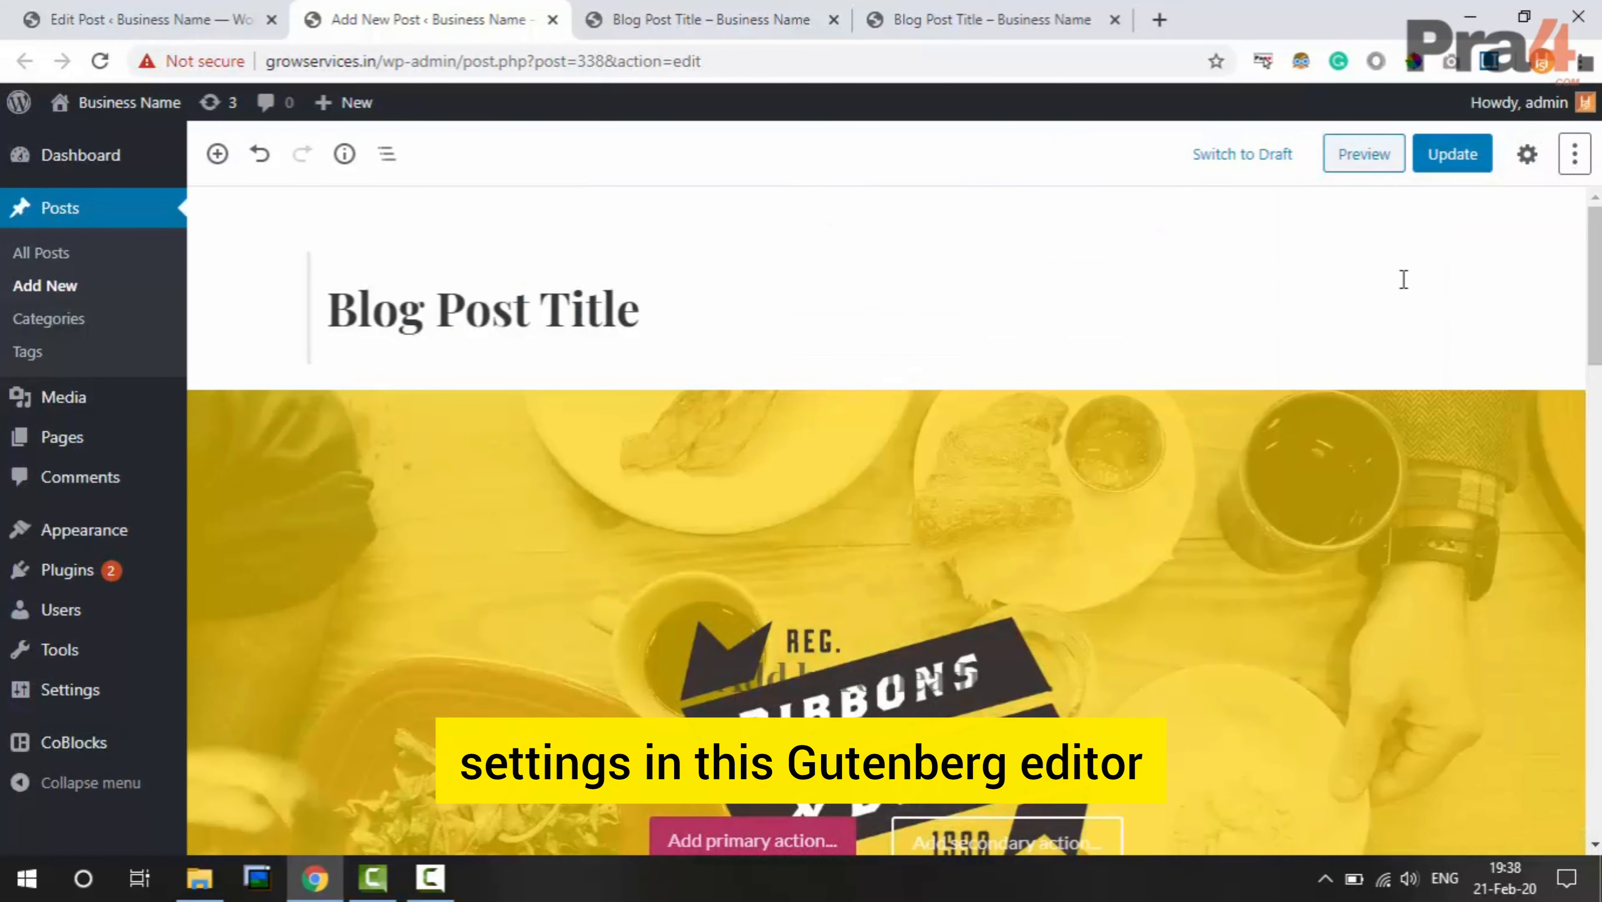
Reopen the settings sidebar with the document settings and select the Hero block to show its block settings
{"action": "left_click", "coordinate": [1526, 156]}
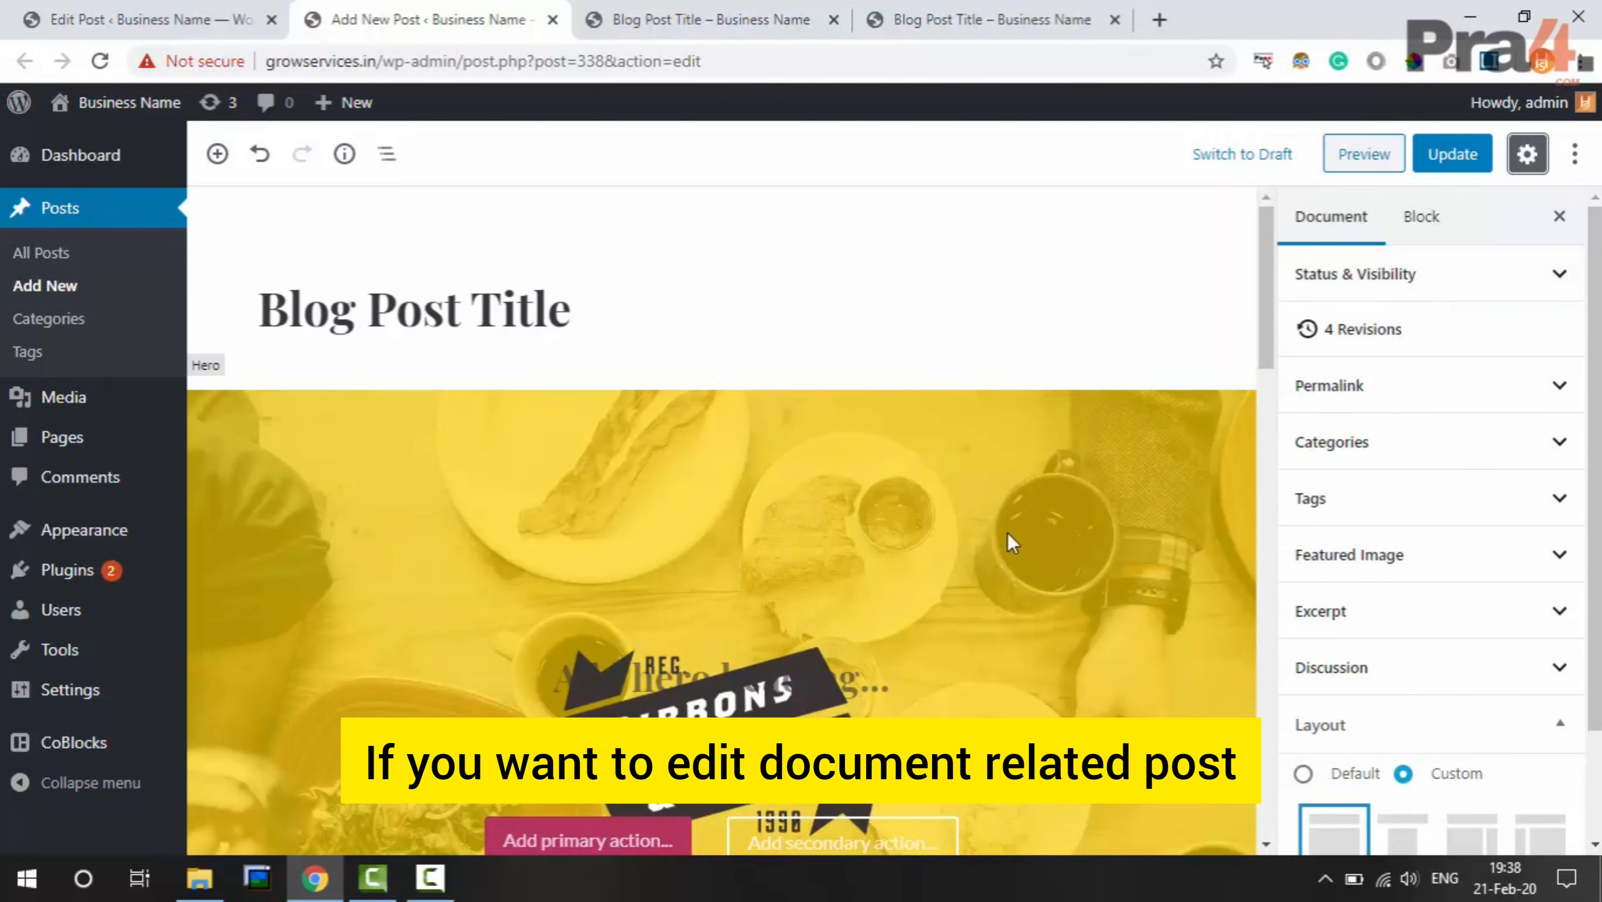
{"action": "left_click", "coordinate": [1553, 393]}
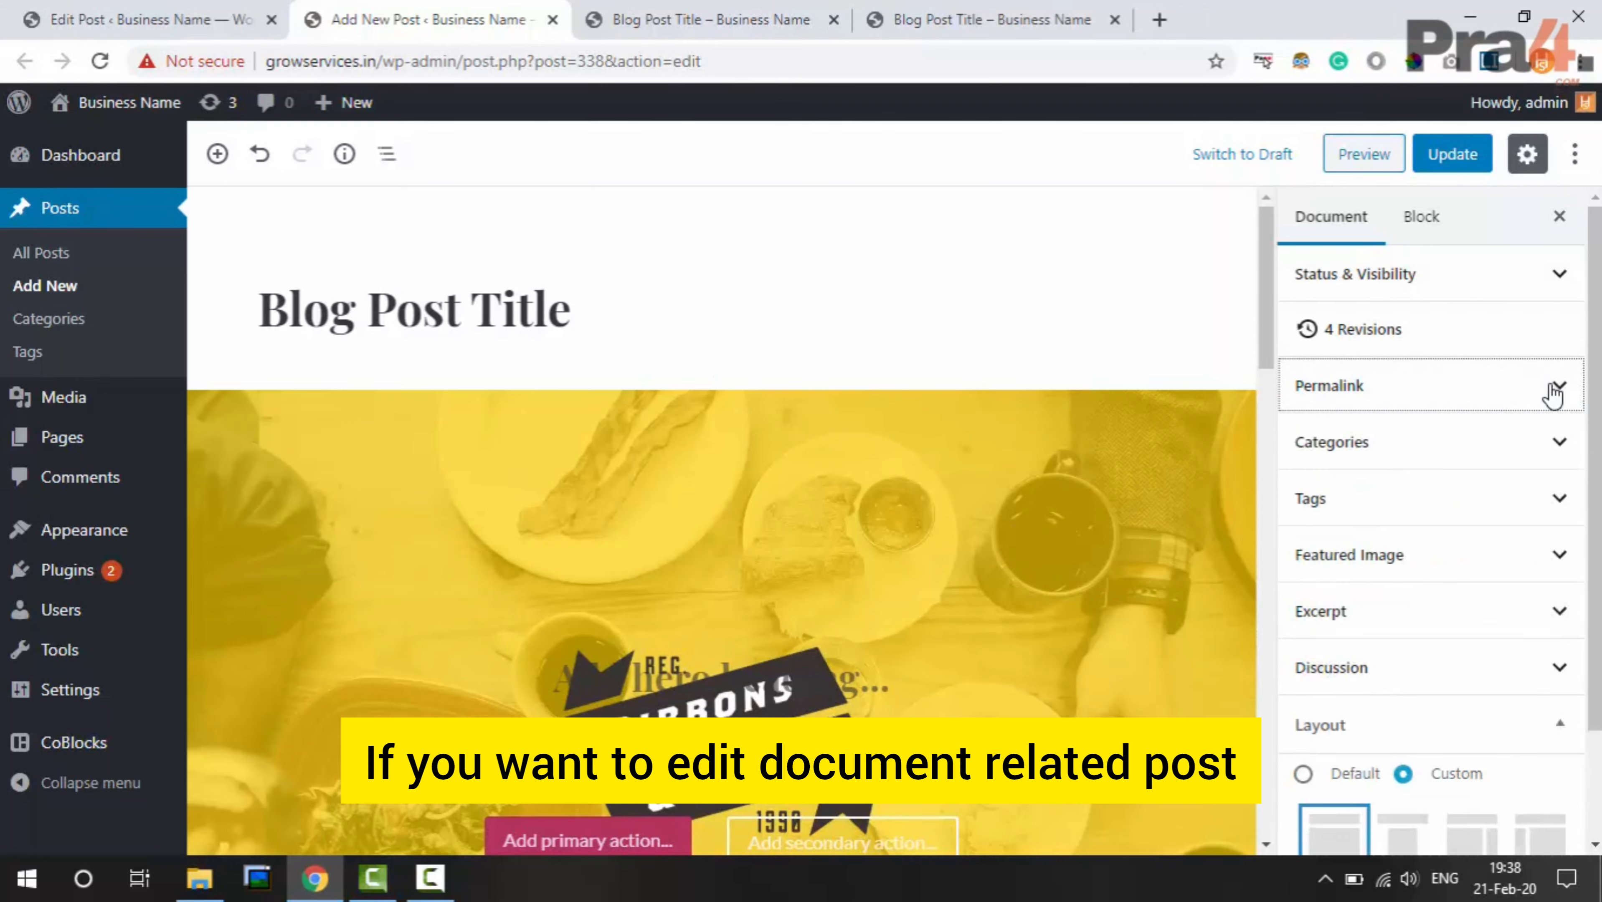
{"action": "left_click", "coordinate": [1336, 221]}
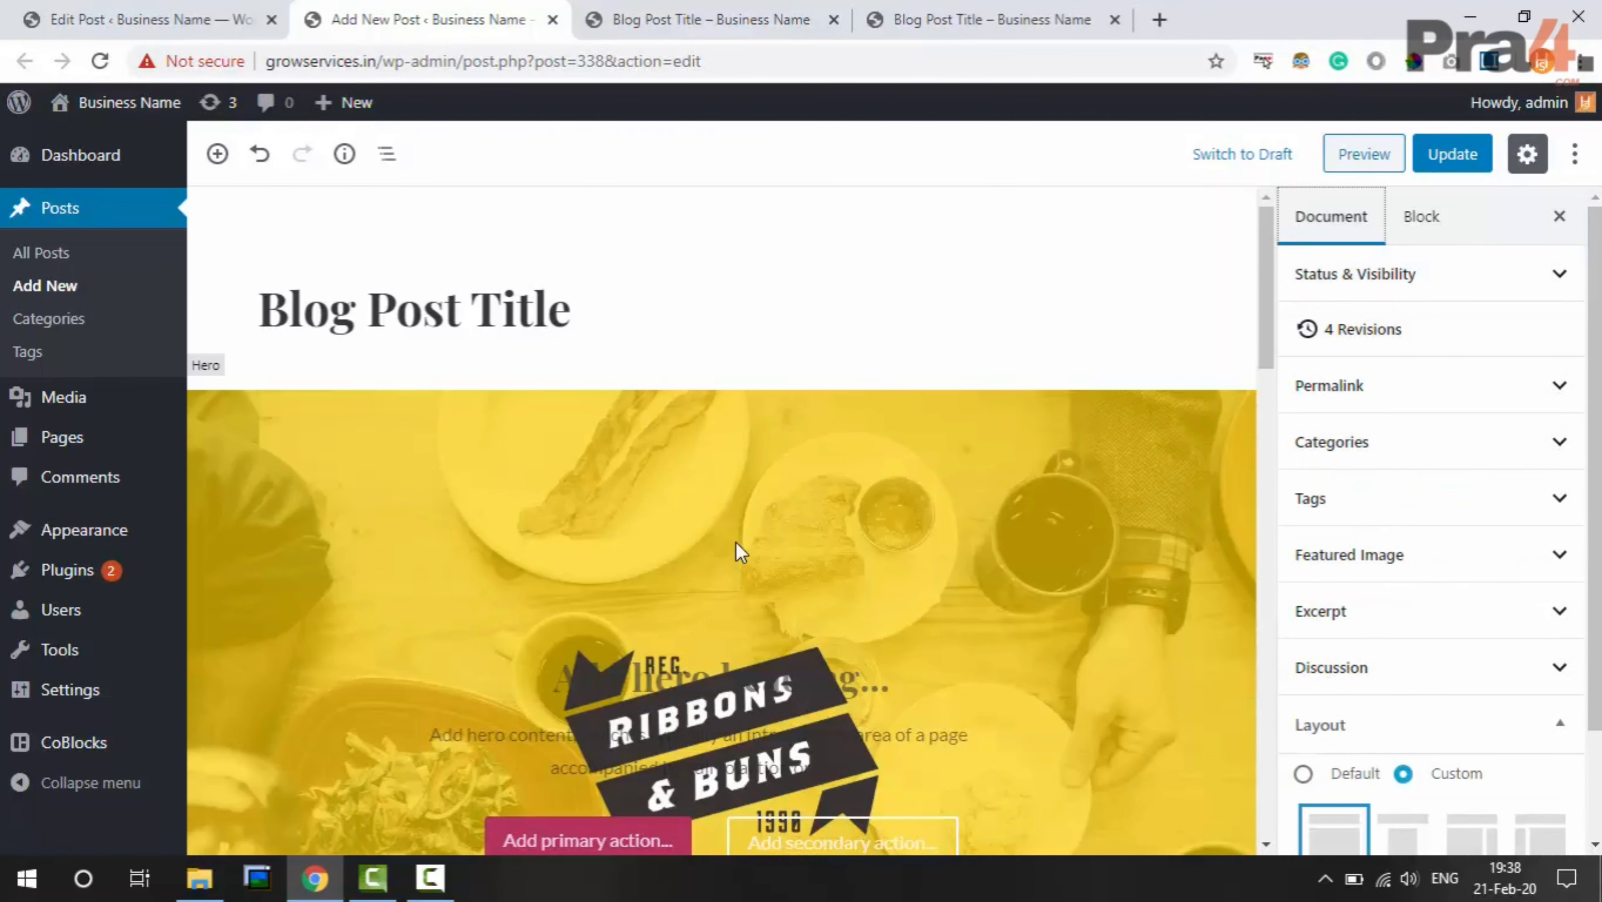
{"action": "left_click", "coordinate": [693, 532]}
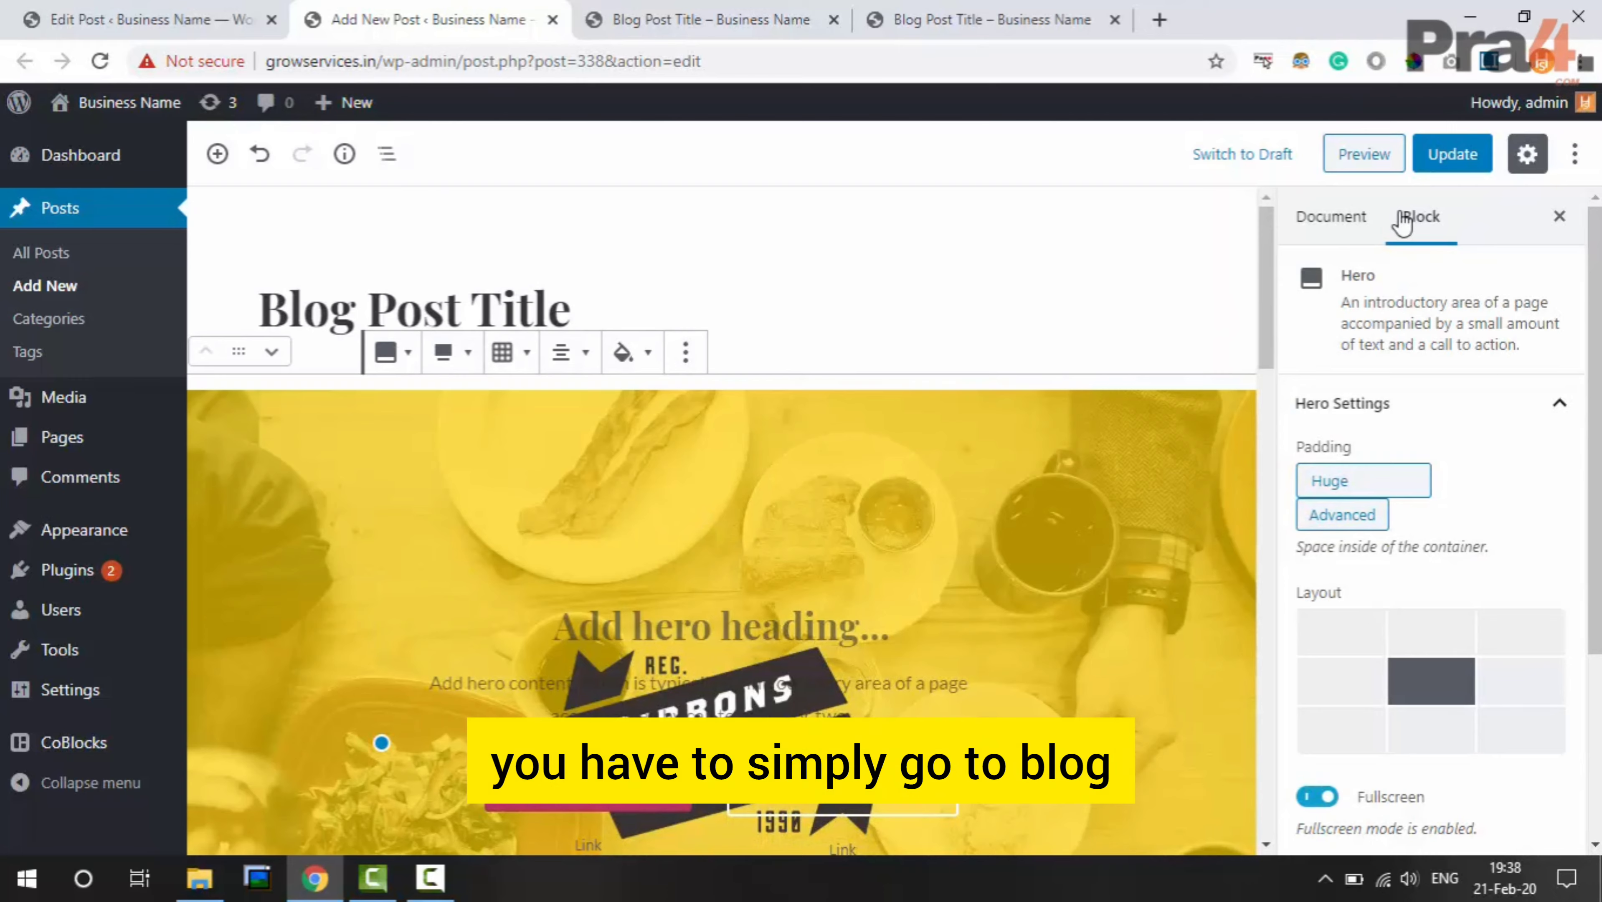
Return to the post's document settings and look through the available sections
{"action": "left_click", "coordinate": [1339, 218]}
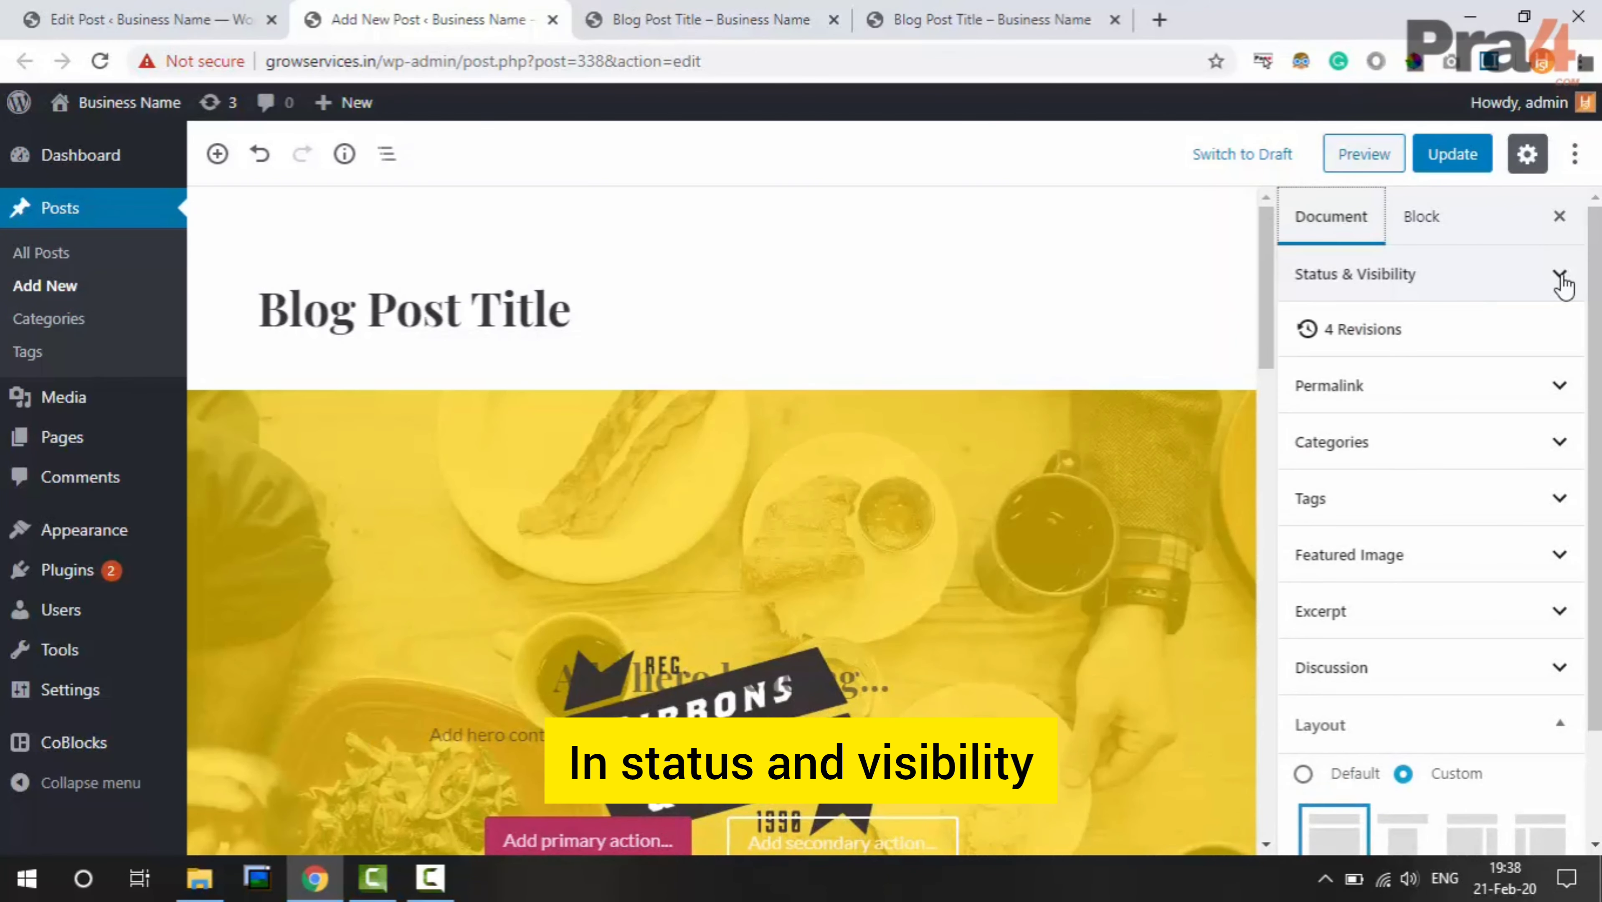
{"action": "scroll", "coordinate": [1544, 511], "scroll_direction": "down", "scroll_amount": 2}
{"action": "scroll", "coordinate": [1546, 514], "scroll_direction": "up", "scroll_amount": 1}
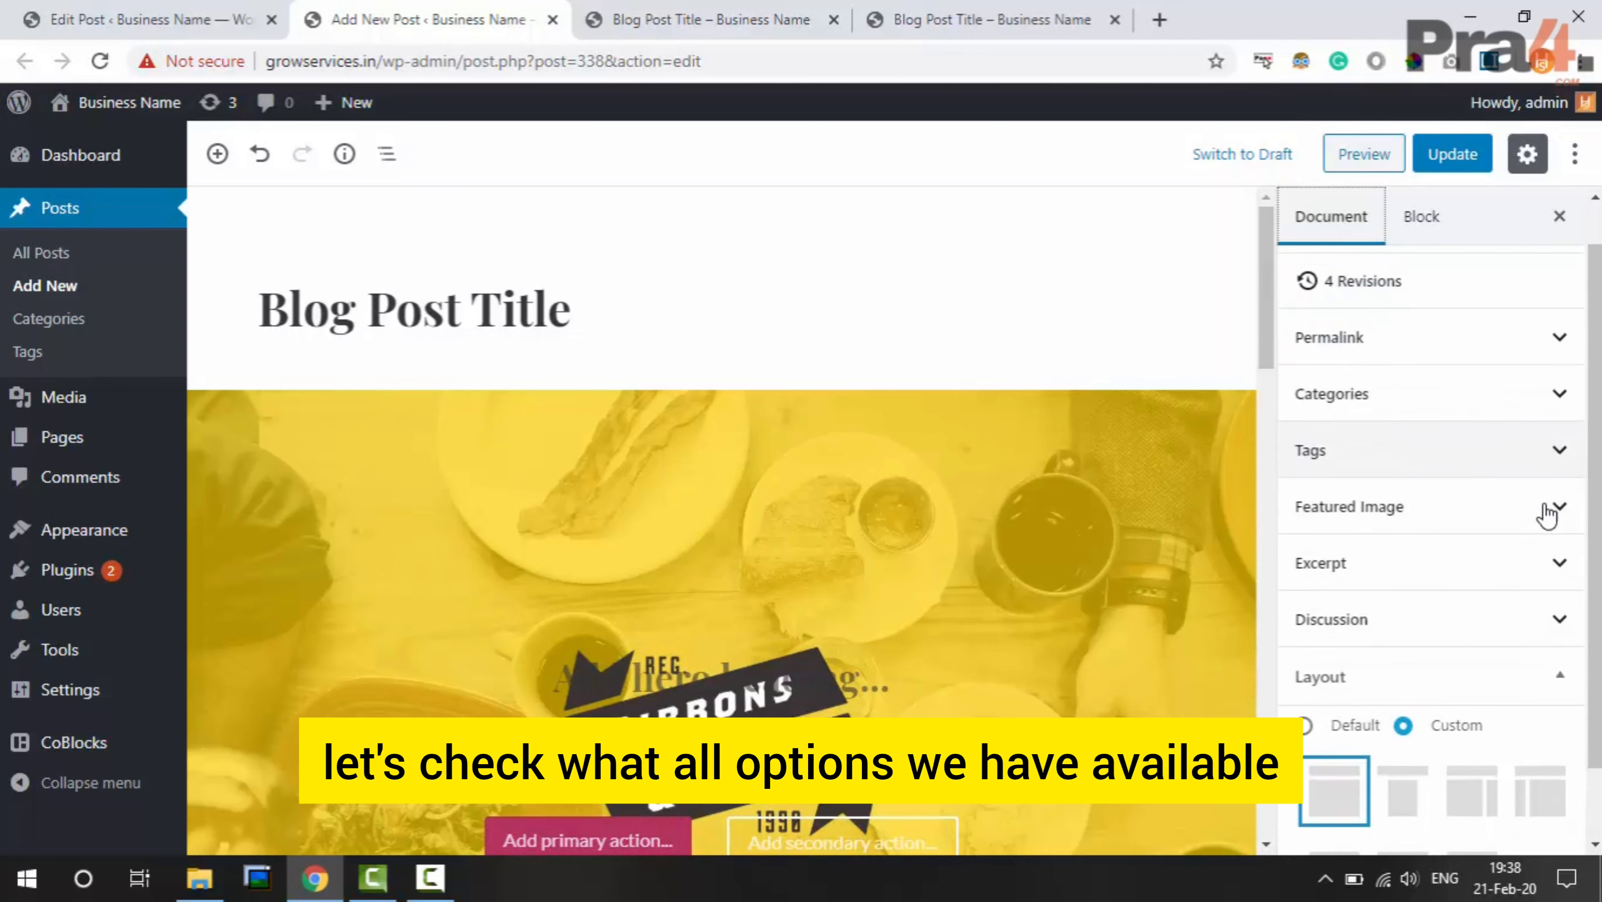
{"action": "scroll", "coordinate": [1546, 511], "scroll_direction": "up", "scroll_amount": 1}
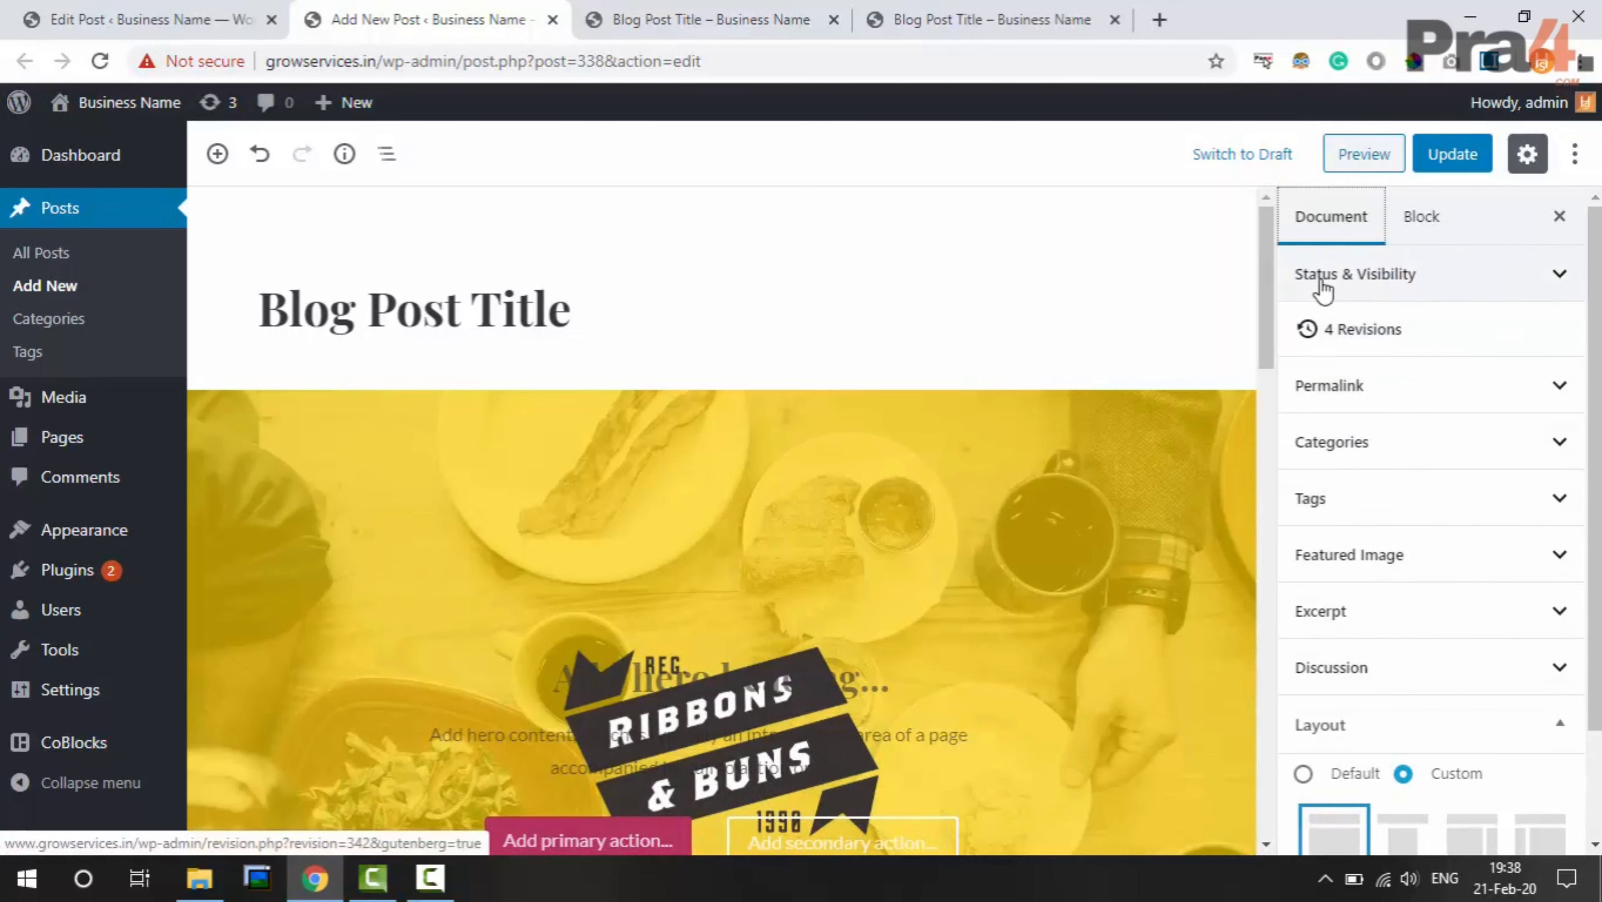
Expand the post's Status & Visibility settings and review the post visibility options, leaving the choice as is
{"action": "left_click", "coordinate": [1554, 278]}
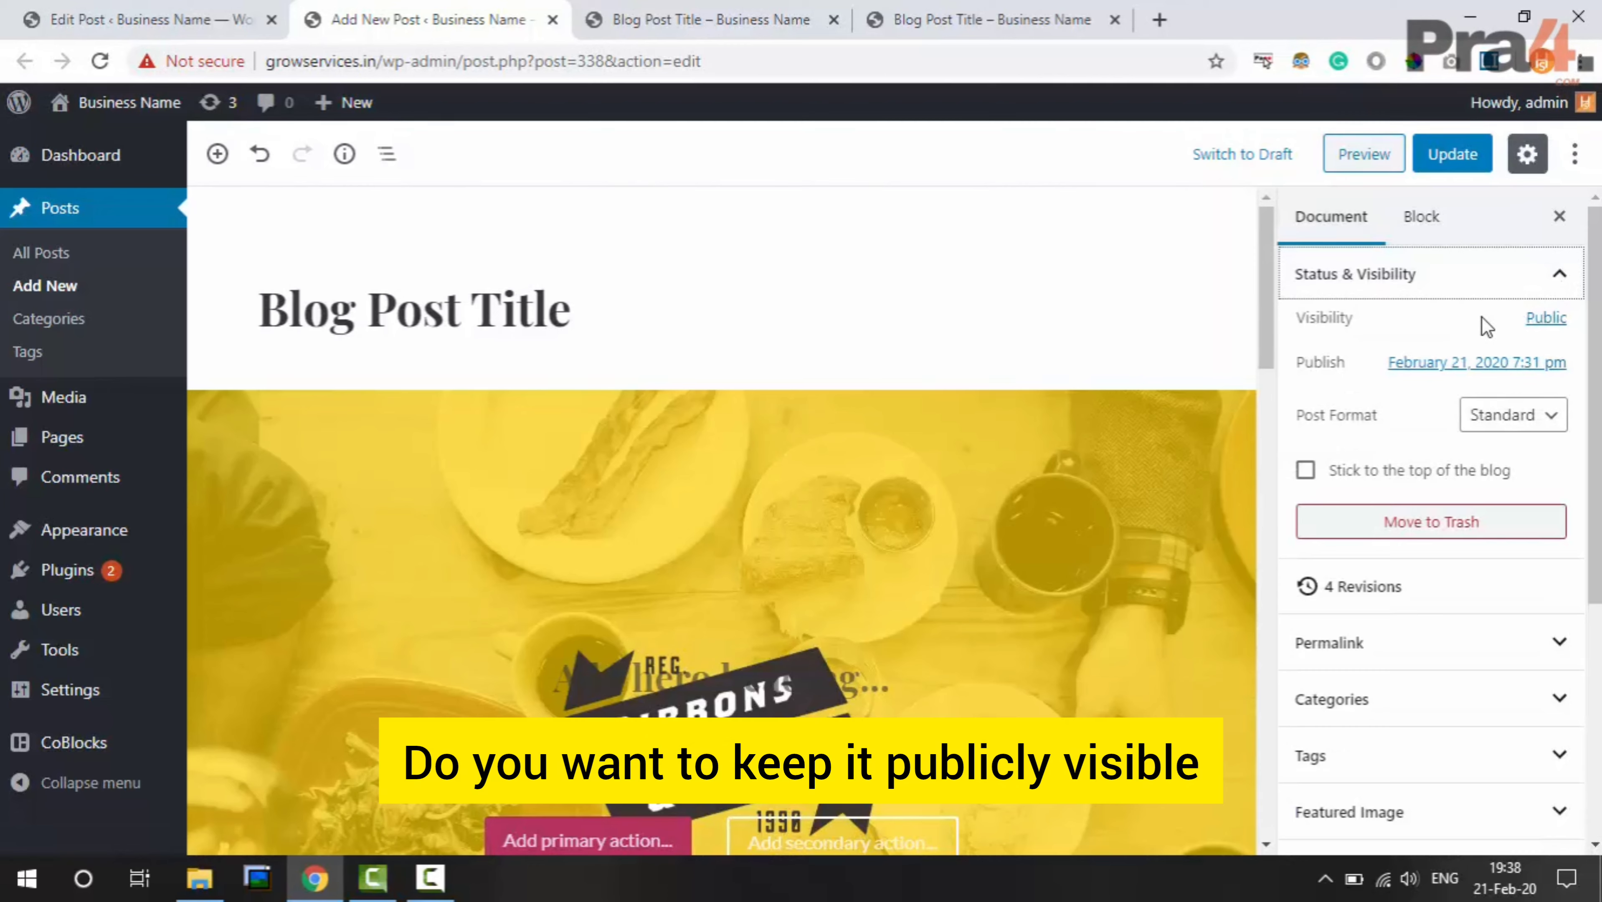
{"action": "left_click", "coordinate": [1547, 319]}
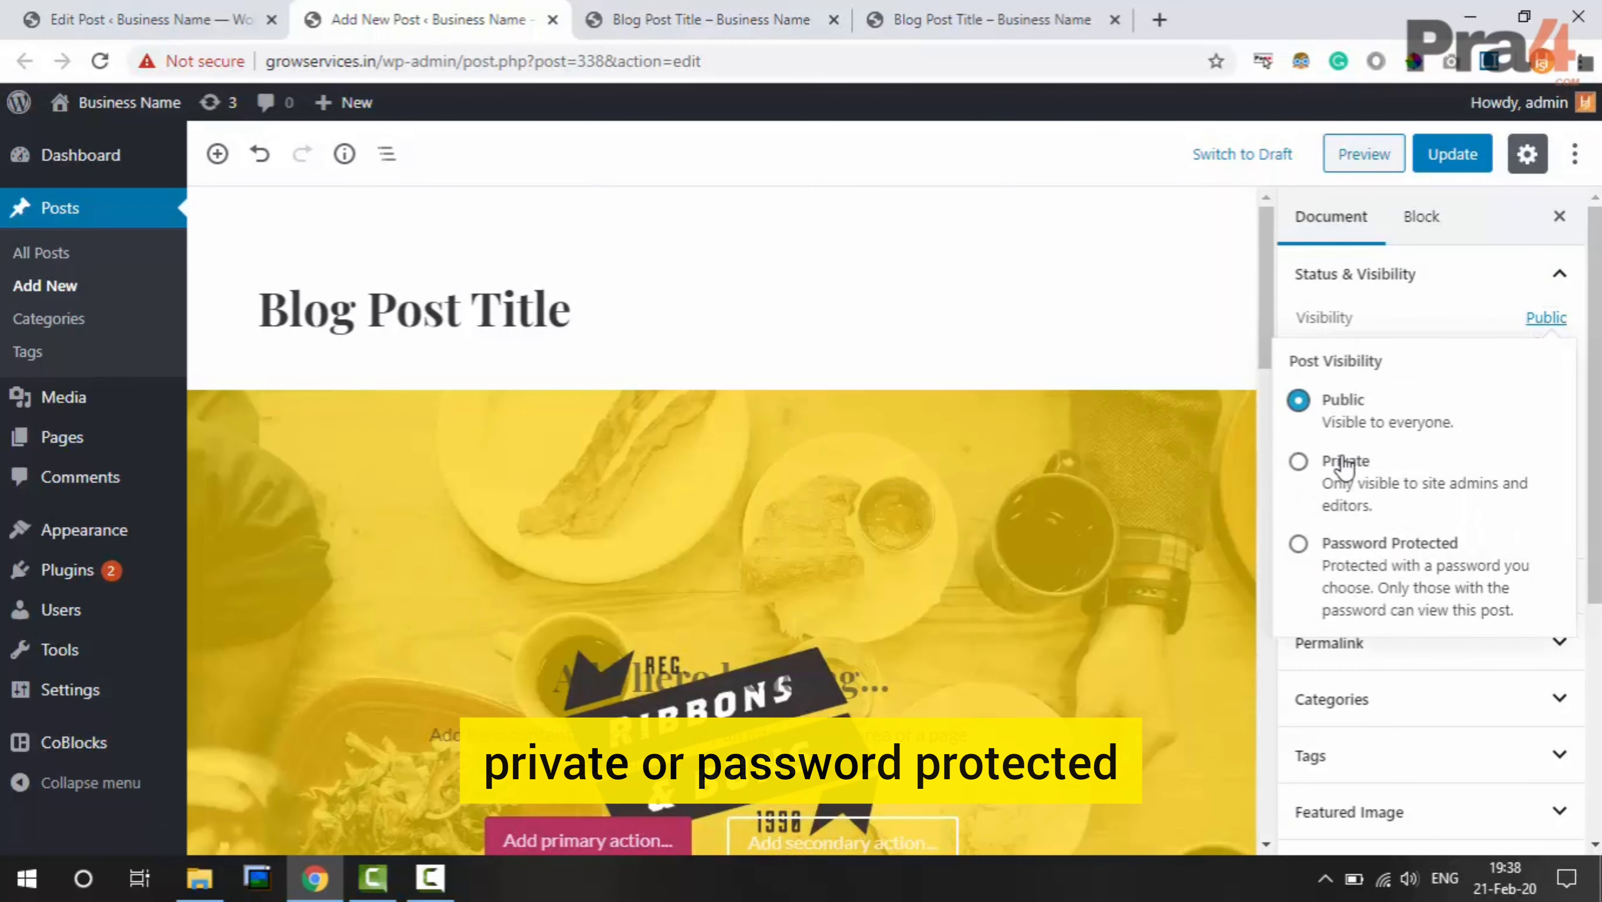
{"action": "left_click", "coordinate": [1546, 319]}
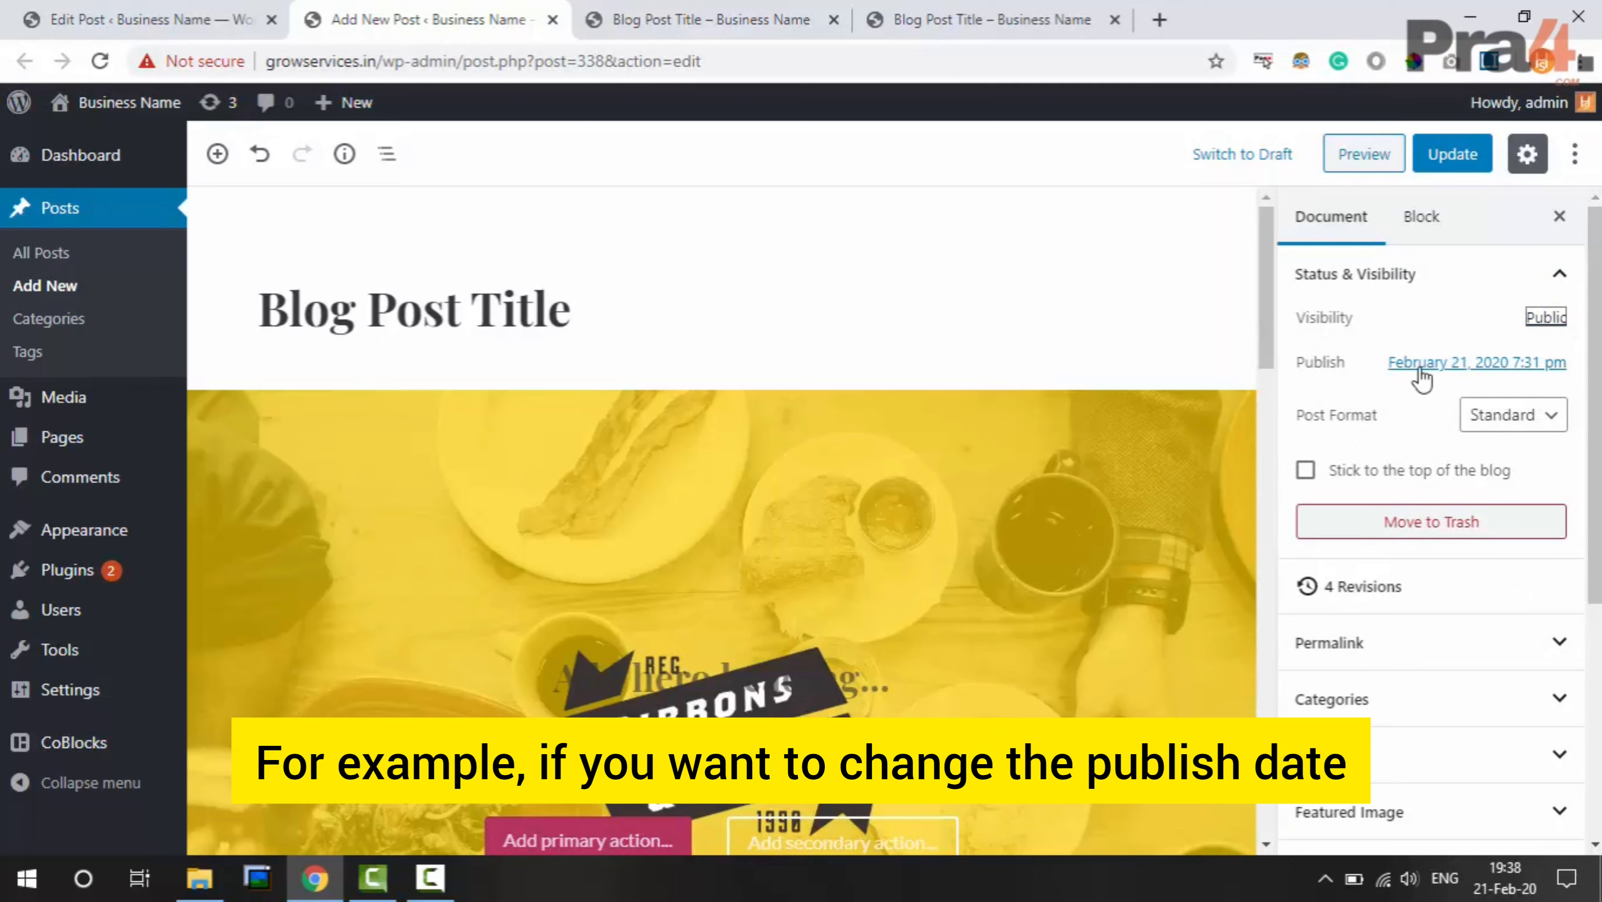
Review the publish date calendar and the list of post formats, closing both without changes
{"action": "left_click", "coordinate": [1456, 366]}
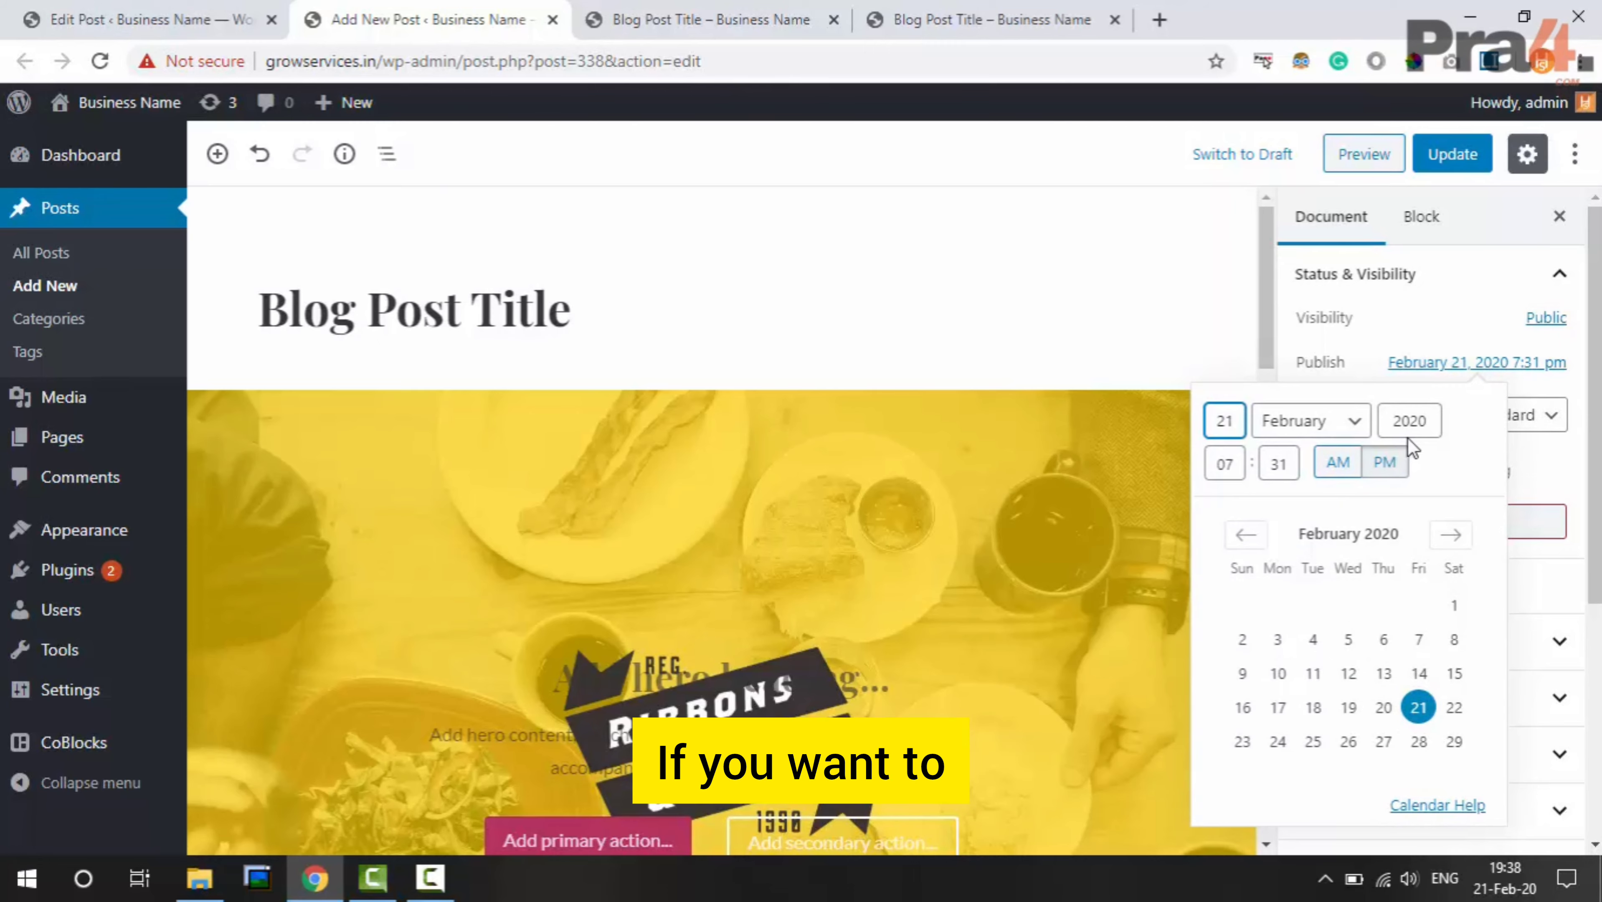
{"action": "left_click", "coordinate": [1453, 366]}
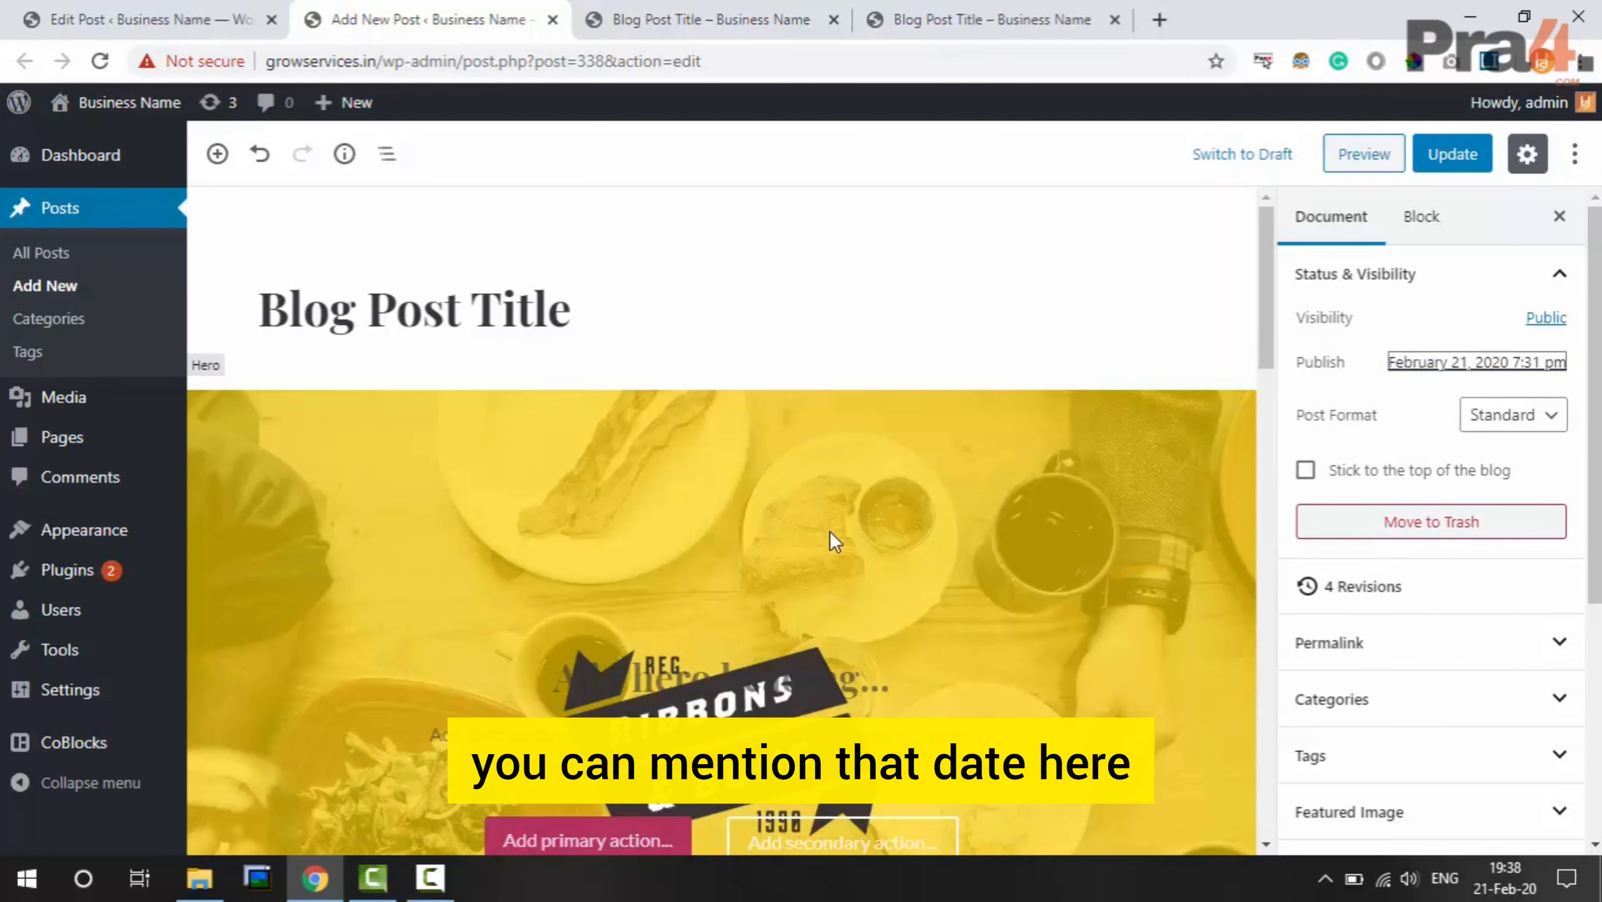
{"action": "left_click", "coordinate": [1458, 368]}
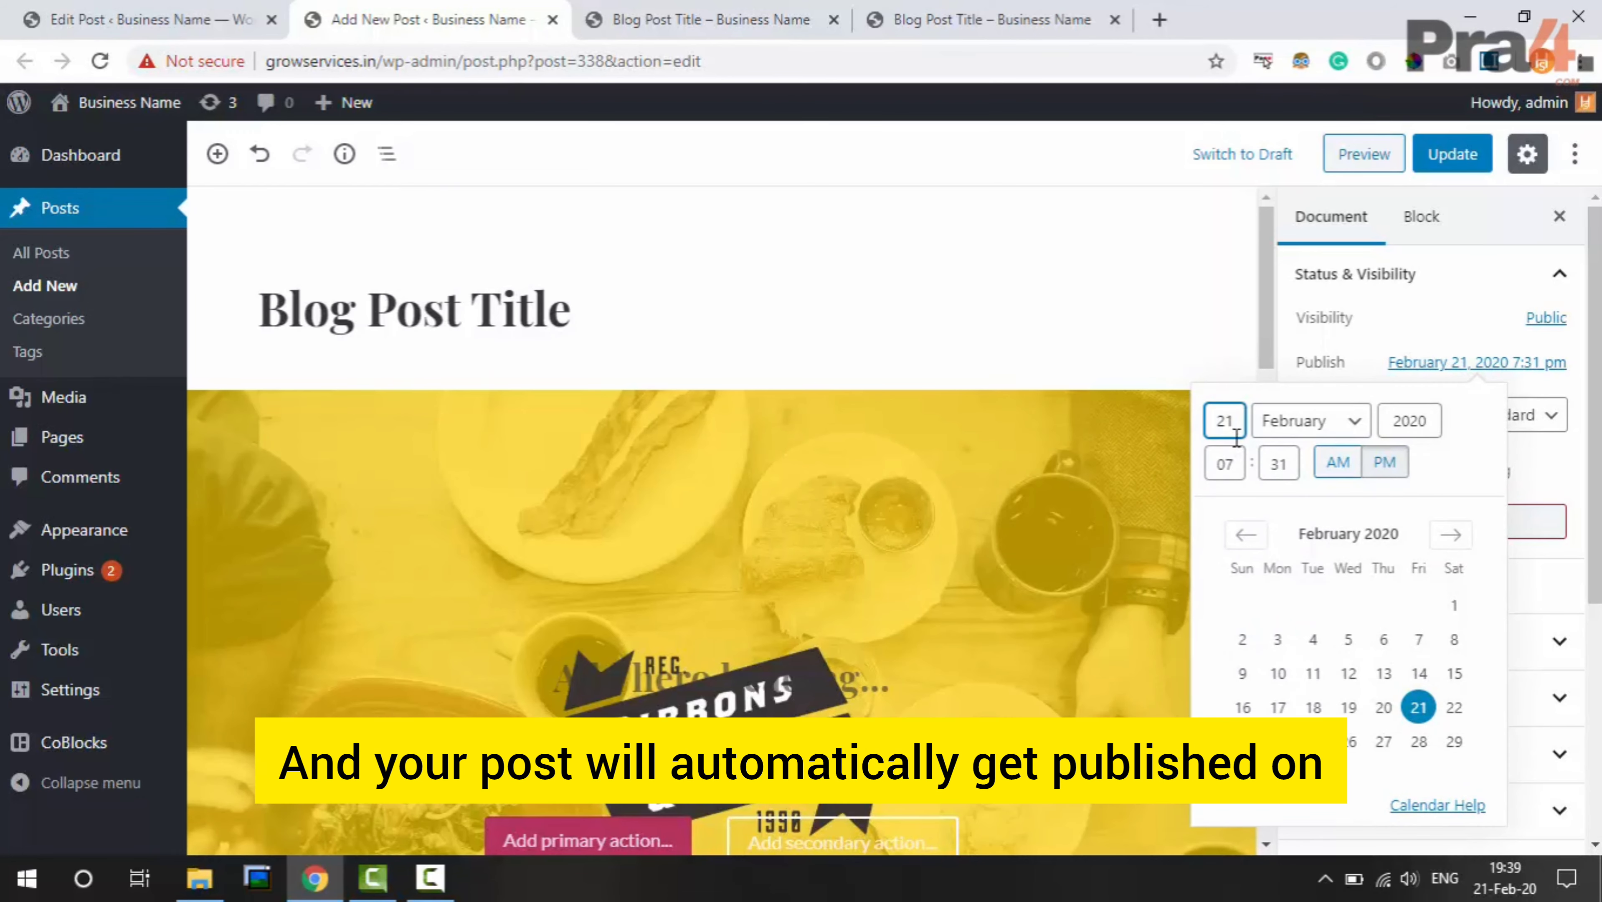
{"action": "left_click", "coordinate": [1486, 372]}
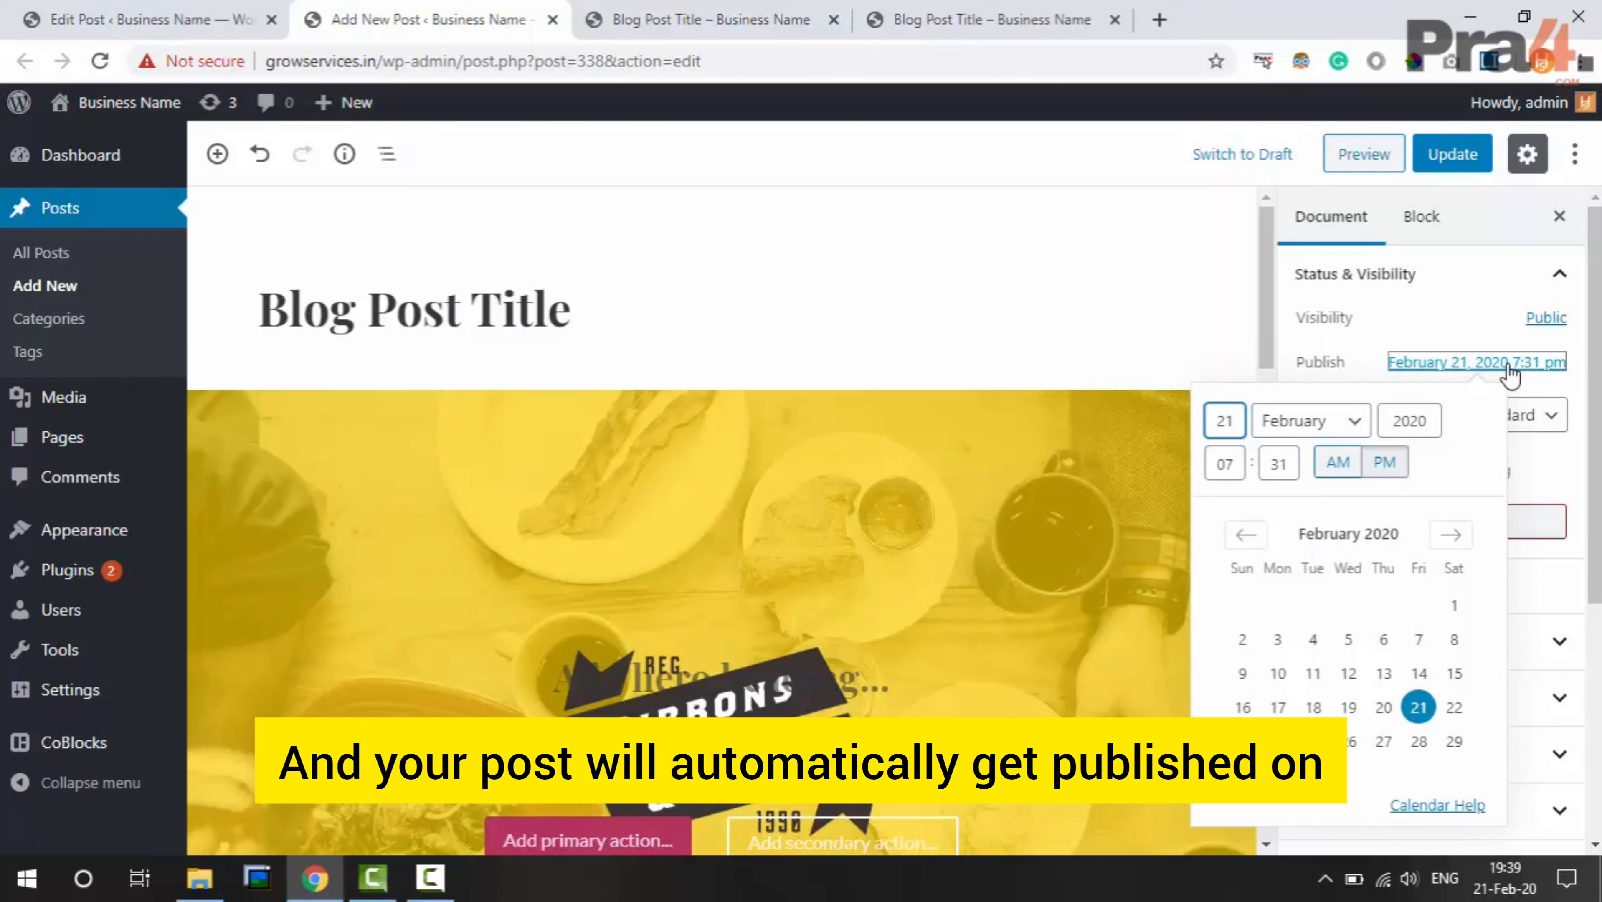
{"action": "left_click", "coordinate": [1524, 418]}
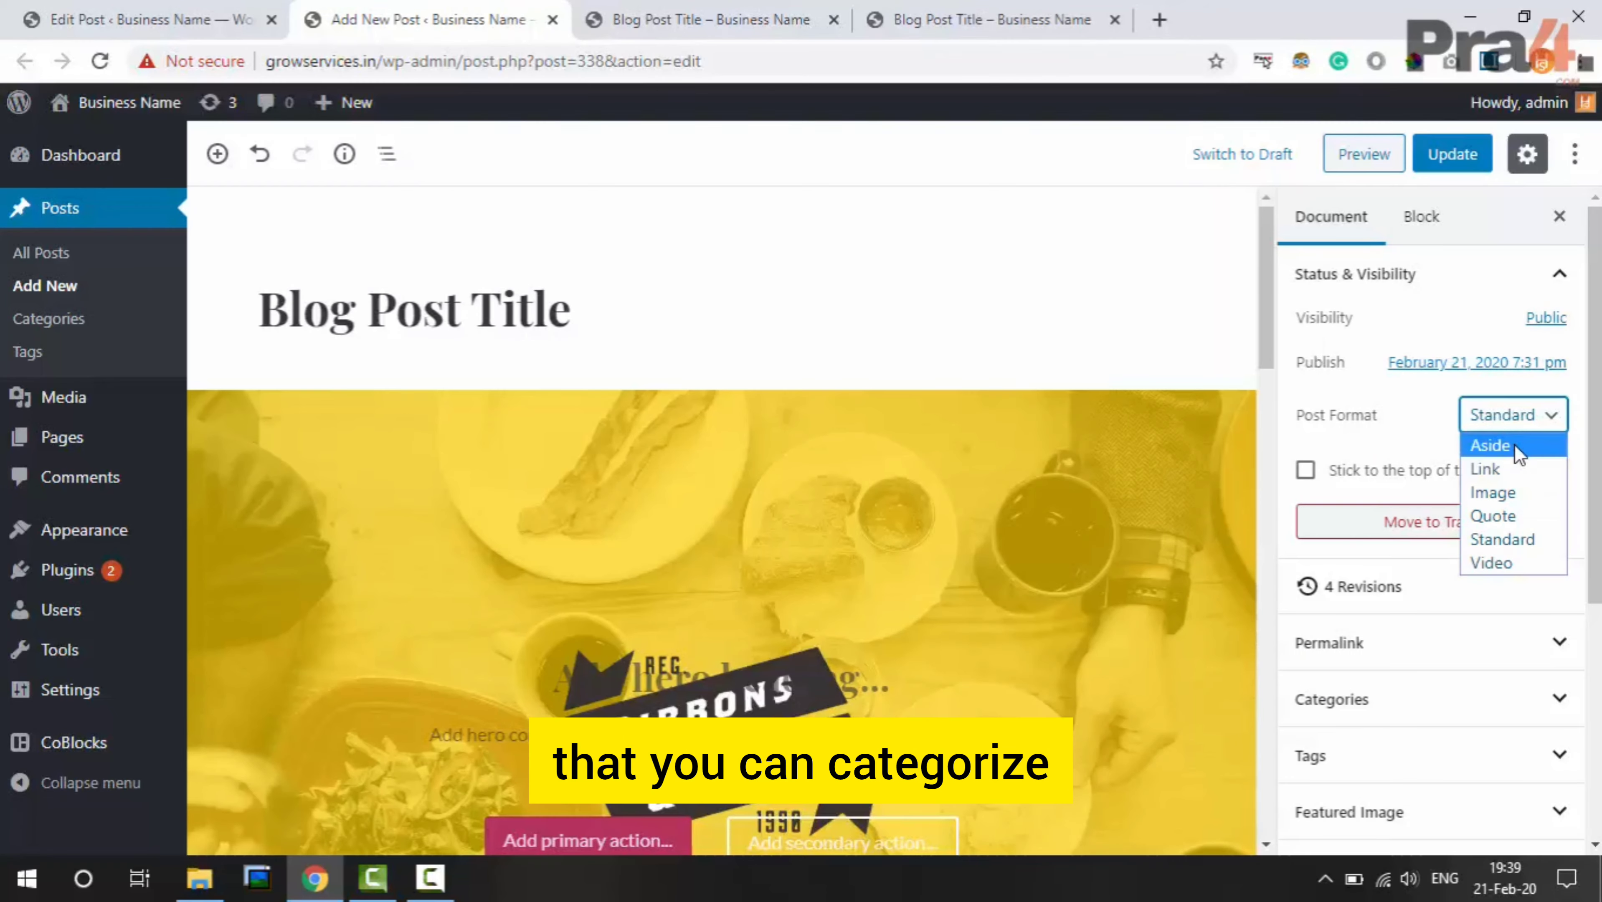
{"action": "left_click", "coordinate": [1517, 420]}
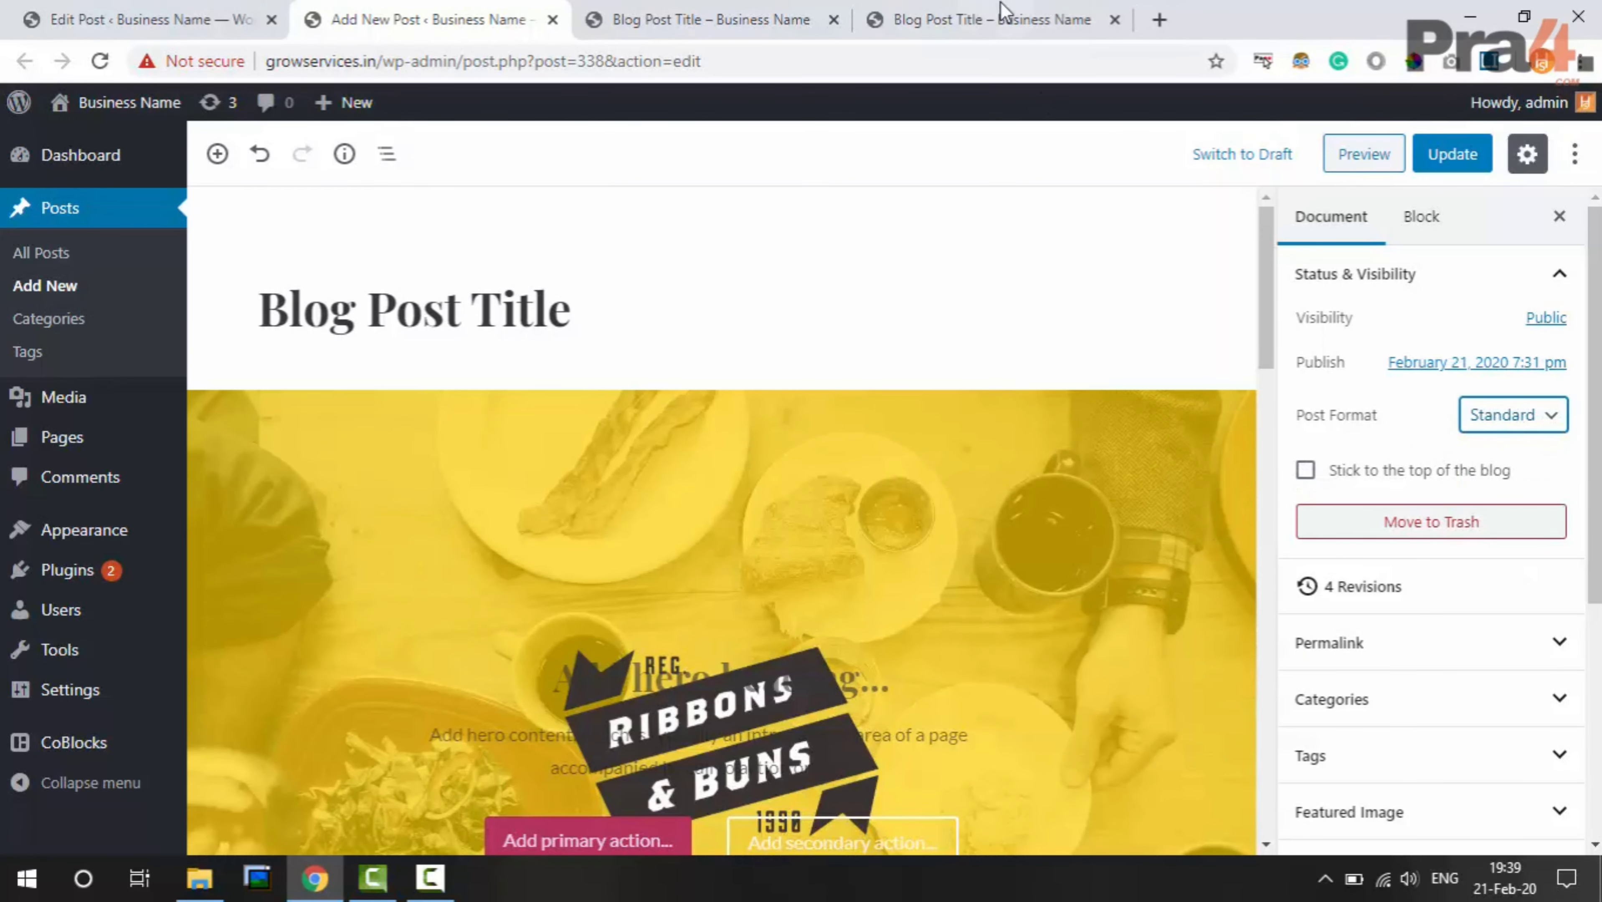
View the header and opening part of the sample hello-world post's live page, and return to the post editor
{"action": "left_click", "coordinate": [914, 14]}
{"action": "scroll", "coordinate": [971, 401], "scroll_direction": "up", "scroll_amount": 10}
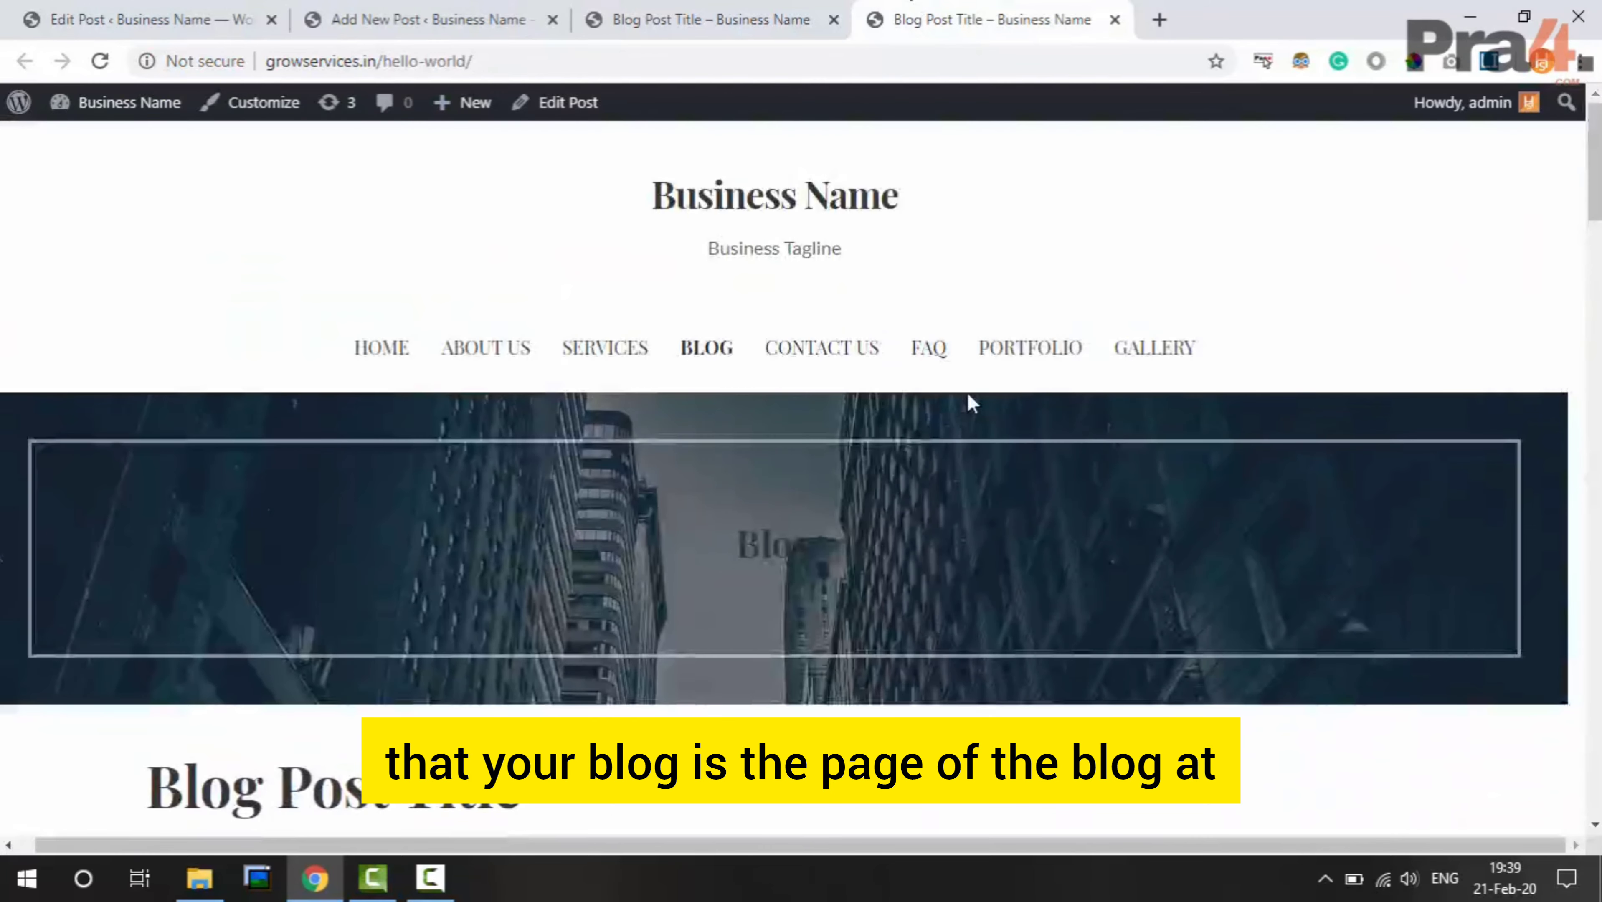
{"action": "scroll", "coordinate": [1023, 422], "scroll_direction": "down", "scroll_amount": 5}
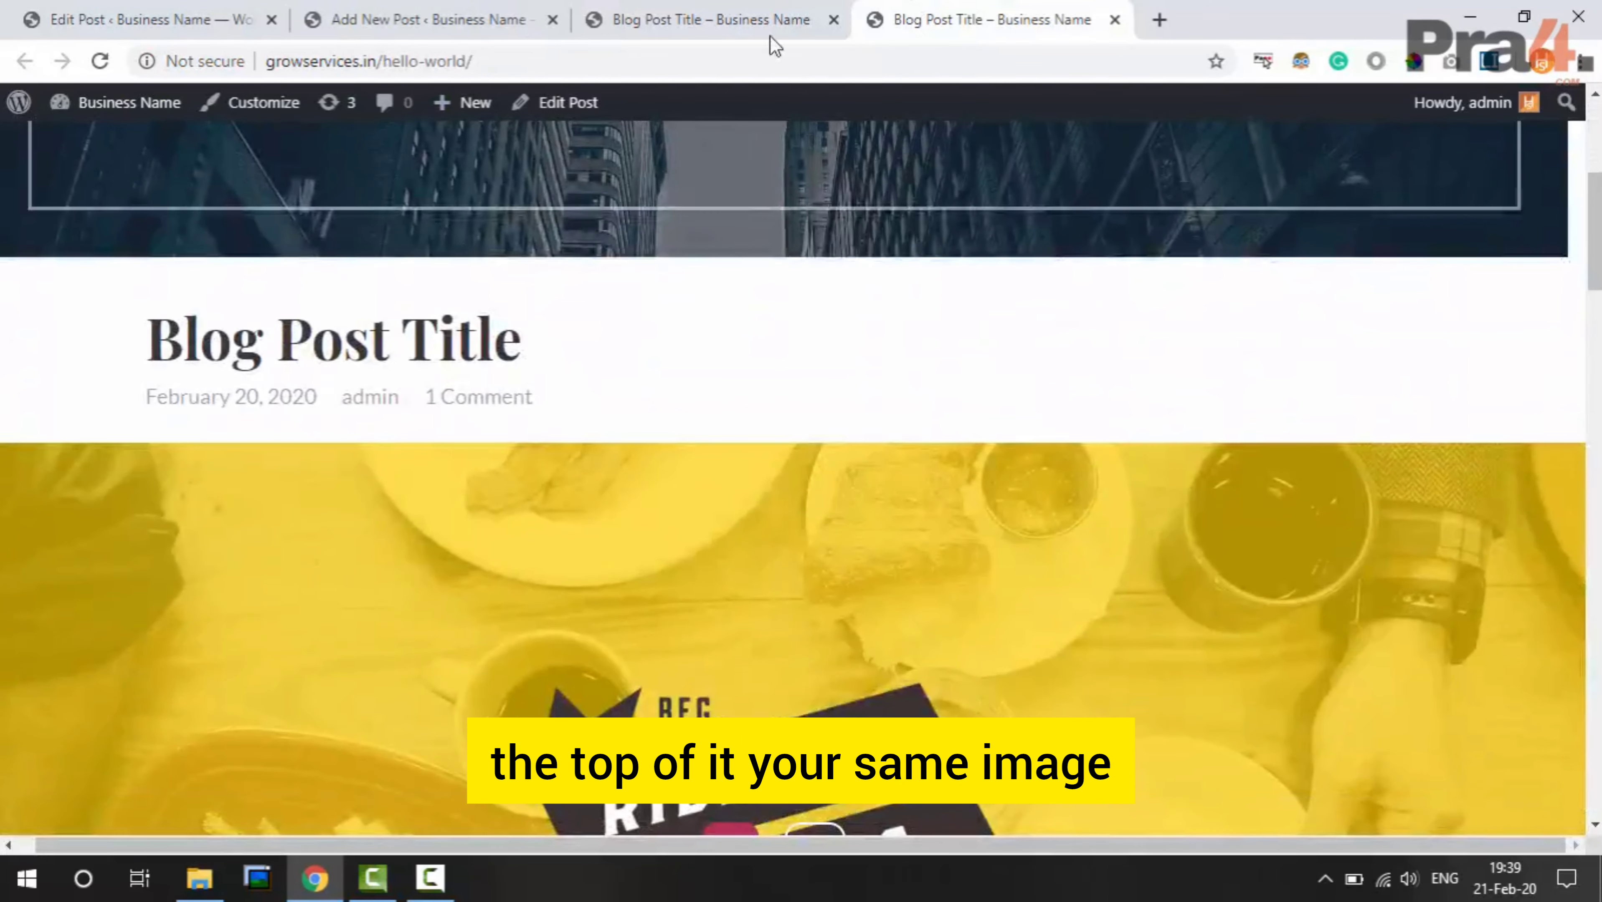
{"action": "left_click", "coordinate": [477, 9]}
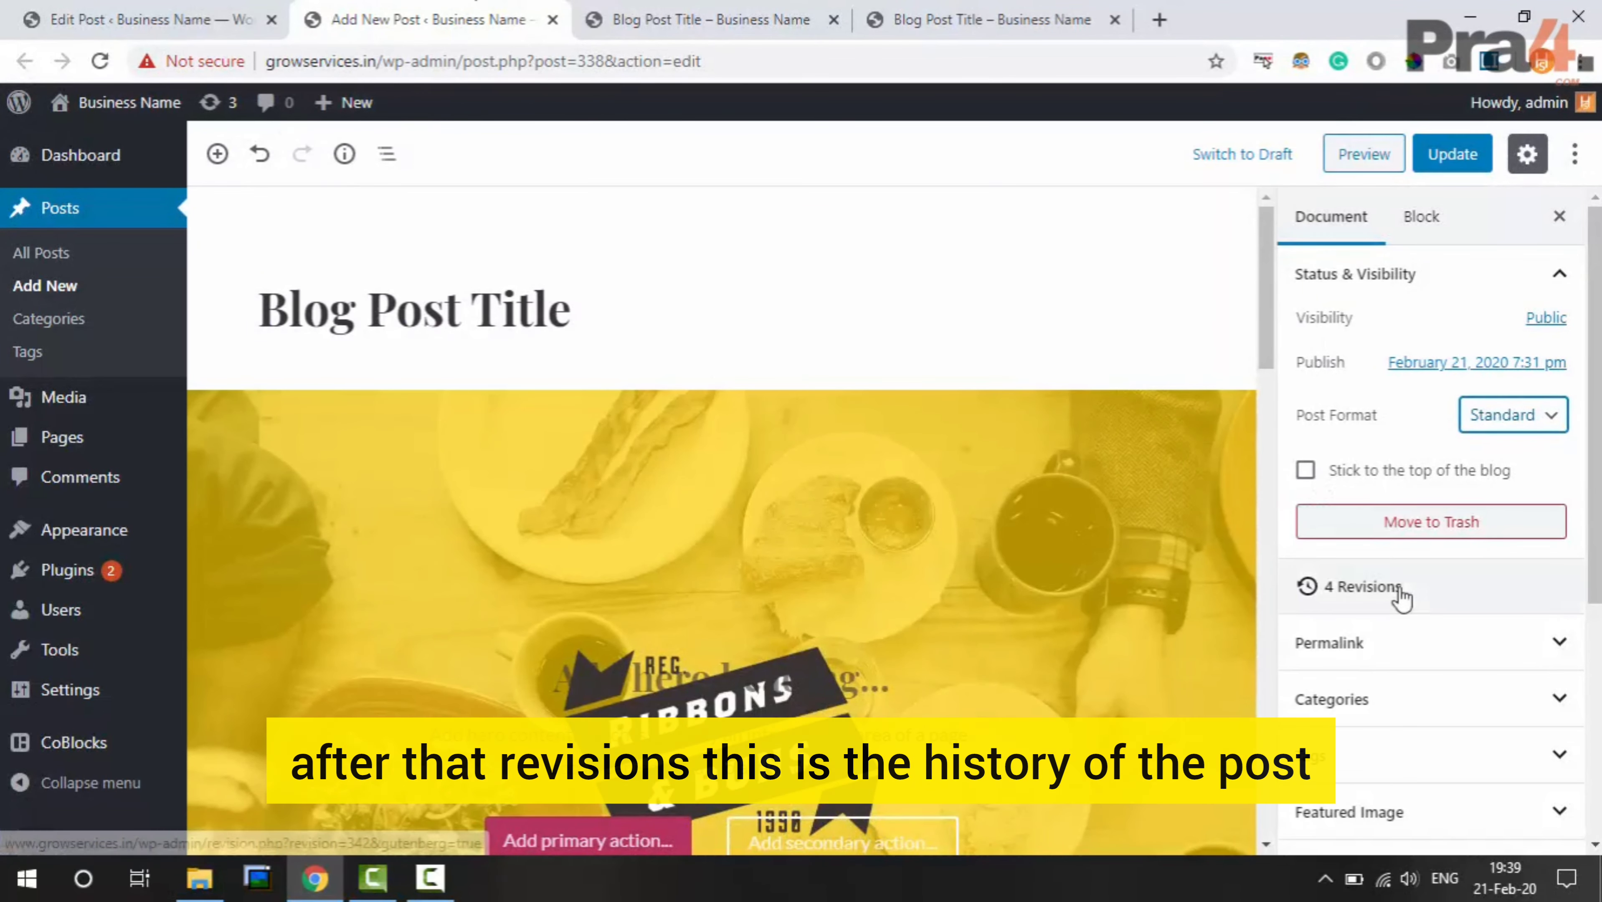
Open the post's revision comparison and go back to the editor without restoring a revision
{"action": "left_click", "coordinate": [1438, 601]}
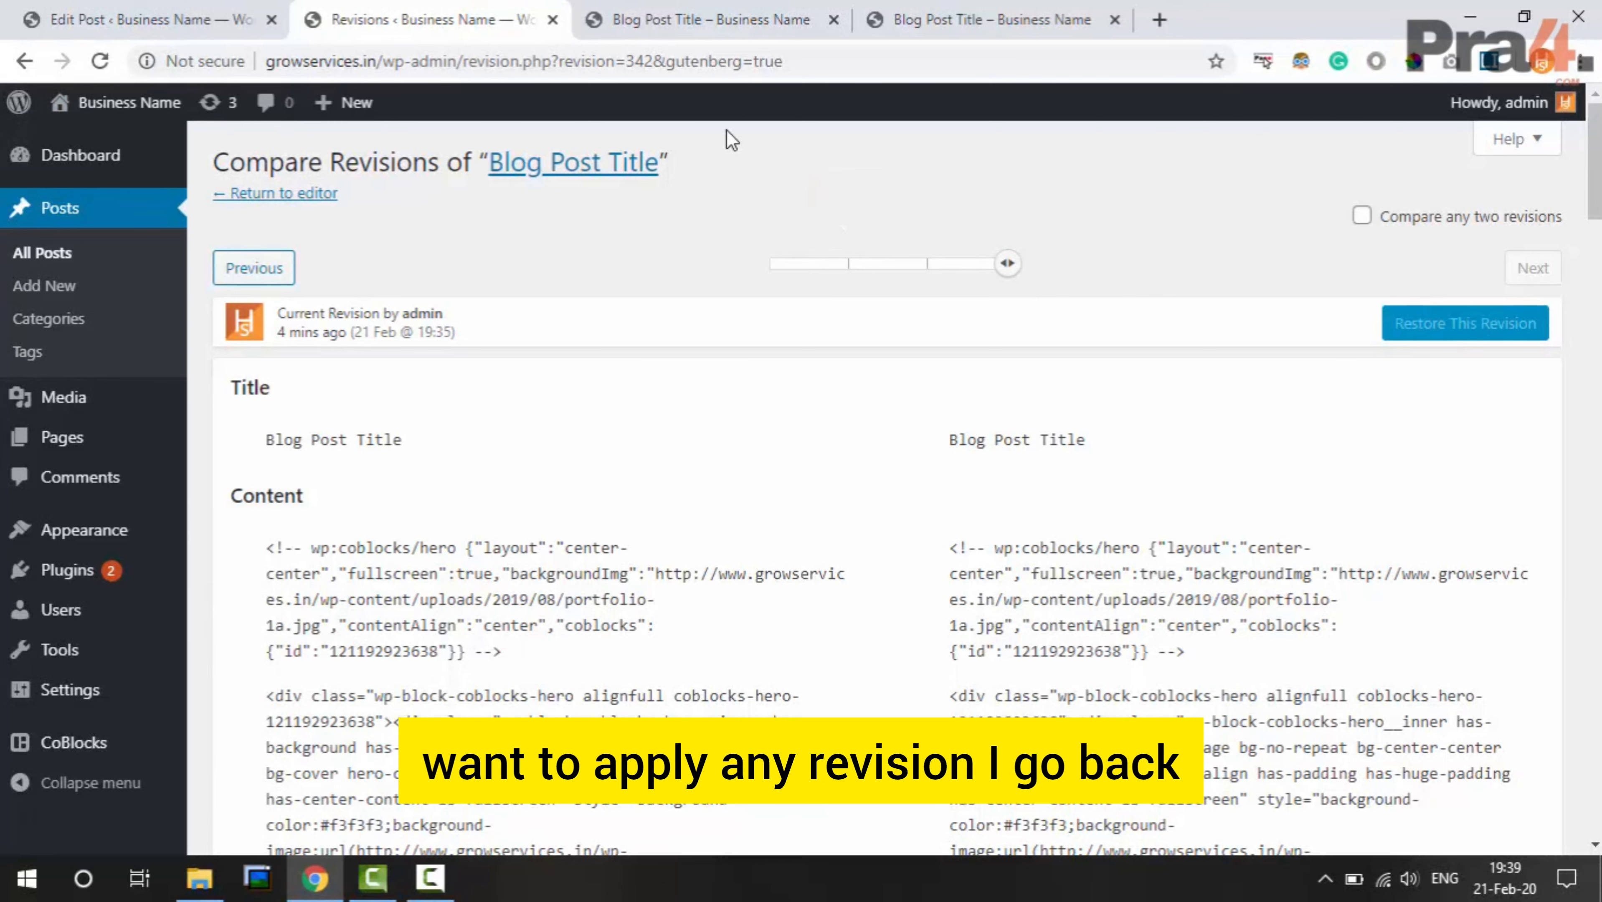
{"action": "left_click", "coordinate": [27, 60]}
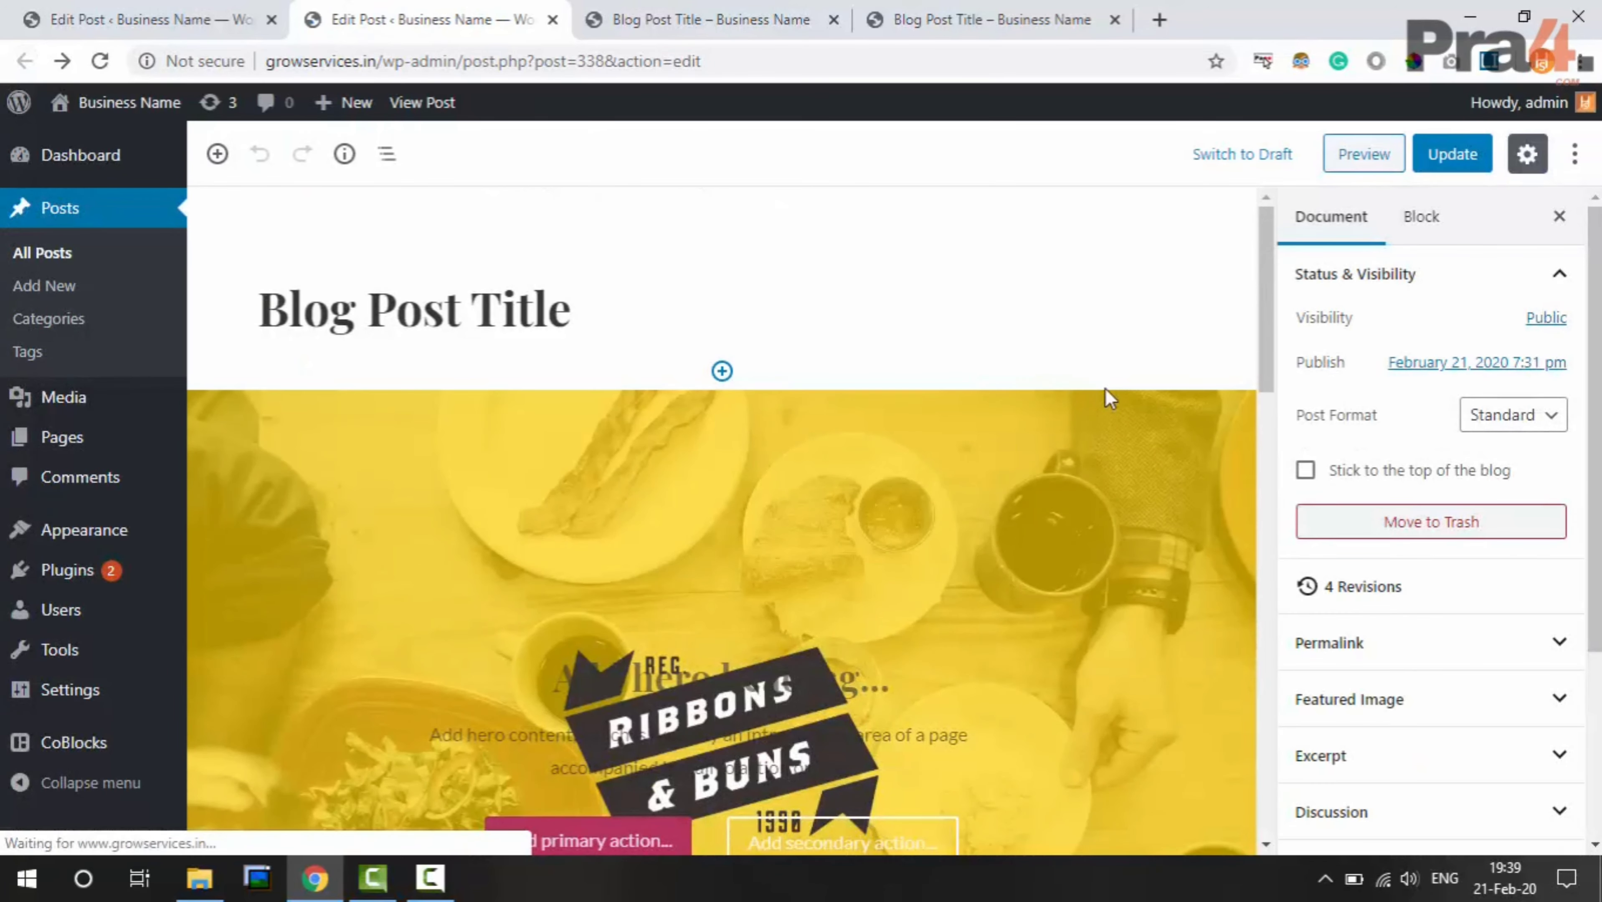
Review the post's Permalink, Categories and Tags settings one after another, collapsing each section without changes
{"action": "scroll", "coordinate": [1451, 506], "scroll_direction": "down", "scroll_amount": 5}
{"action": "left_click", "coordinate": [1537, 323]}
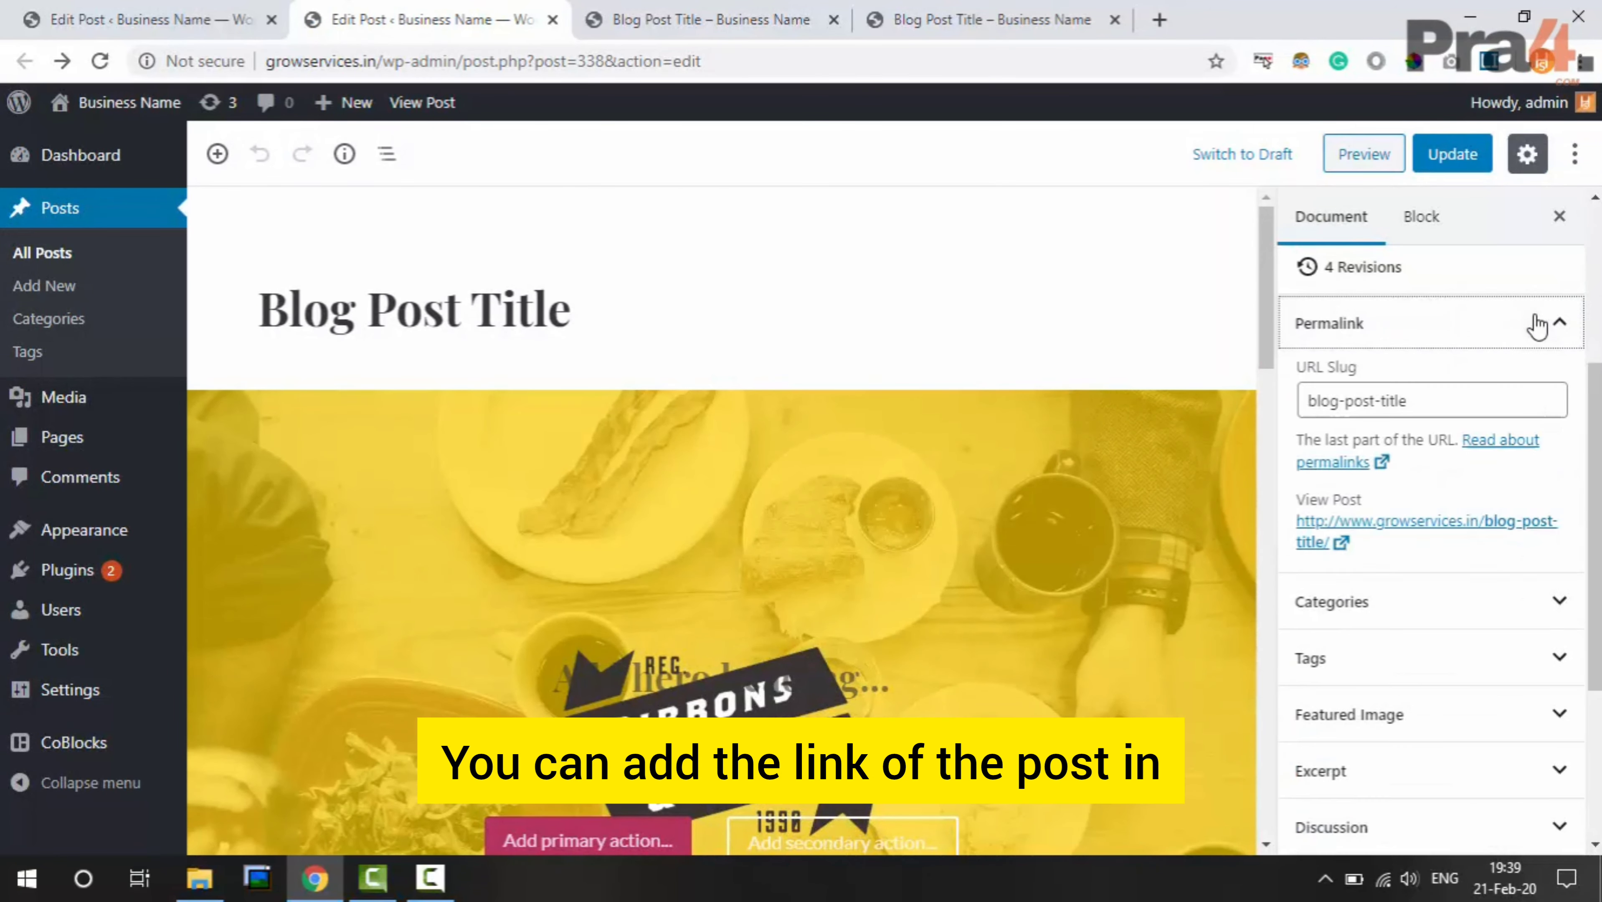
{"action": "left_click", "coordinate": [1537, 323]}
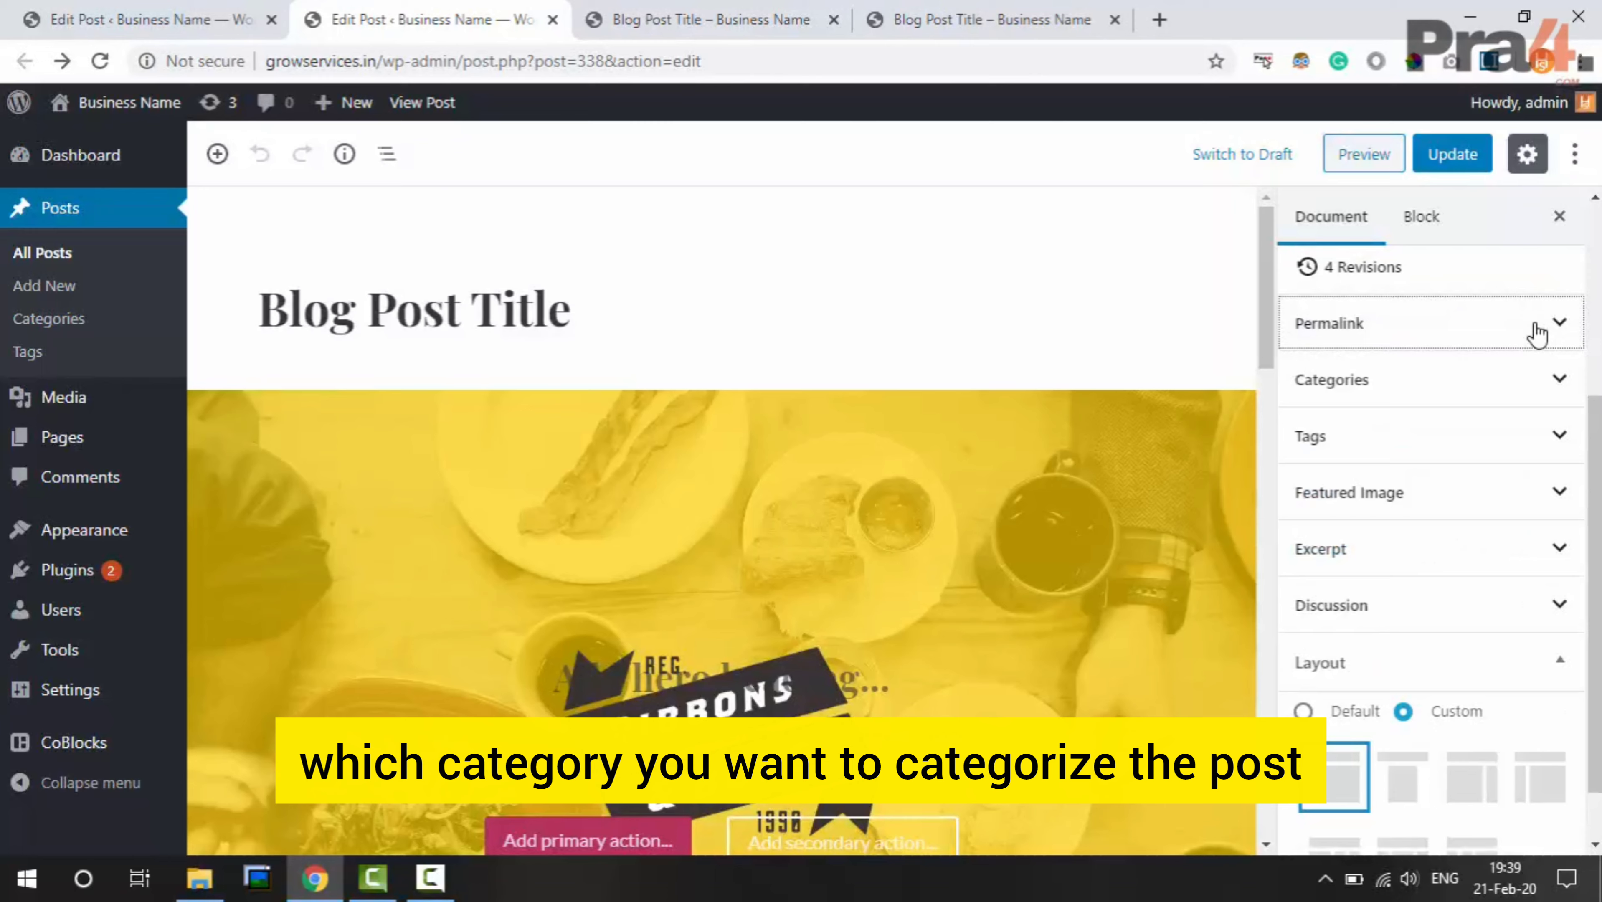
{"action": "left_click", "coordinate": [1528, 393]}
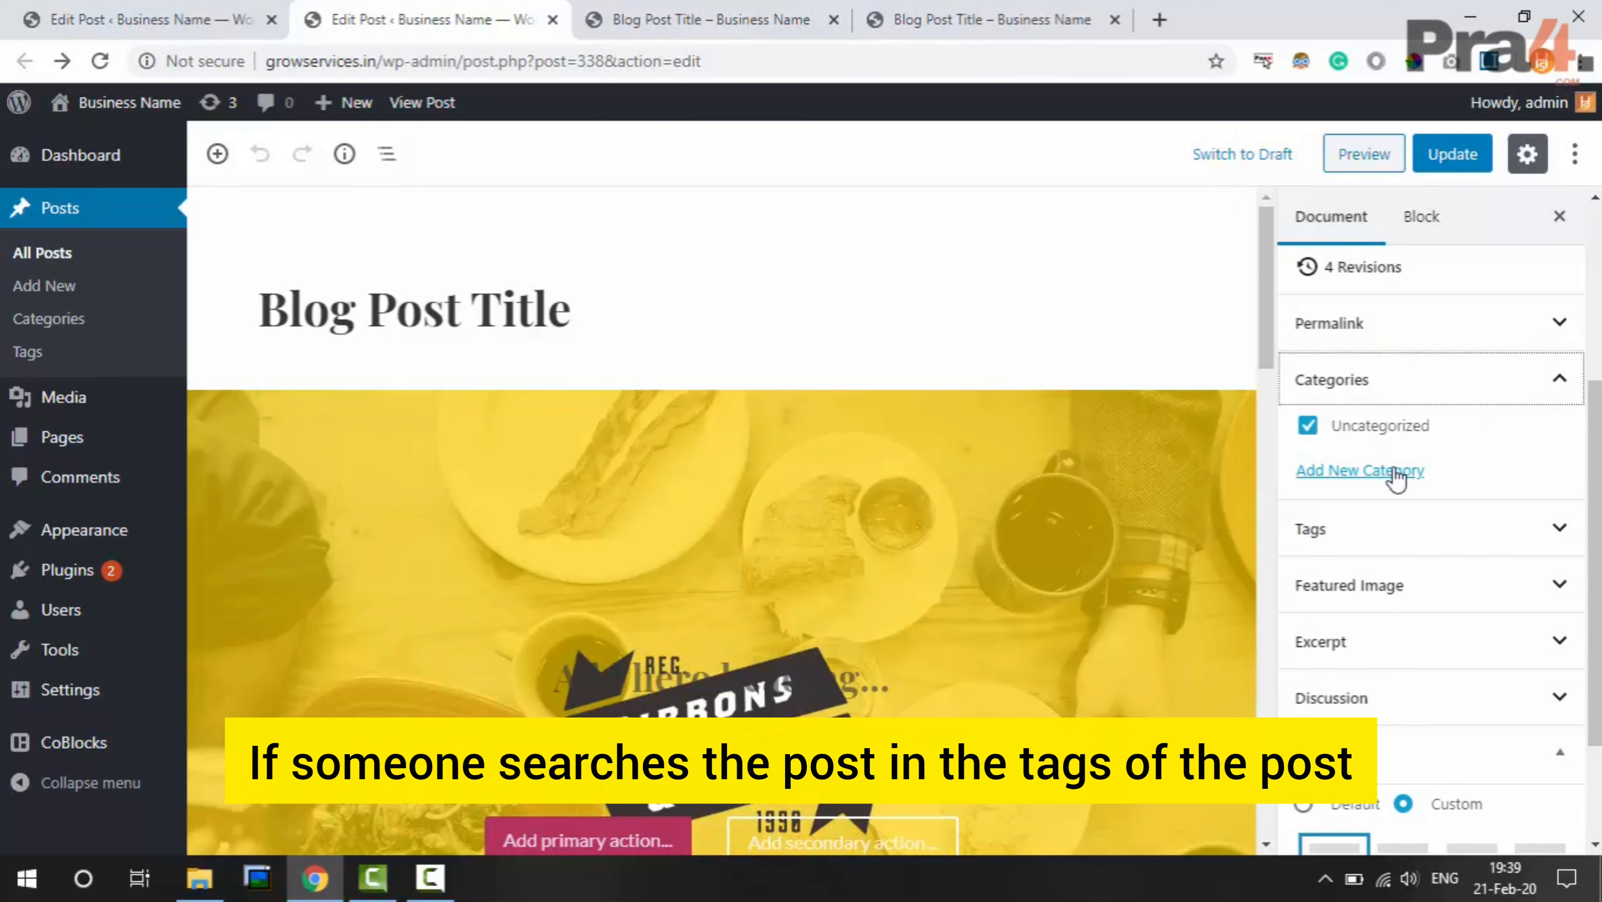
{"action": "left_click", "coordinate": [1550, 392]}
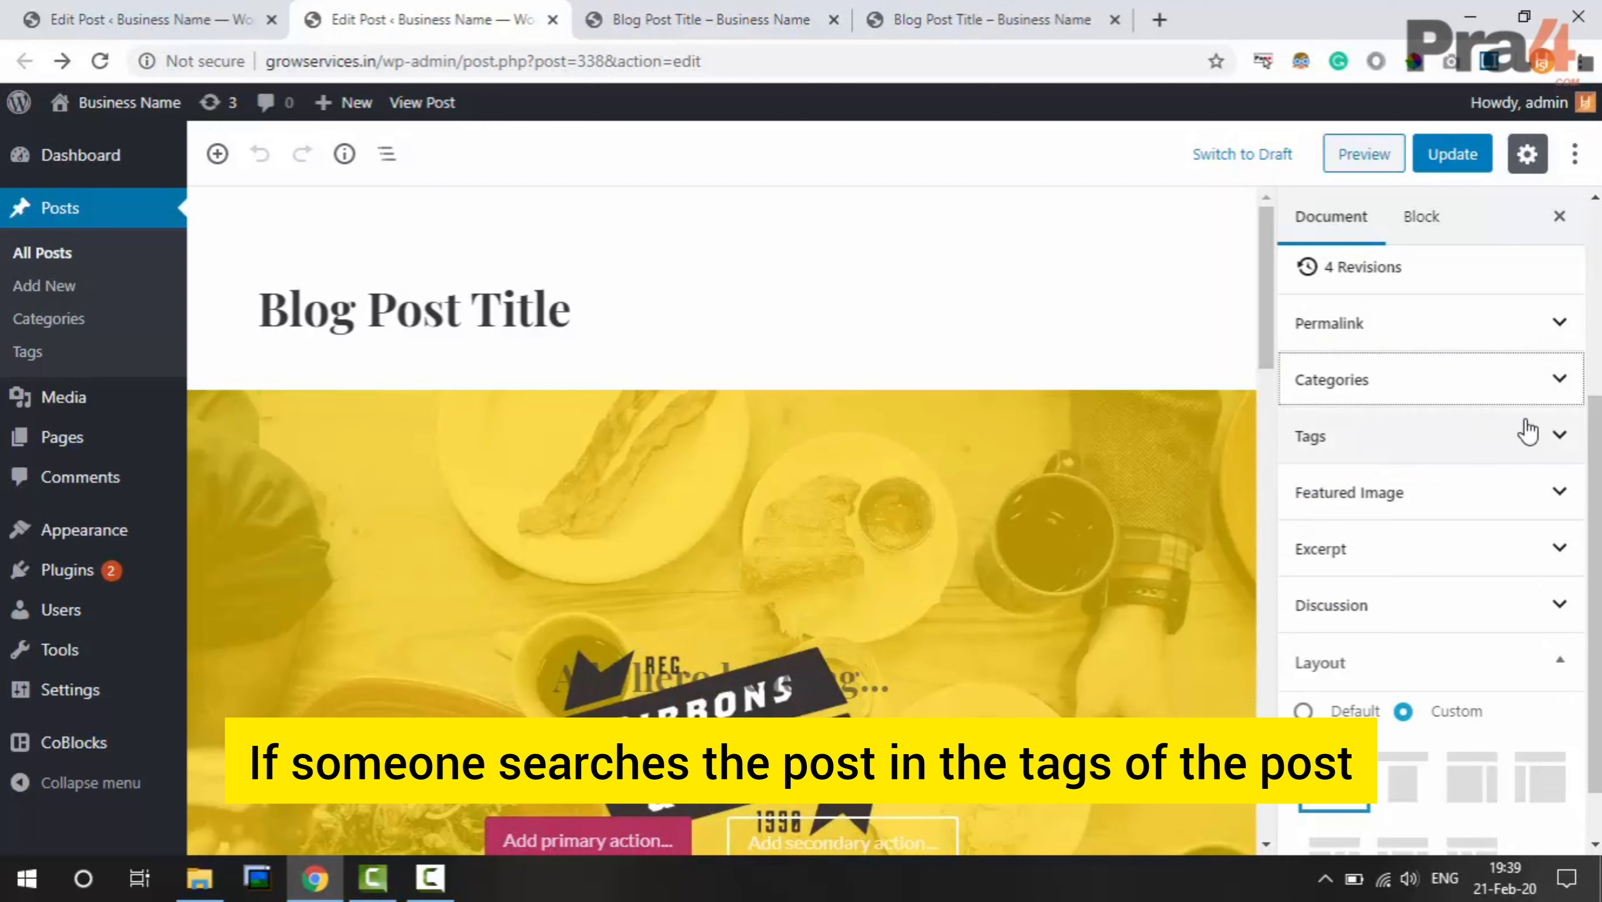
{"action": "left_click", "coordinate": [1528, 432]}
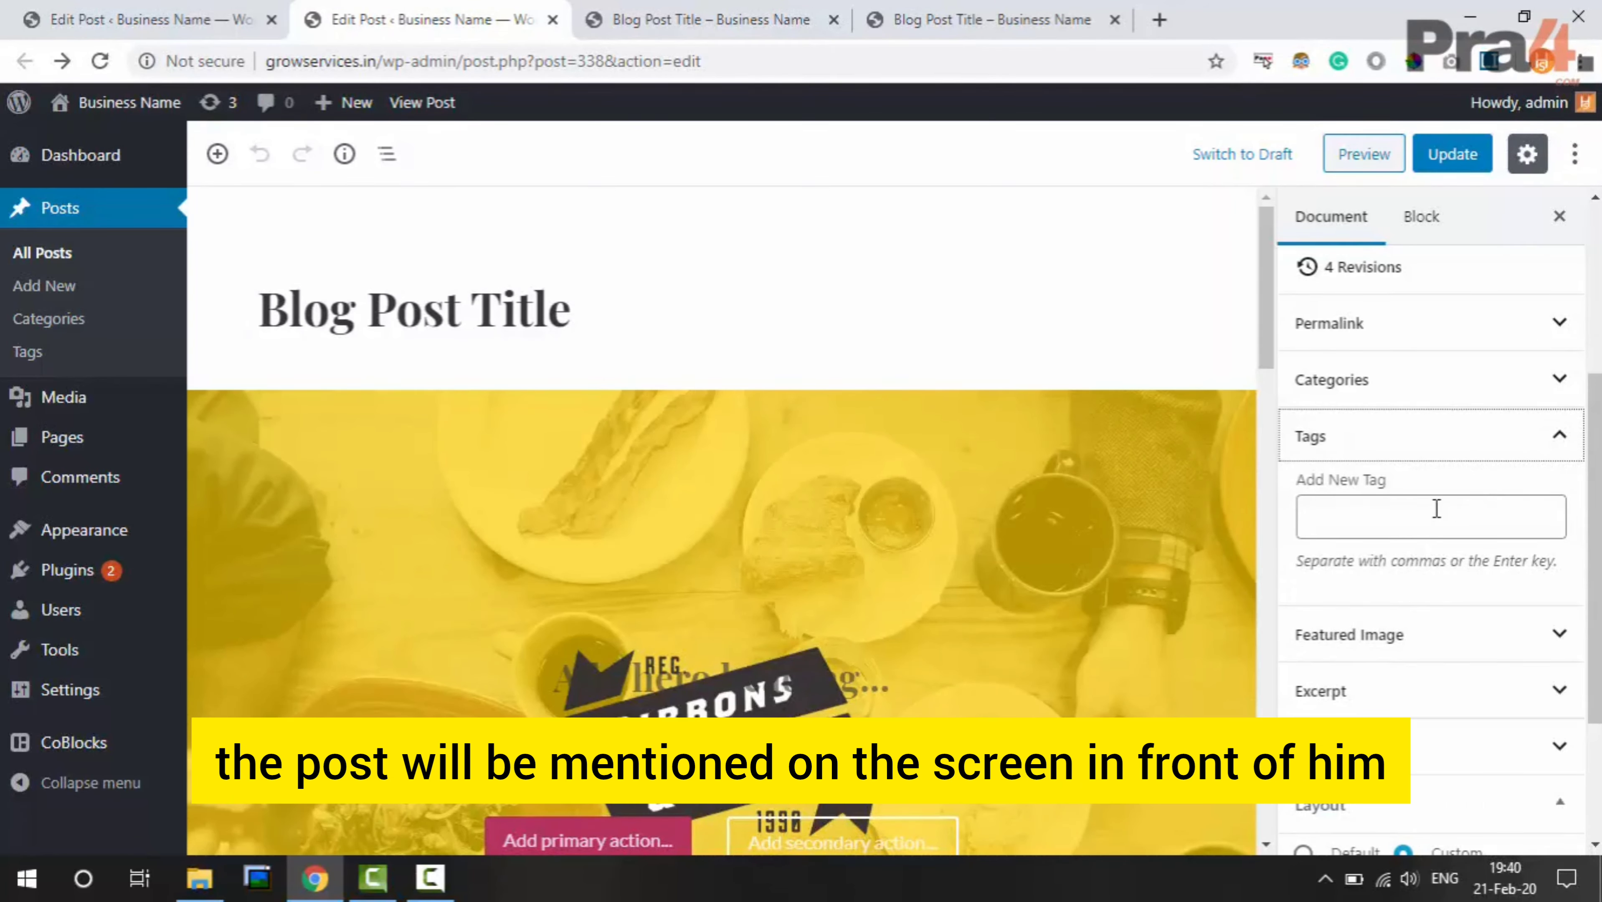
{"action": "left_click", "coordinate": [1420, 436]}
Set the blue misty landscape with the white hexagonal logo from the media library as featured image and update the post
{"action": "left_click", "coordinate": [1525, 505]}
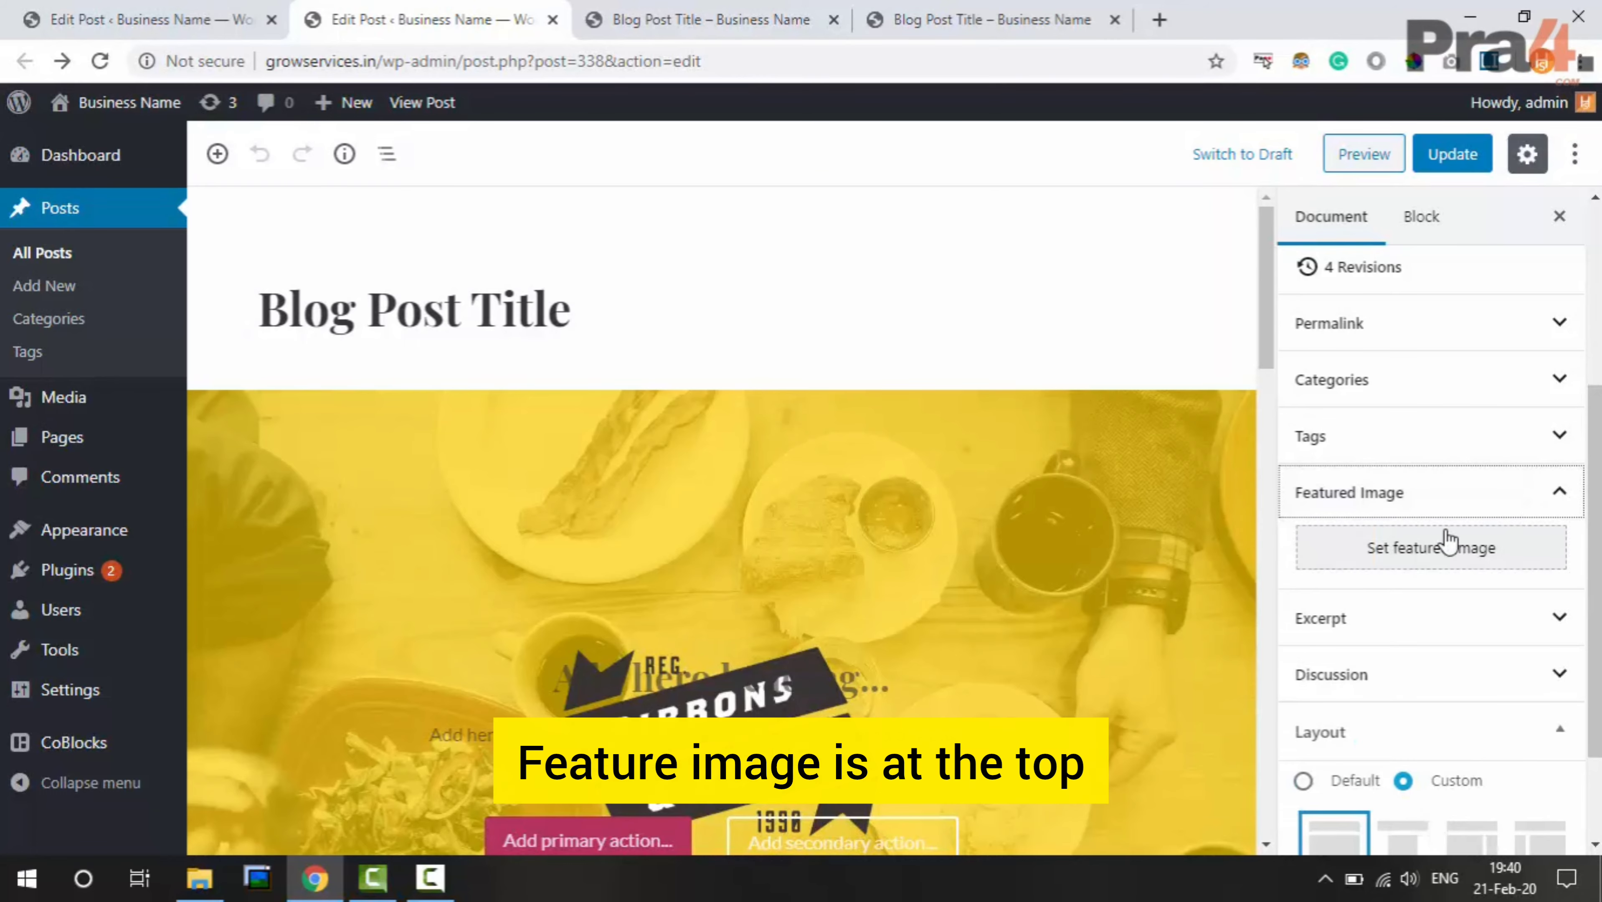
{"action": "left_click", "coordinate": [1429, 557]}
{"action": "left_click", "coordinate": [291, 551]}
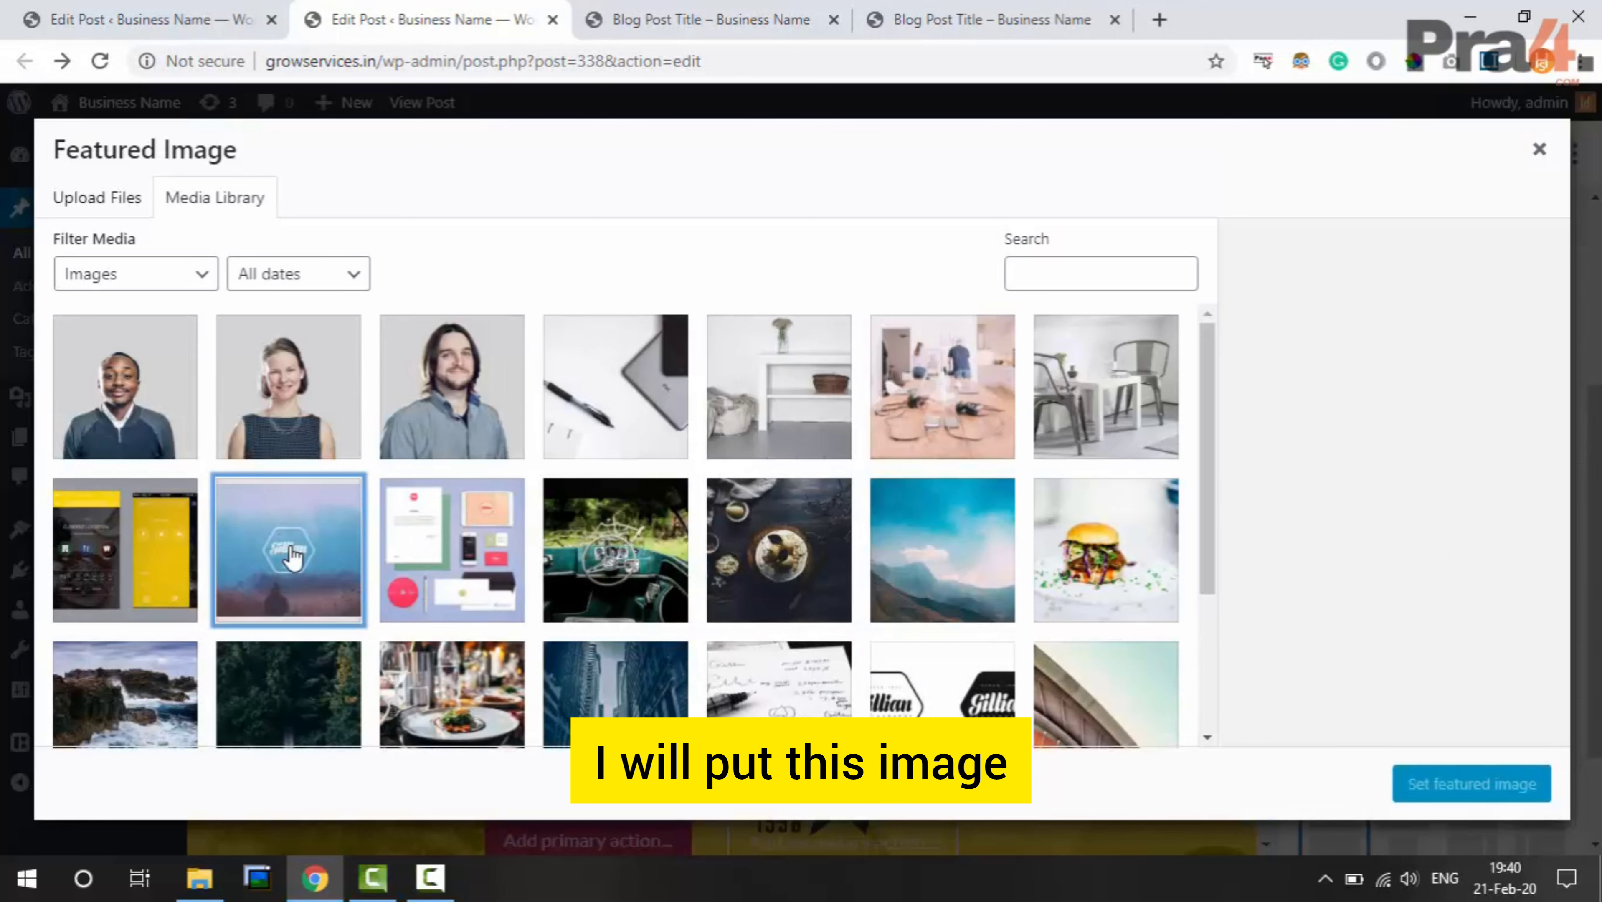
{"action": "left_click", "coordinate": [1481, 783]}
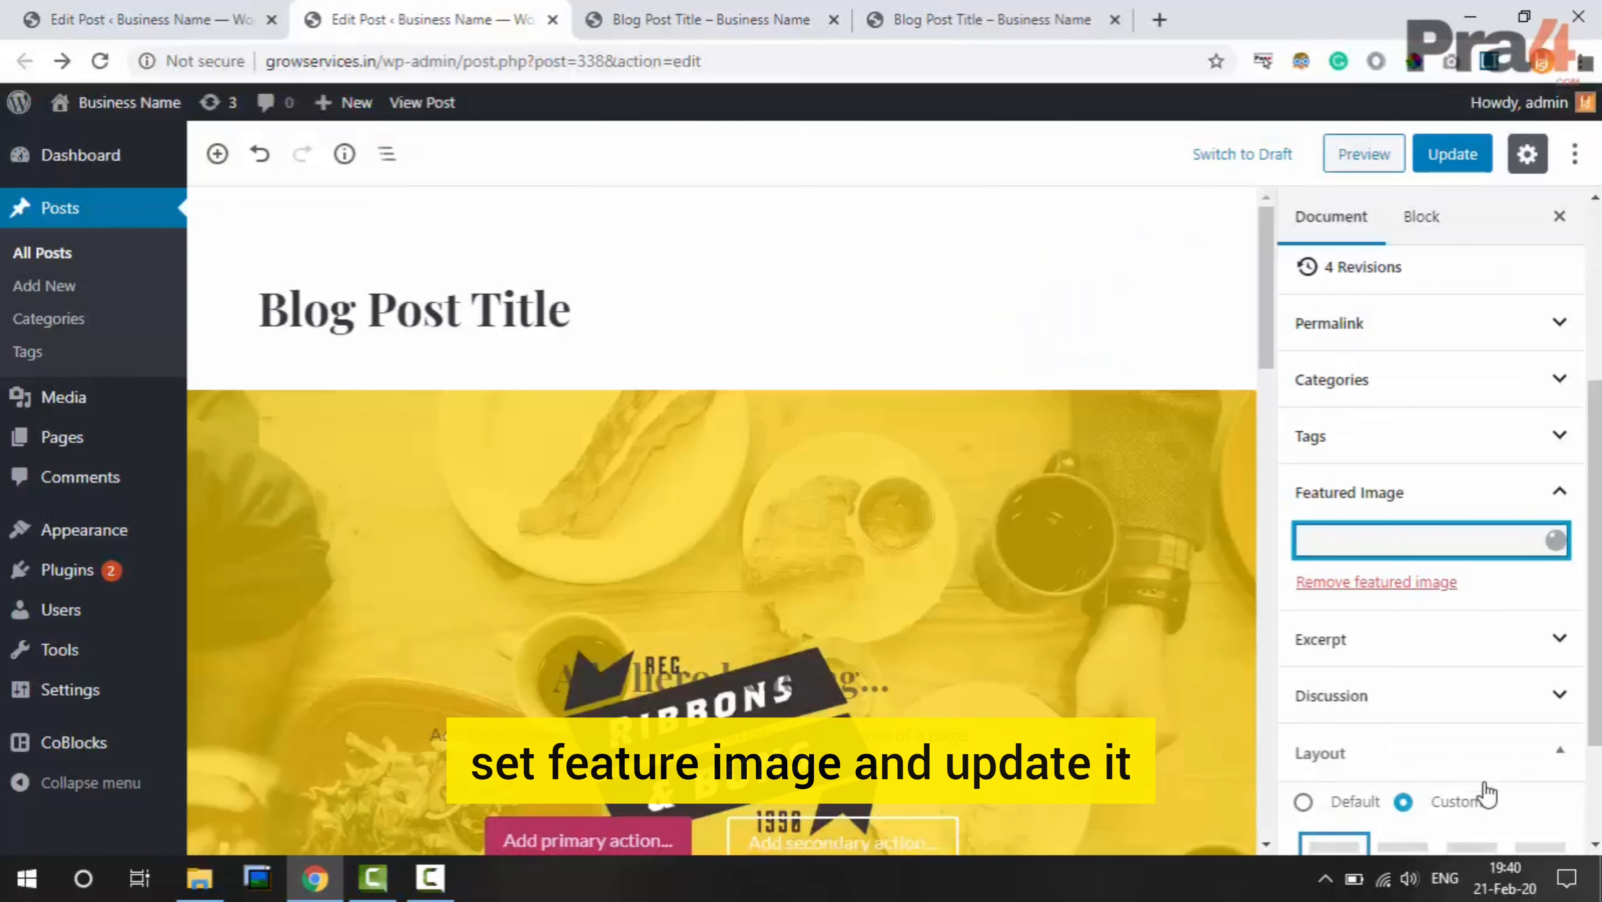
{"action": "left_click", "coordinate": [1443, 162]}
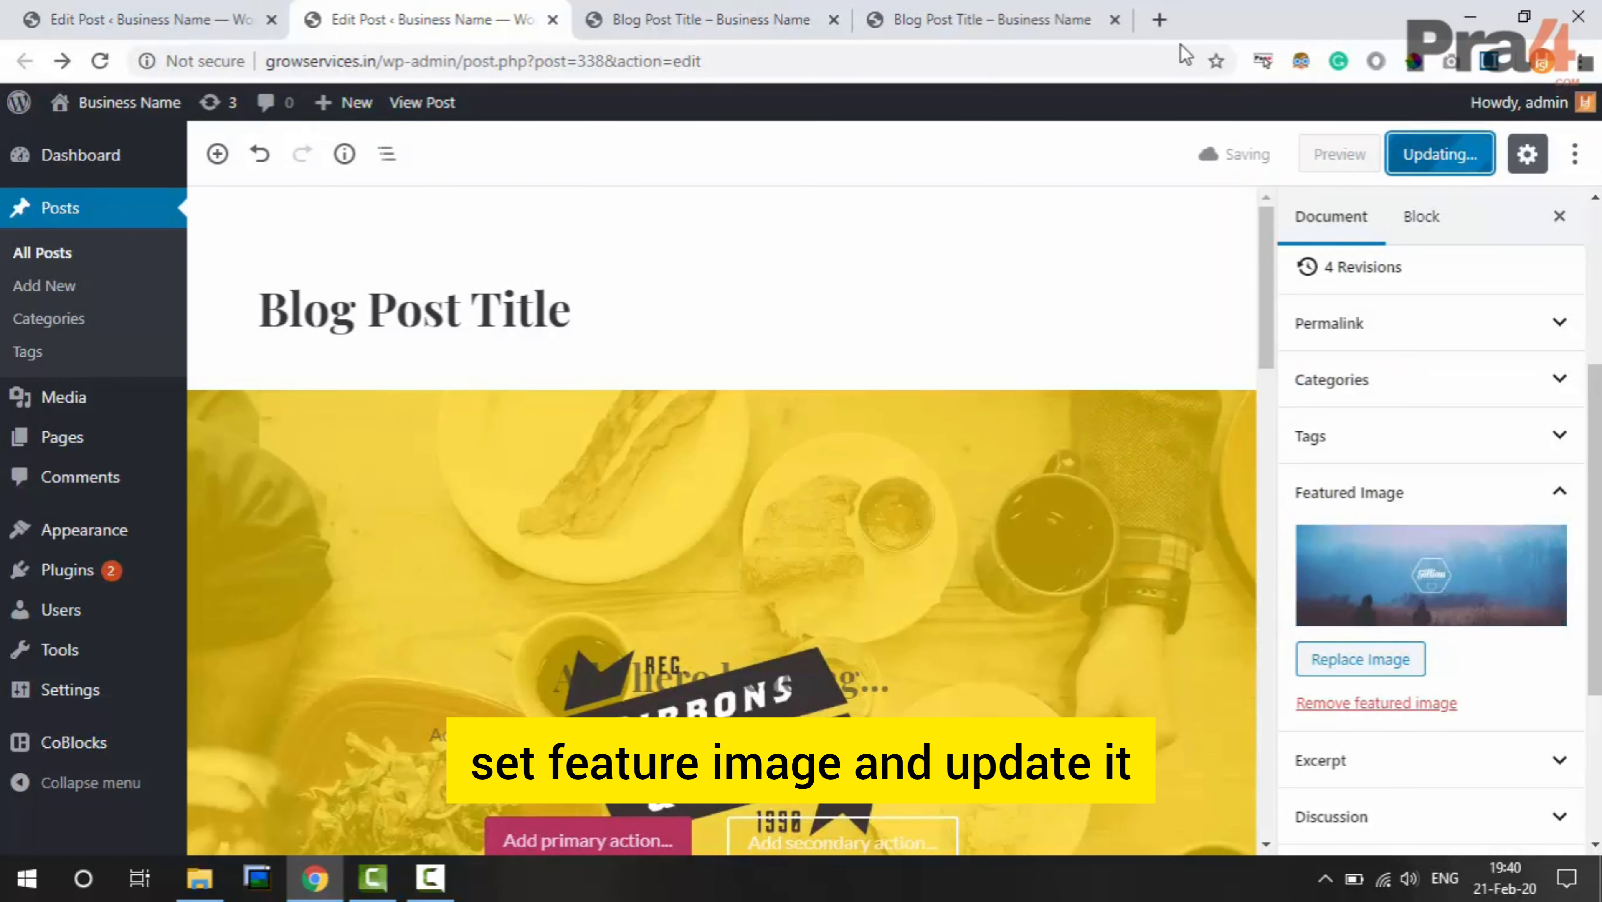
Reload the published blog-post-title page to check its header image, and return to the post editor
{"action": "left_click", "coordinate": [754, 14]}
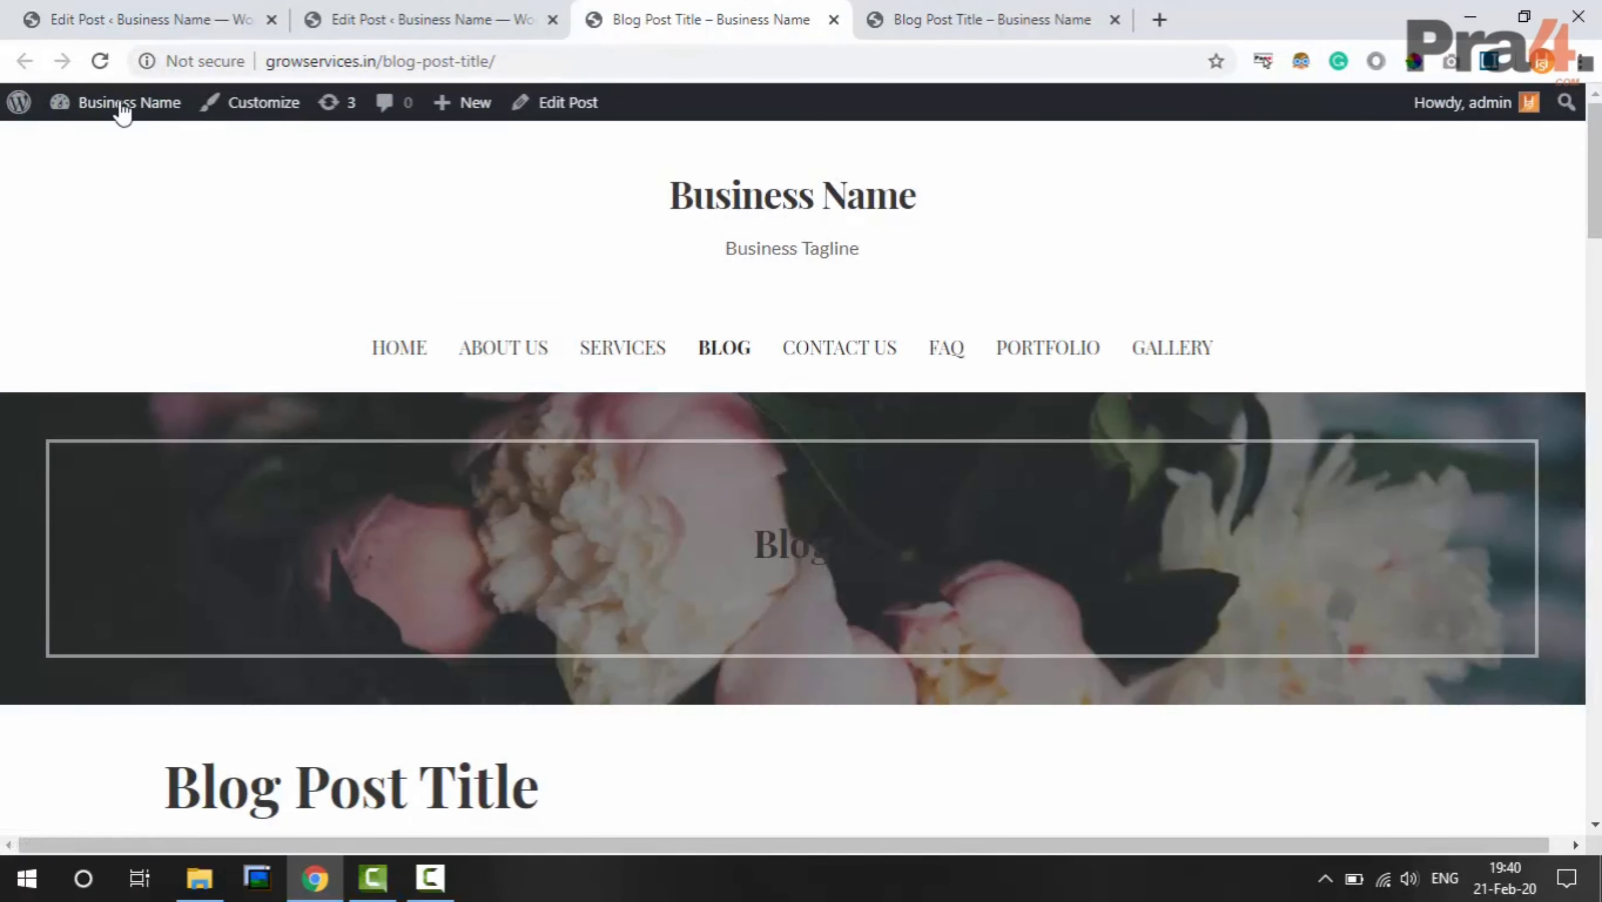
{"action": "left_click", "coordinate": [100, 61]}
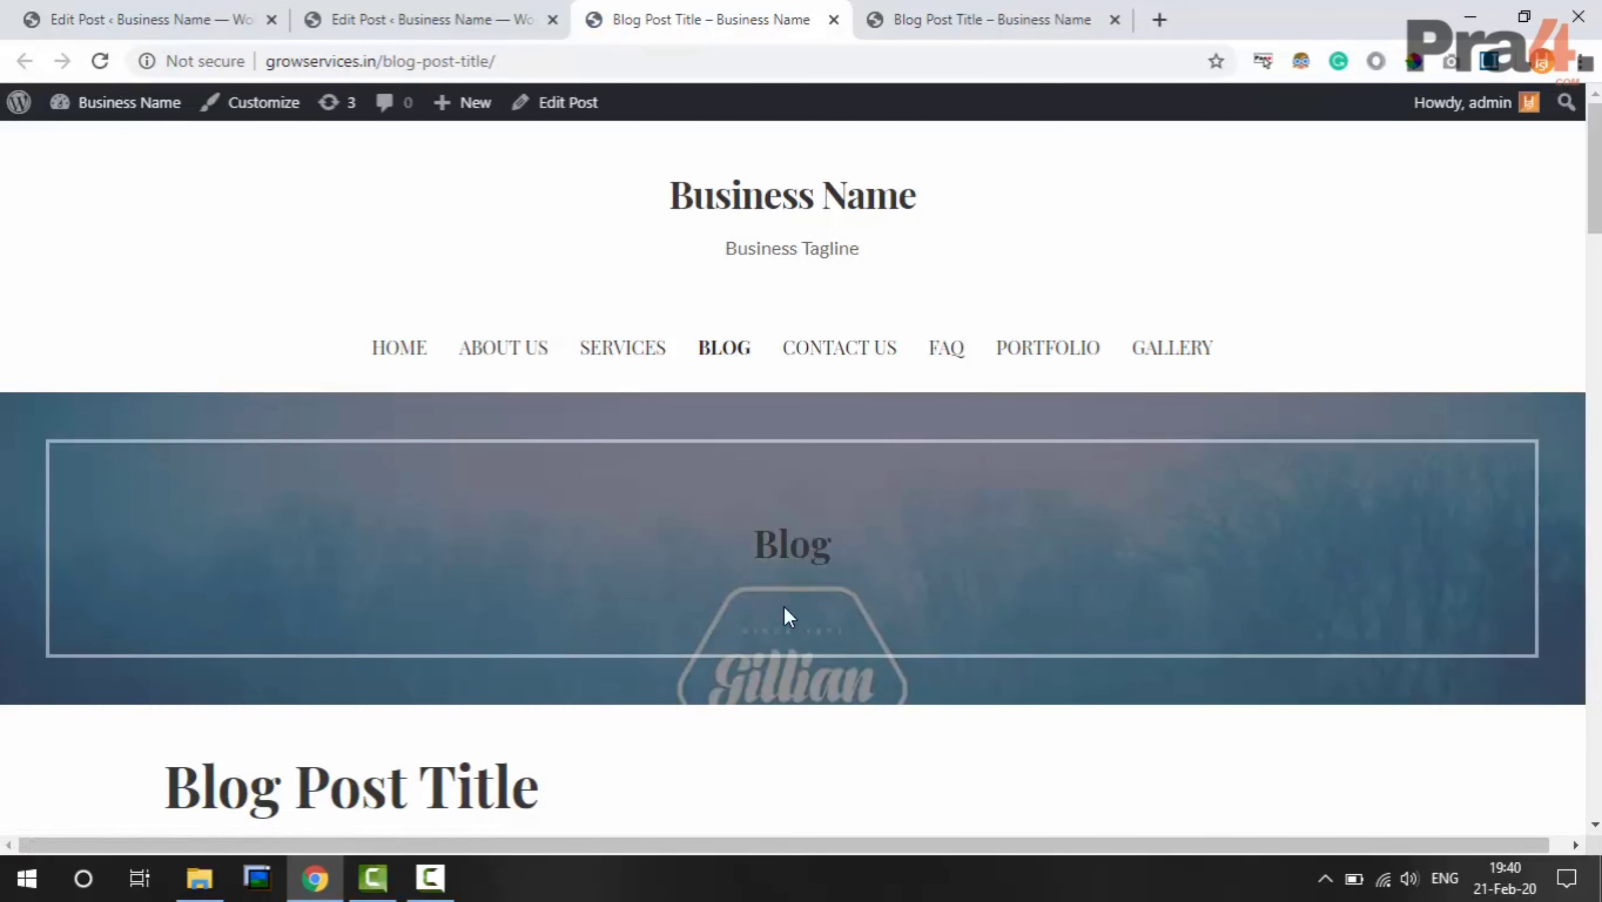
{"action": "left_click", "coordinate": [430, 18]}
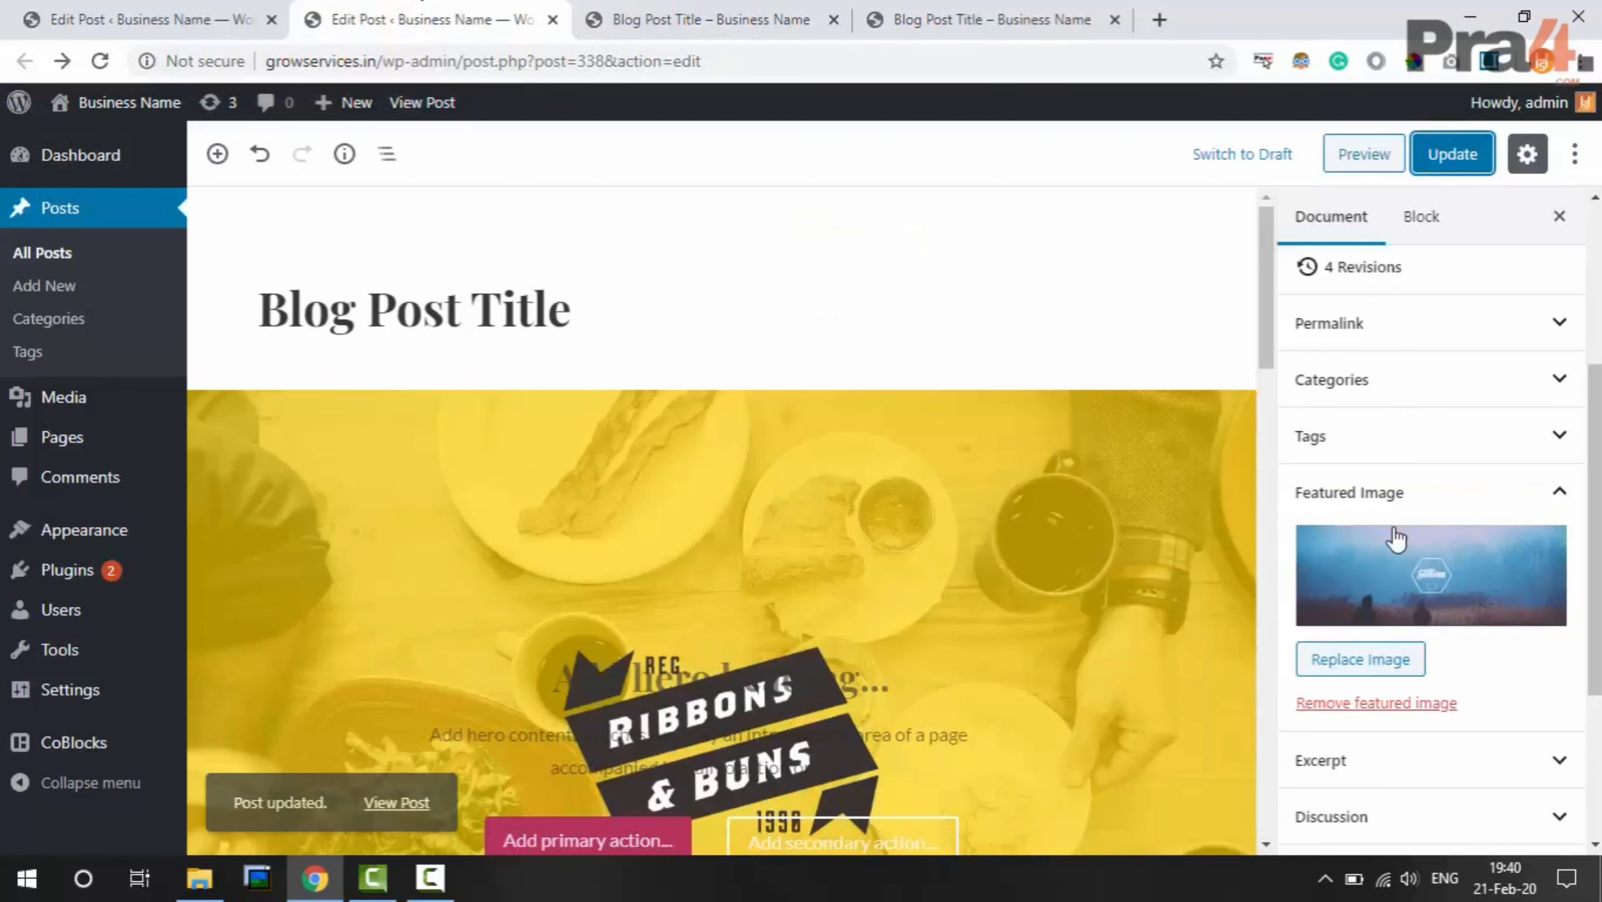
Collapse the Featured Image section and open the Excerpt section with its empty text field ready for input
{"action": "left_click", "coordinate": [1545, 505]}
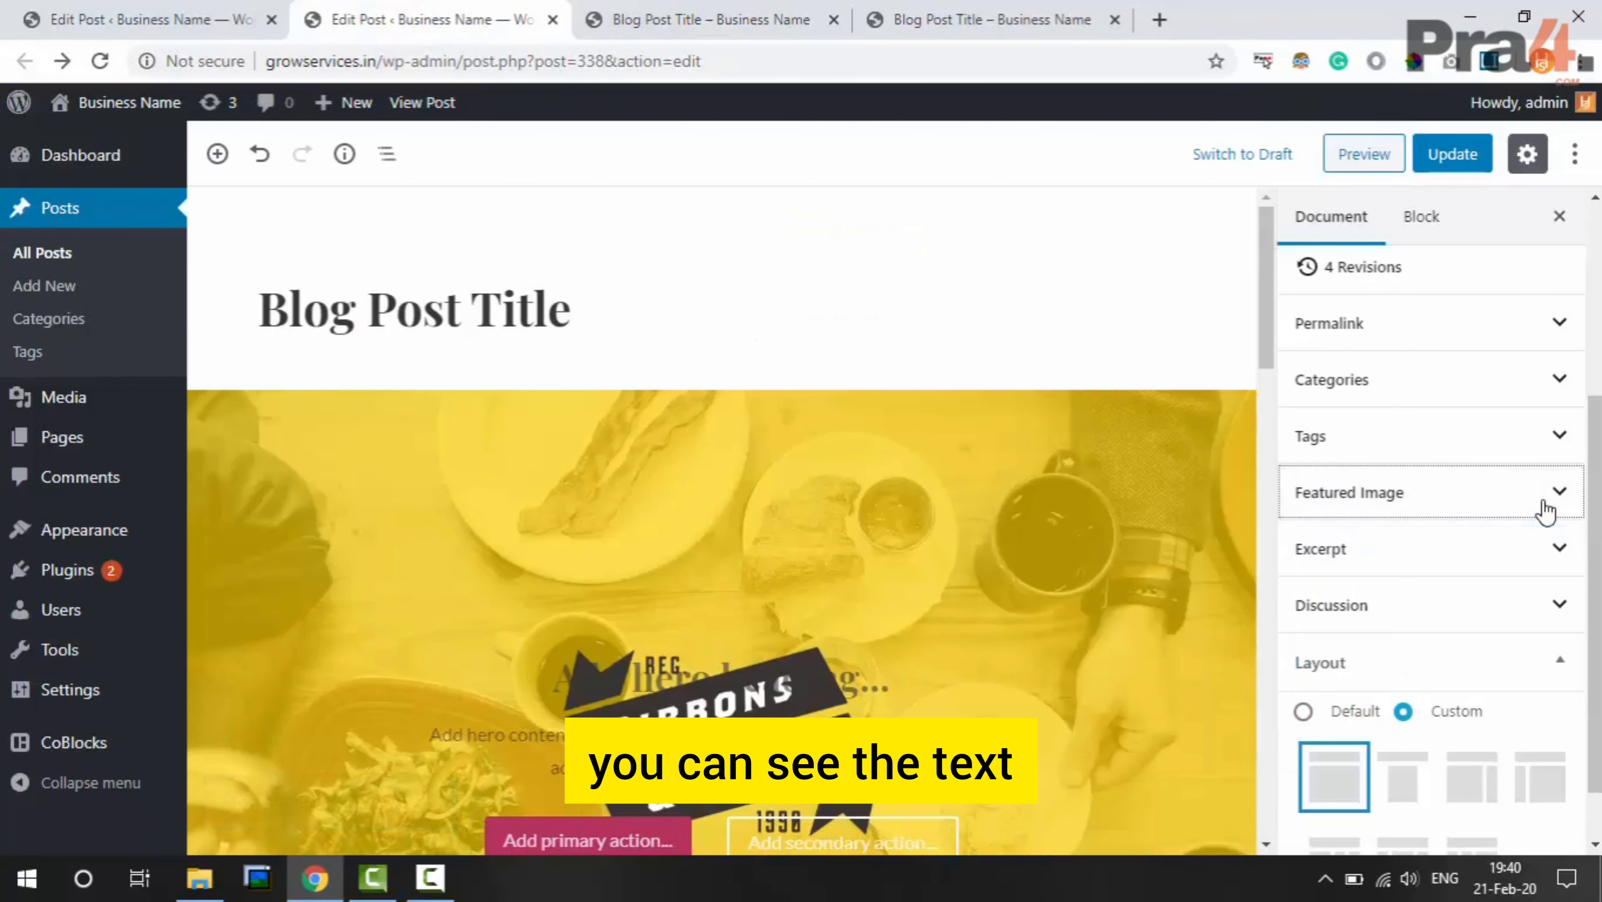
{"action": "left_click", "coordinate": [1548, 550]}
{"action": "left_click", "coordinate": [1449, 647]}
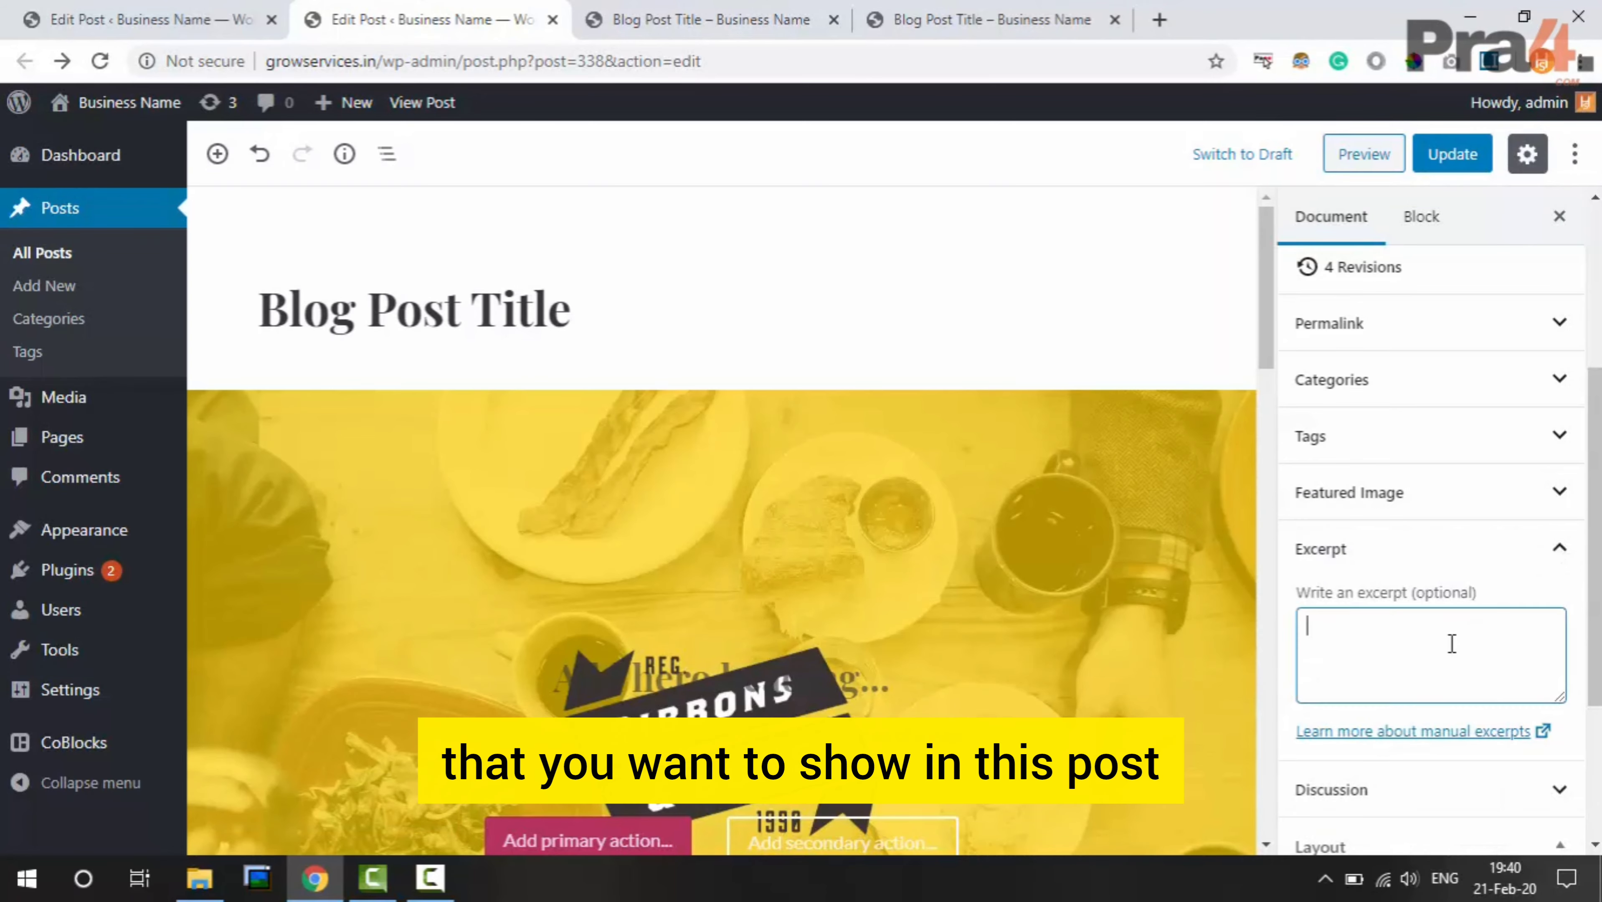
Look through the published blog-post-title page from its header to the body content and return to the editor
{"action": "left_click", "coordinate": [797, 8]}
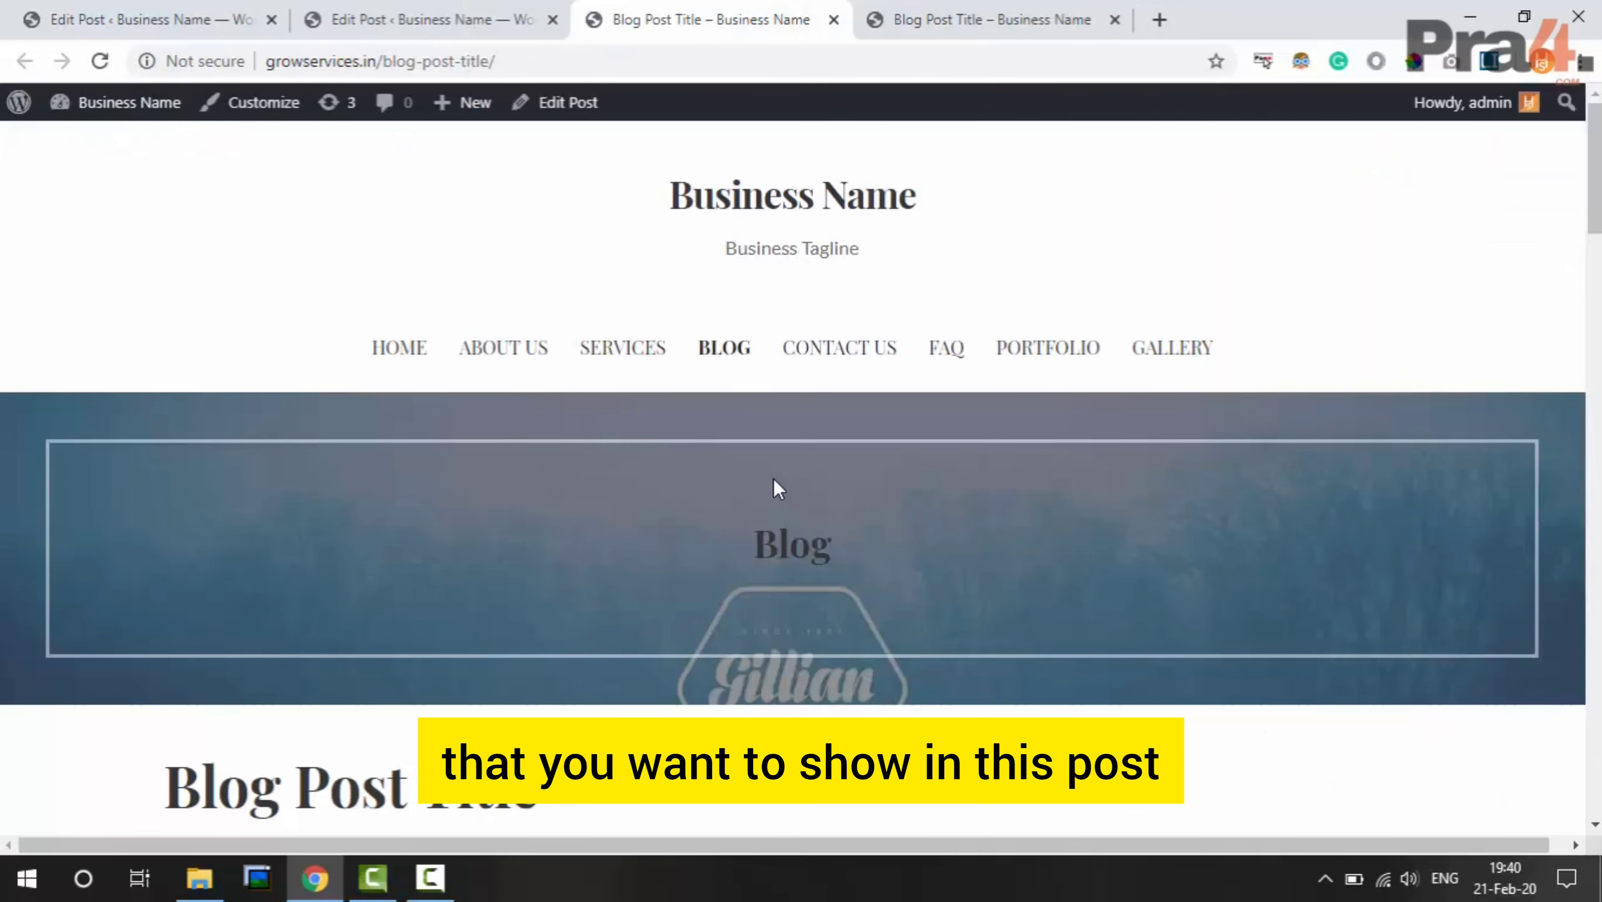
{"action": "scroll", "coordinate": [808, 611], "scroll_direction": "down", "scroll_amount": 10}
{"action": "scroll", "coordinate": [817, 586], "scroll_direction": "down", "scroll_amount": 8}
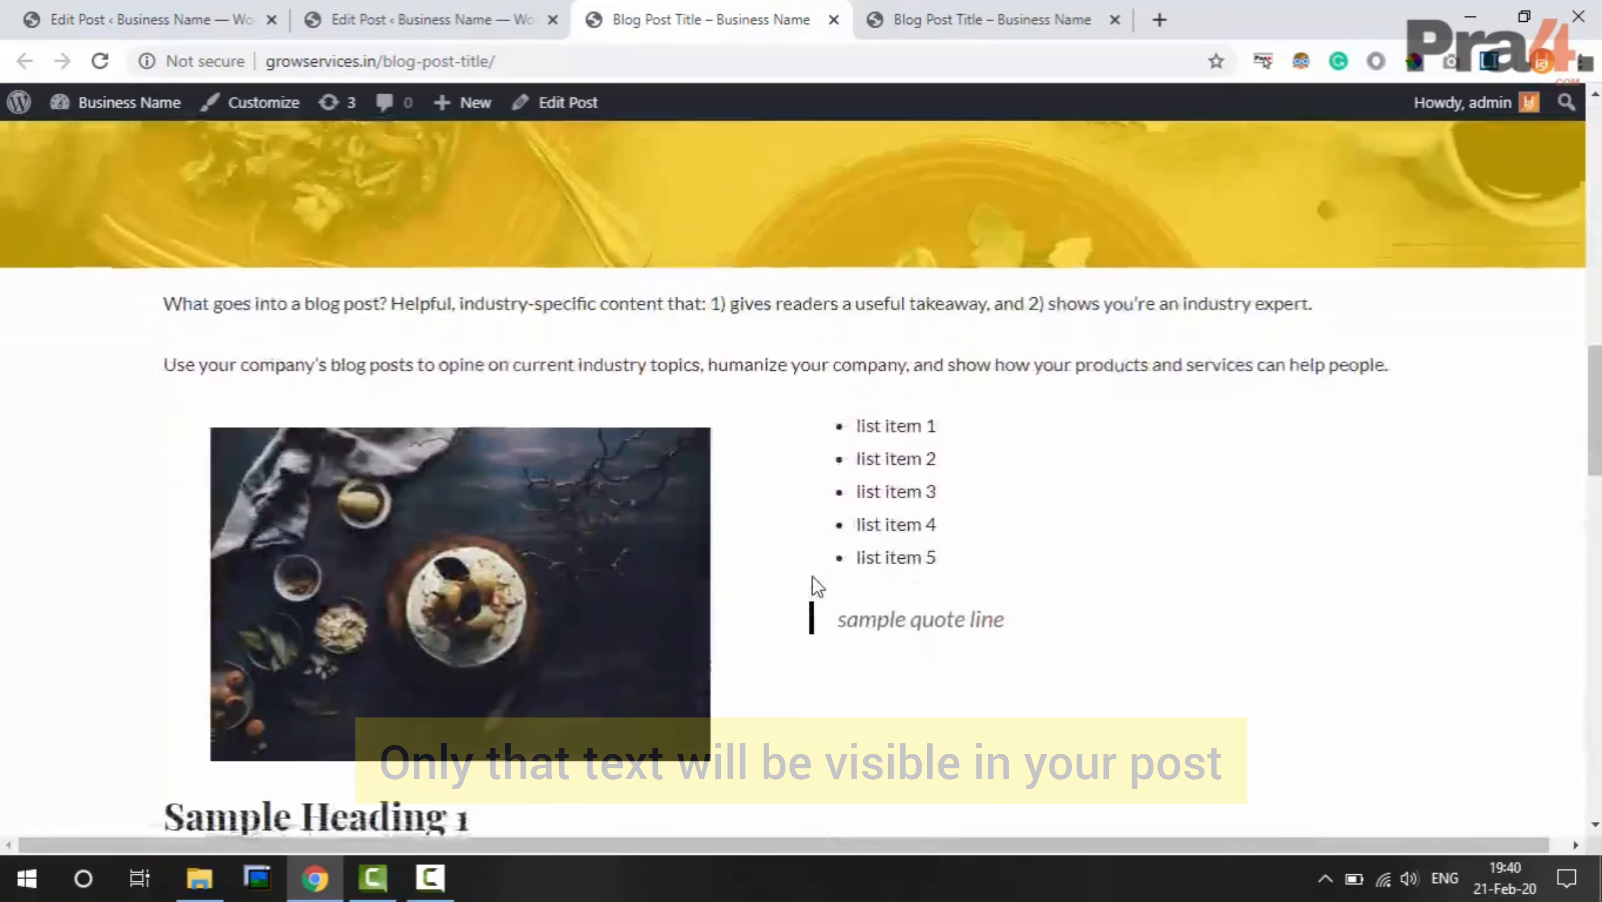
{"action": "scroll", "coordinate": [816, 586], "scroll_direction": "up", "scroll_amount": 15}
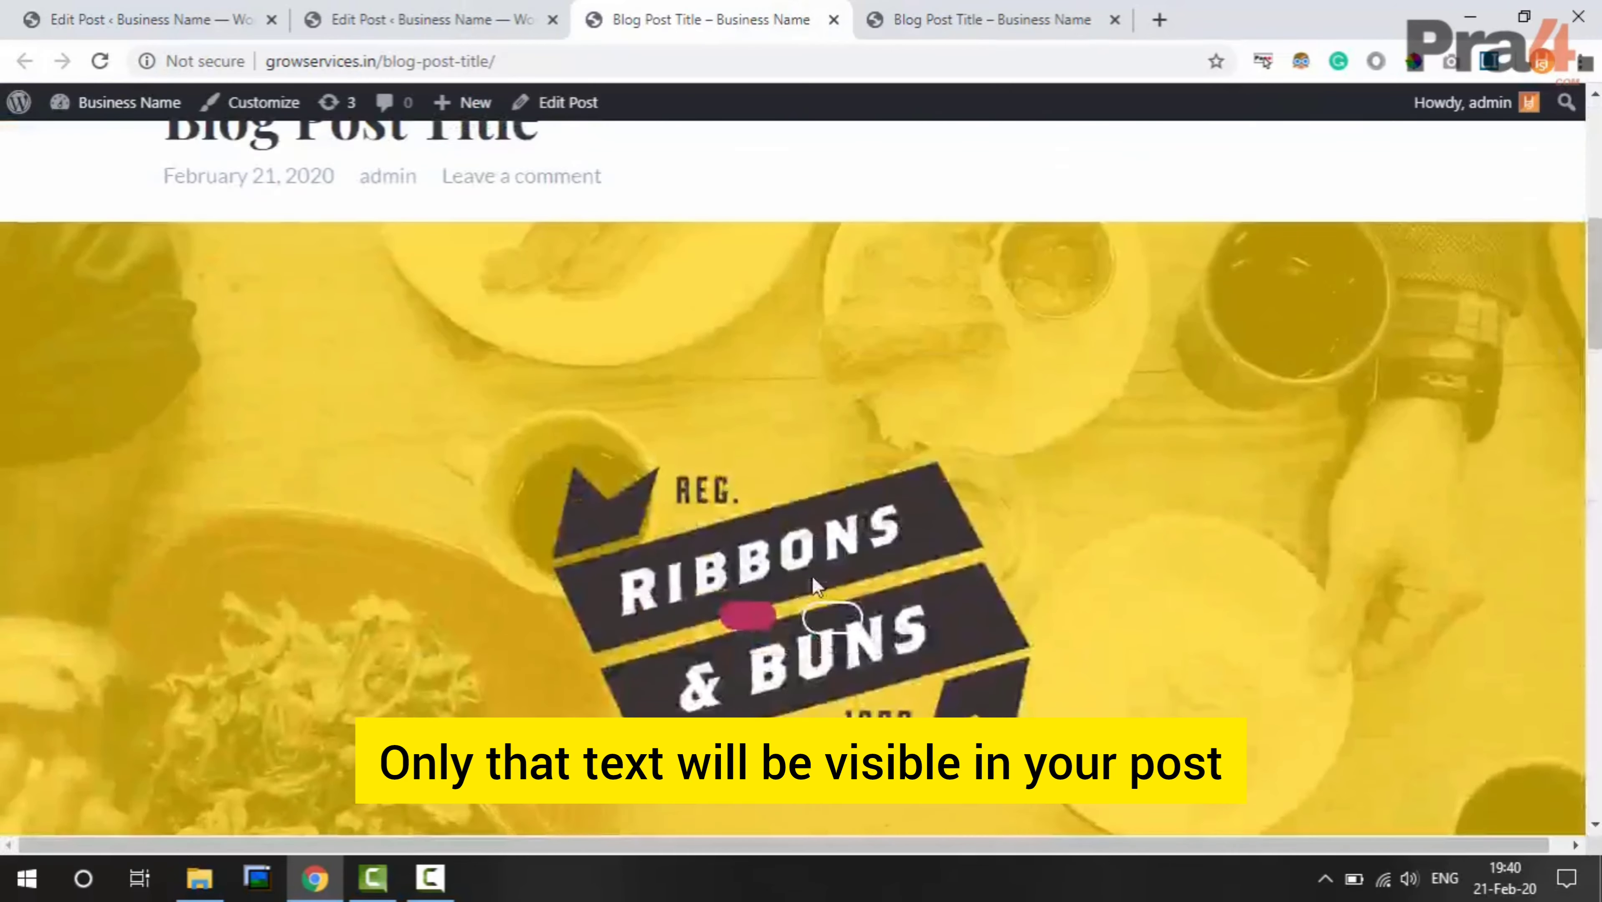
{"action": "scroll", "coordinate": [817, 586], "scroll_direction": "up", "scroll_amount": 4}
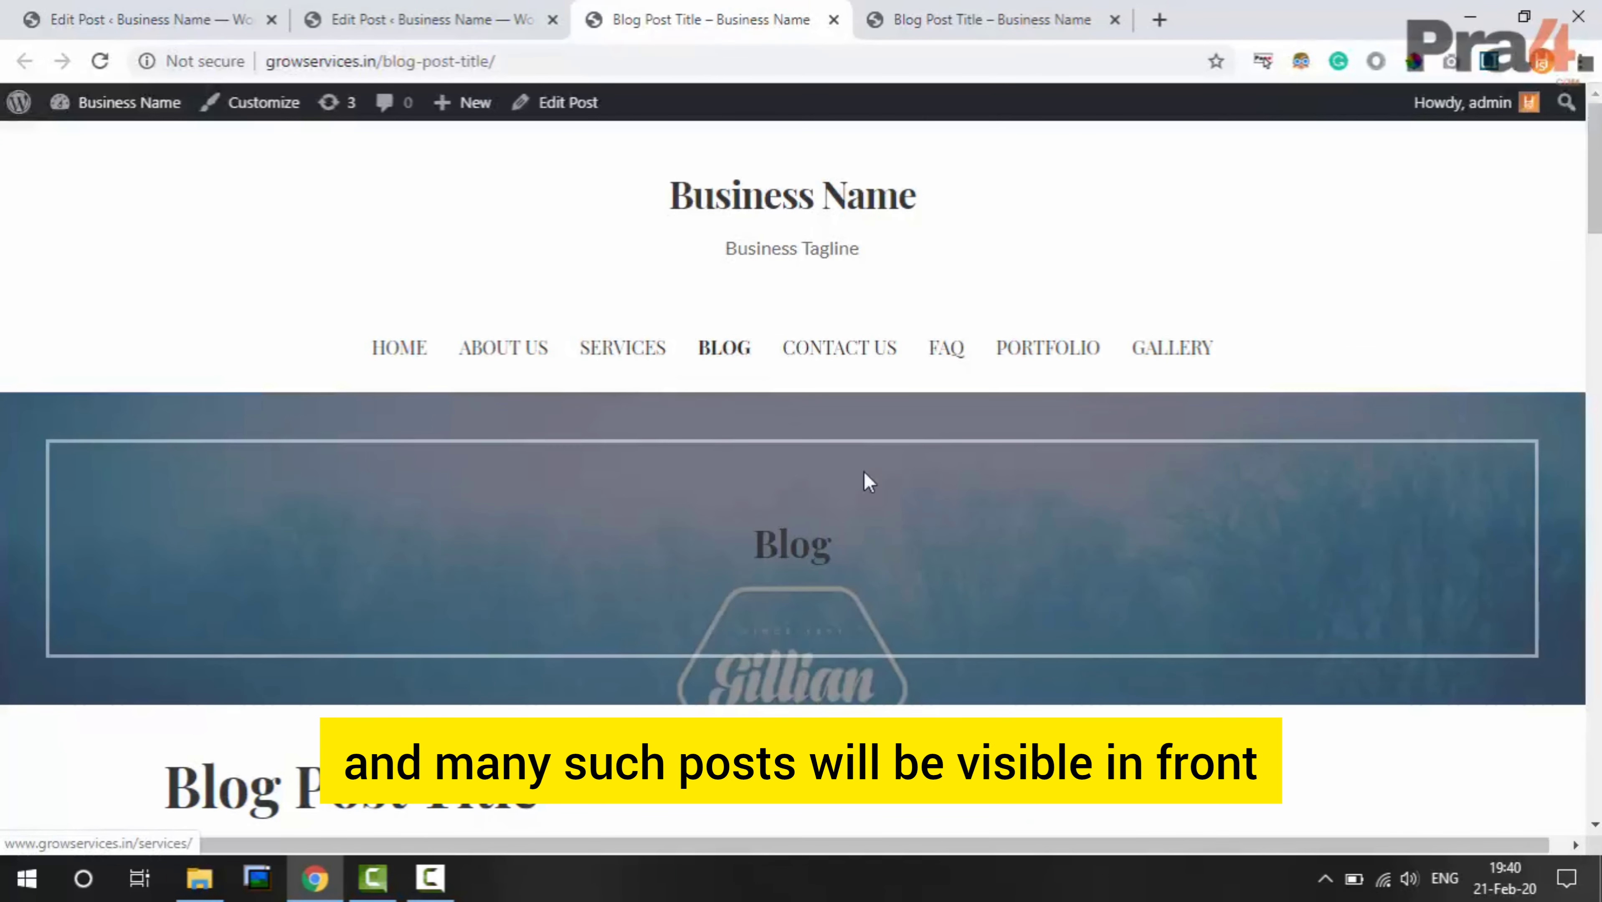
{"action": "left_click", "coordinate": [400, 7]}
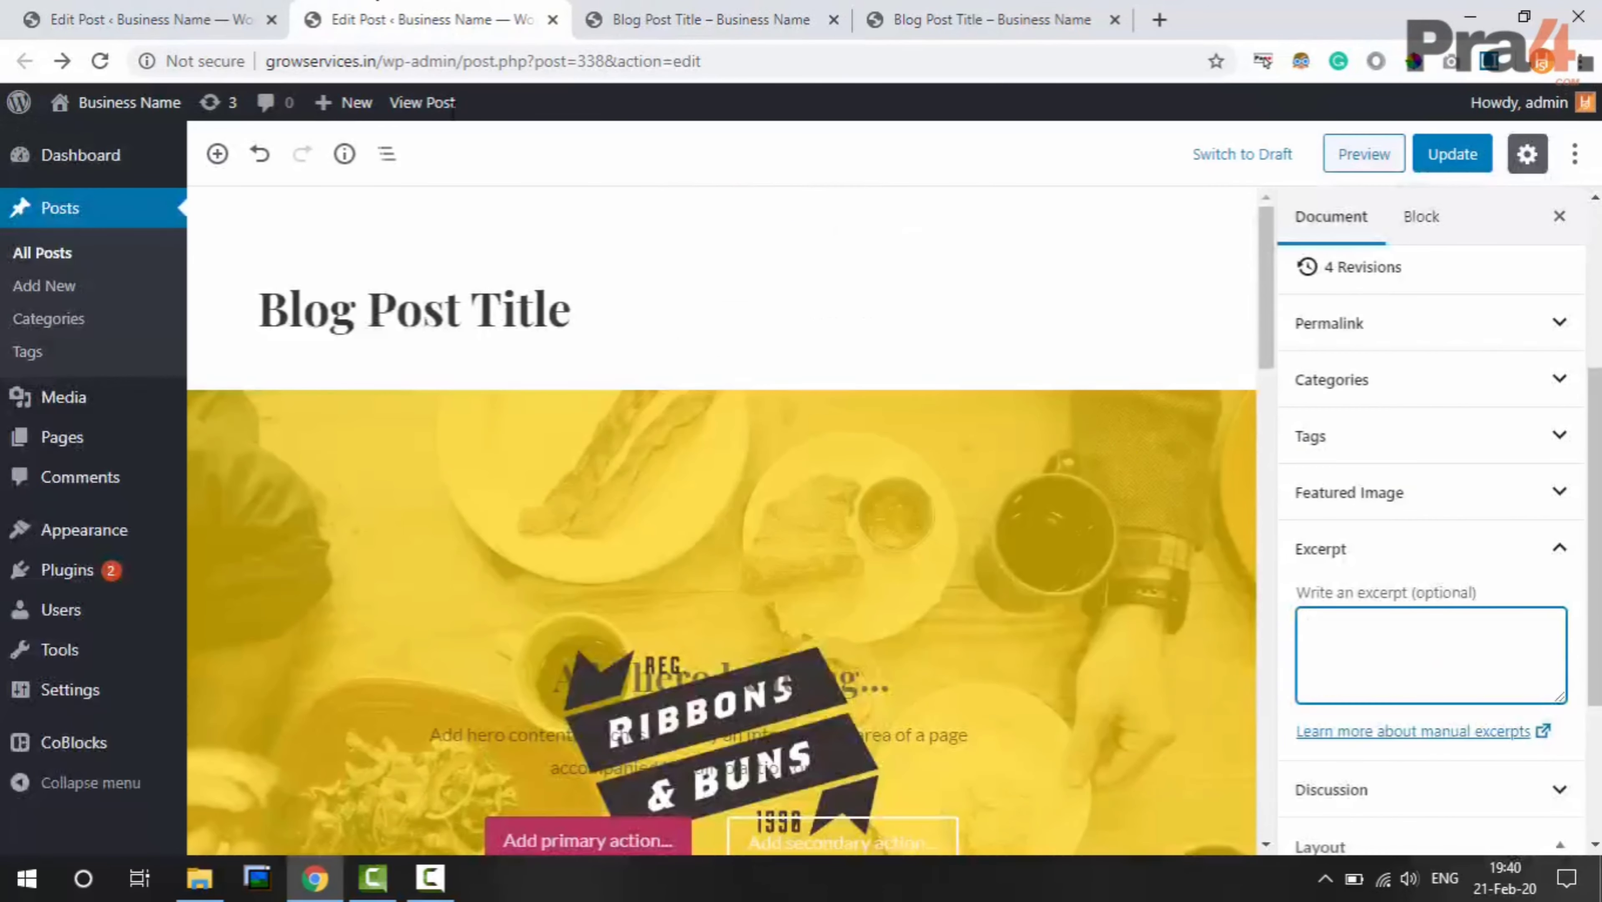
Collapse the Excerpt section without entering text and expand the Discussion settings to review the comment and pingback options
{"action": "left_click", "coordinate": [1403, 591]}
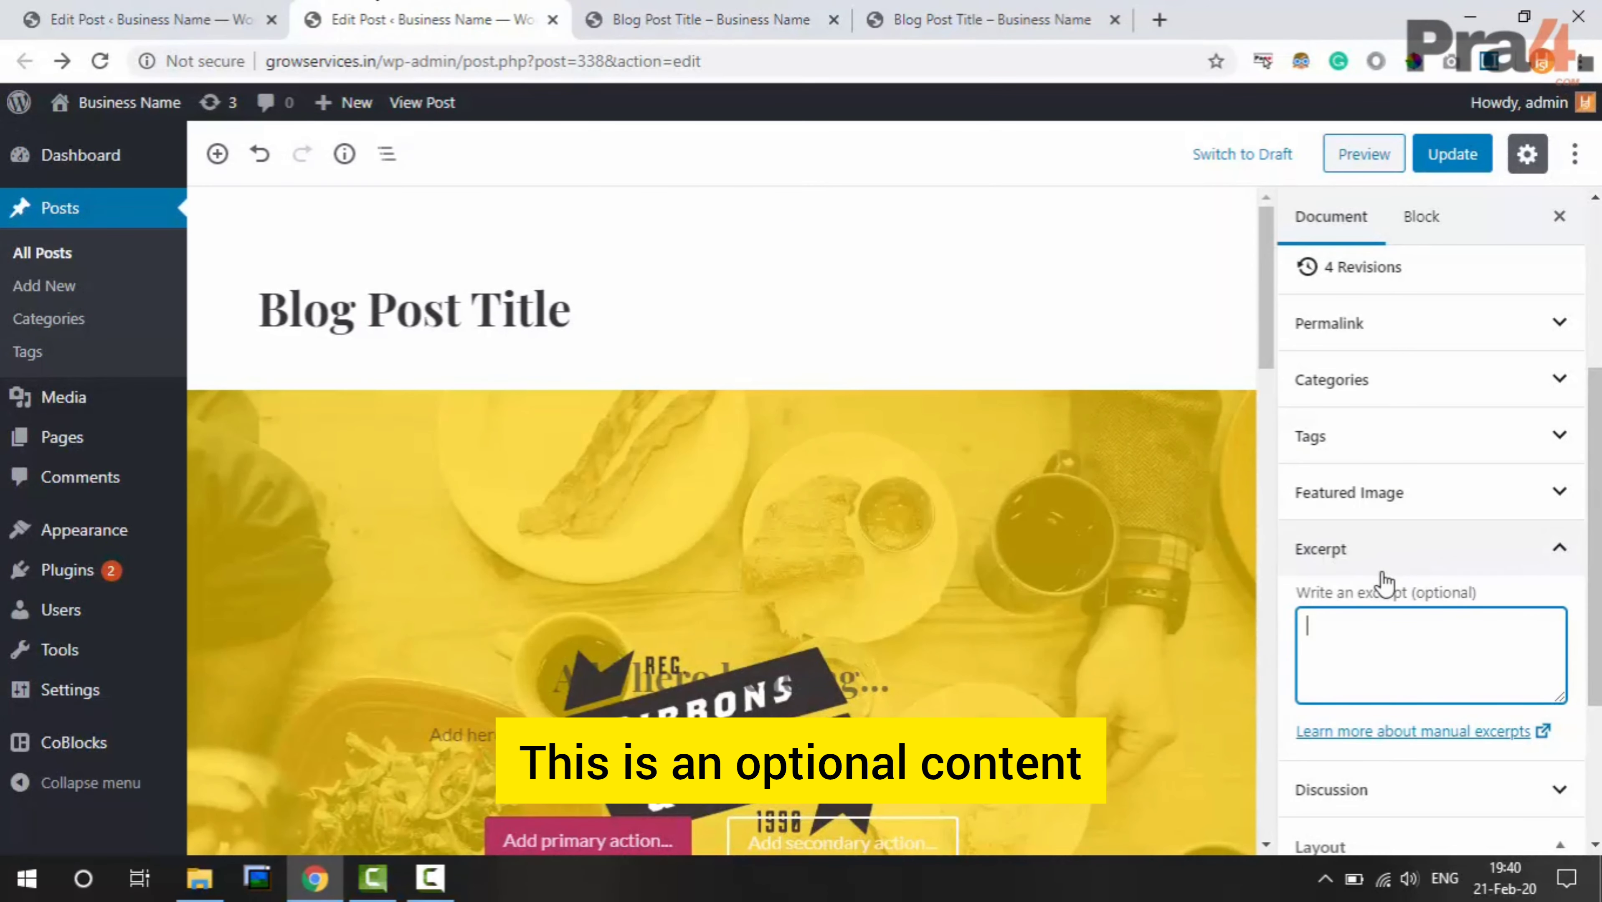
{"action": "left_click", "coordinate": [1559, 547]}
{"action": "left_click", "coordinate": [1563, 608]}
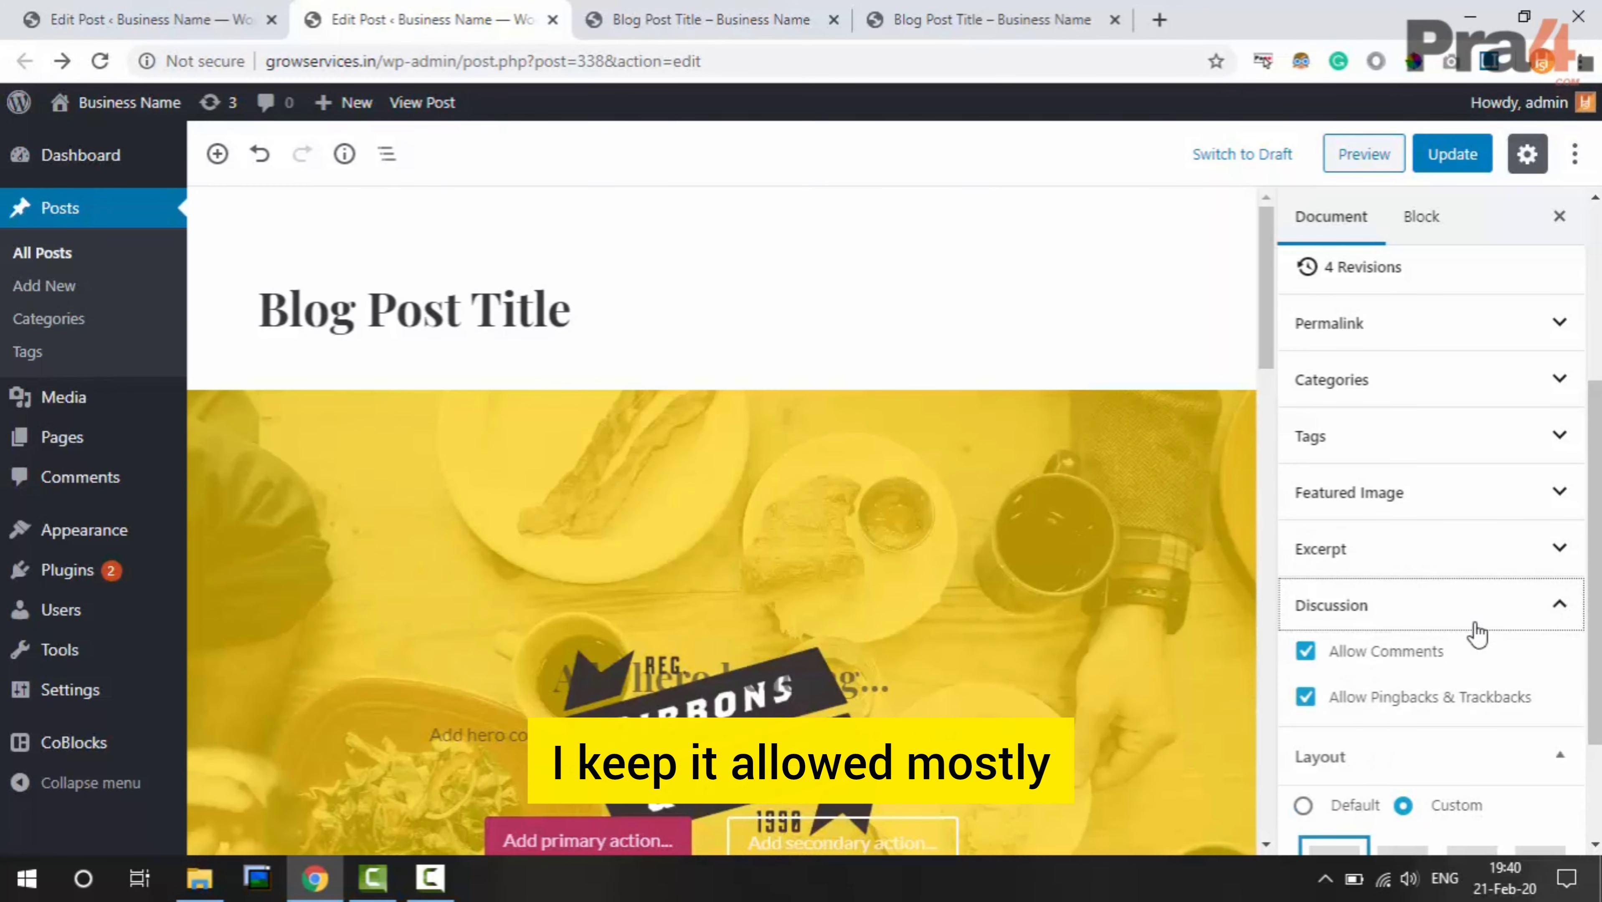
Collapse the Discussion settings and bring the Layout options below them into view for review
{"action": "left_click", "coordinate": [1509, 607]}
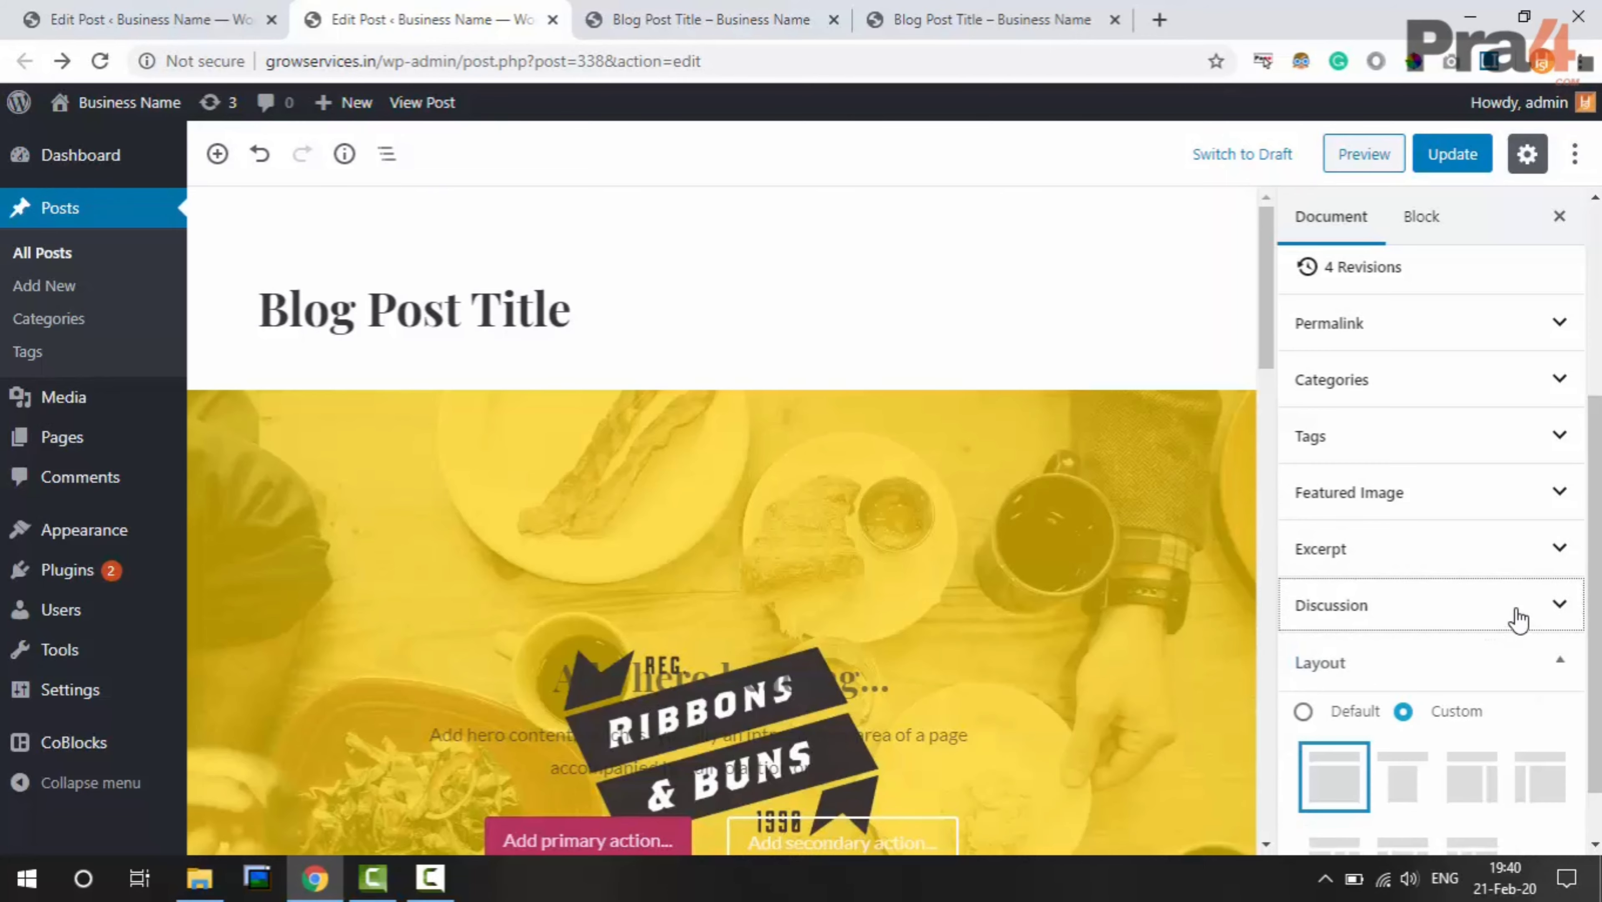
{"action": "scroll", "coordinate": [1522, 647], "scroll_direction": "down", "scroll_amount": 1}
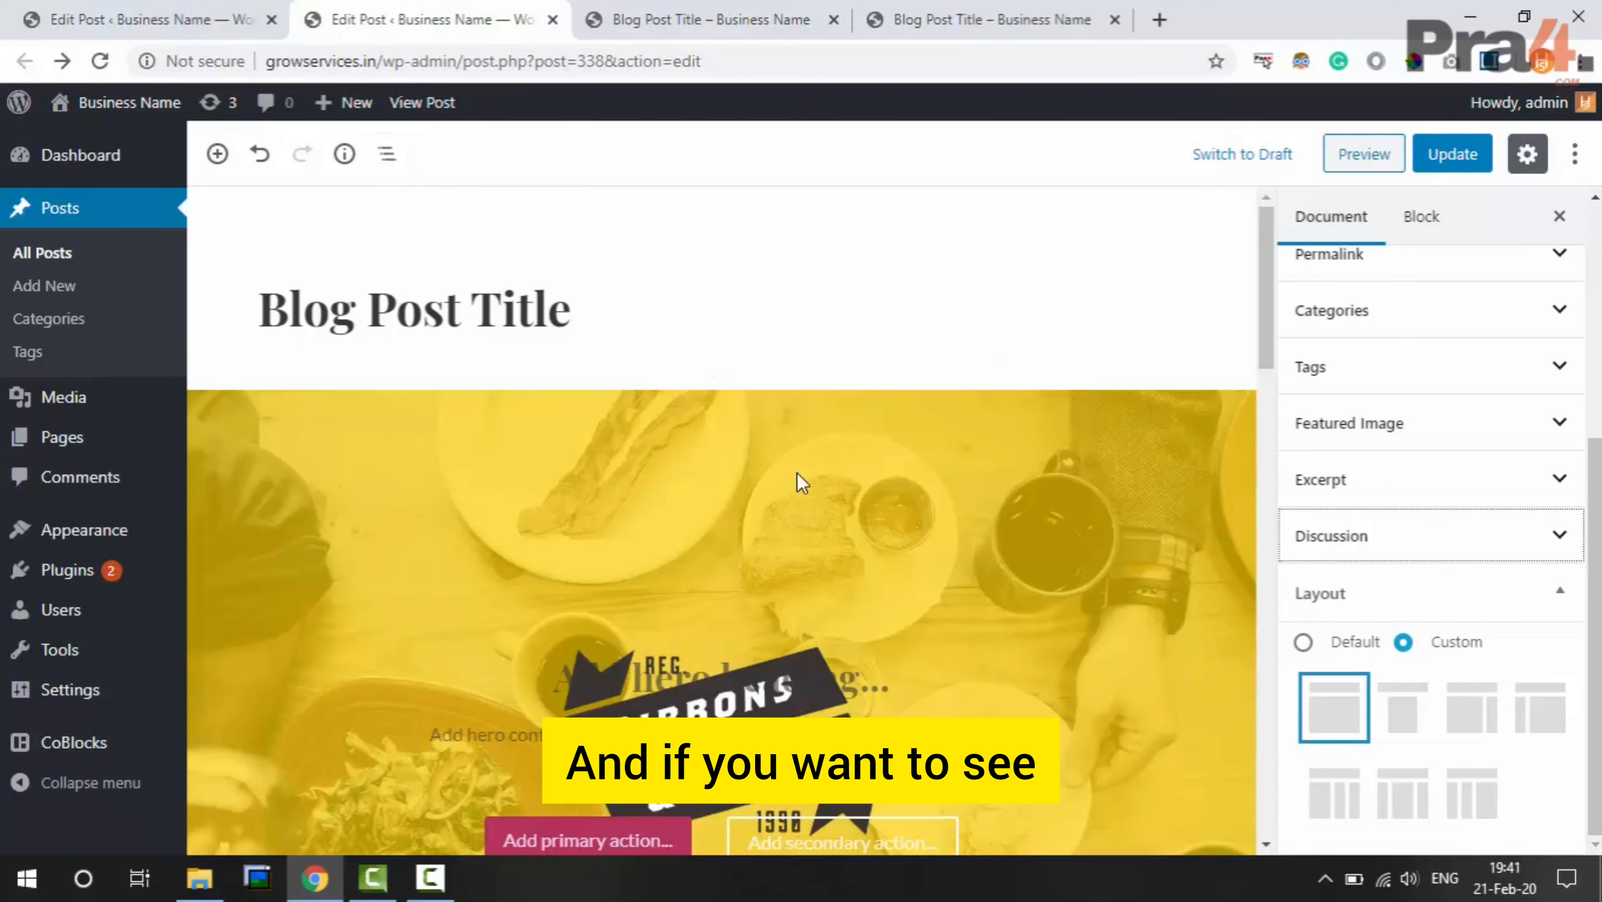
Open the block navigation list of the post and jump to the last Paragraph block, just above the Masonry gallery
{"action": "scroll", "coordinate": [789, 541], "scroll_direction": "down", "scroll_amount": 20}
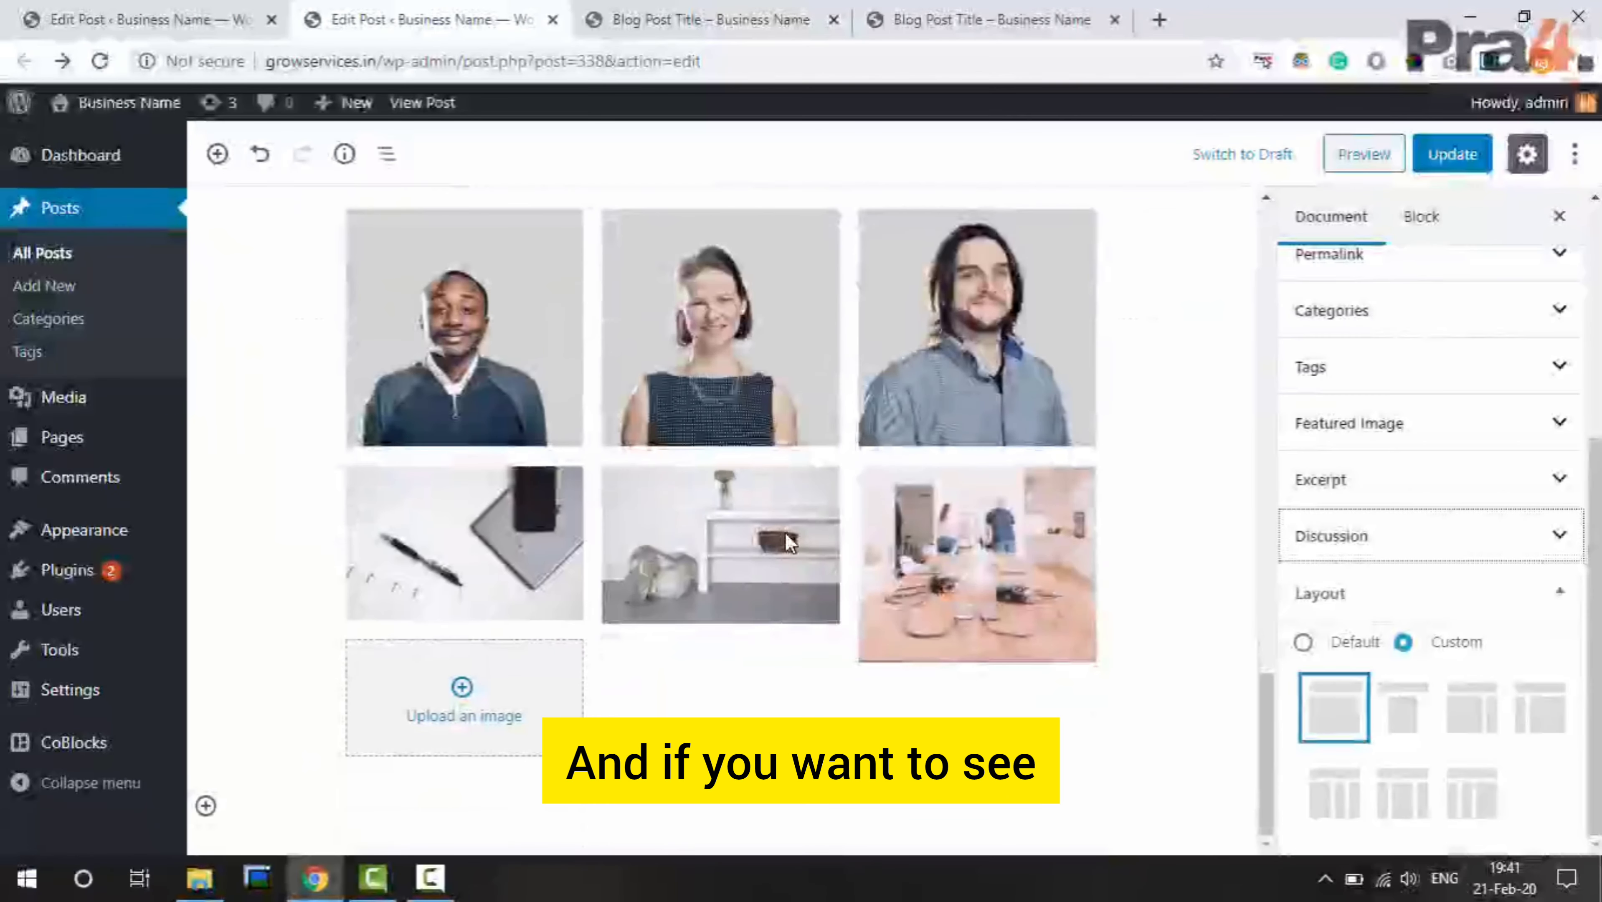
{"action": "scroll", "coordinate": [785, 532], "scroll_direction": "up", "scroll_amount": 20}
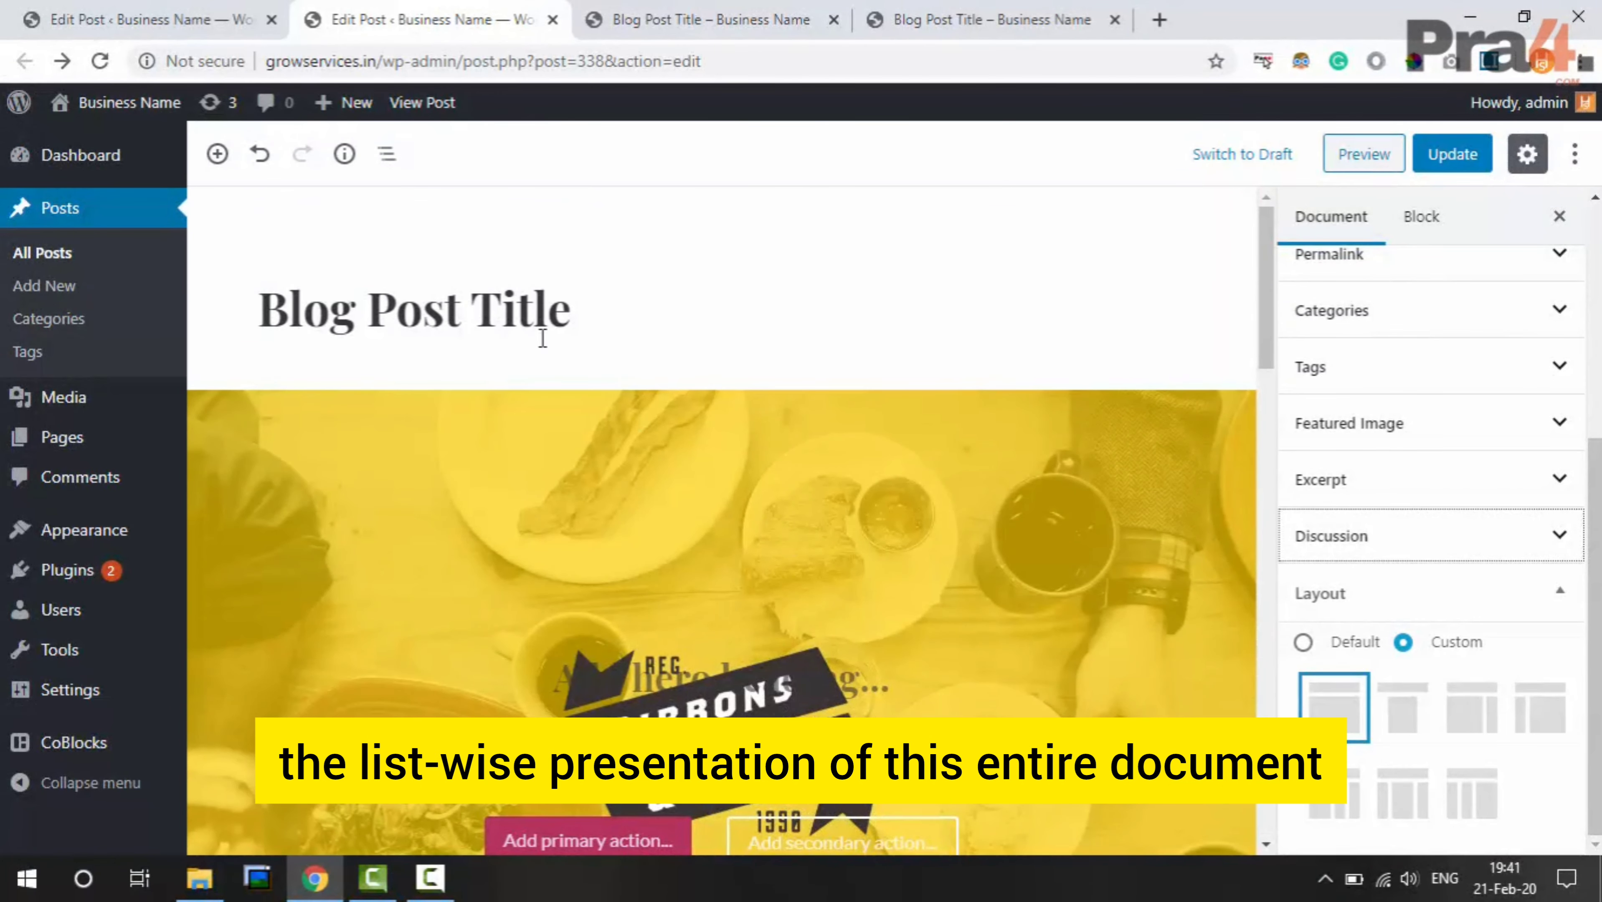
{"action": "left_click", "coordinate": [387, 154]}
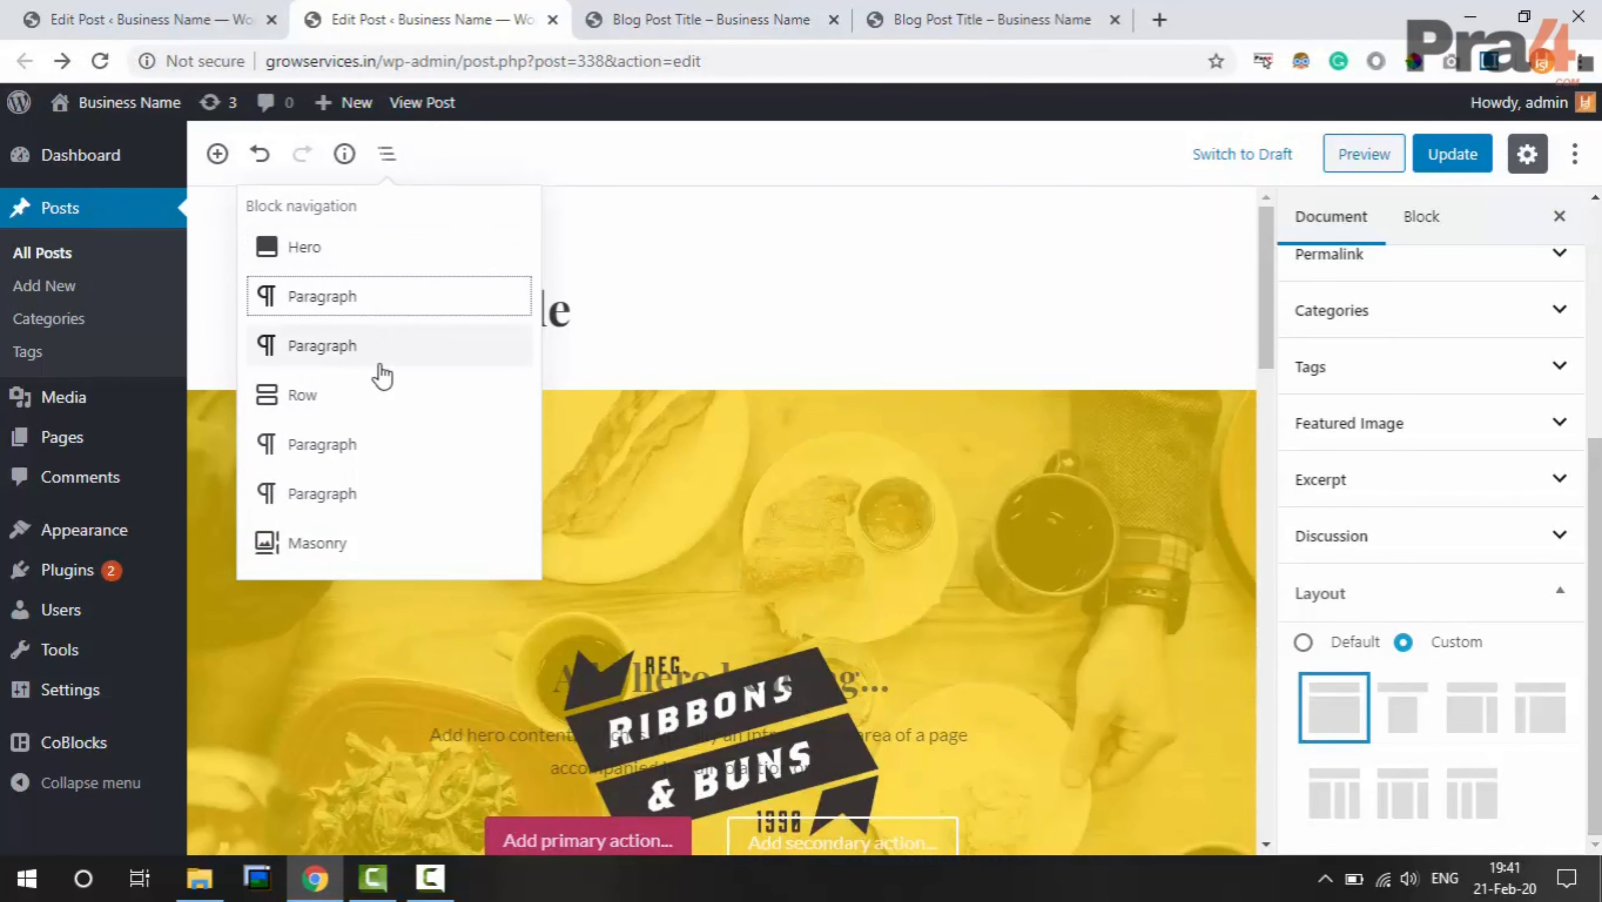
{"action": "left_click", "coordinate": [364, 495]}
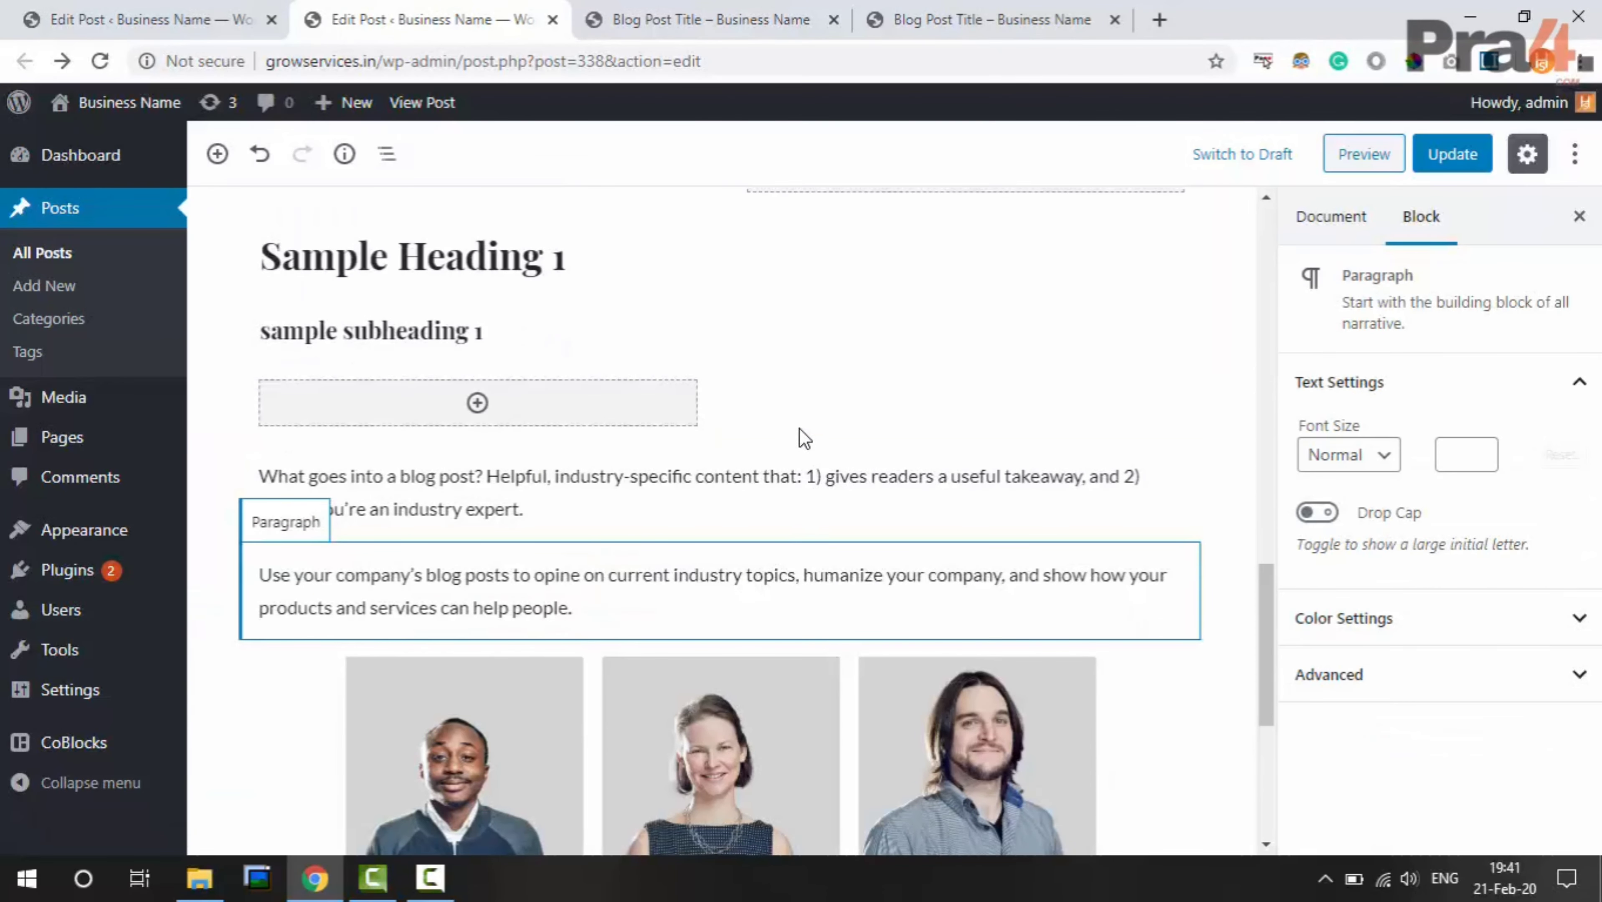
{"action": "scroll", "coordinate": [775, 327], "scroll_direction": "up", "scroll_amount": 1}
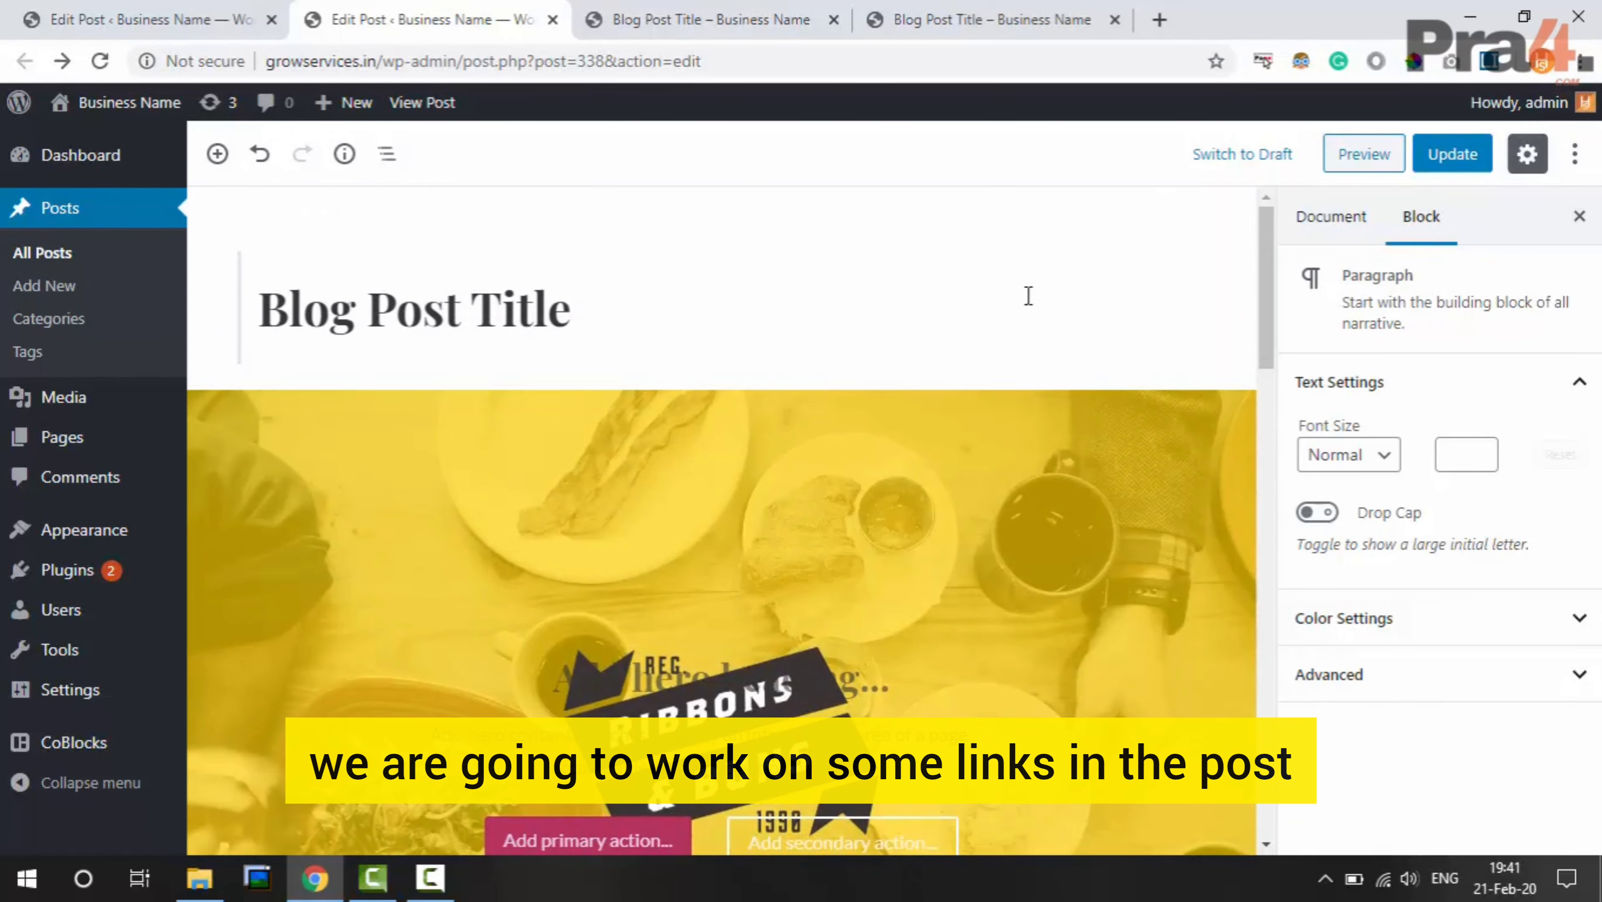
{"action": "scroll", "coordinate": [1038, 409], "scroll_direction": "down", "scroll_amount": 1}
{"action": "scroll", "coordinate": [1039, 409], "scroll_direction": "down", "scroll_amount": 10}
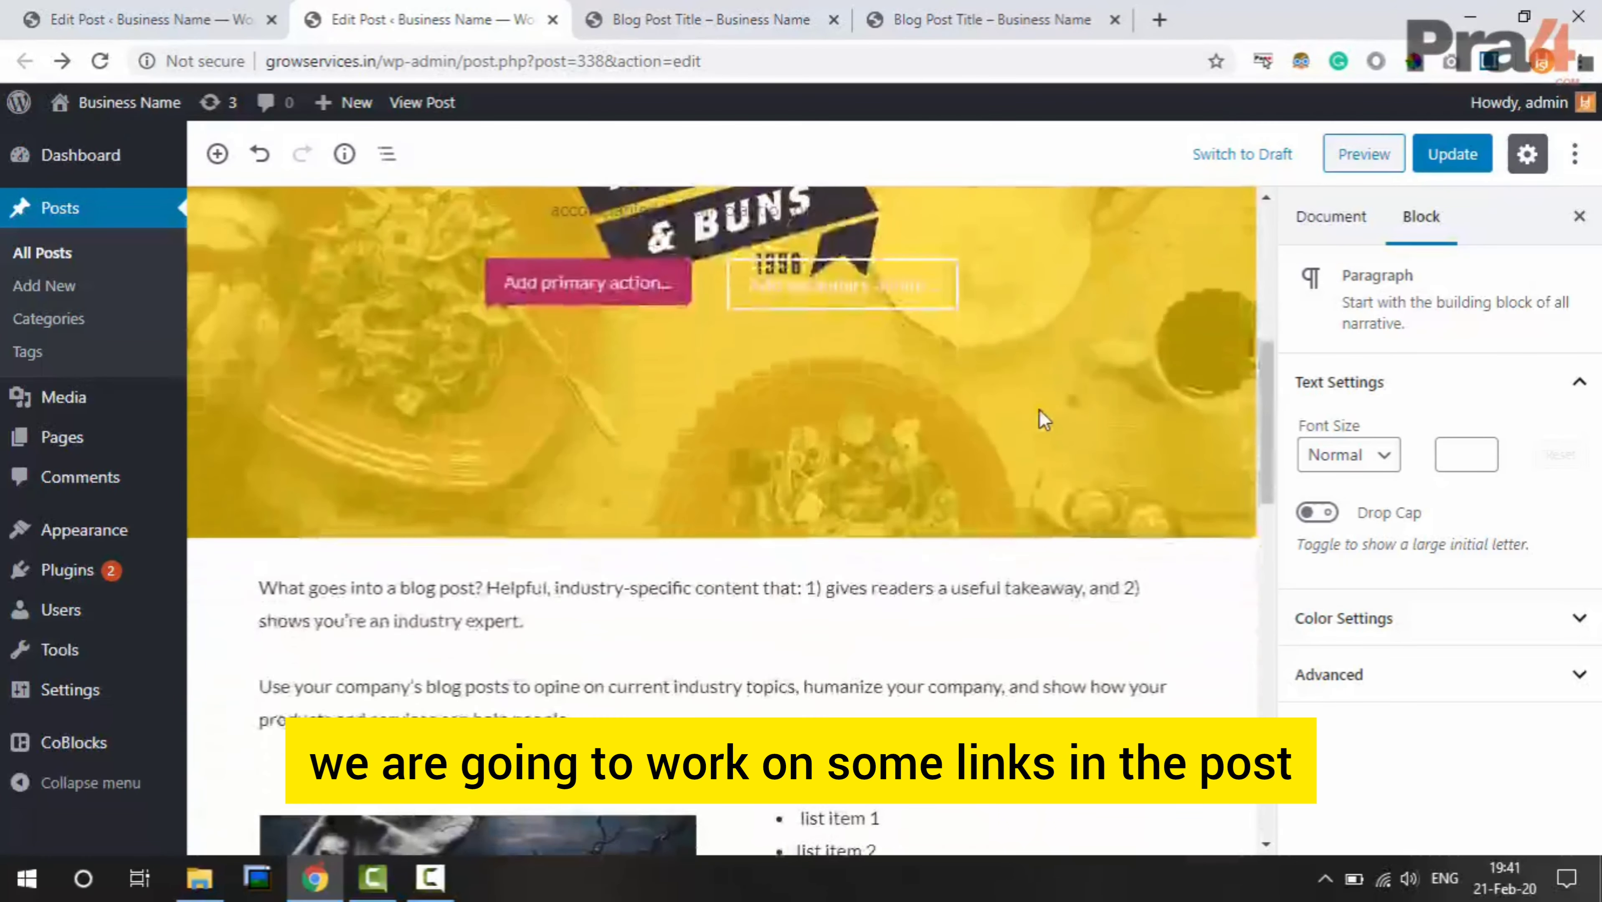